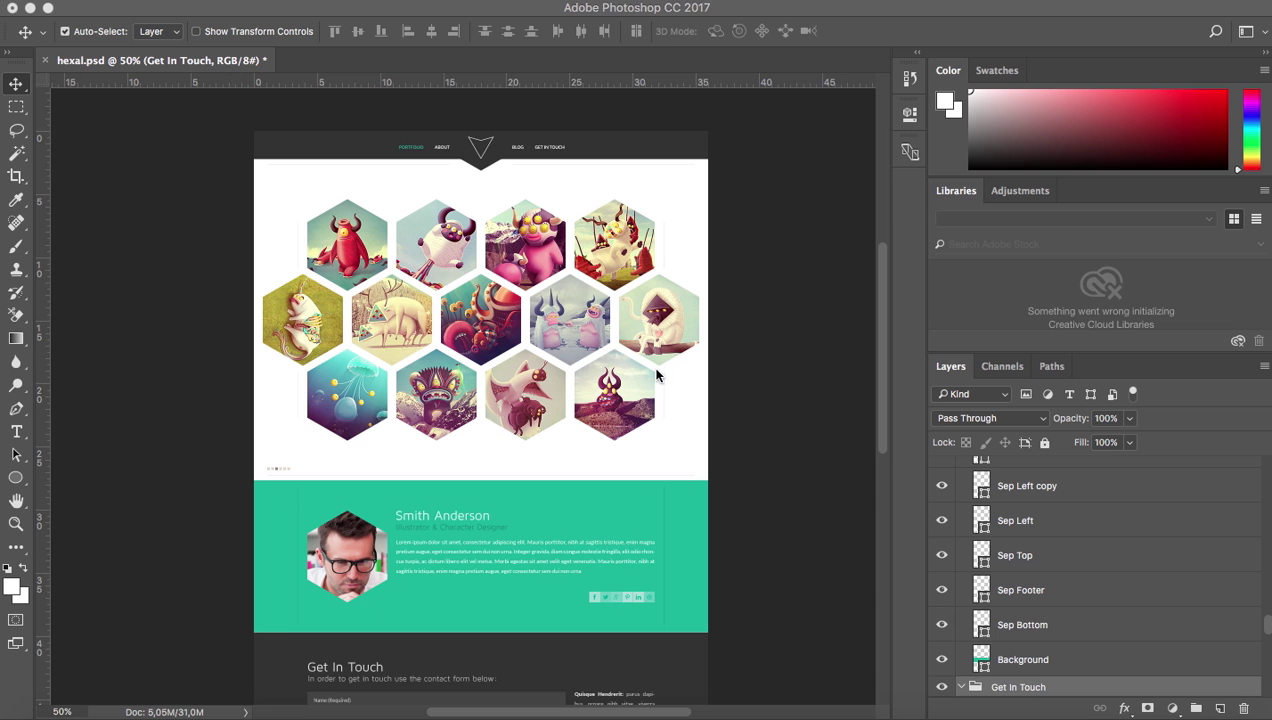
Switch from Photoshop to the blank Home page of Website-1 in Adobe Muse
click(1065, 712)
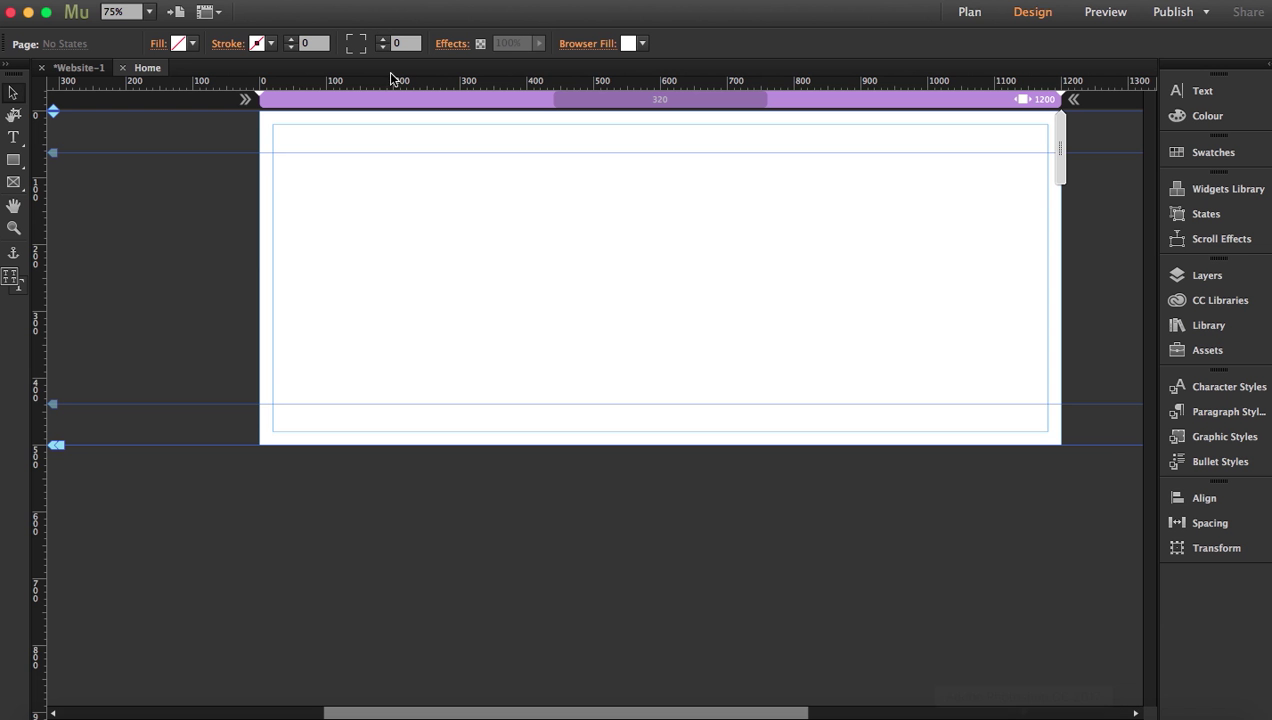
Look over Muse's File menu and close it without placing anything
click(180, 0)
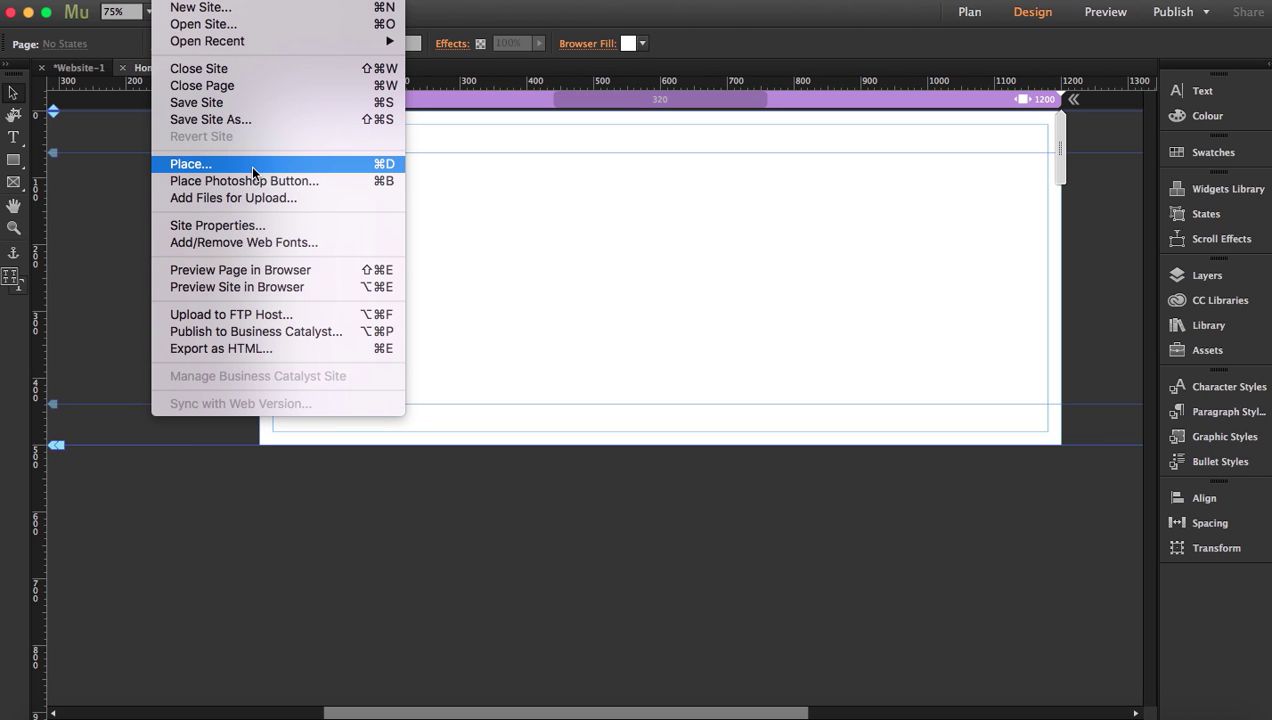
click(512, 232)
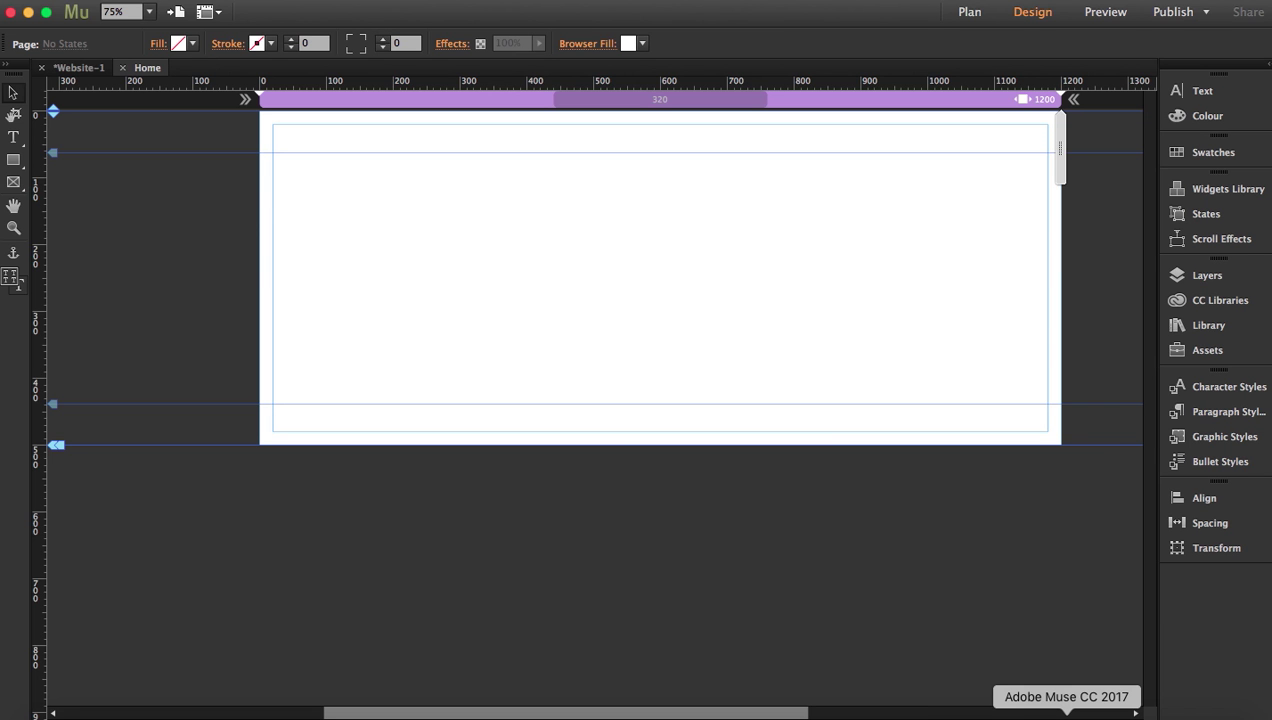
Return to the hexal.psd mockup in Photoshop, look it over, and open the File menu
click(1022, 714)
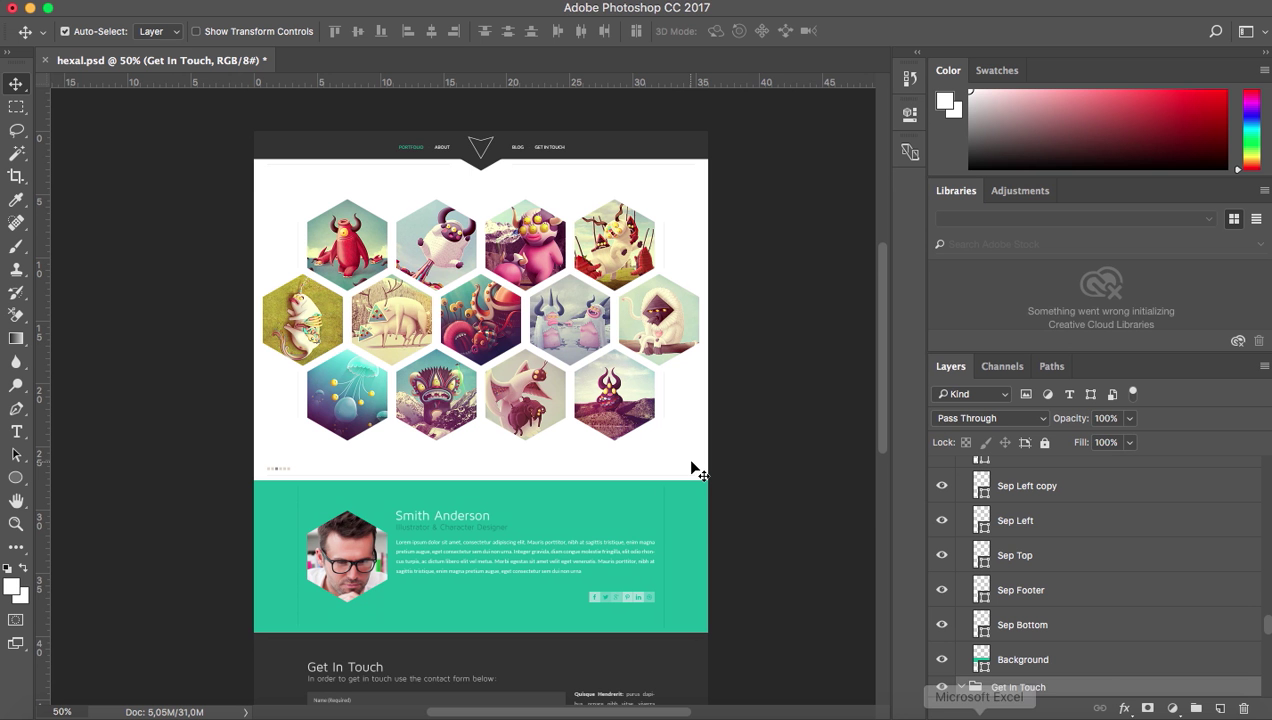
scroll(790, 388, up, 3)
scroll(790, 388, down, 5)
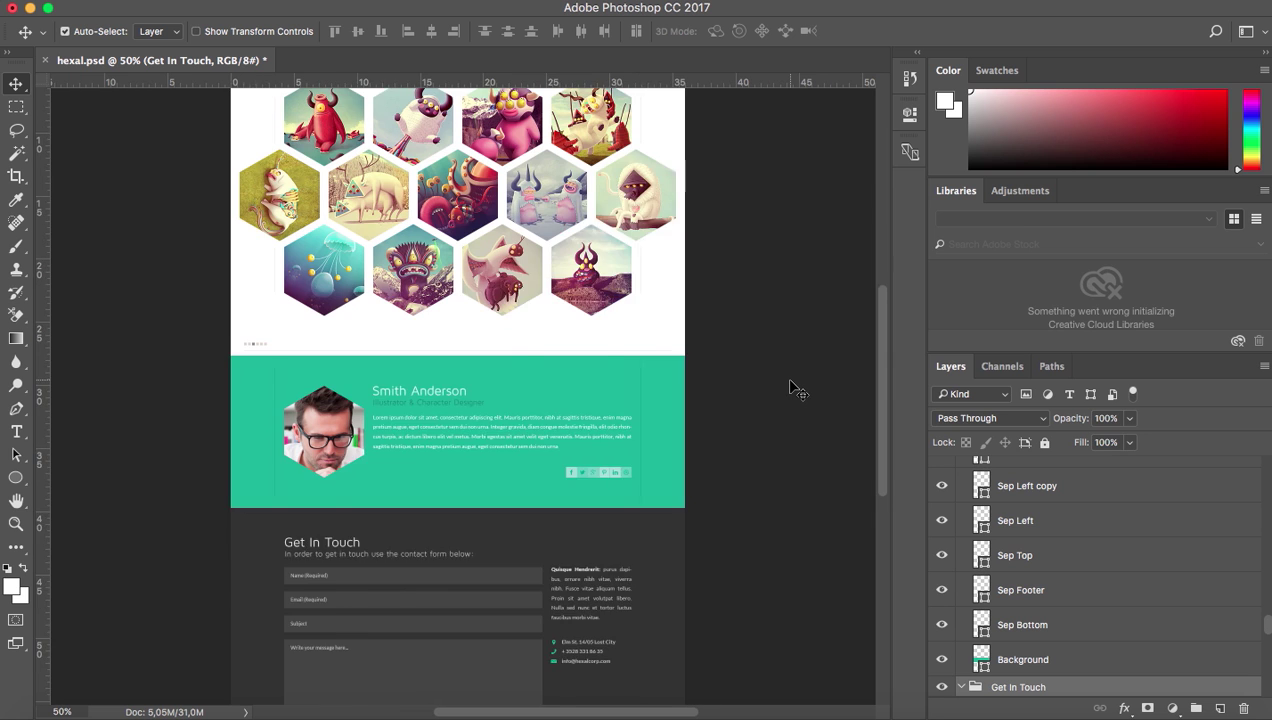
scroll(790, 388, up, 2)
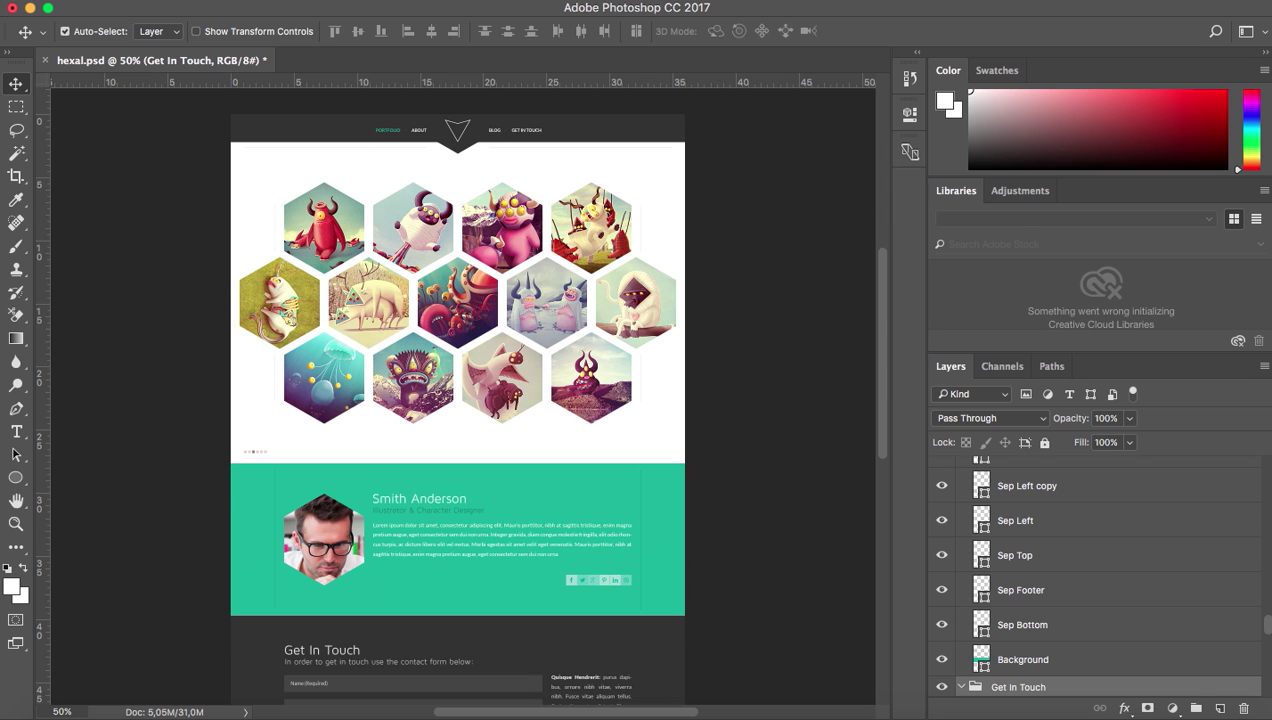
click(157, 1)
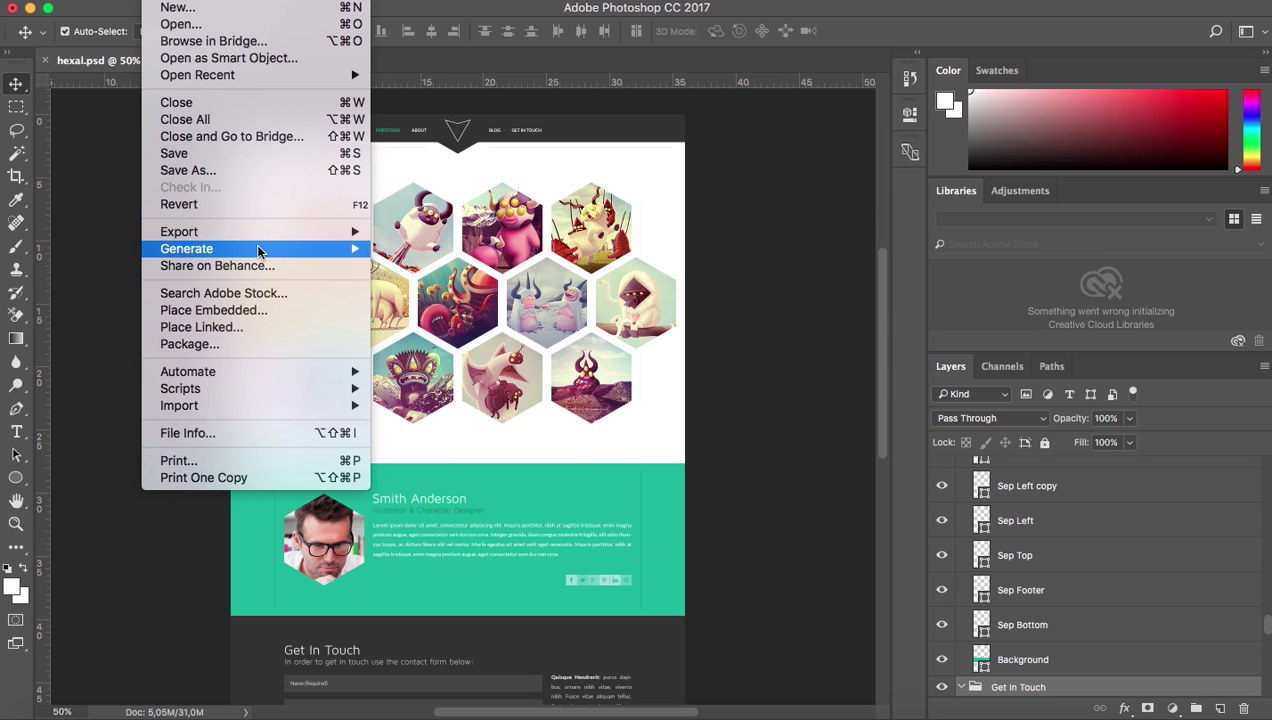
Turn on Generate > Image Assets for the hexal.psd document
mouse_move(258, 251)
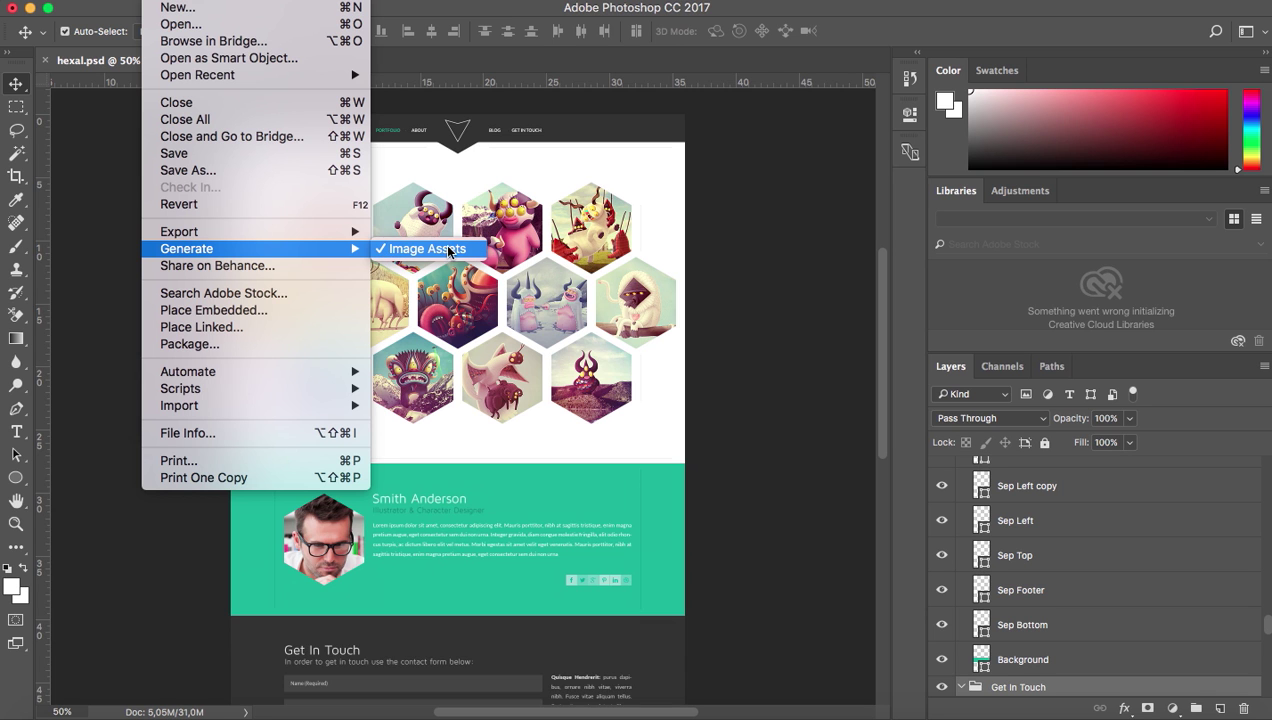
click(781, 417)
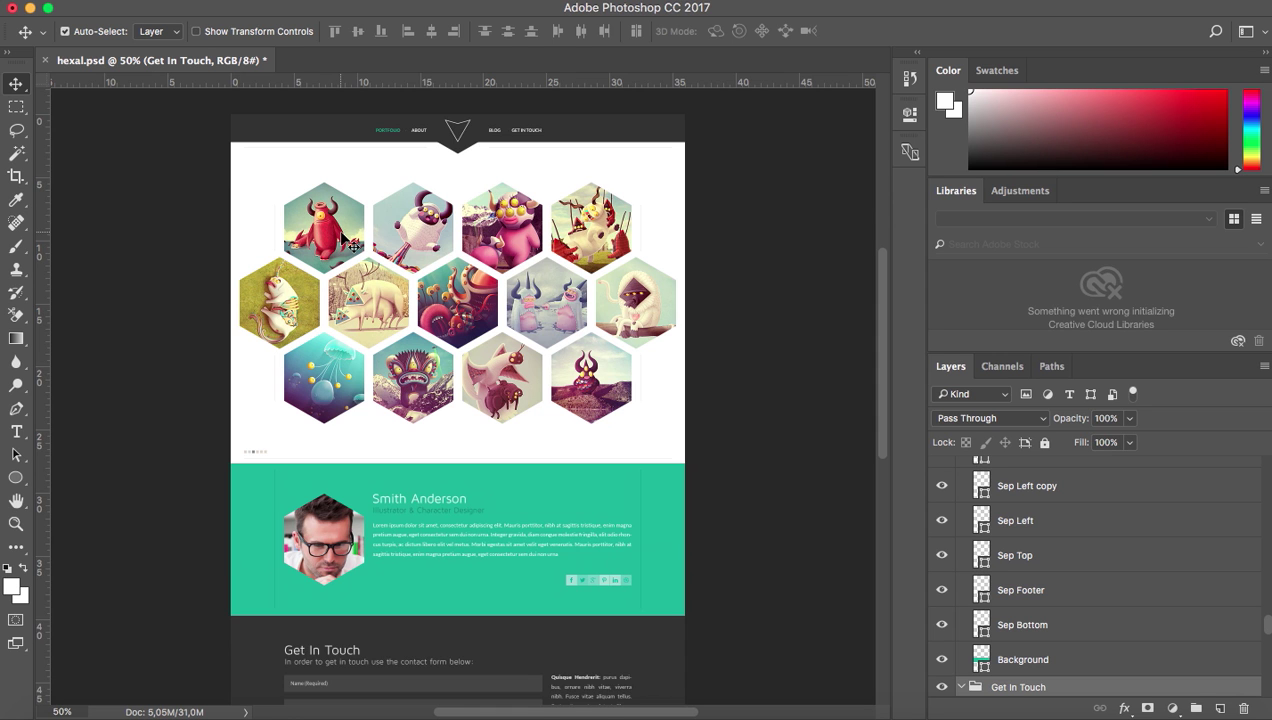
click(252, 195)
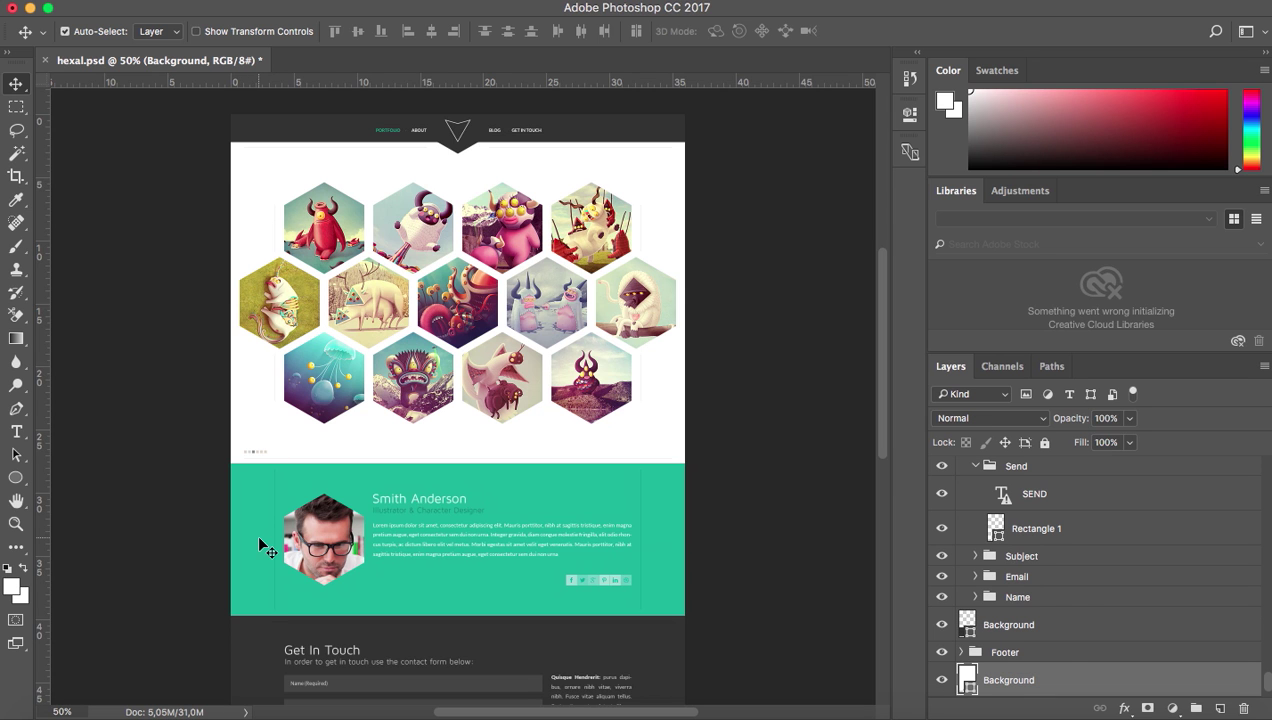
click(259, 659)
click(259, 658)
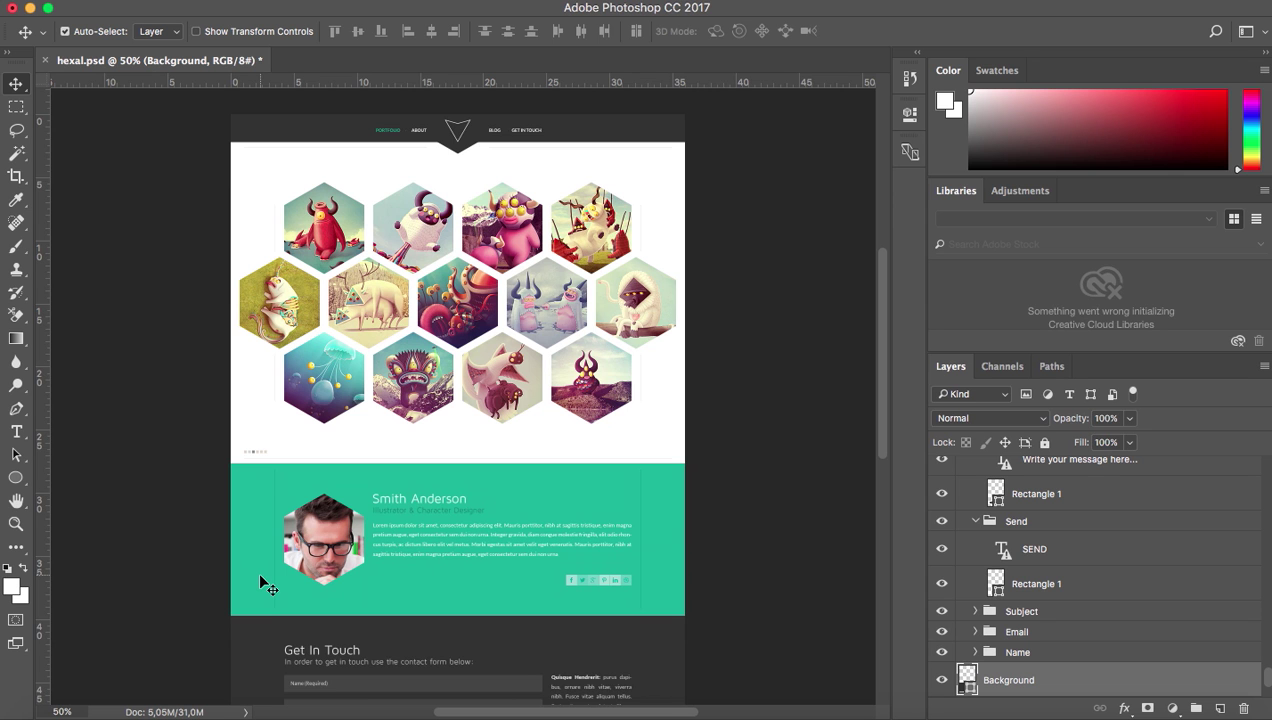
scroll(279, 525, down, 3)
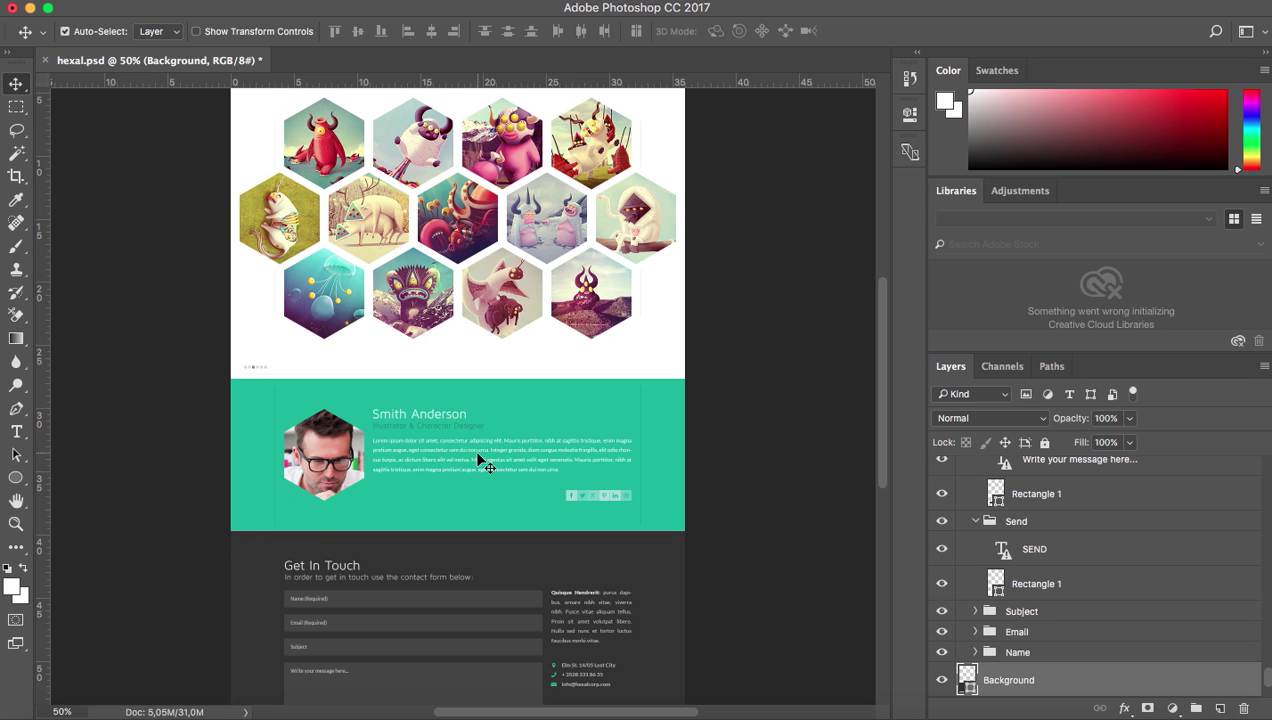
scroll(771, 483, up, 2)
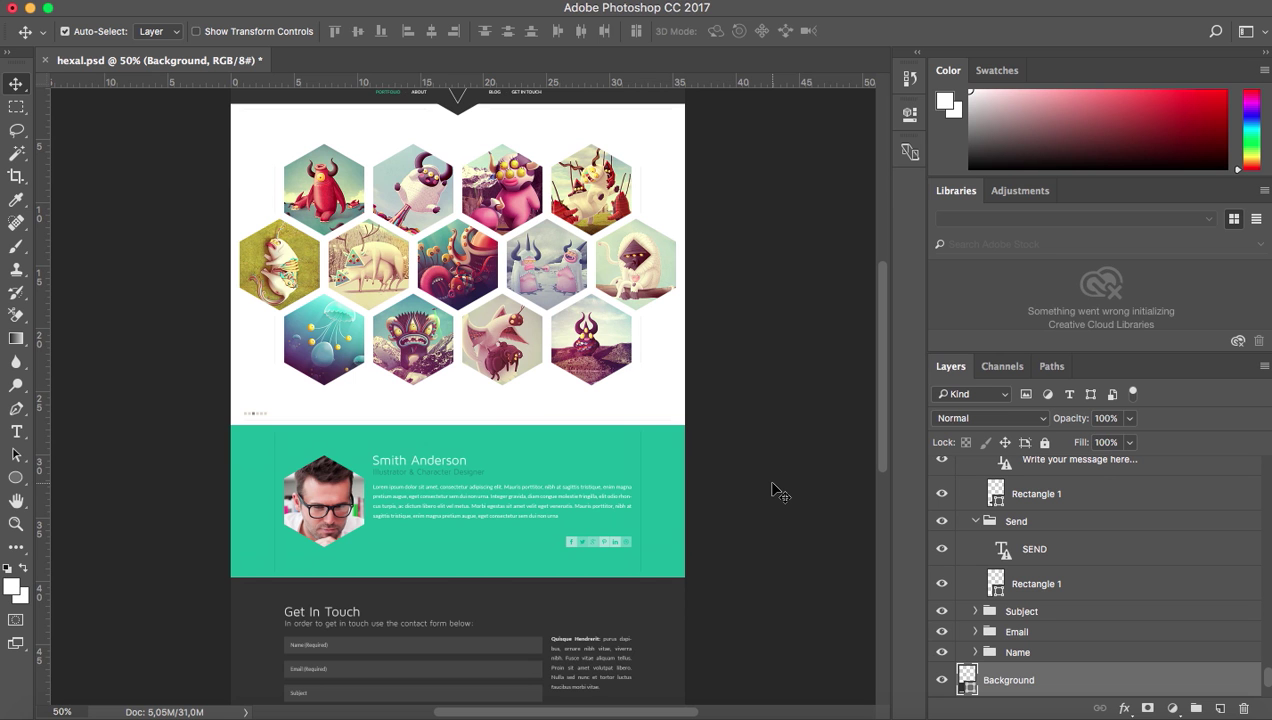
scroll(772, 483, down, 5)
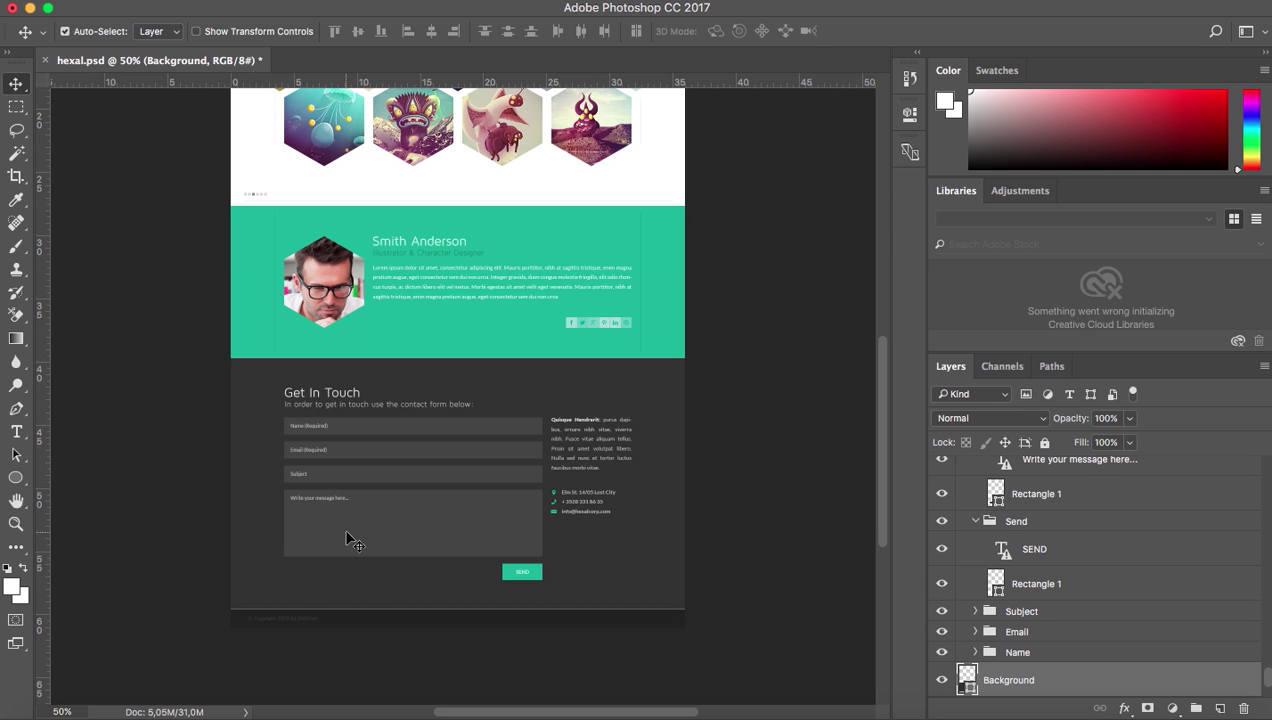
click(556, 516)
click(556, 504)
scroll(790, 310, up, 5)
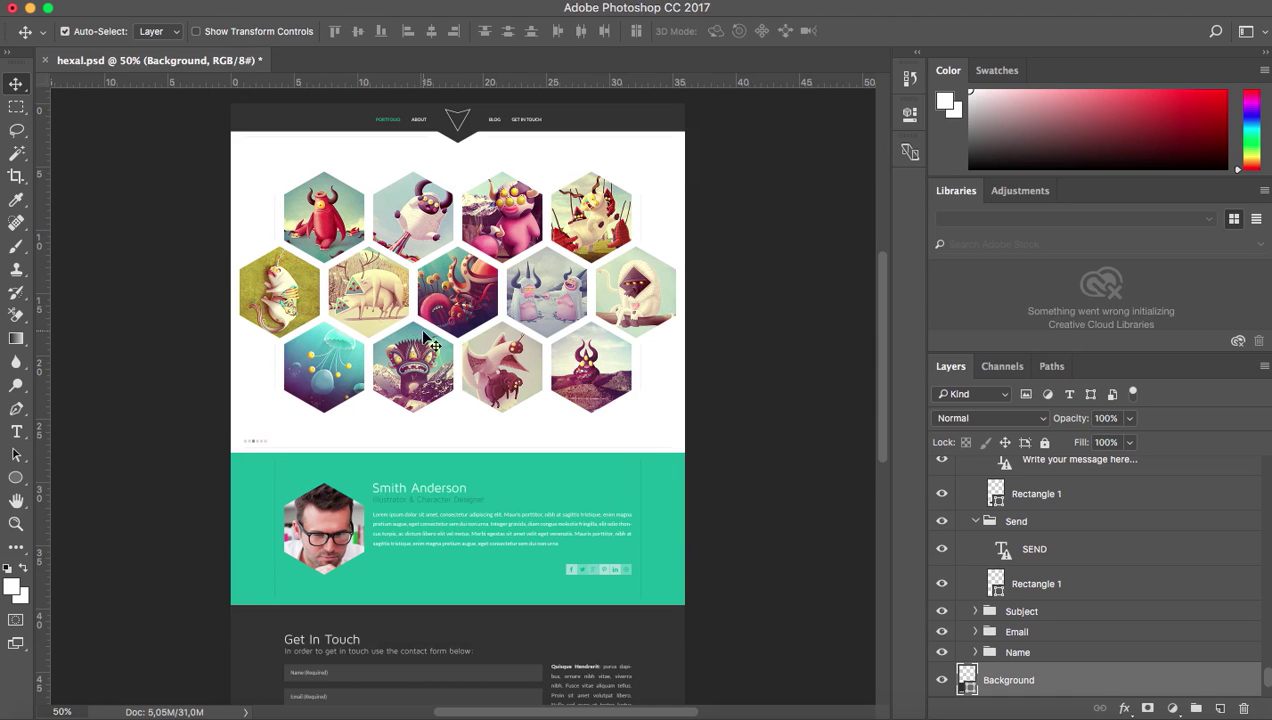
scroll(738, 434, down, 3)
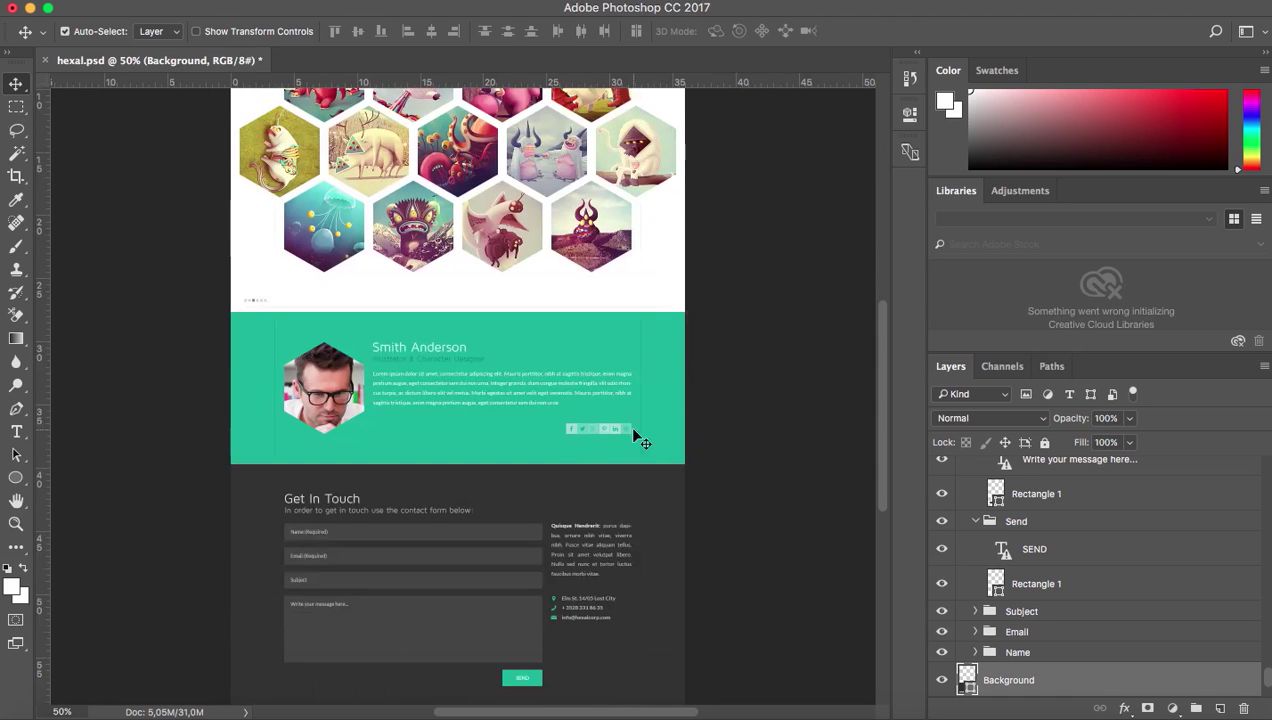
Select the Facebook icon layer and inspect it at 200%, then zoom back to 66.7%
click(572, 429)
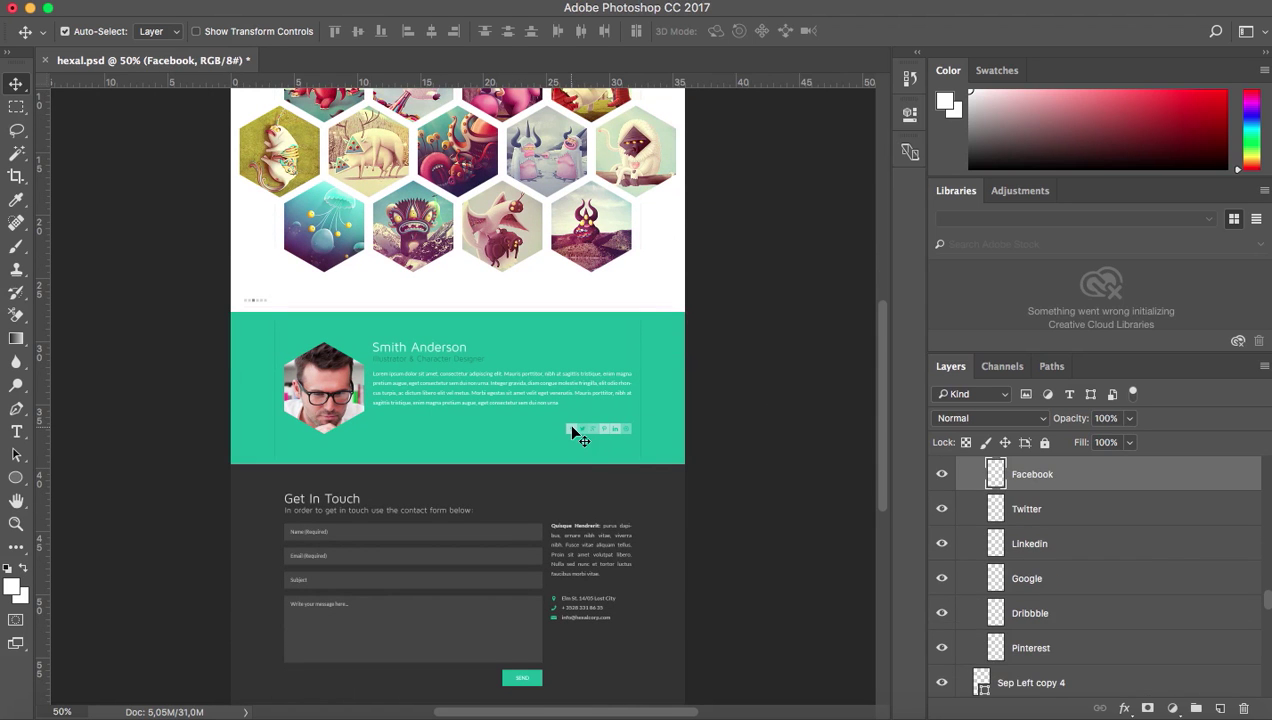
key(z)
click(585, 438)
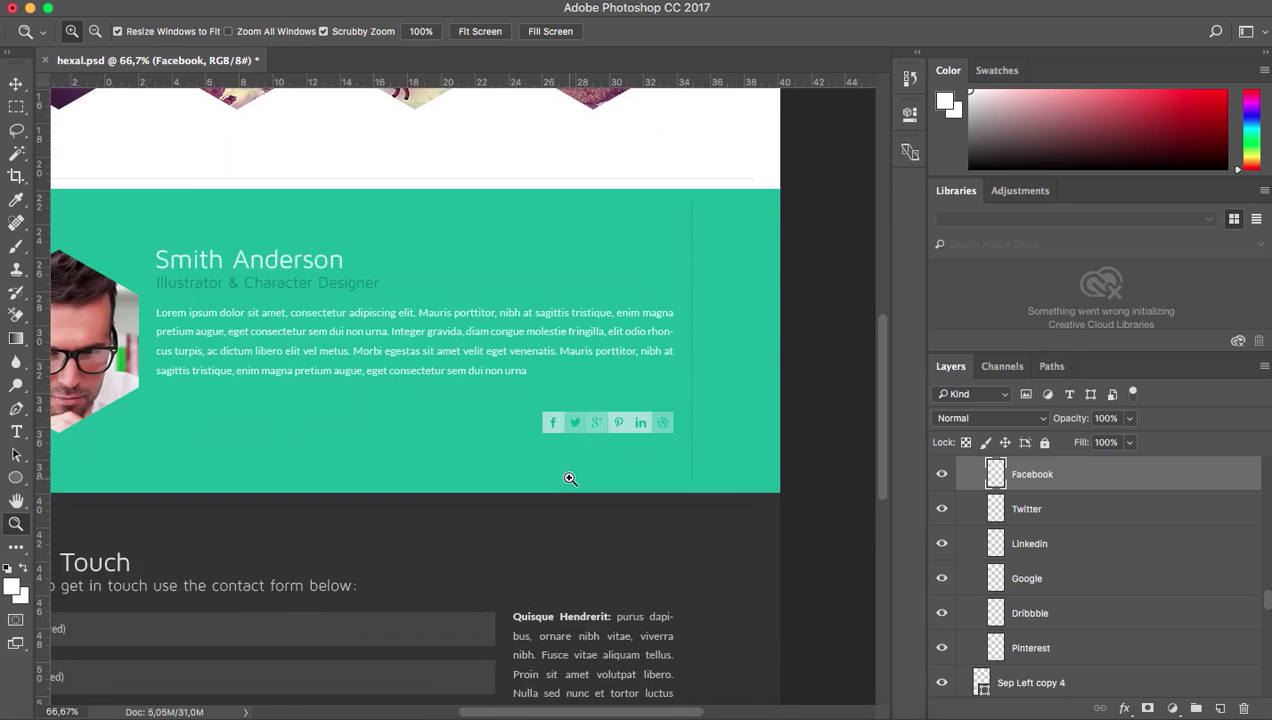
click(570, 479)
click(596, 440)
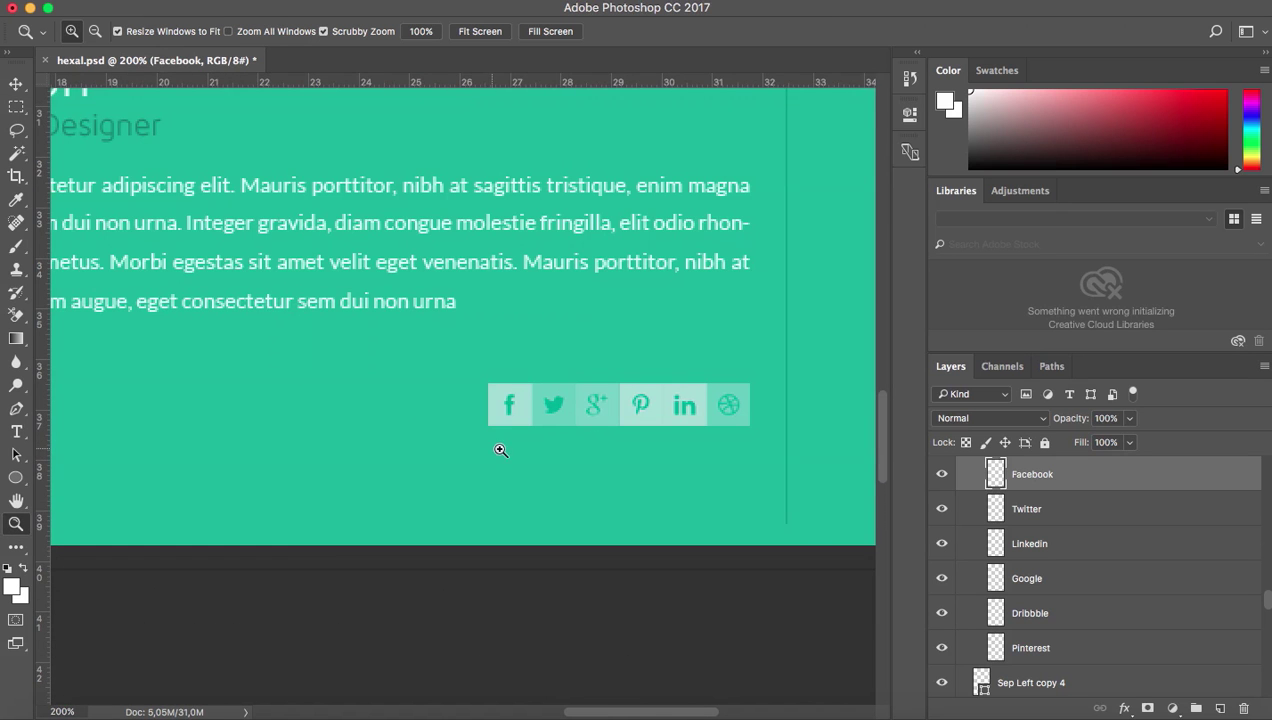
alt+click(534, 449)
alt+click(535, 450)
alt+click(535, 450)
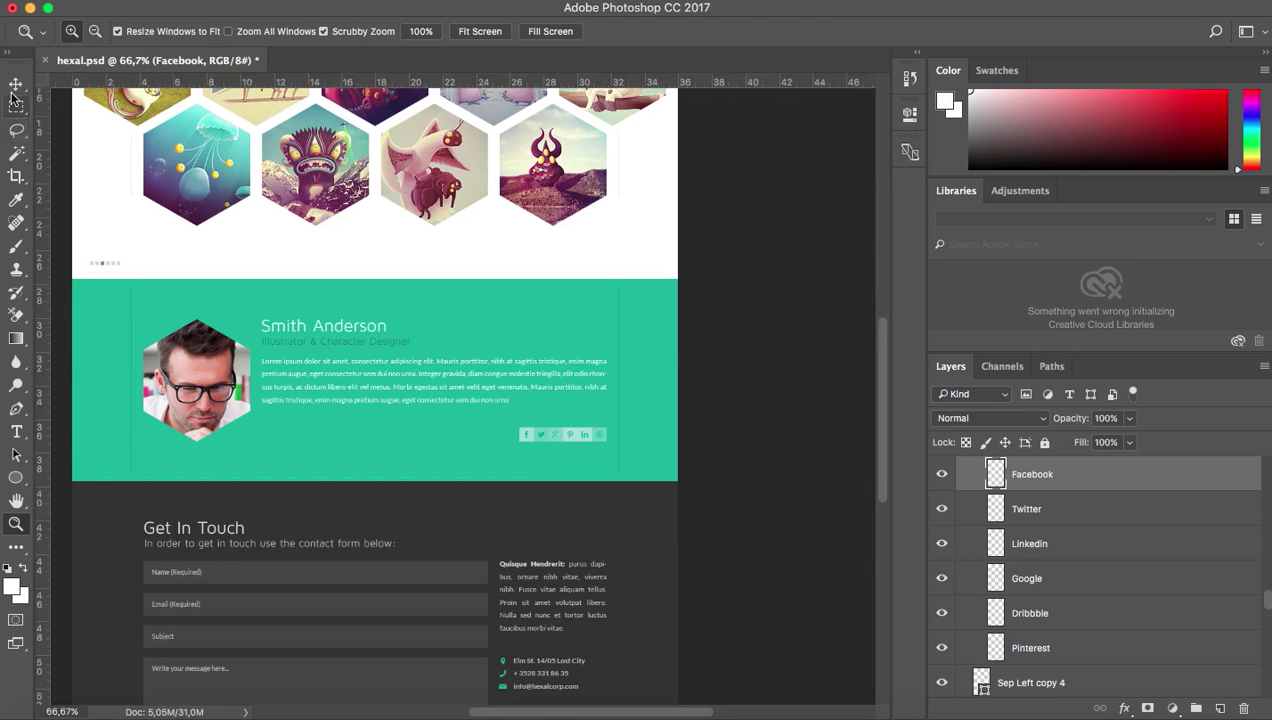
key(v)
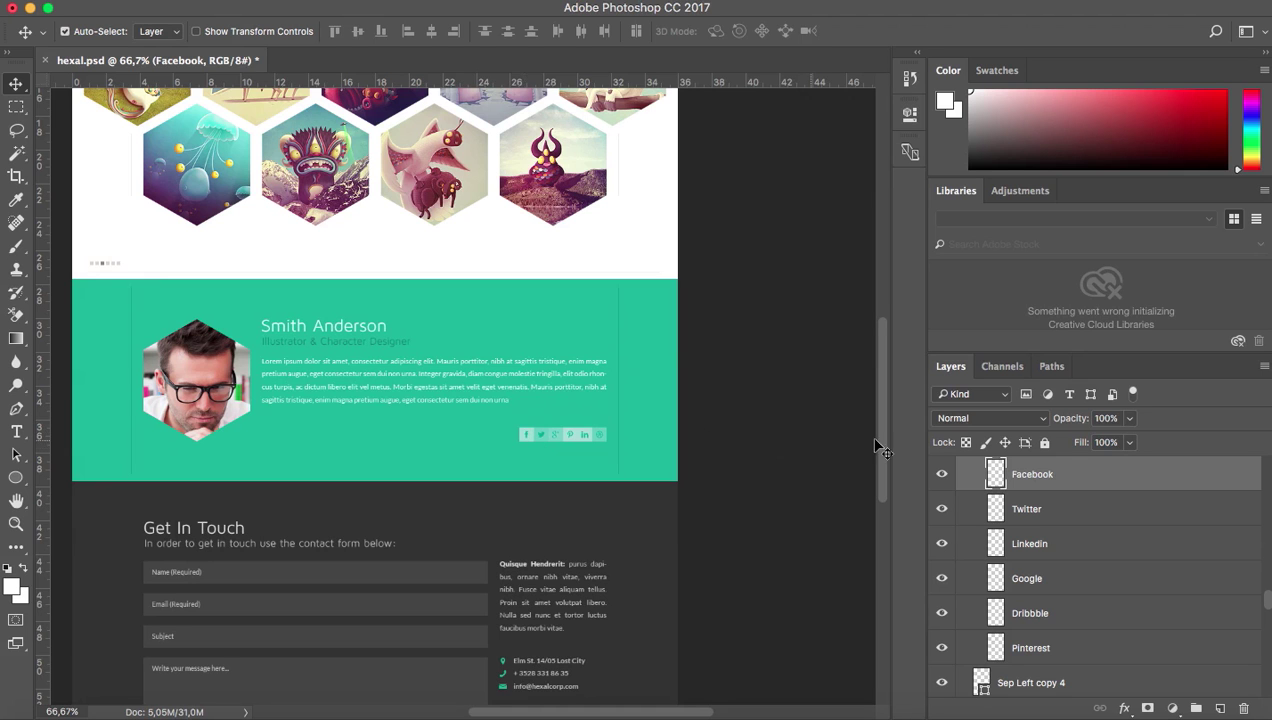
Rename the Facebook layer to Facebook.png
double_click(1050, 477)
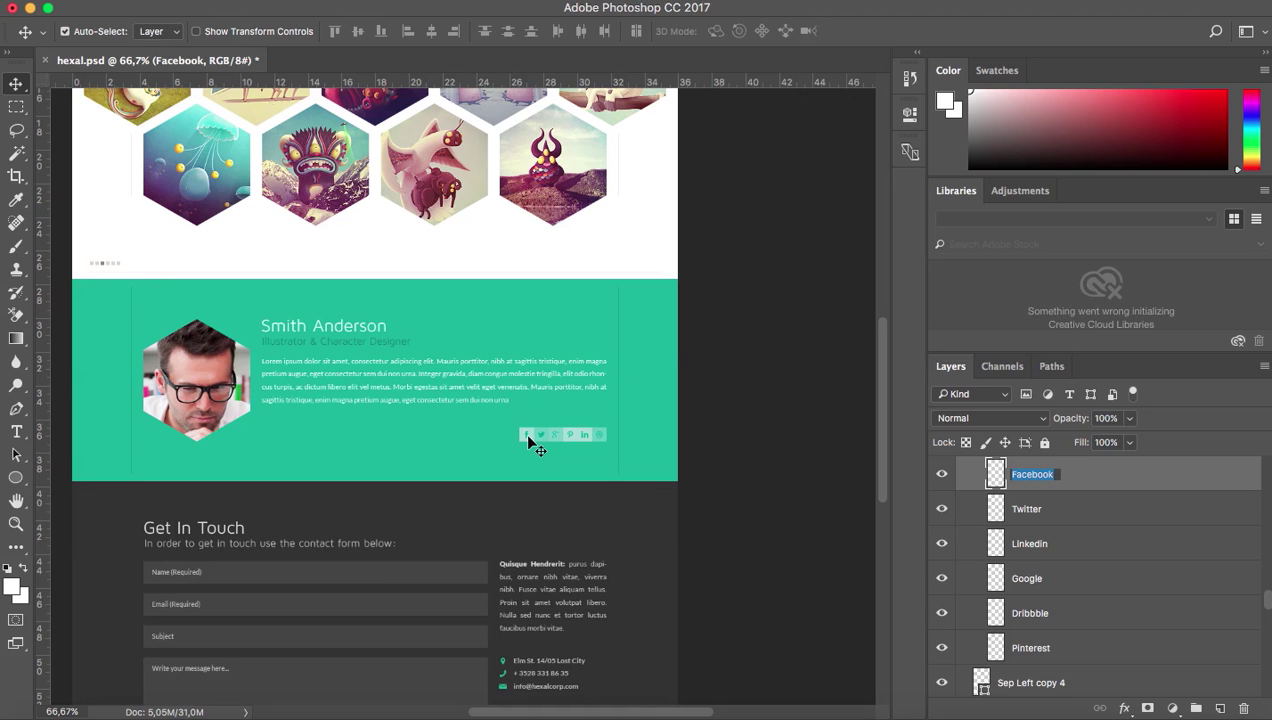
click(1051, 471)
text(.png)
key(Return)
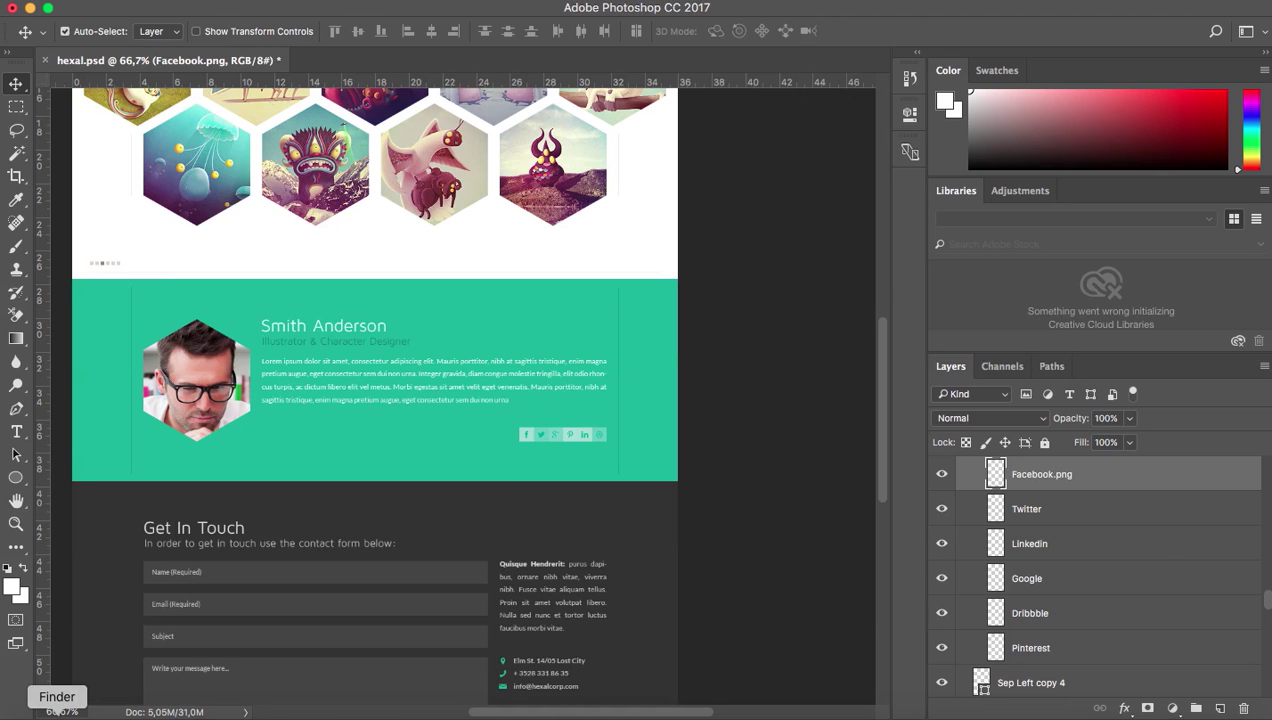
Confirm in Finder that a 642-byte Facebook.png appeared in hexal-assets, then return to Photoshop
click(58, 713)
click(560, 87)
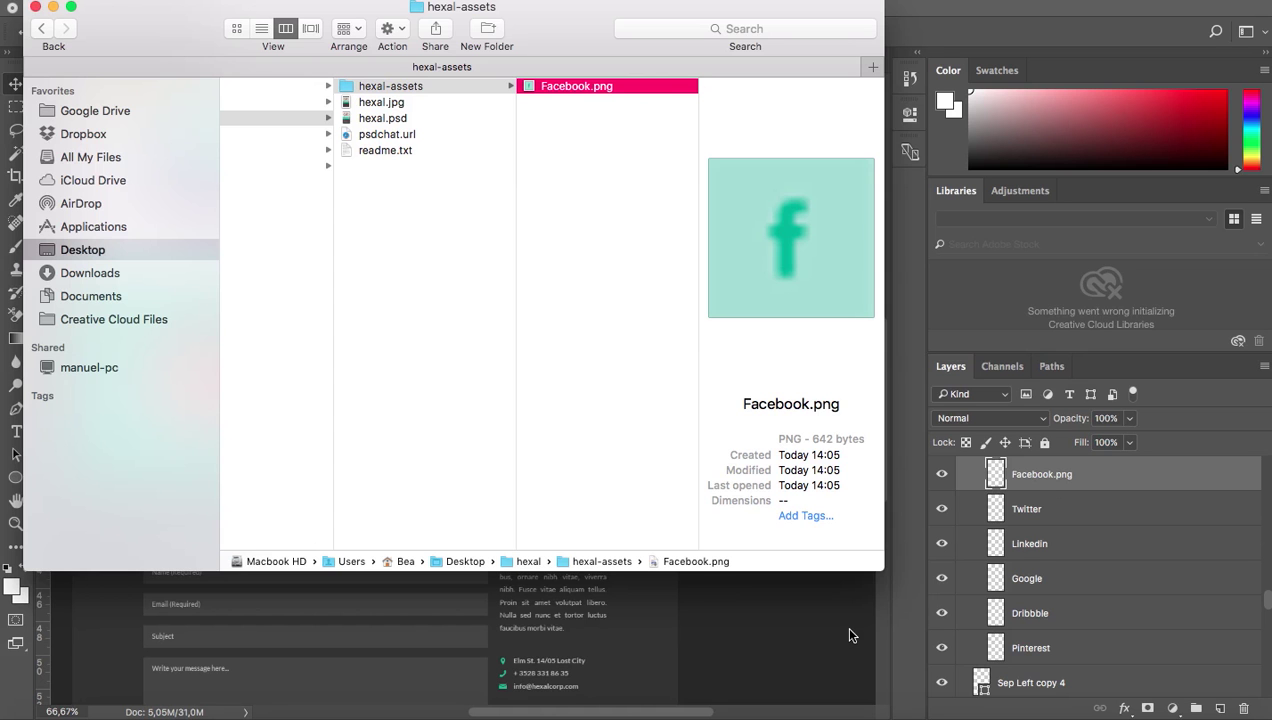
click(1045, 513)
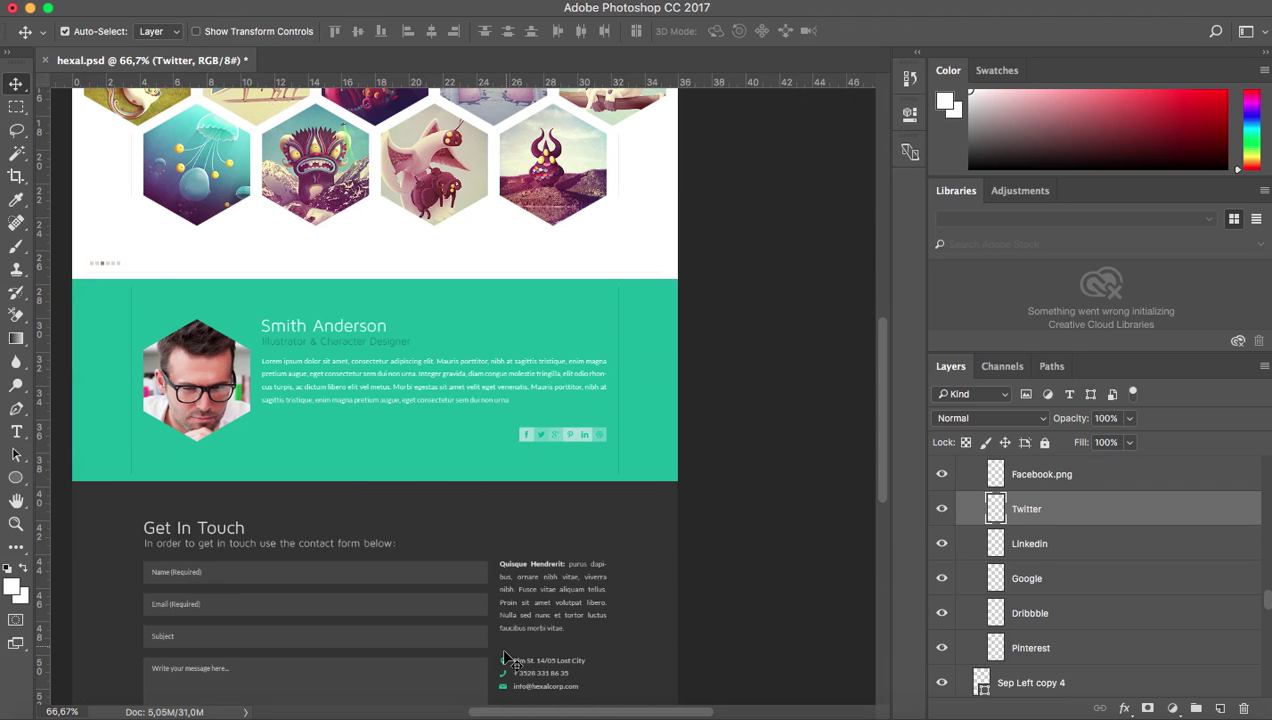
Rename the Twitter and Linkedin icon layers to Twitter.png and Linkedin.png
double_click(1027, 509)
key(Right)
text(.png)
key(Return)
double_click(1029, 544)
key(Right)
text(.png)
key(Return)
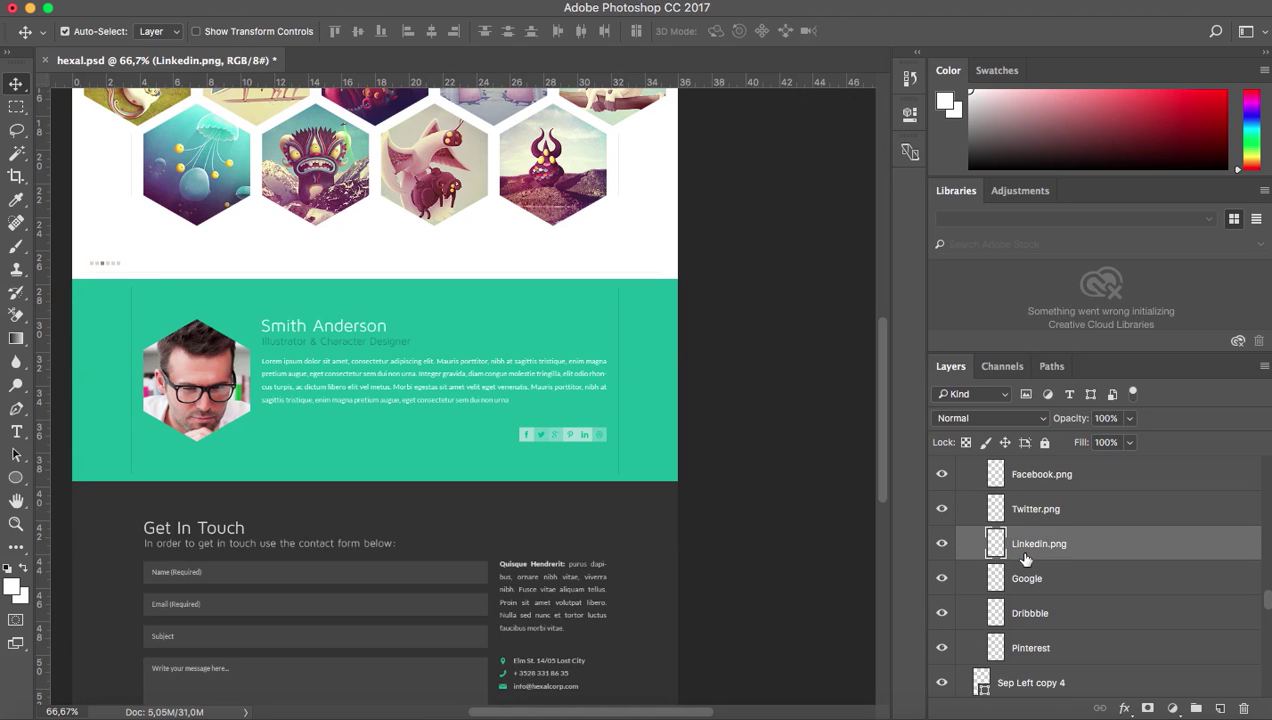
Rename the Google and Dribbble icon layers to Google.png and Dribbble.png
double_click(1027, 578)
key(Right)
text(.png)
key(Return)
double_click(1029, 613)
key(Right)
text(.png)
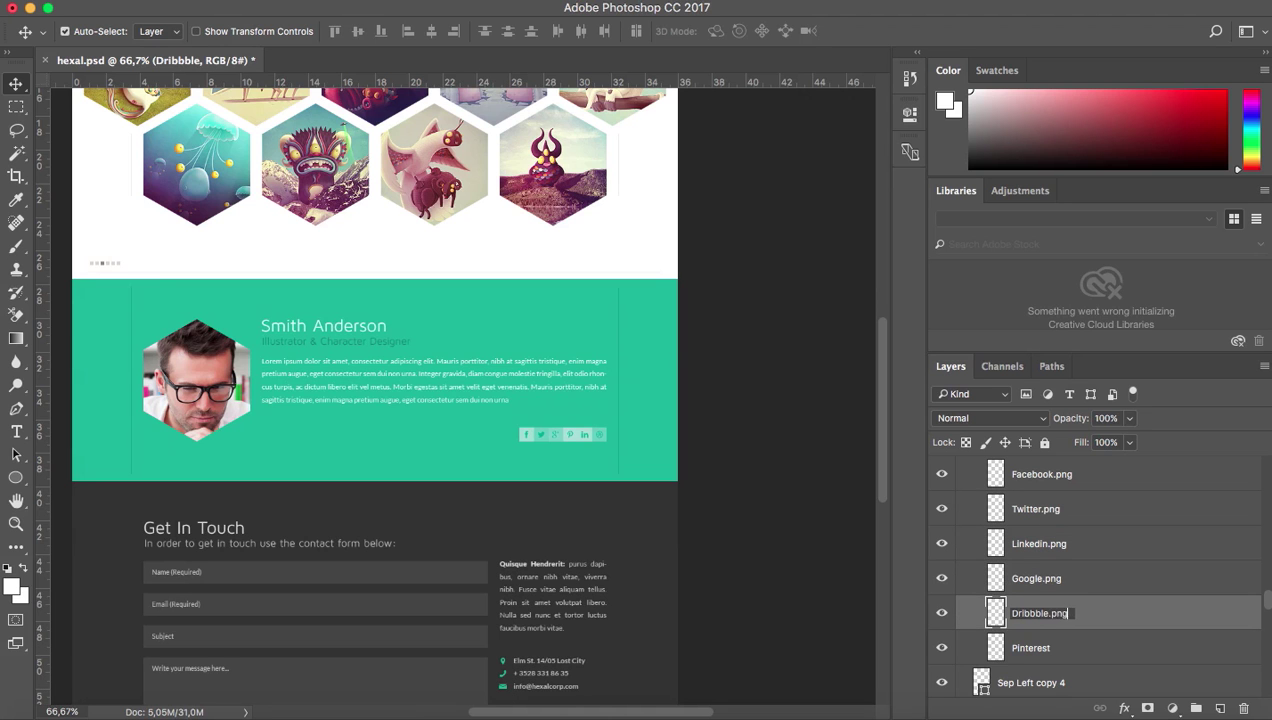
key(Return)
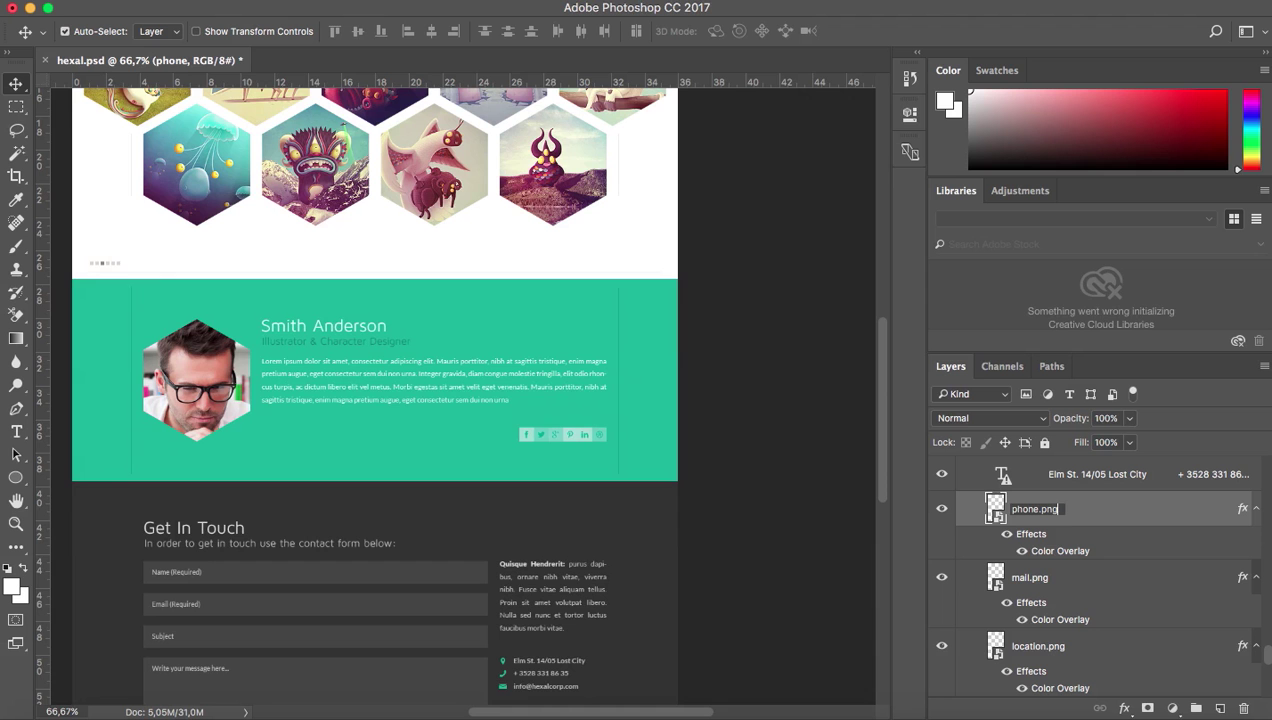
key(Return)
Scroll to the honeycomb grid and select the red monster picture's layer
scroll(650, 288, up, 6)
scroll(650, 288, left, 4)
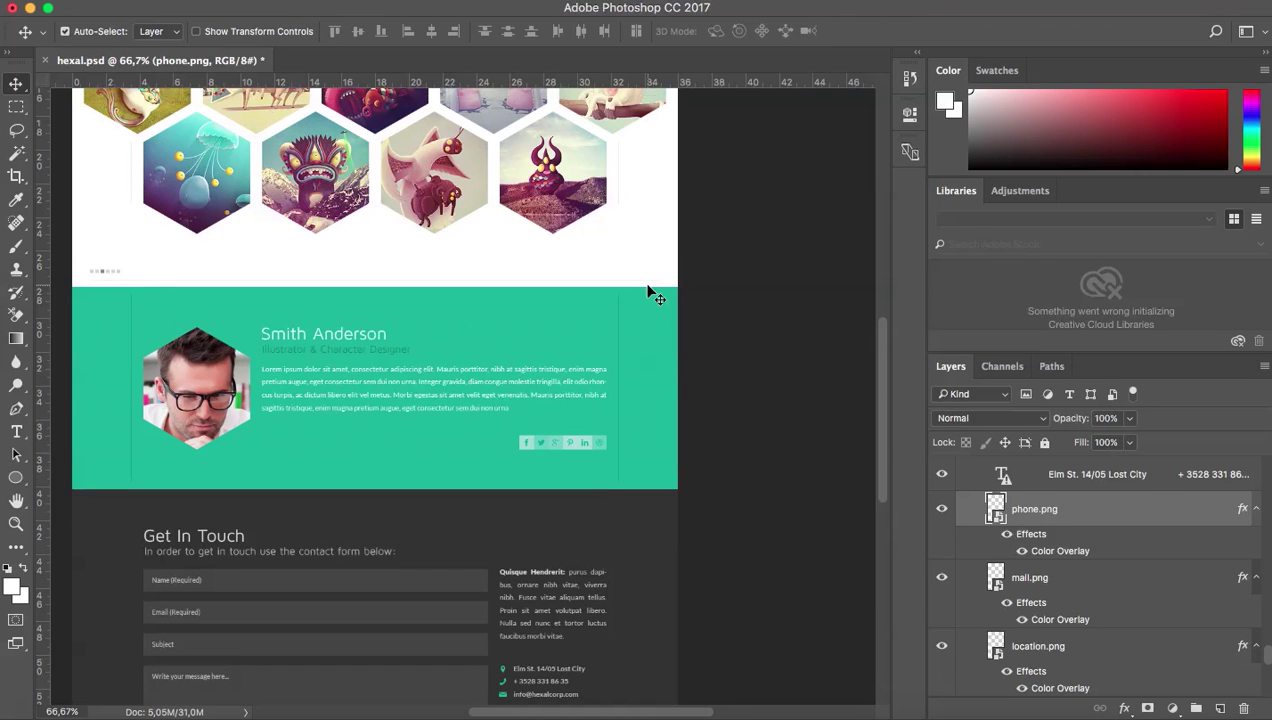
scroll(651, 293, up, 5)
scroll(651, 293, right, 5)
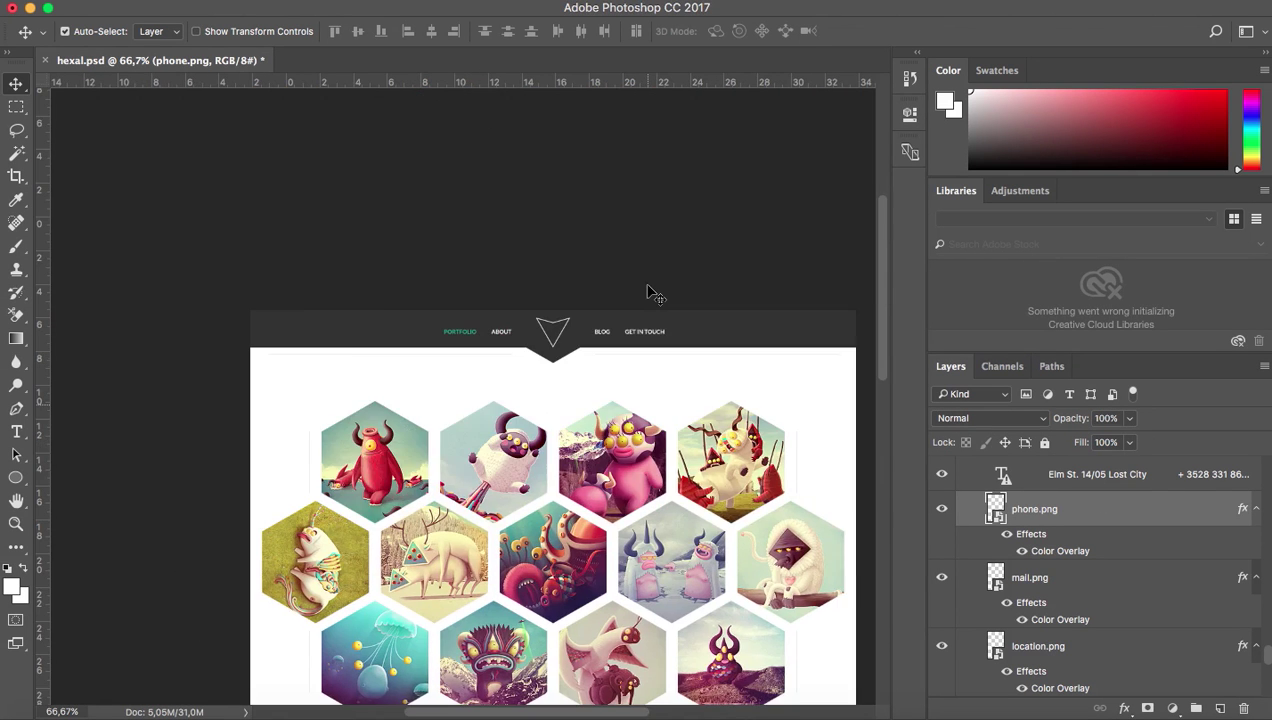
scroll(651, 293, down, 8)
scroll(651, 293, right, 3)
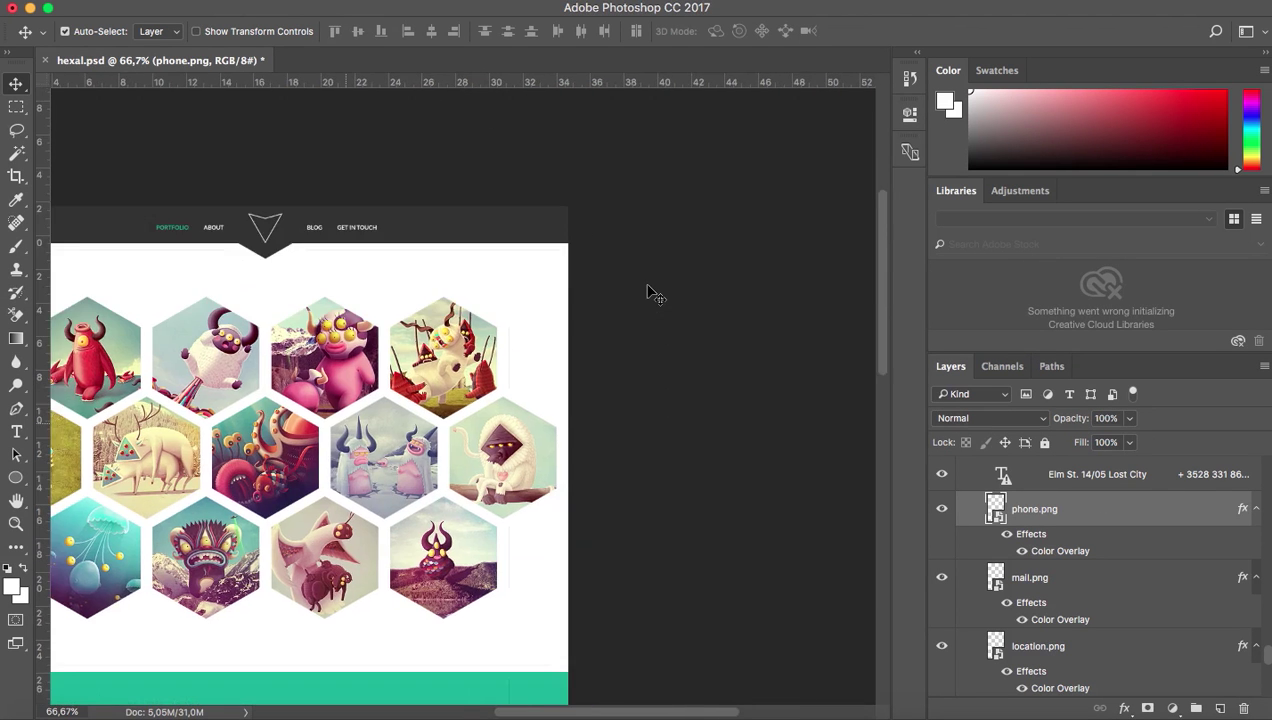
scroll(651, 293, left, 3)
scroll(651, 293, left, 5)
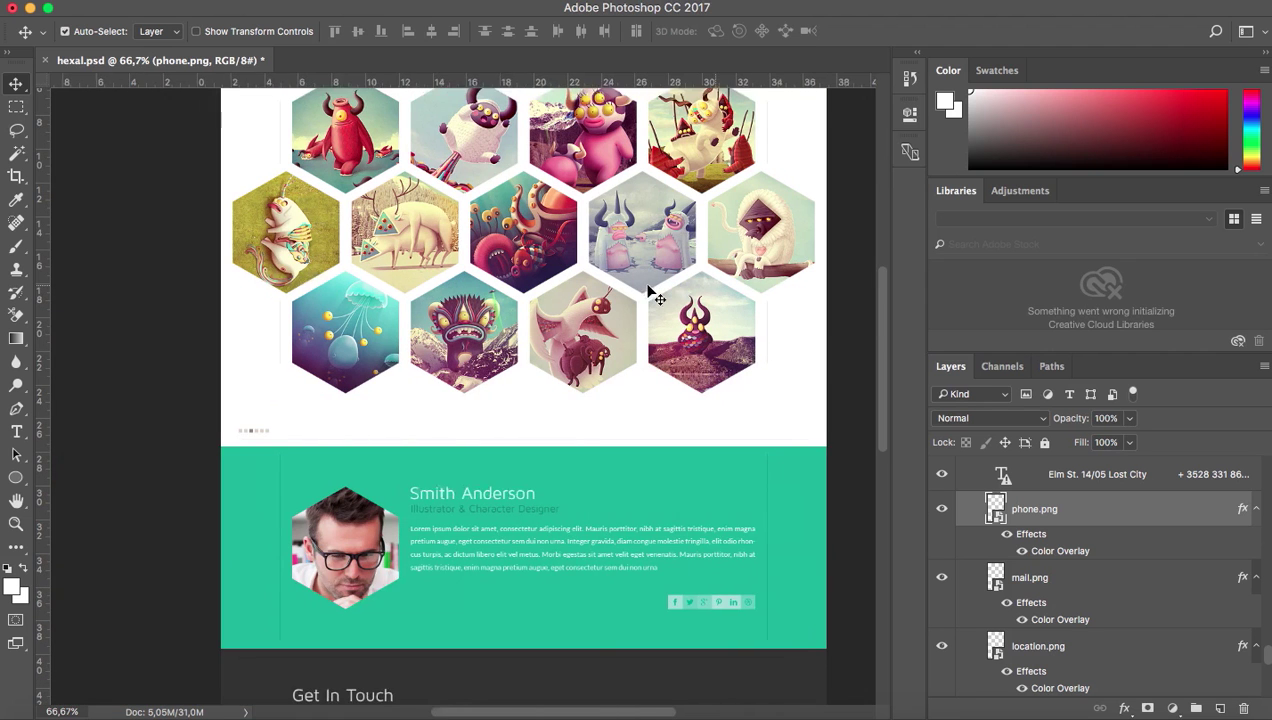
scroll(651, 293, up, 2)
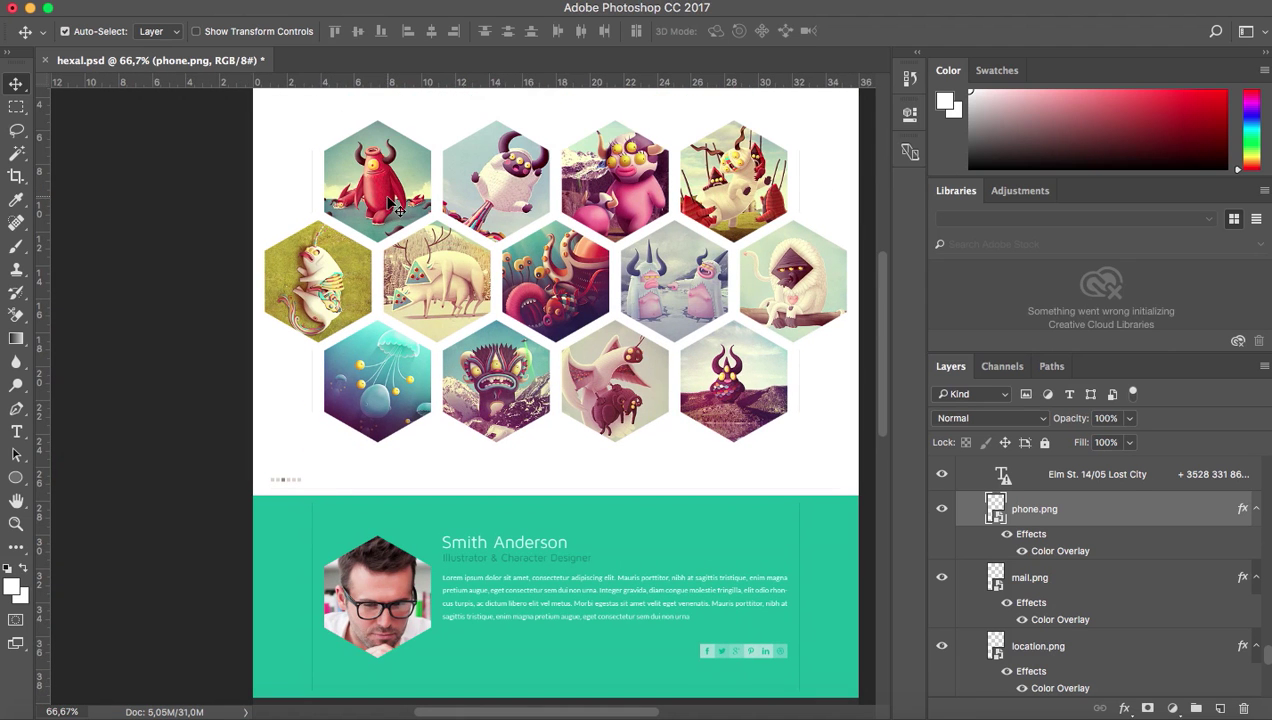
click(387, 203)
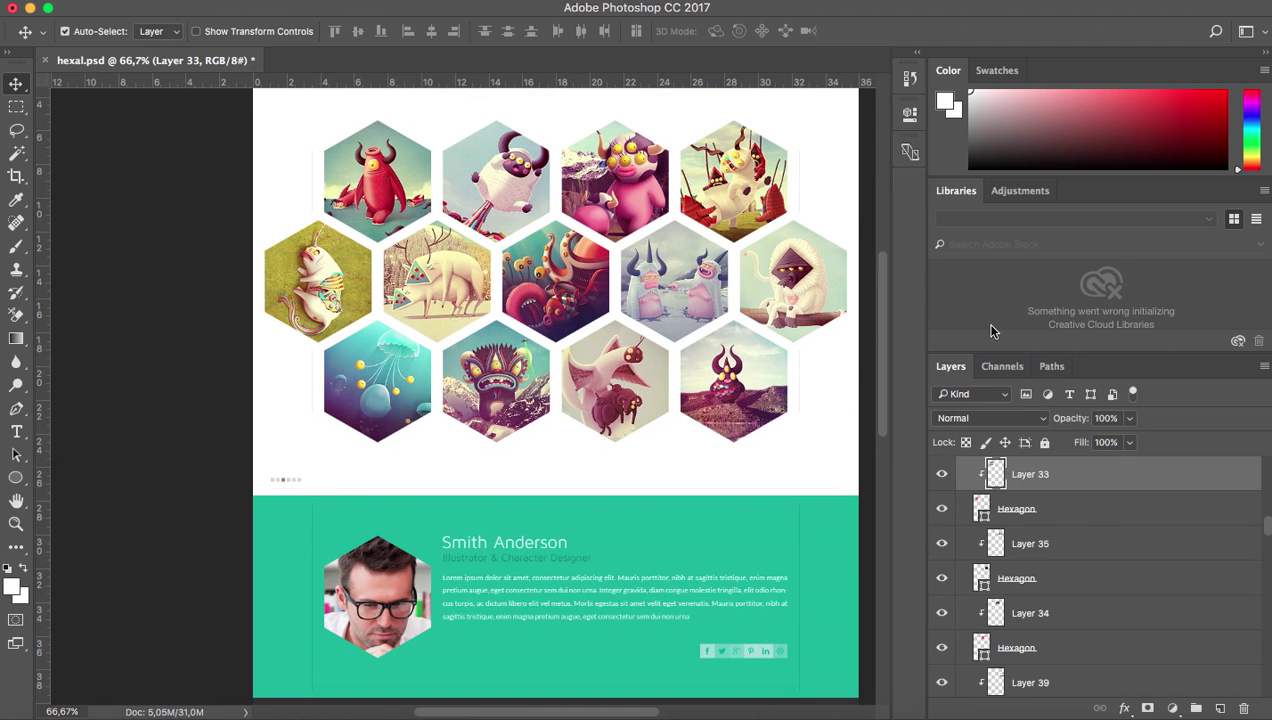
click(943, 476)
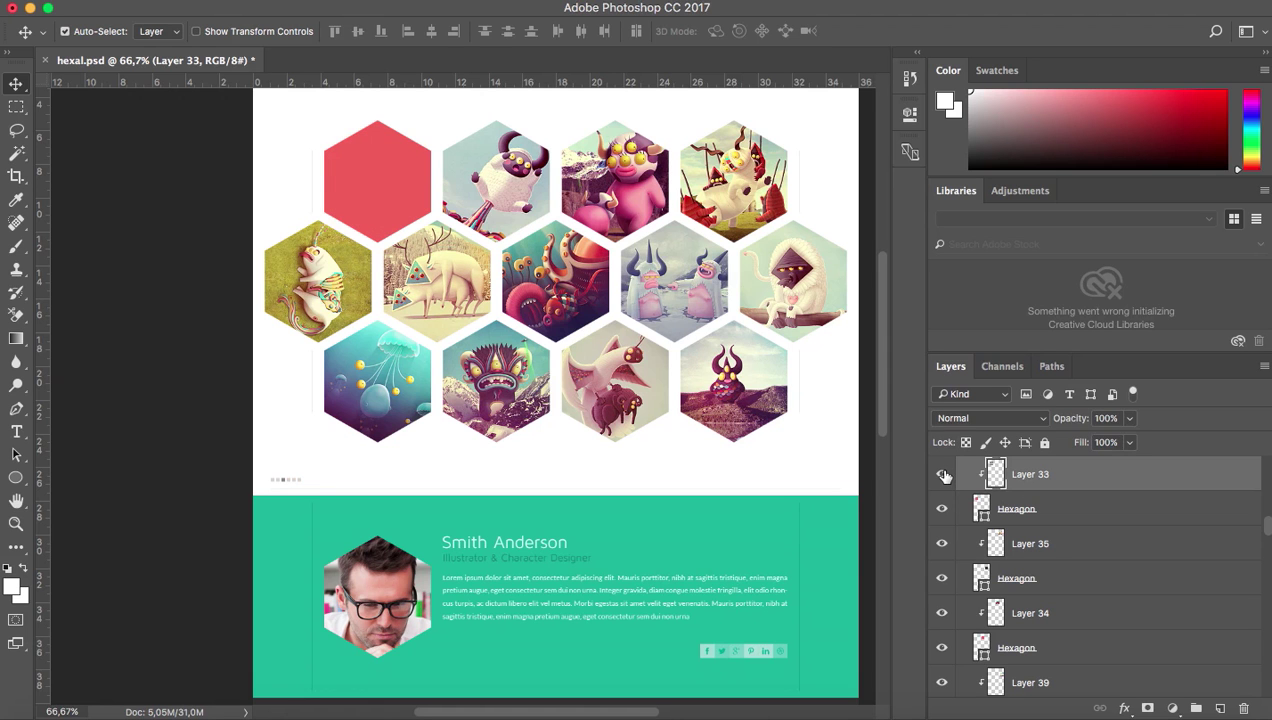
click(943, 476)
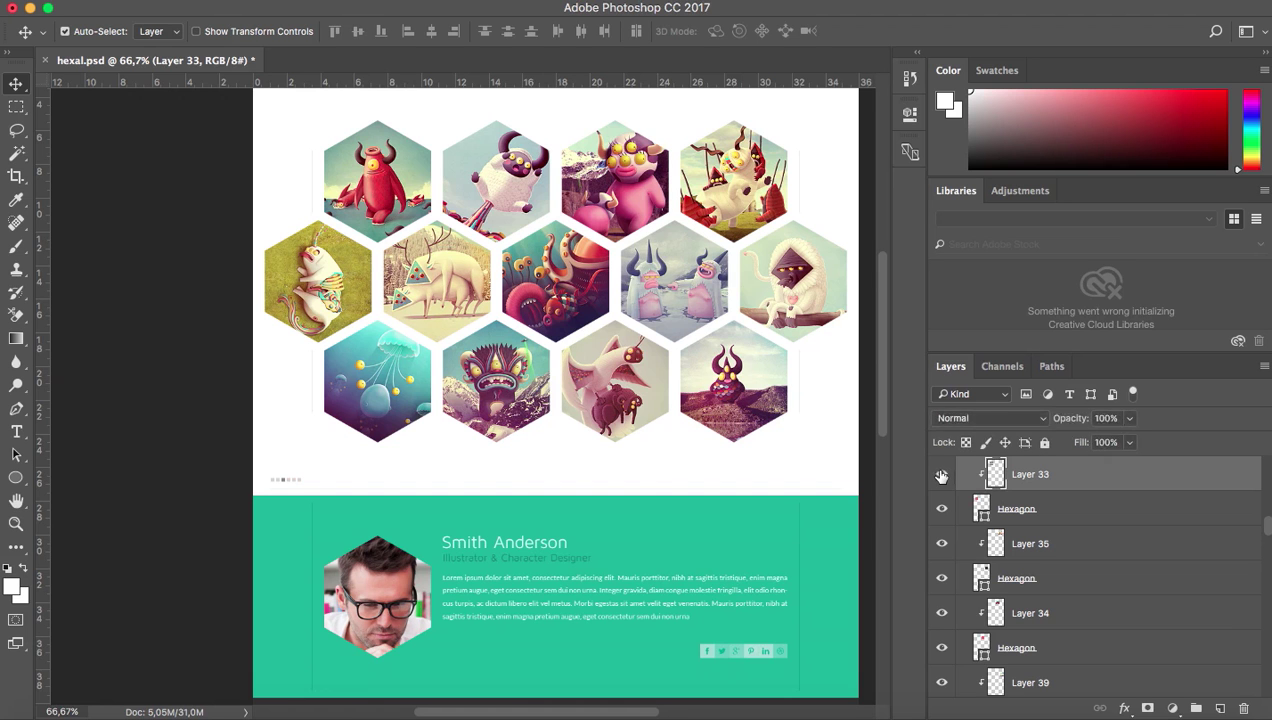
click(941, 476)
click(941, 476)
scroll(1070, 498, up, 2)
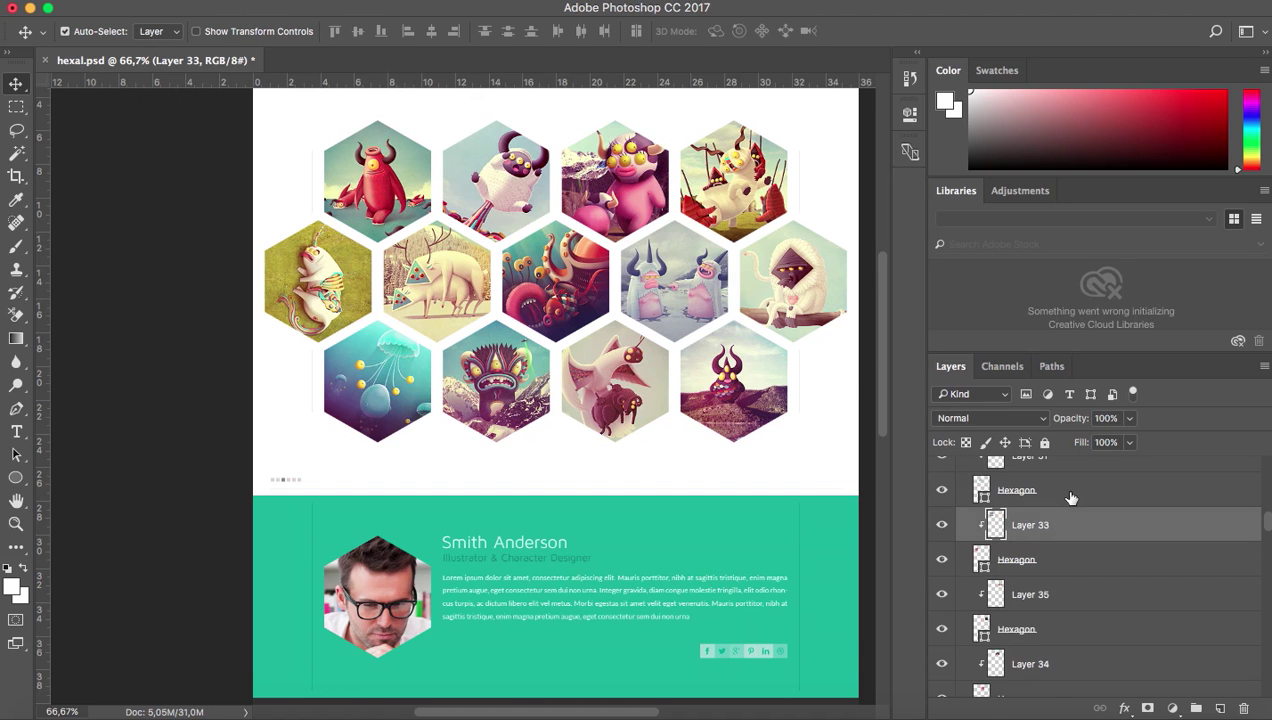
Rename the first three hexagon layers Hexagon.png, Hexagon2.png and Hexagon3.png
click(1018, 562)
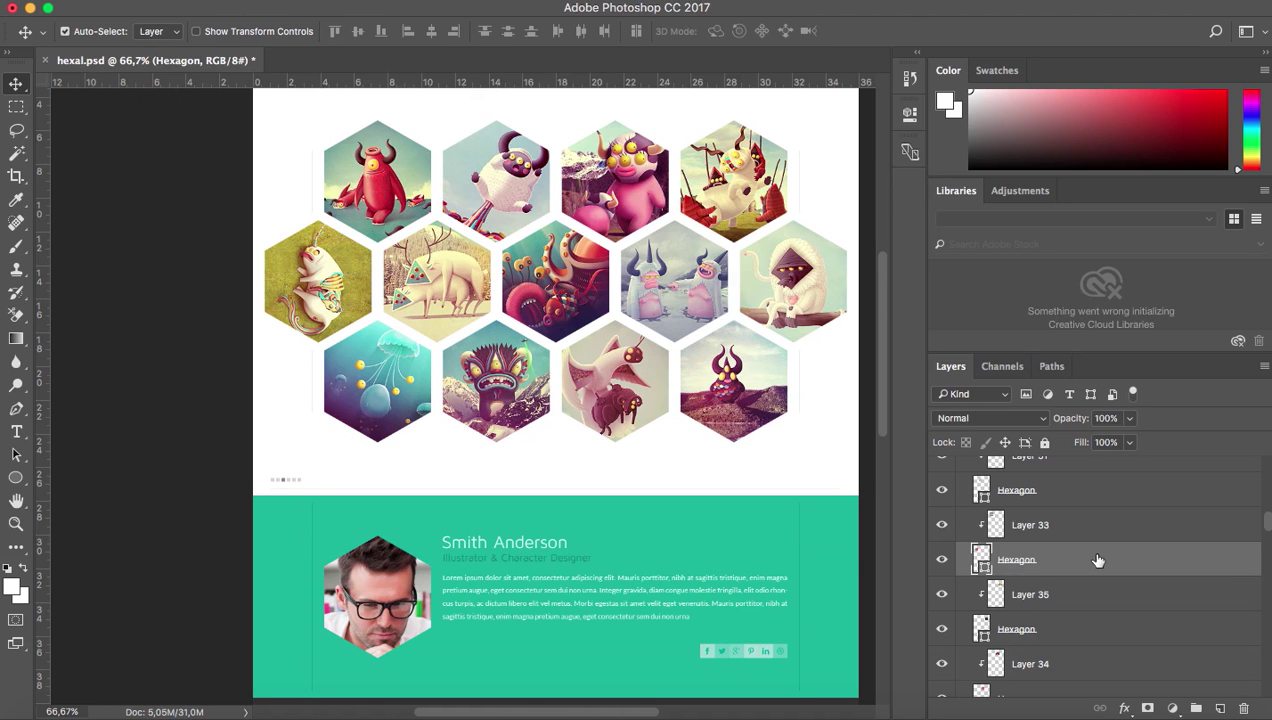
double_click(1025, 560)
text(.png)
key(Return)
click(829, 283)
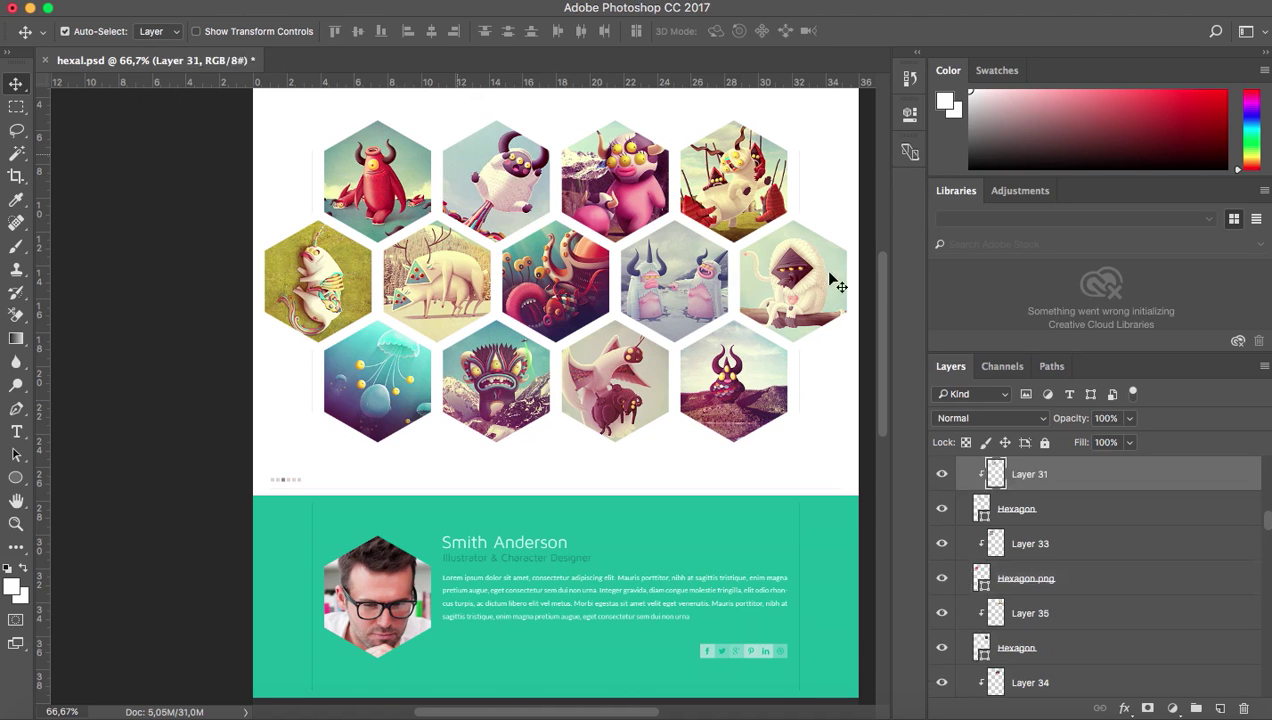
double_click(1016, 508)
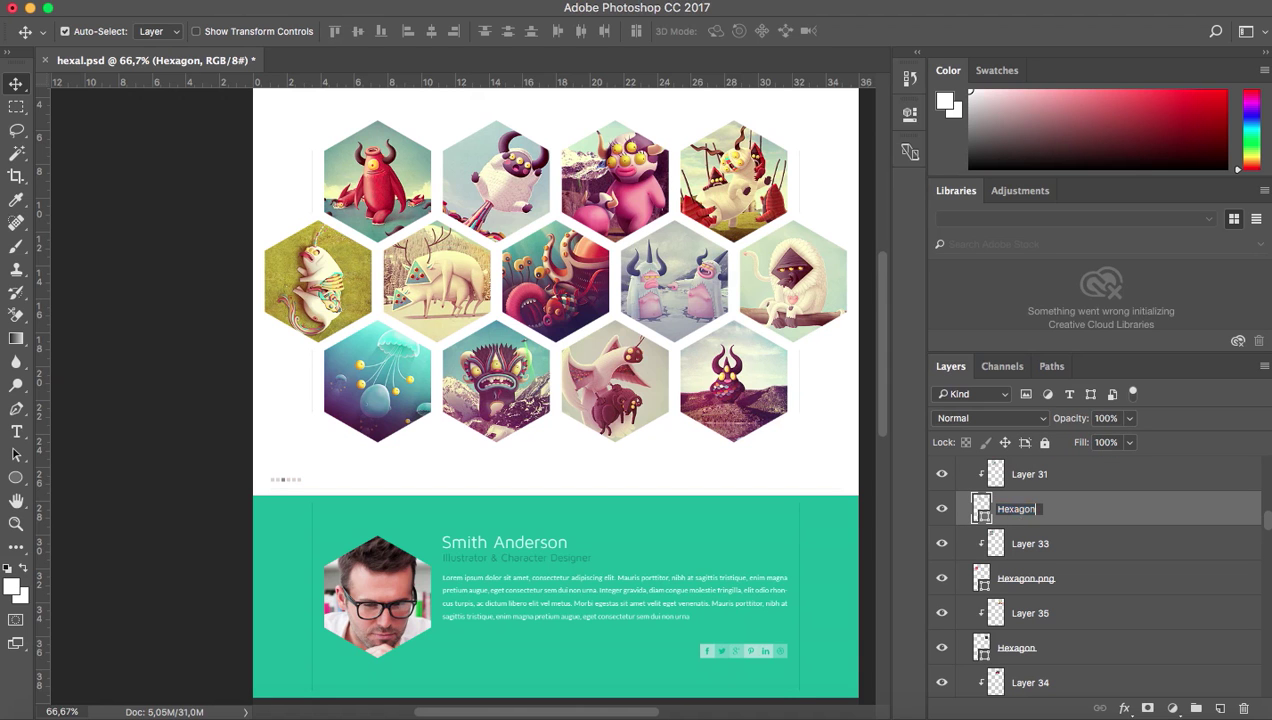
text(2.png)
key(Return)
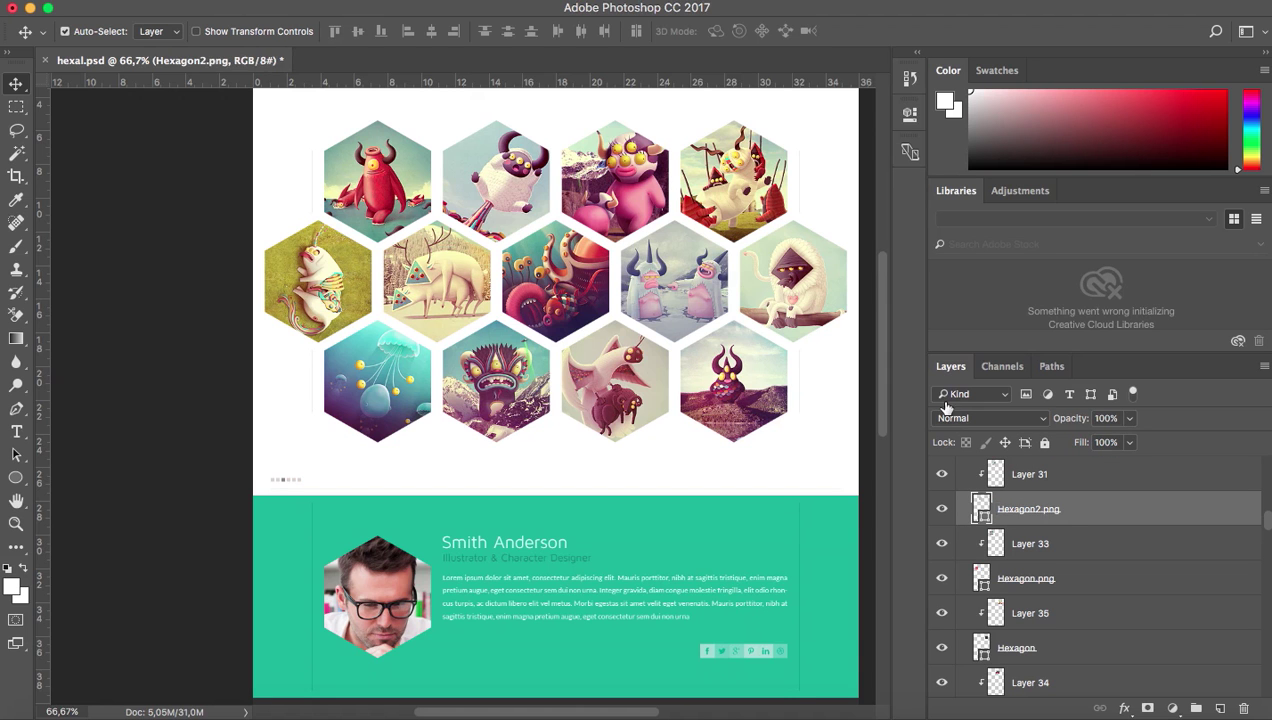
click(639, 199)
scroll(1137, 543, down, 2)
double_click(1016, 647)
key(Right)
text(3.png)
key(Return)
Rename the next hexagon layers Hexagon4.png, Hexagon5.png and Hexagon6.png
click(759, 215)
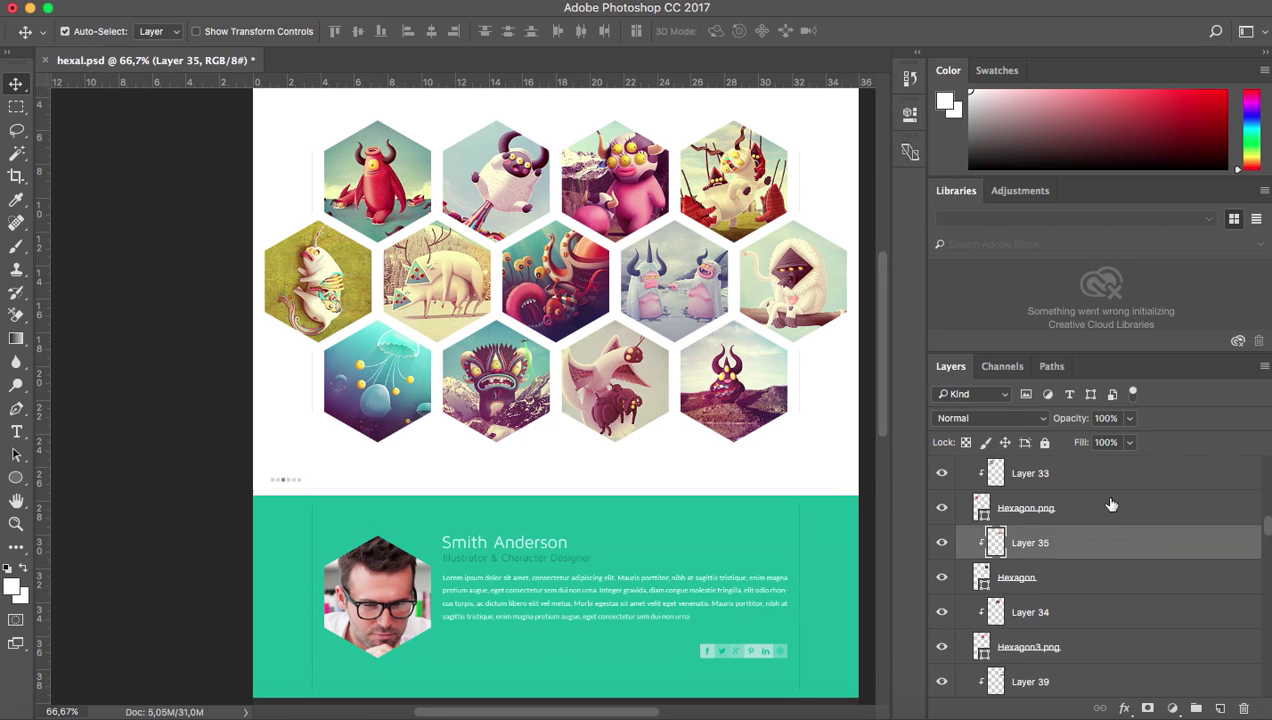
double_click(1016, 577)
key(Right)
text(4.png)
key(Return)
click(342, 278)
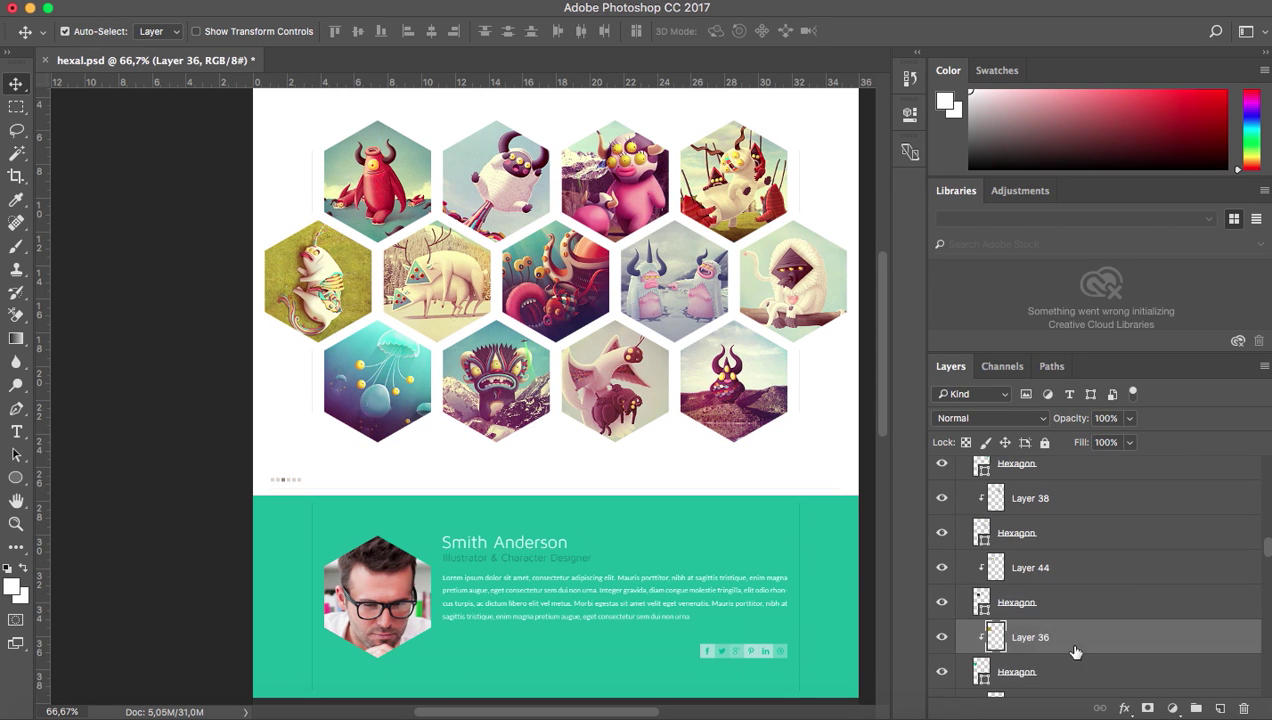
double_click(1016, 672)
key(Right)
text(5.png)
key(Return)
click(447, 266)
double_click(1027, 602)
key(Right)
text(6.png)
key(Return)
Rename the next hexagon layers Hexagon7.png, Hexagon8.png and Hexagon9.png
click(560, 264)
scroll(1113, 560, down, 2)
double_click(1016, 674)
key(Right)
text(7.png)
key(Return)
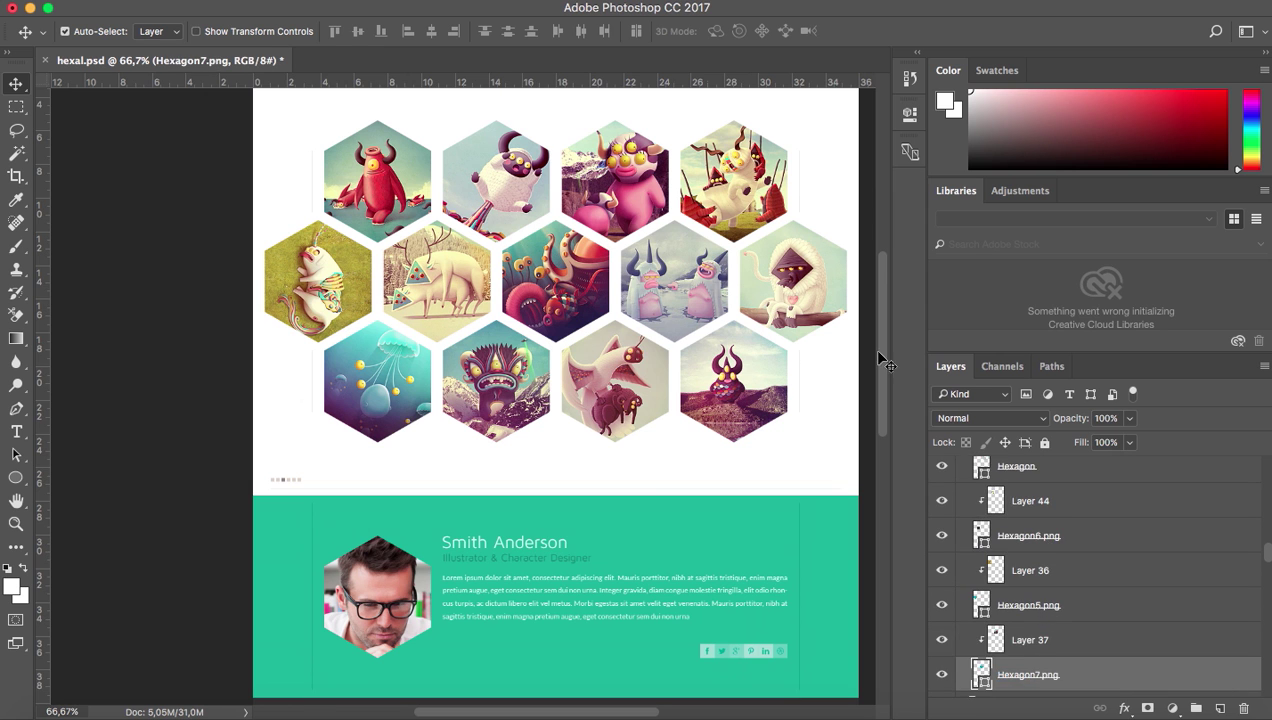
click(711, 299)
double_click(1016, 509)
text(8.png)
key(Return)
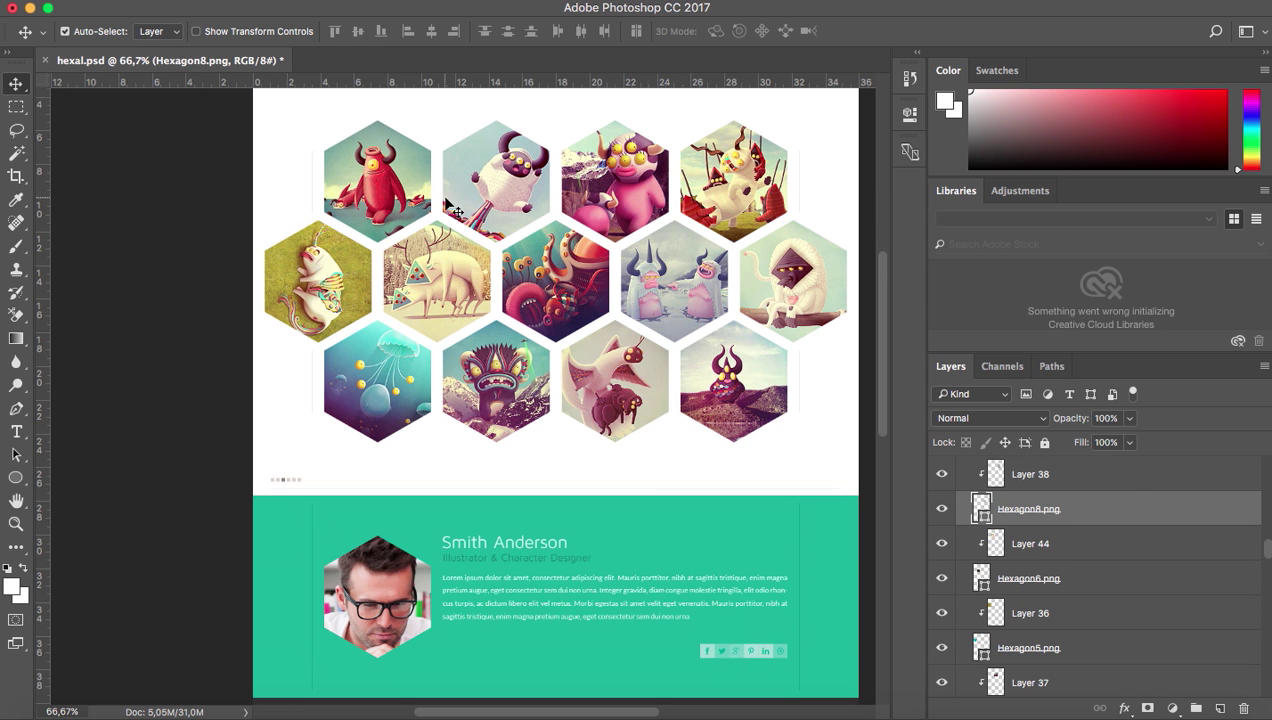
click(783, 290)
double_click(1016, 509)
key(Right)
text(9.png)
key(Return)
Rename the remaining hexagon layers Hexagon10.png through Hexagon13.png
click(377, 380)
double_click(1016, 509)
key(Right)
text(10.png)
key(Return)
click(496, 380)
double_click(1016, 509)
key(Right)
text(11.png)
key(Return)
click(733, 380)
double_click(1016, 668)
key(Right)
text(12.png)
key(Return)
click(614, 380)
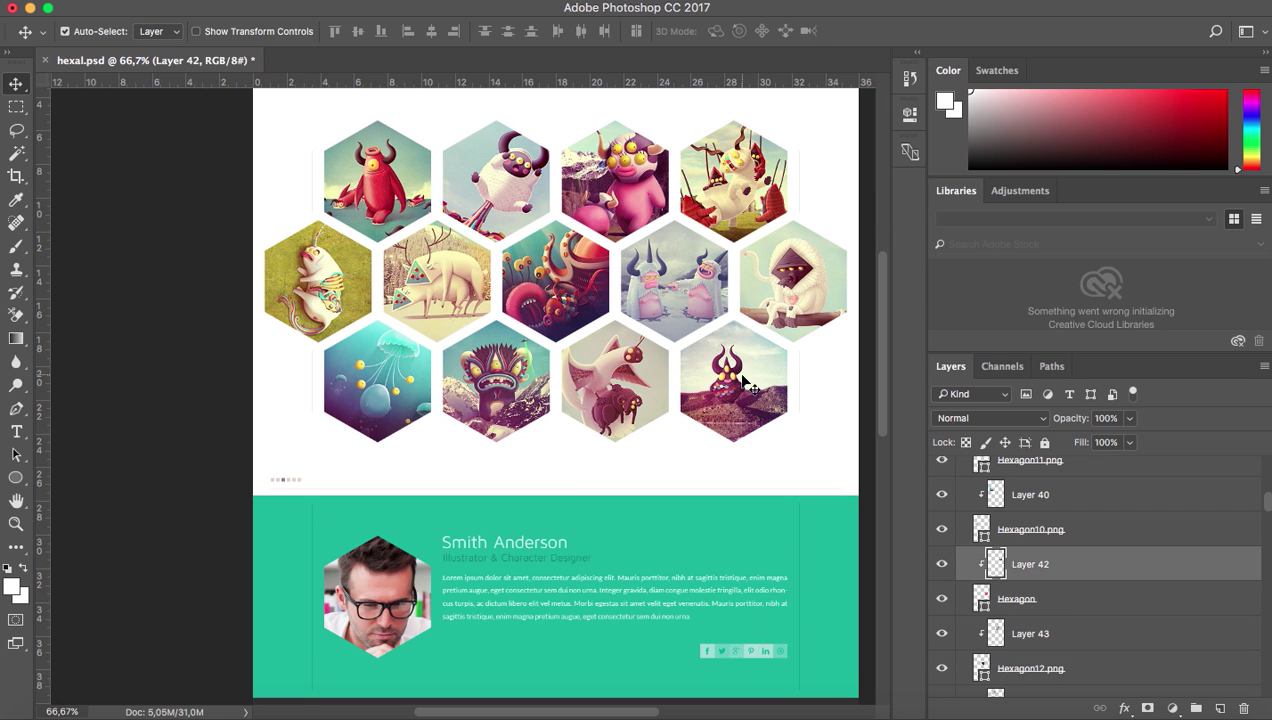
double_click(1016, 598)
key(Right)
text(13.png)
key(Return)
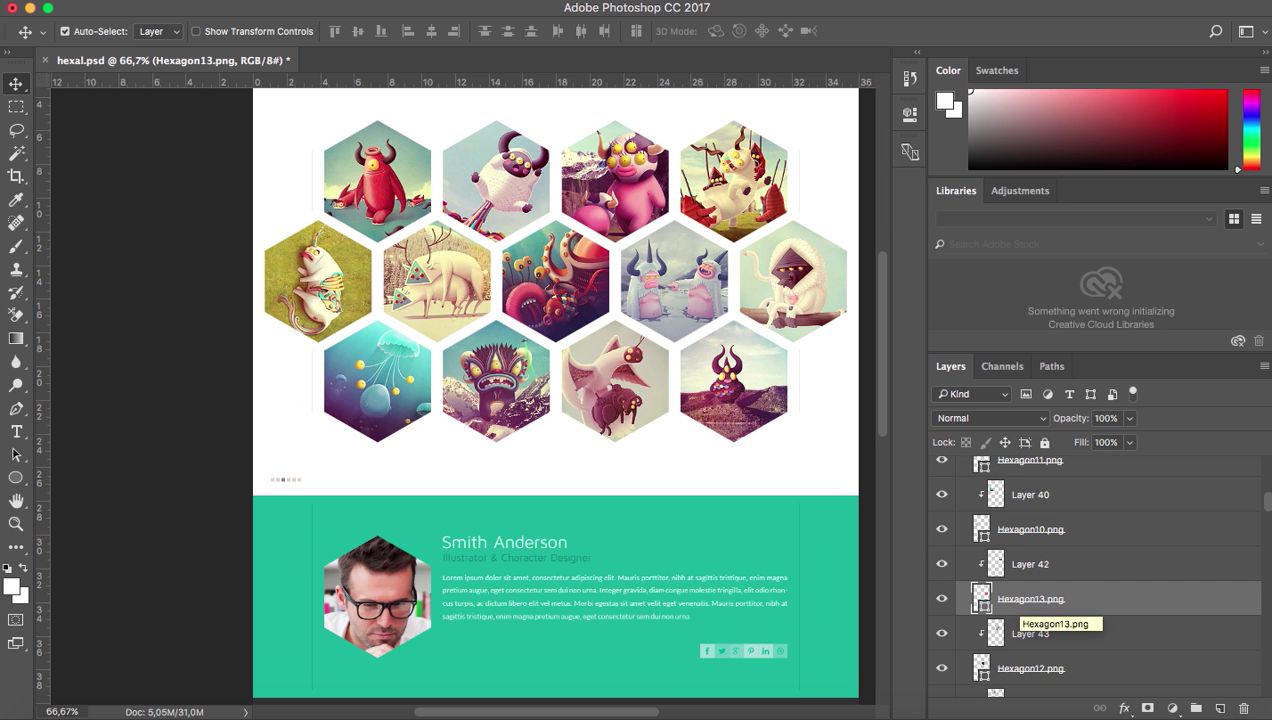
Scroll the canvas and select the dark header bar's layer
scroll(815, 454, up, 10)
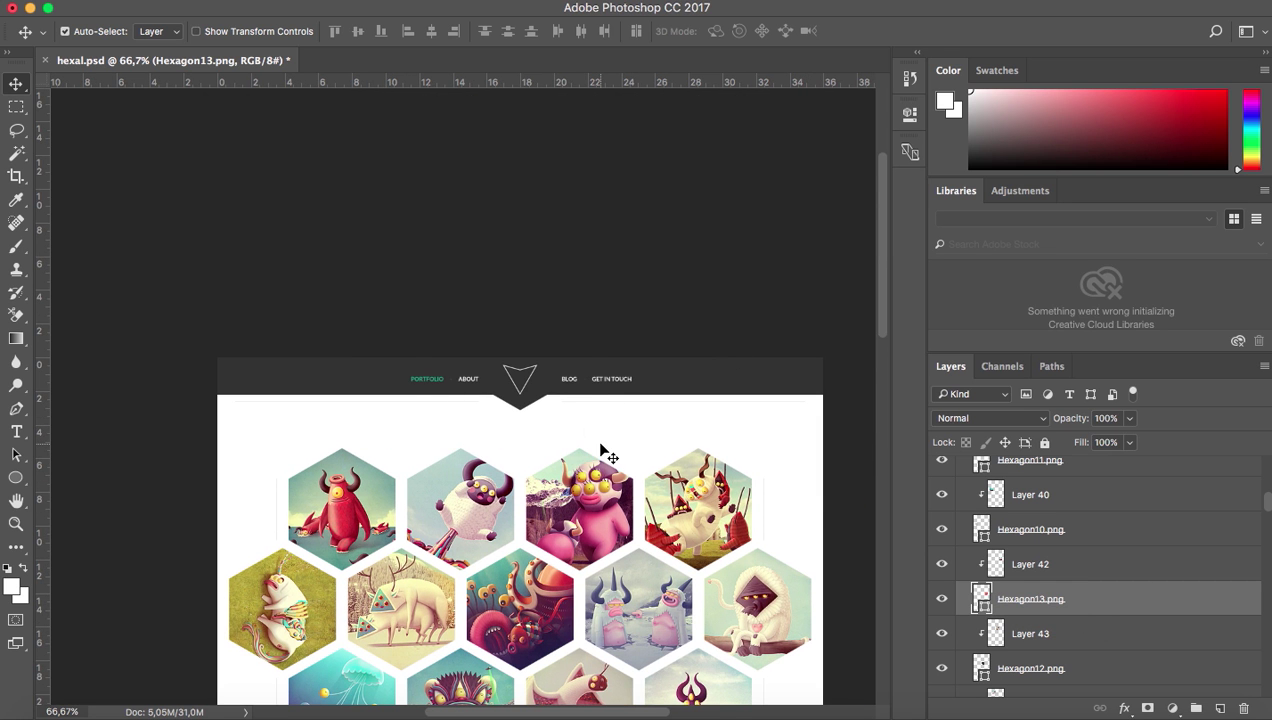
scroll(604, 452, down, 1)
scroll(604, 452, down, 4)
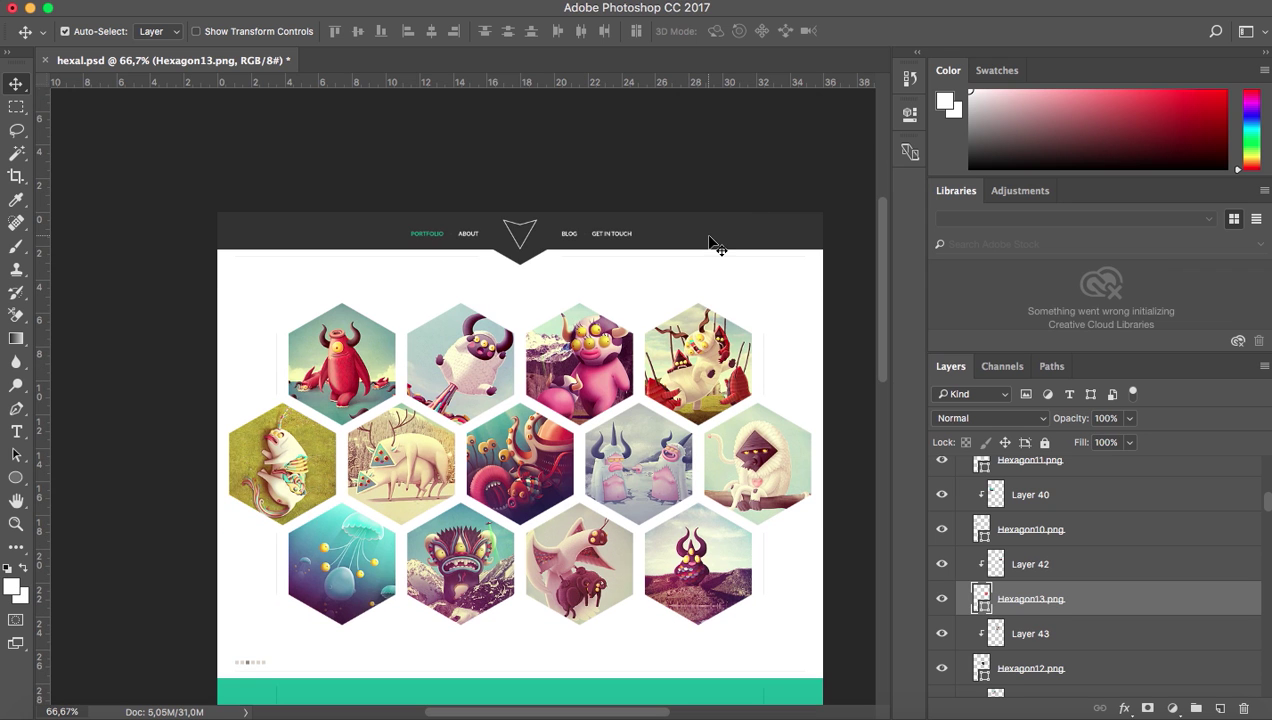
click(712, 244)
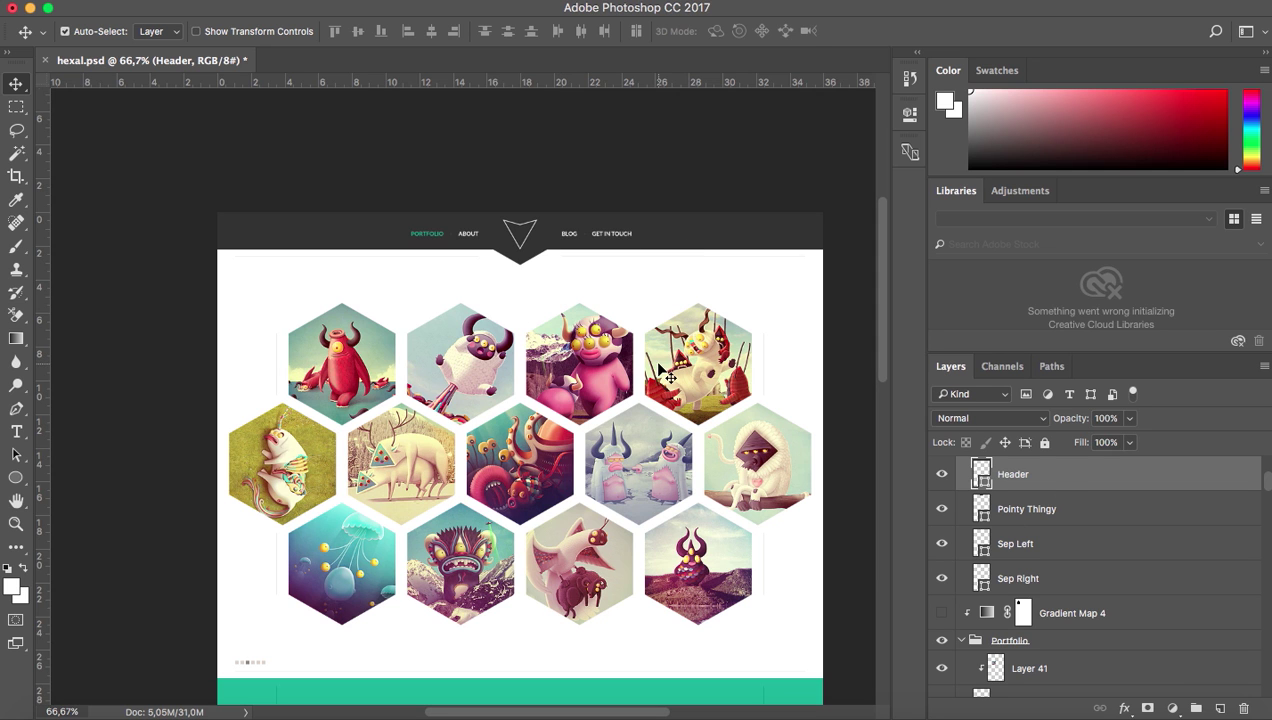
Export the Header and Pointy Thingy layers as Header.jpg and Logo.png into hexal-assets
click(518, 258)
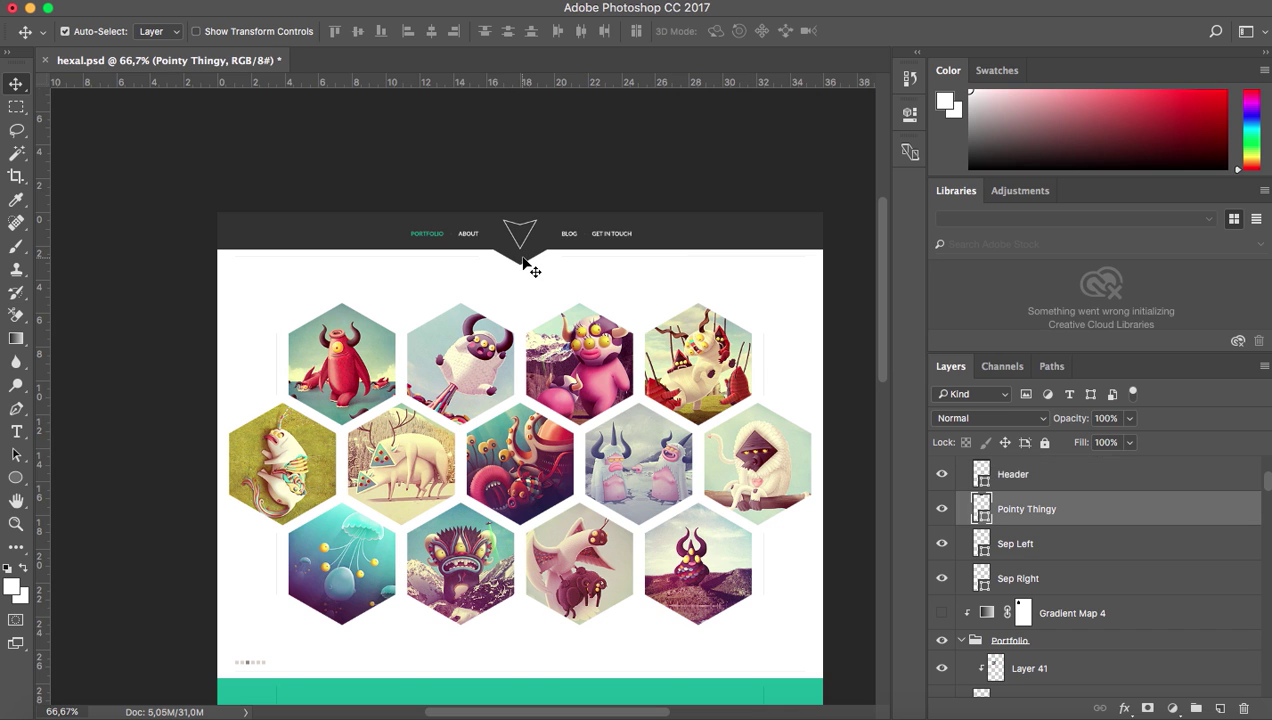
click(694, 230)
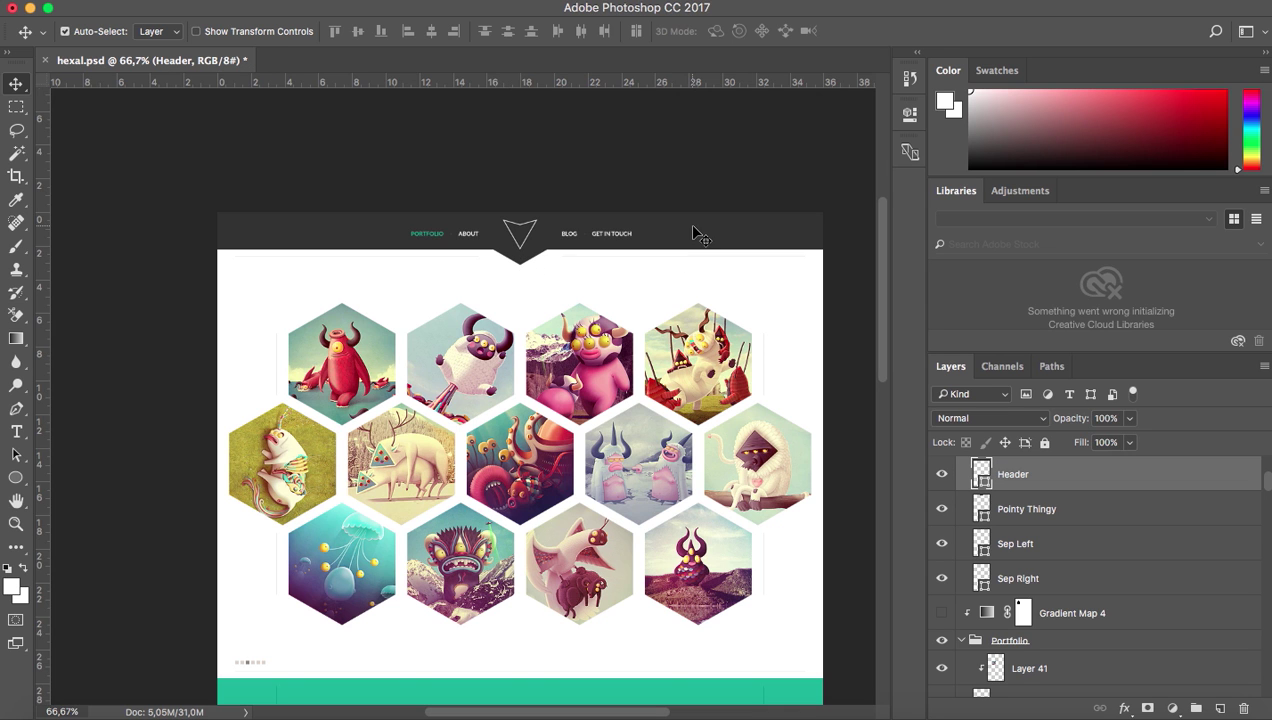
click(1043, 520)
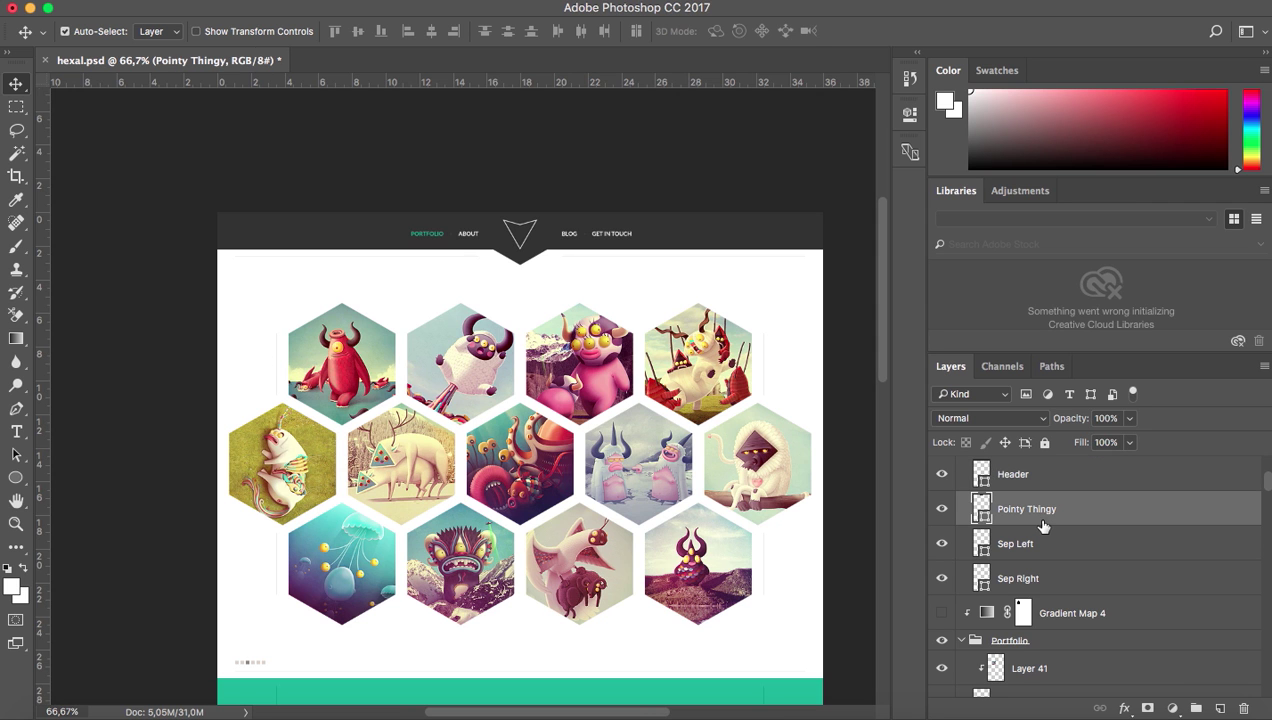
shift+click(1015, 470)
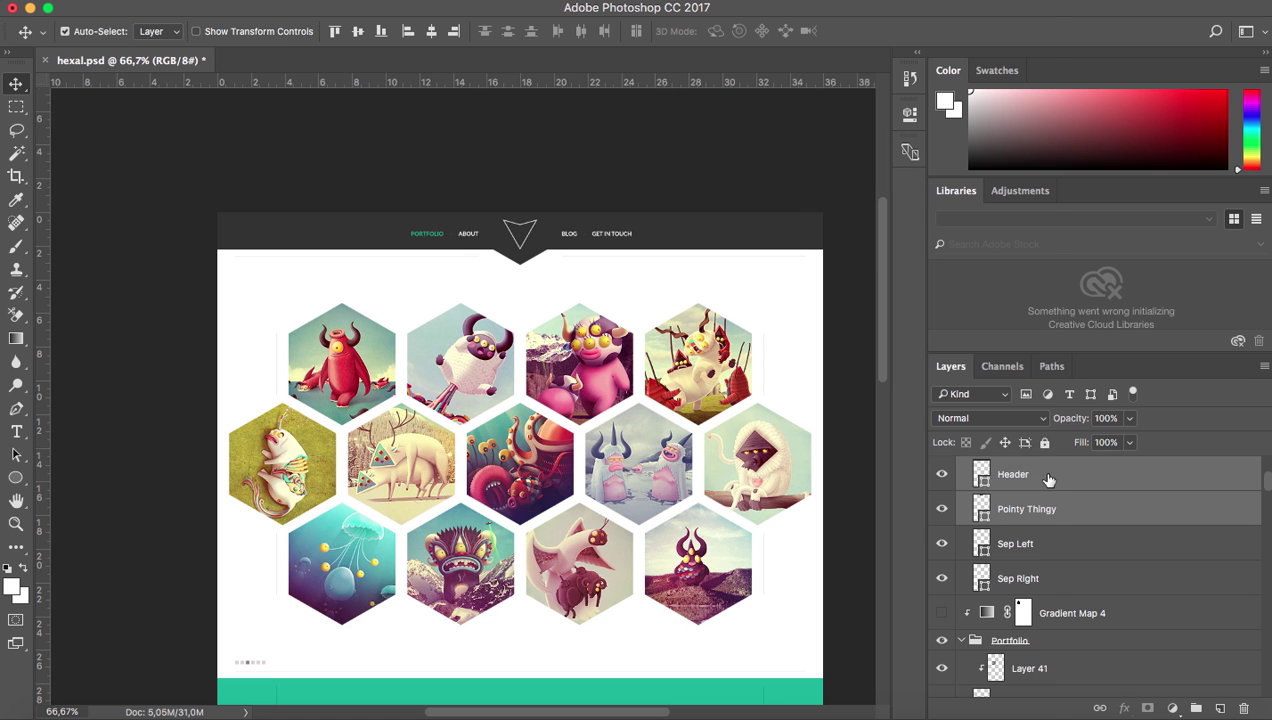
right_click(1047, 479)
key(Escape)
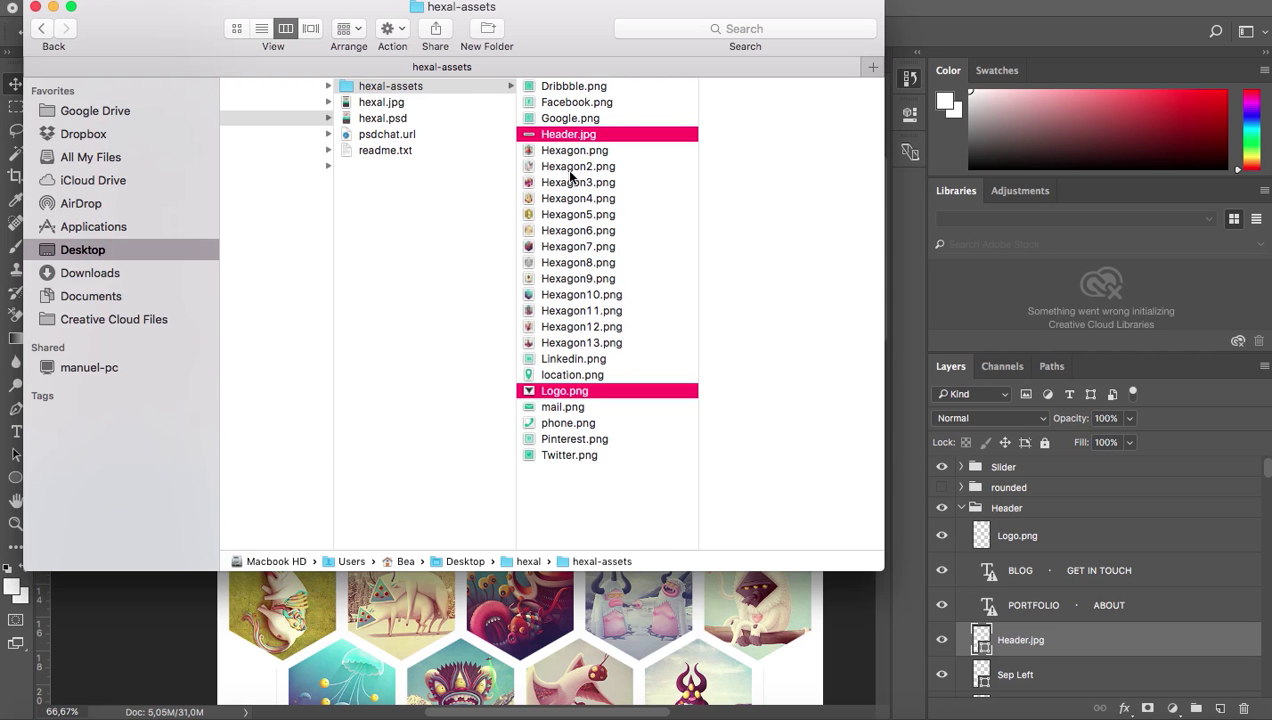
Check the exported Header.jpg in hexal-assets, then switch to Adobe Muse
click(566, 167)
click(570, 135)
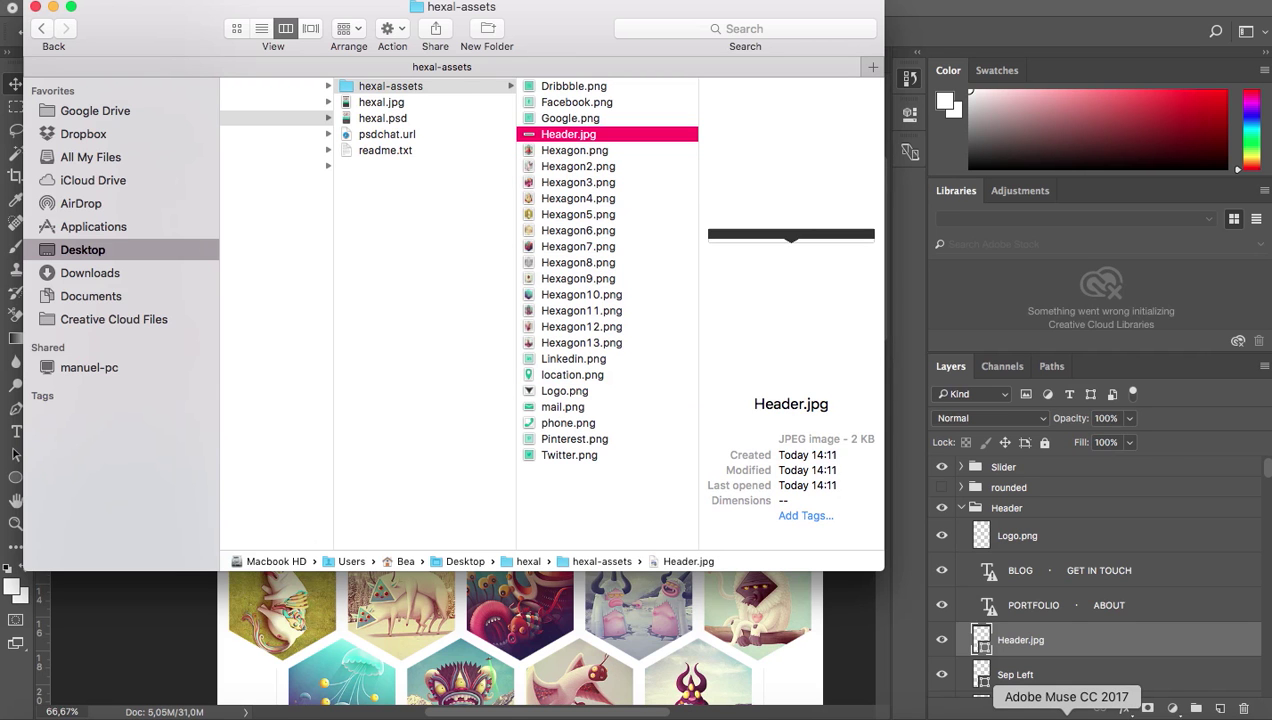
click(1066, 715)
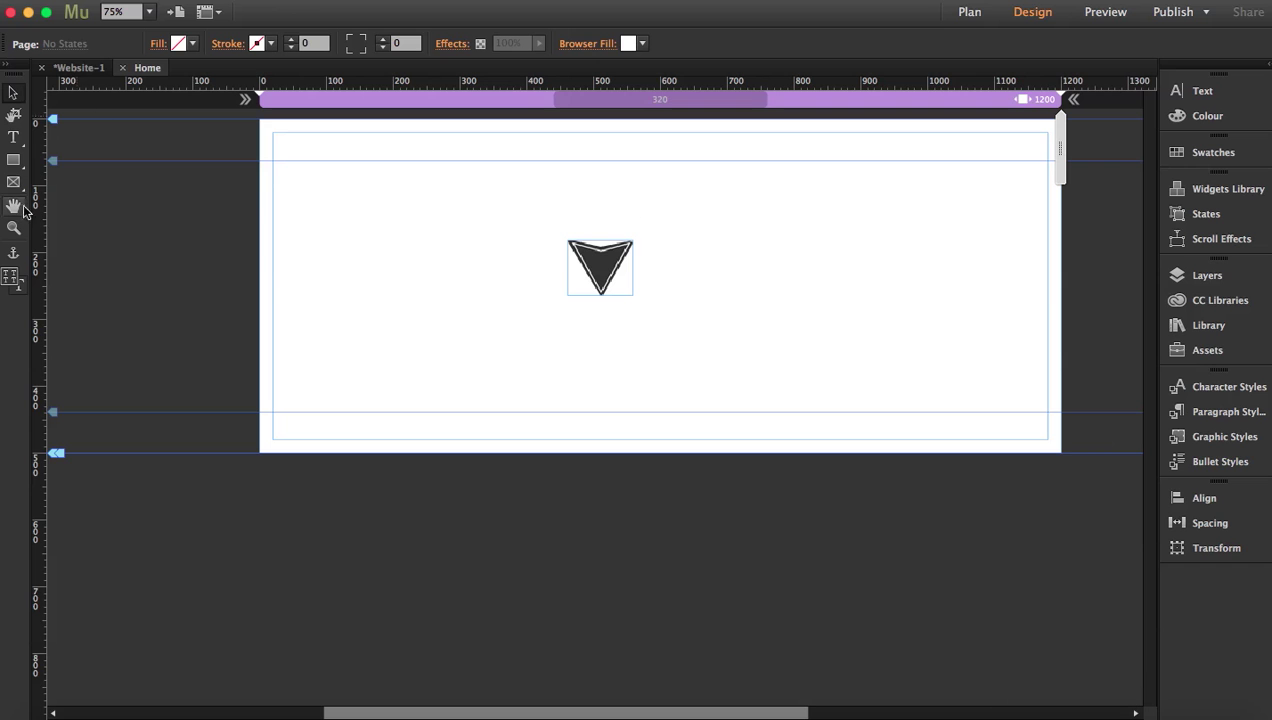
Draw a full-width rectangle across the top of the page and fill it with Header.jpg
click(13, 160)
drag(256, 120, 1062, 160)
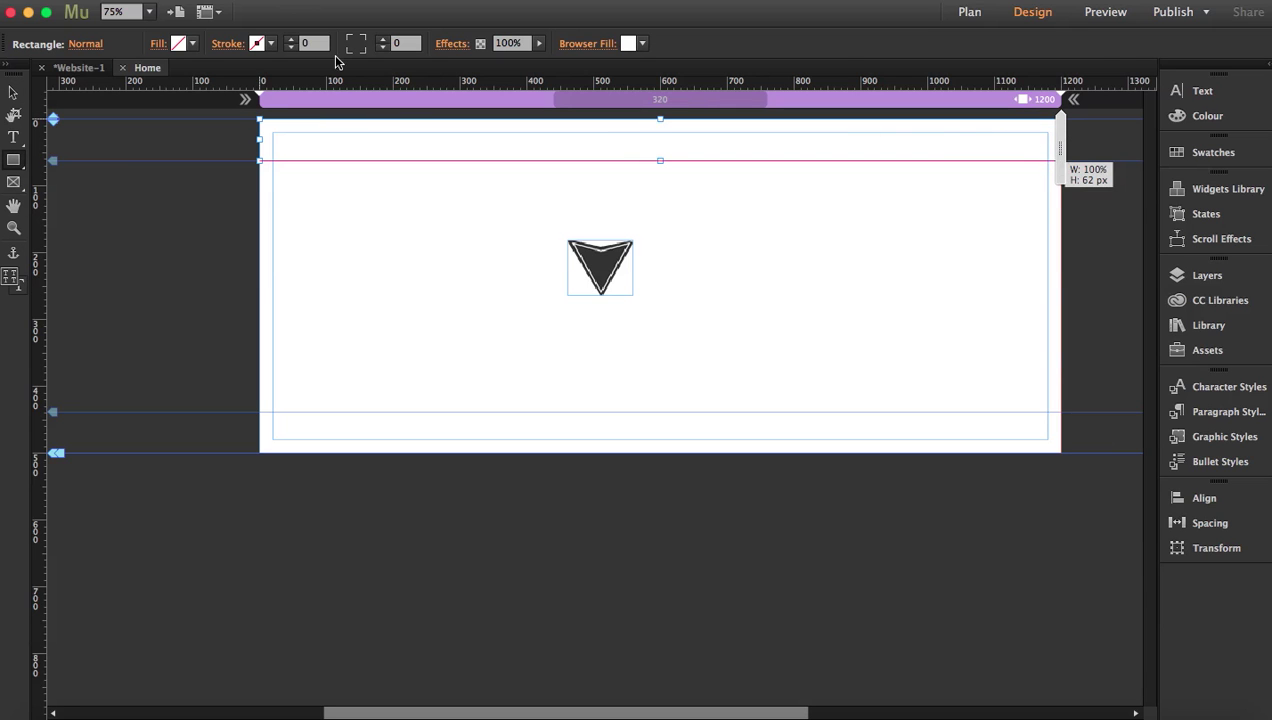
click(157, 45)
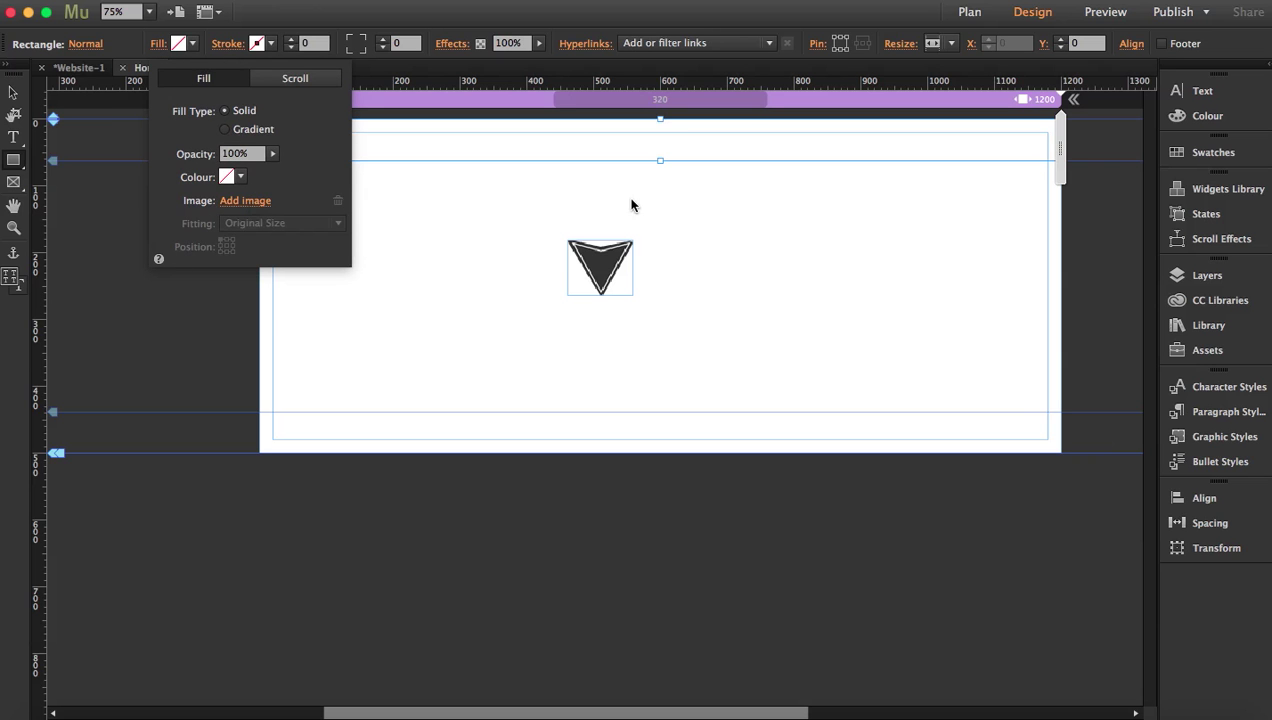
key(super+d)
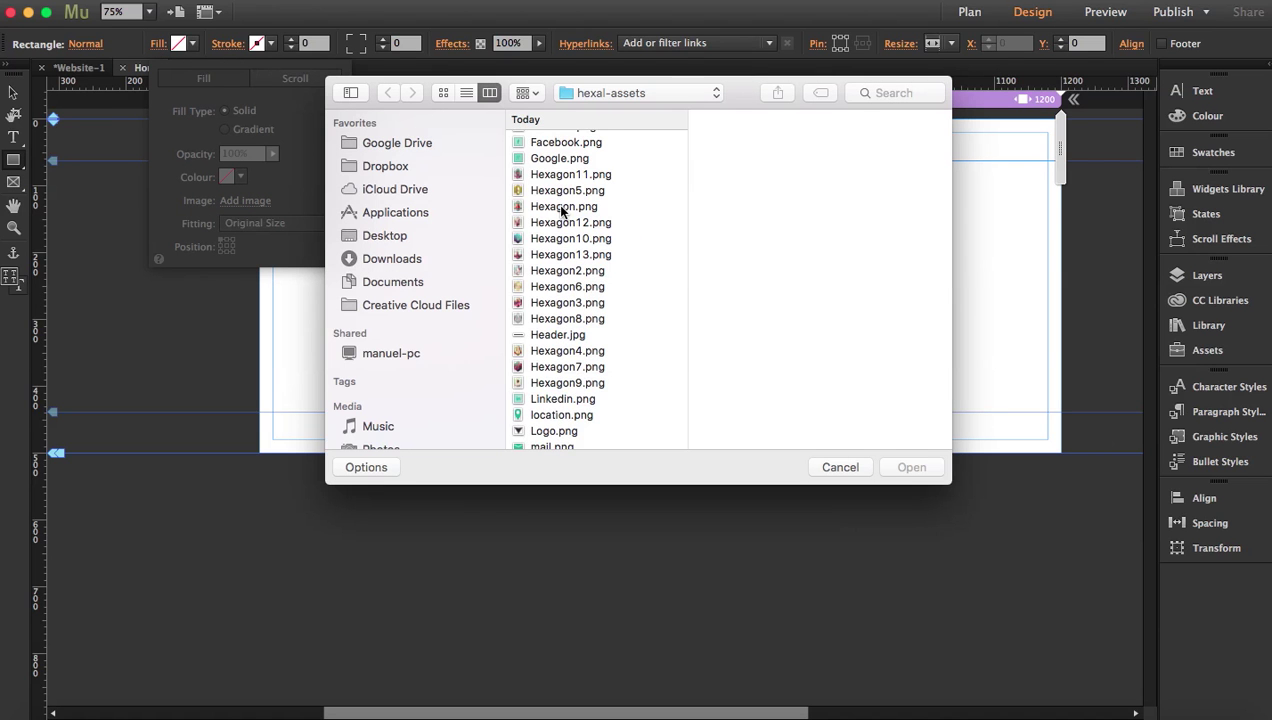
scroll(561, 211, up, 1)
scroll(561, 270, down, 1)
click(563, 337)
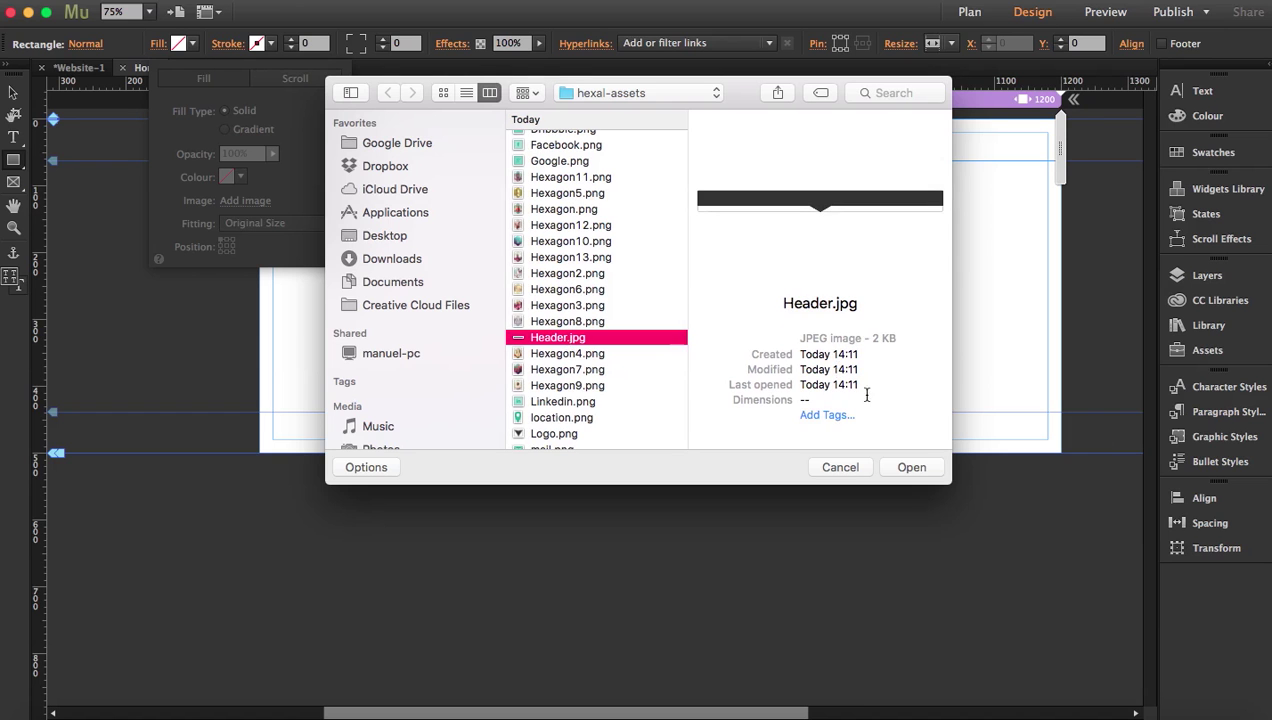
click(898, 466)
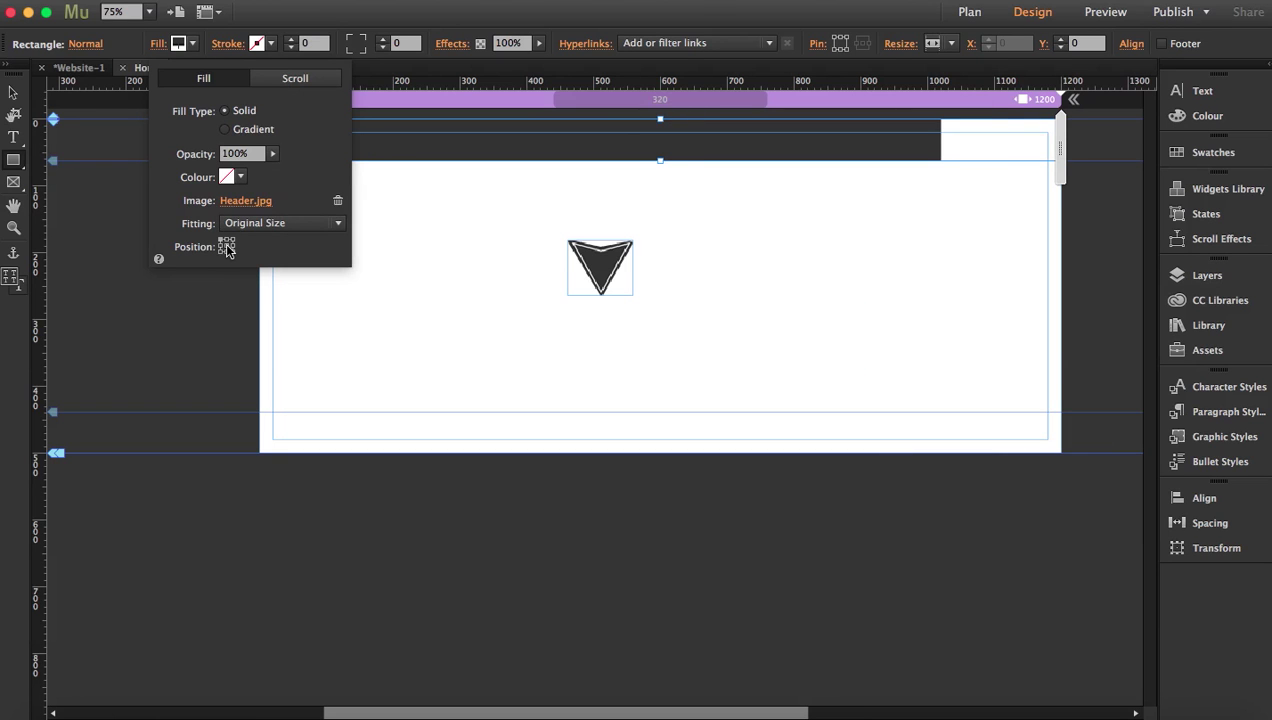
Set the header image's fitting to Scale to Fill
click(310, 222)
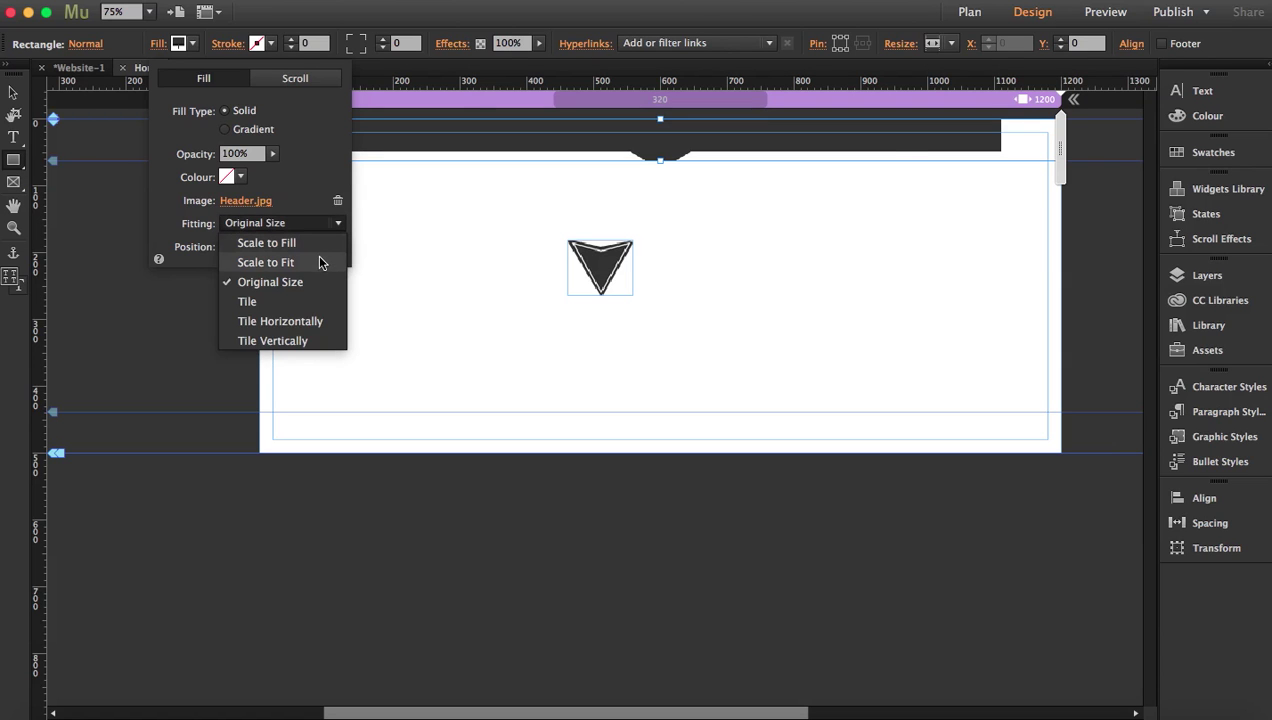
click(320, 262)
click(314, 224)
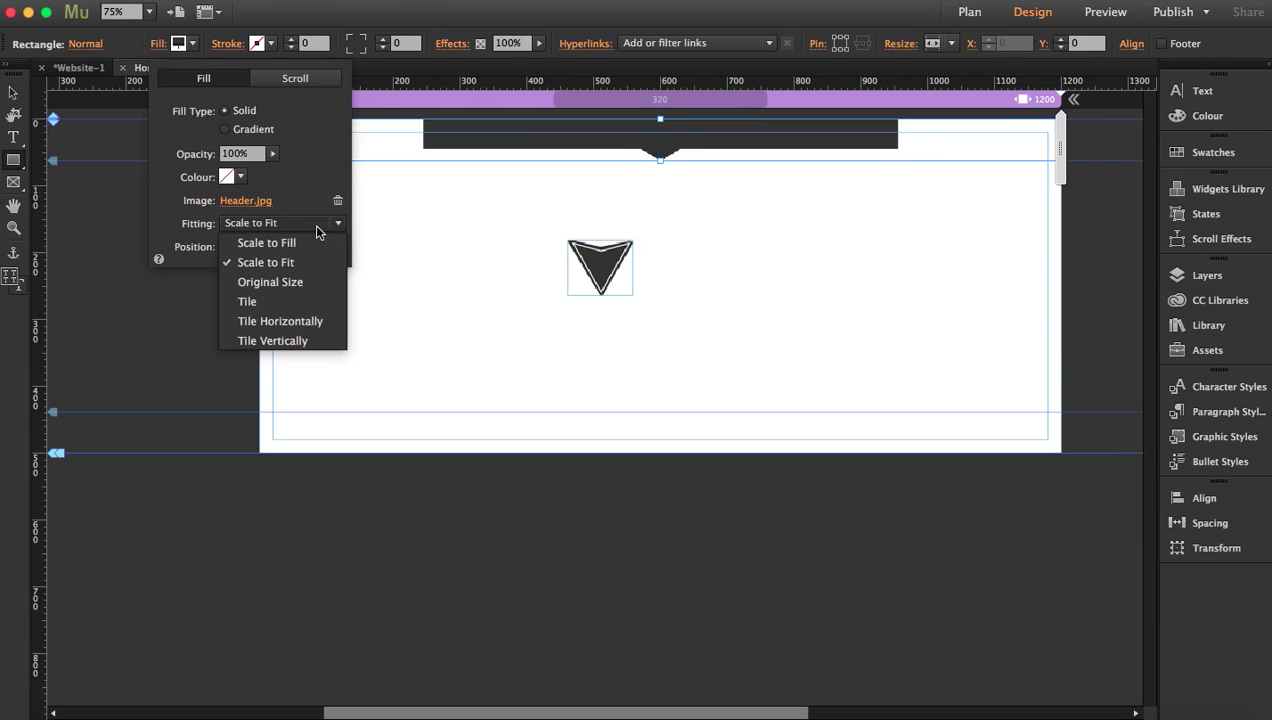
click(320, 245)
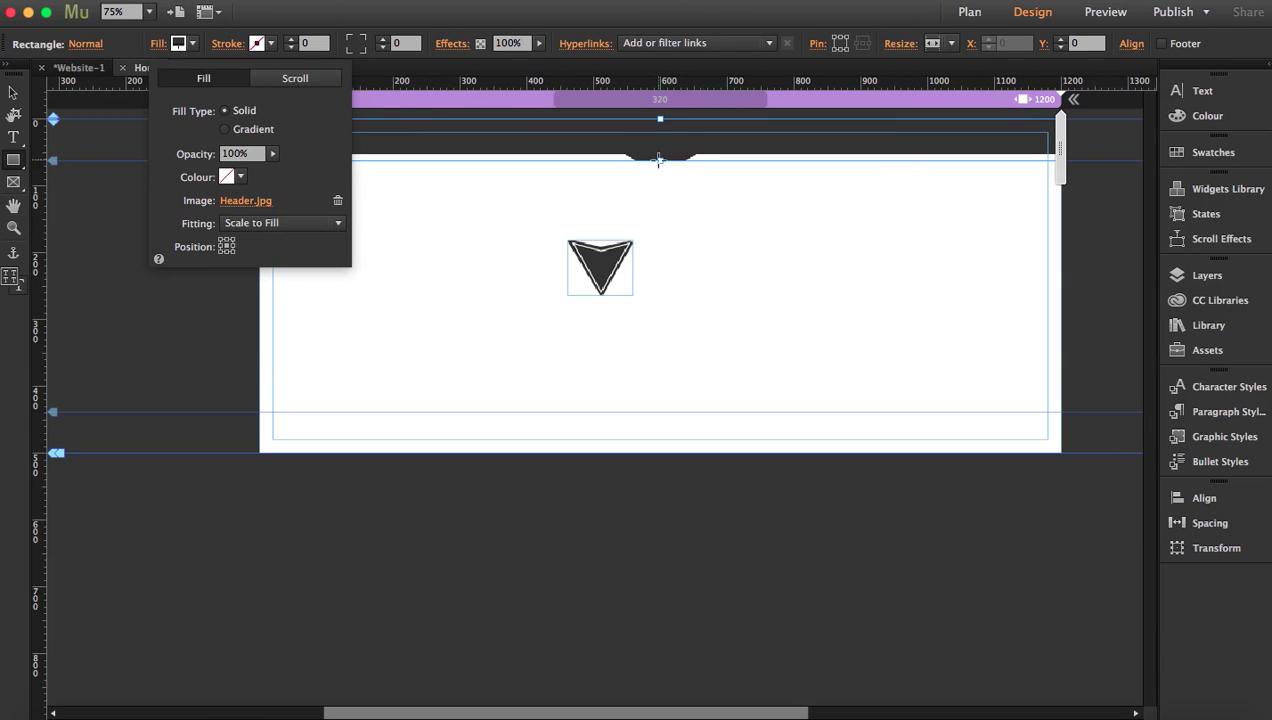
key(Escape)
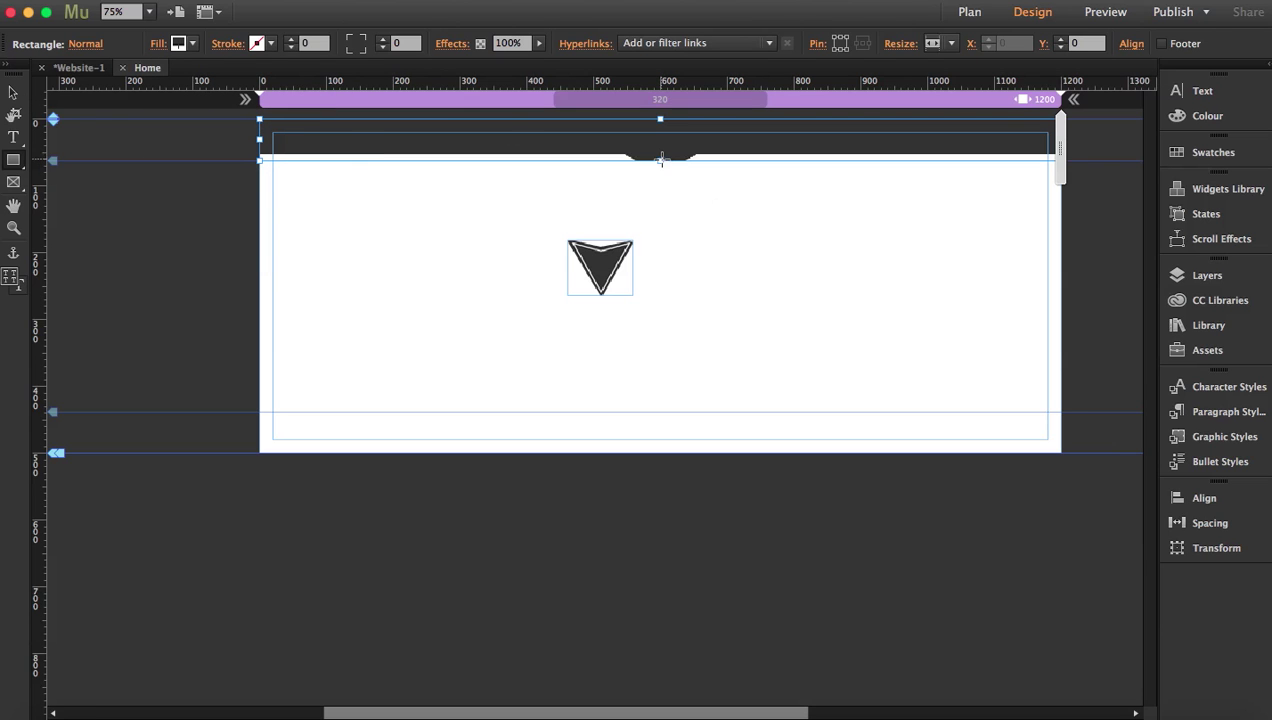
Stretch the dark header band down to about 115 px tall
key(v)
click(660, 161)
drag(660, 161, 660, 205)
click(673, 227)
click(661, 192)
click(670, 235)
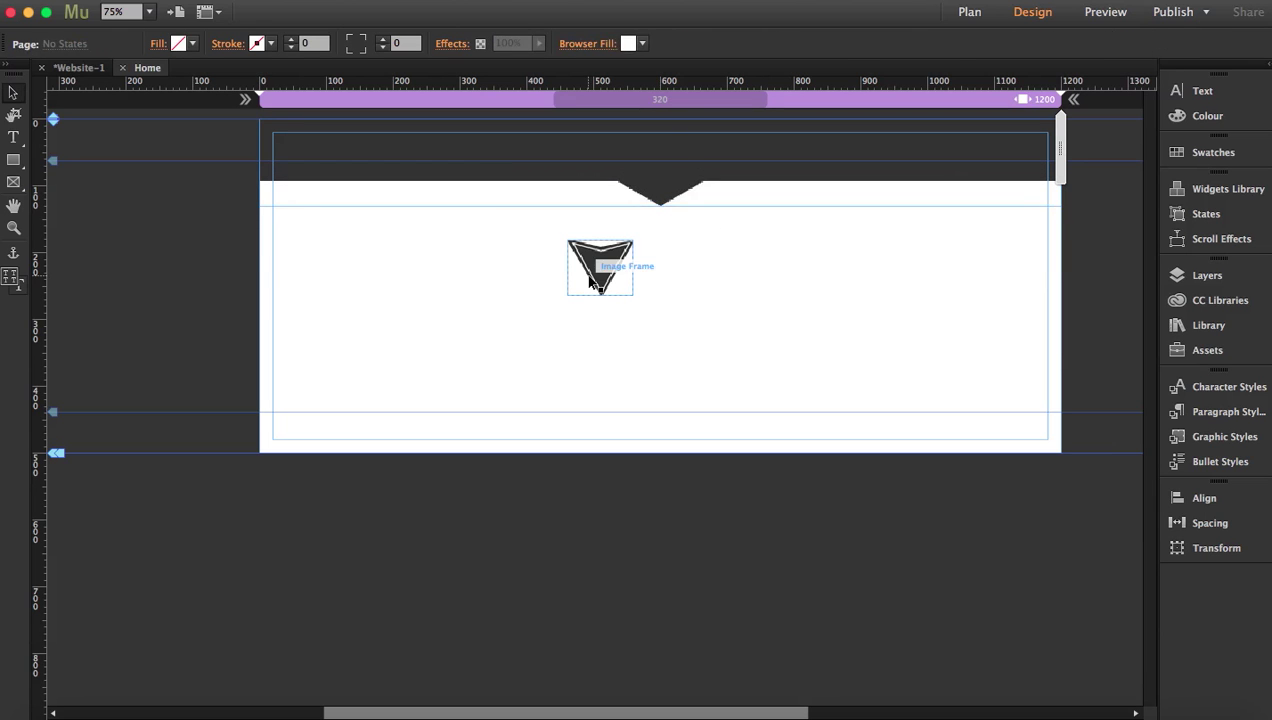
Bring the triangle logo to the front and move it up into the header strip
click(600, 266)
drag(600, 266, 649, 256)
right_click(647, 258)
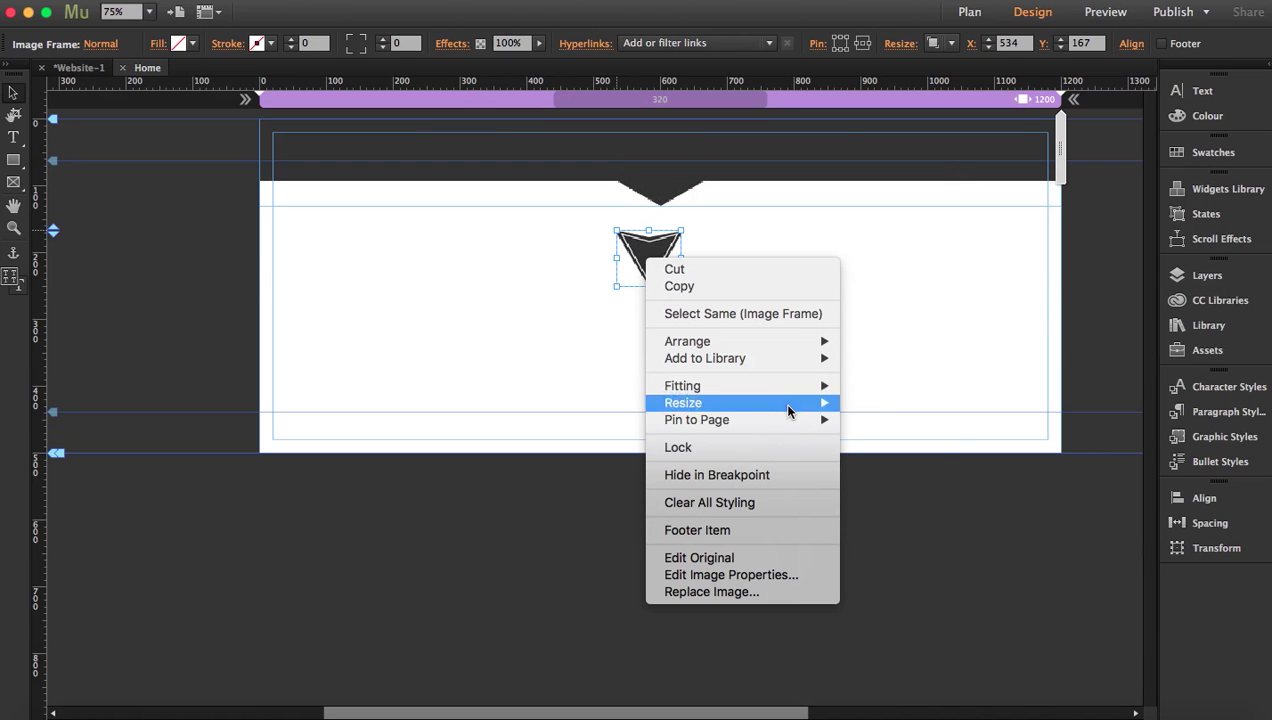
mouse_move(744, 345)
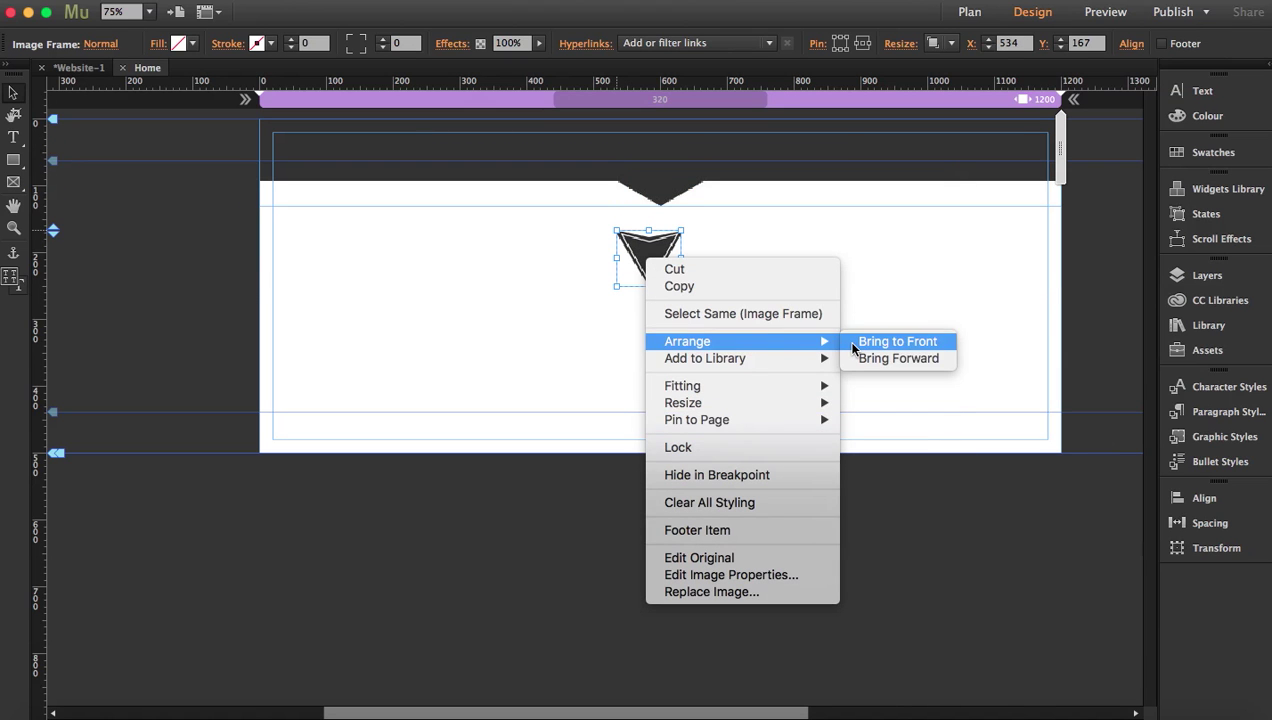
click(880, 342)
drag(666, 268, 658, 175)
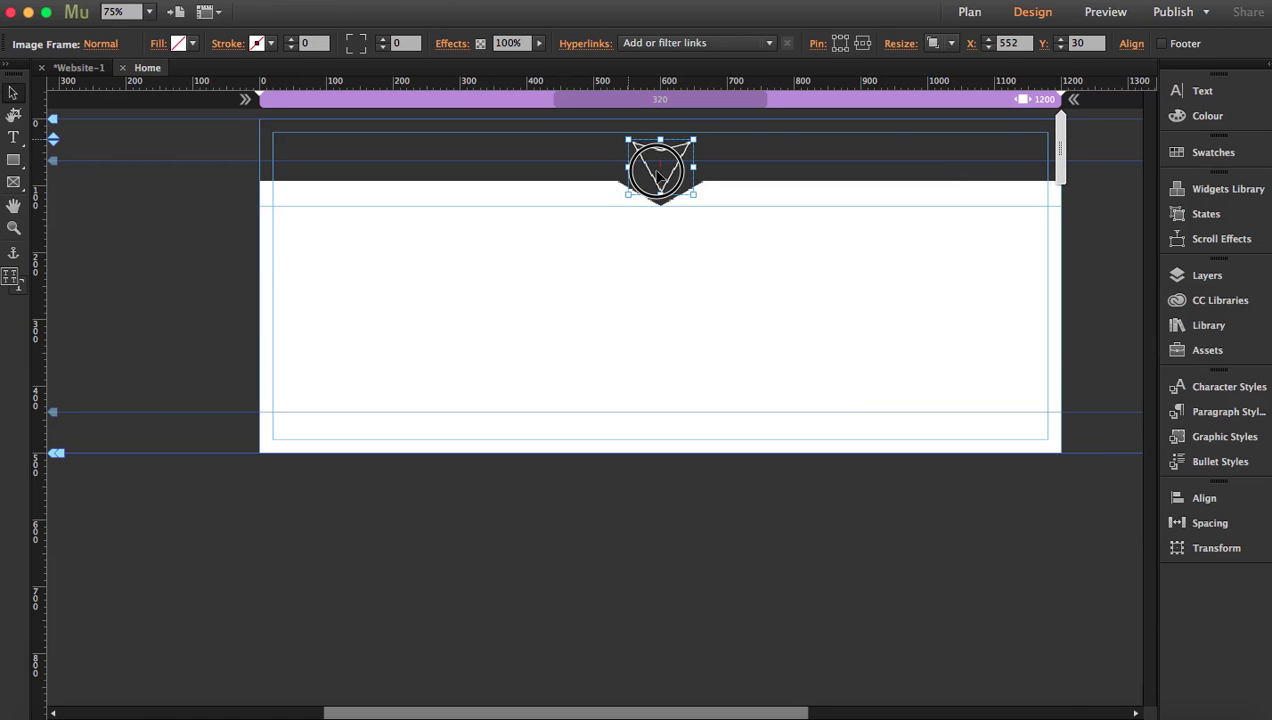
click(675, 334)
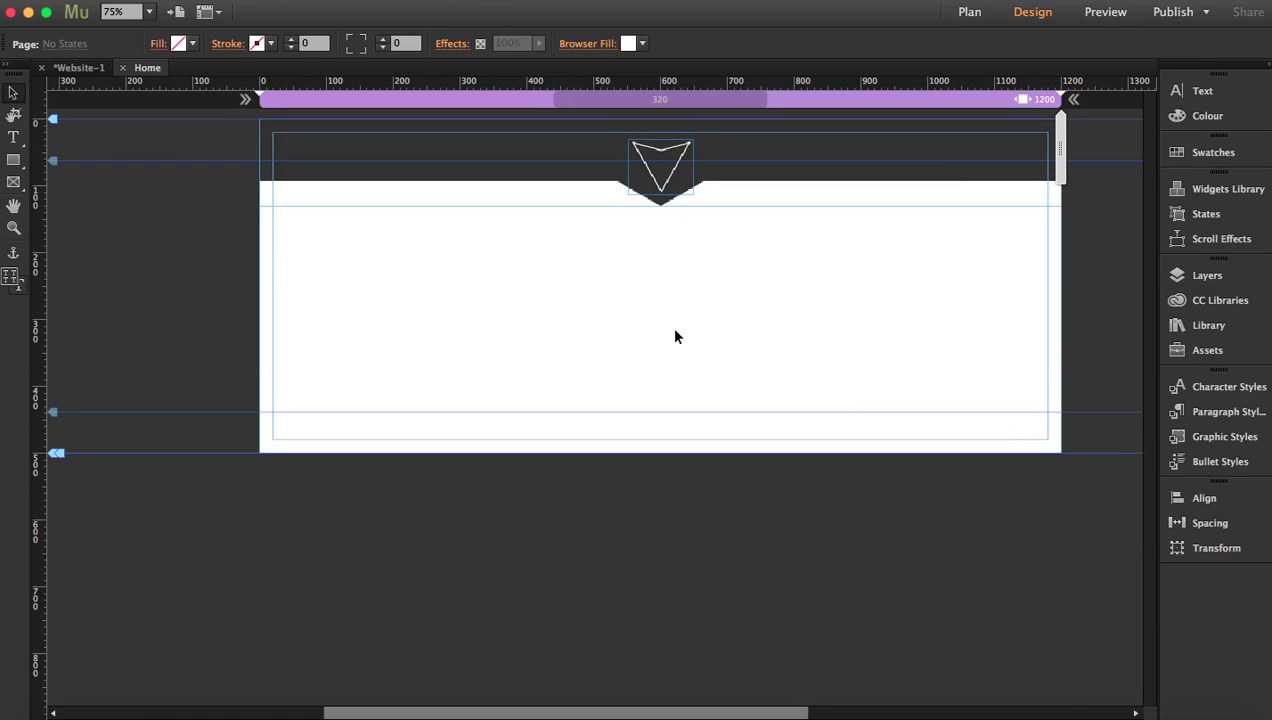
Check the logo's arrangement, then bring up the hexal.psd mock-up in Photoshop
click(665, 160)
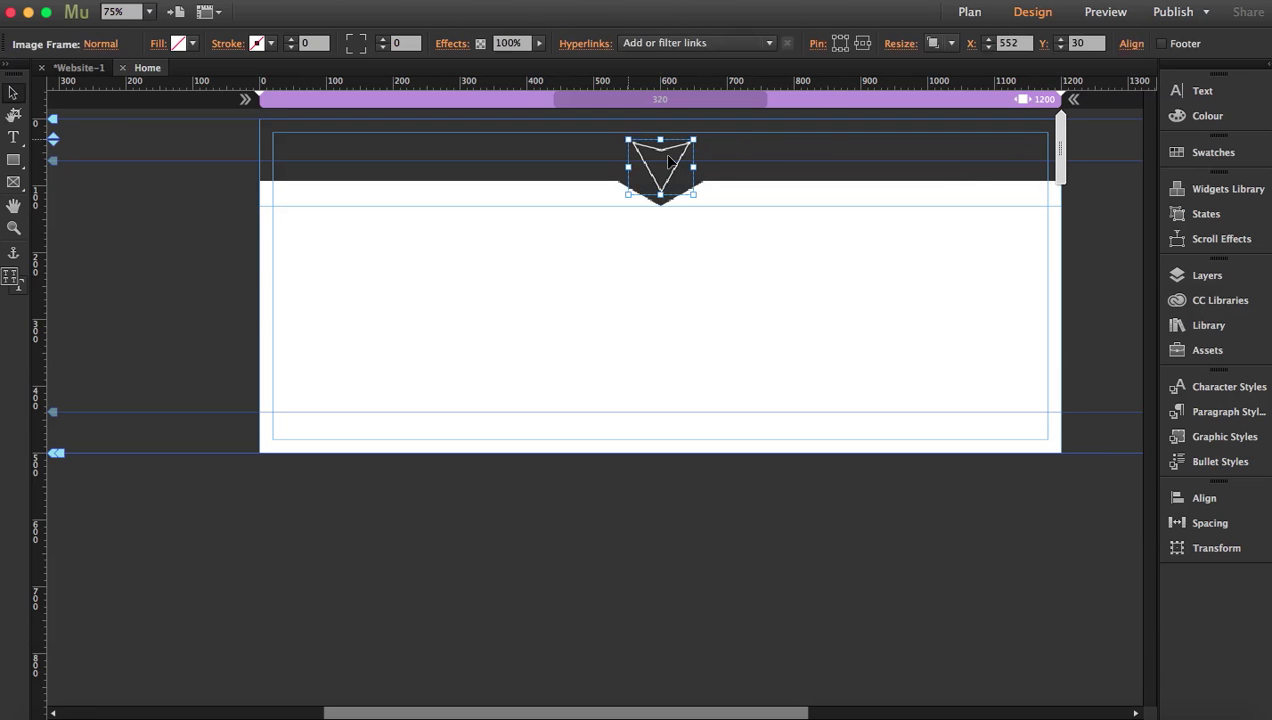
right_click(771, 154)
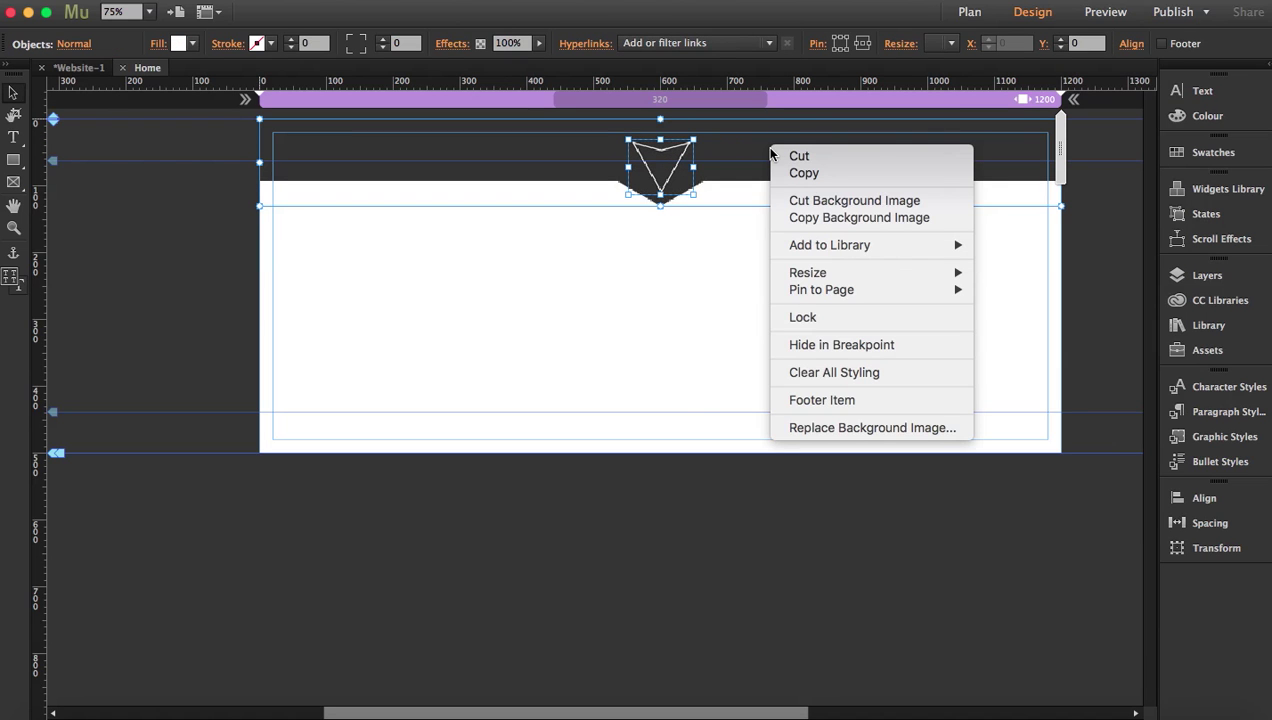
click(697, 393)
click(697, 393)
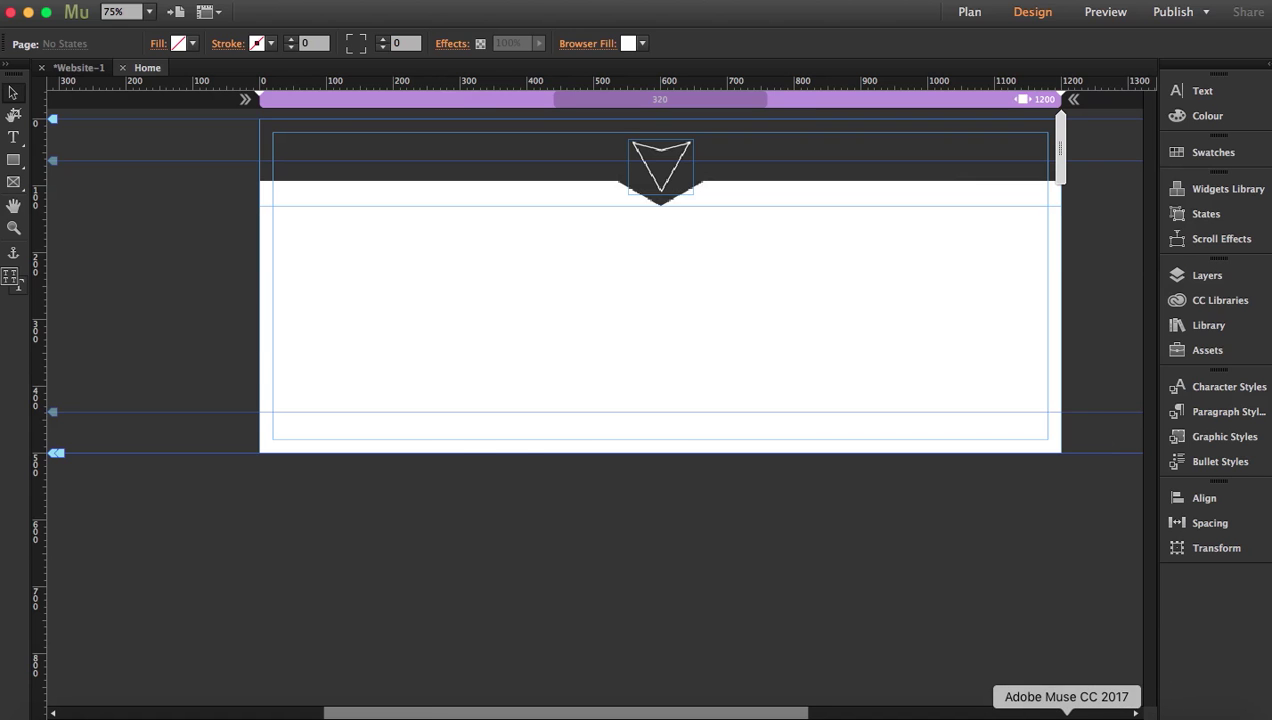
click(1042, 712)
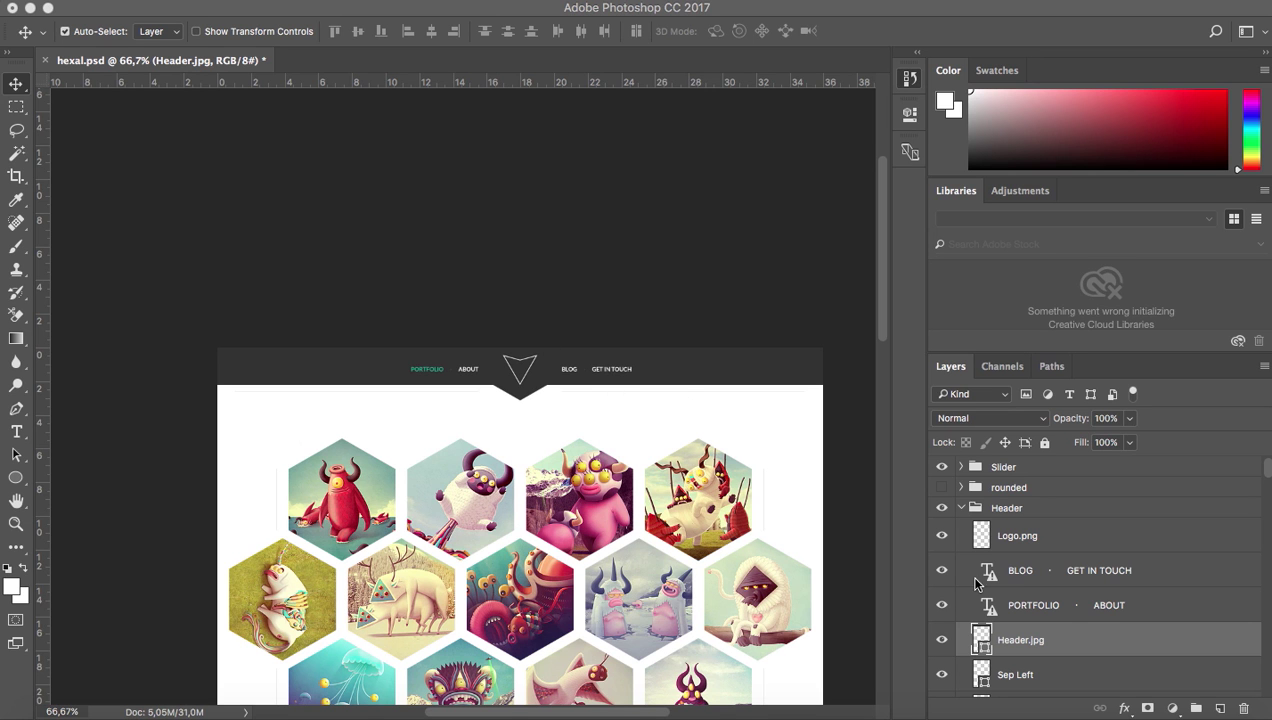
click(1021, 714)
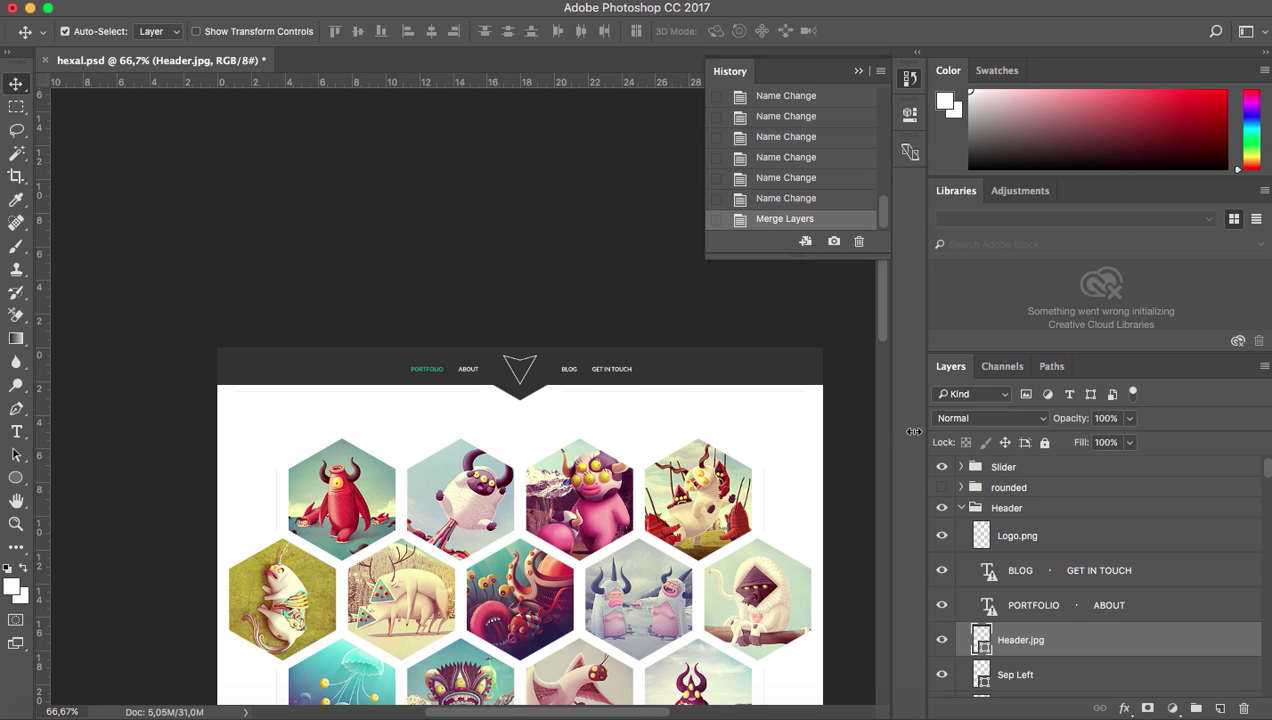
click(1083, 714)
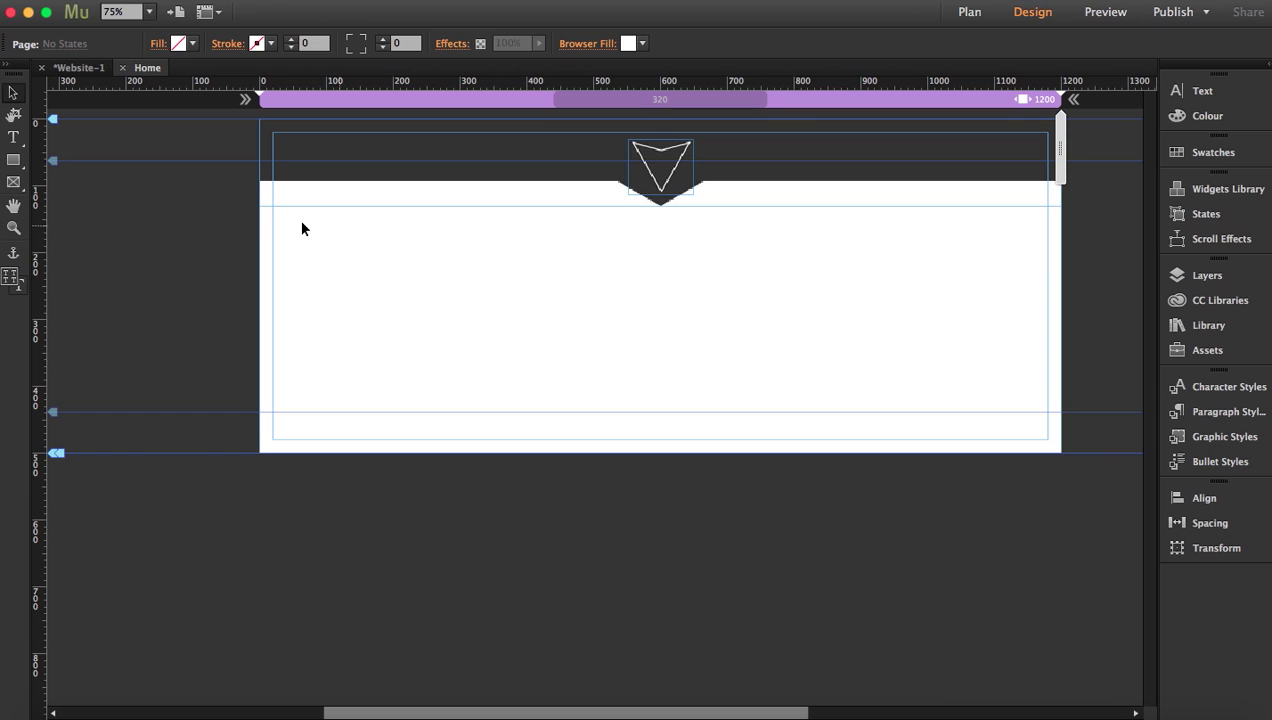
Create a white Arial PORTFOLIO text label left of the logo in the header
click(13, 137)
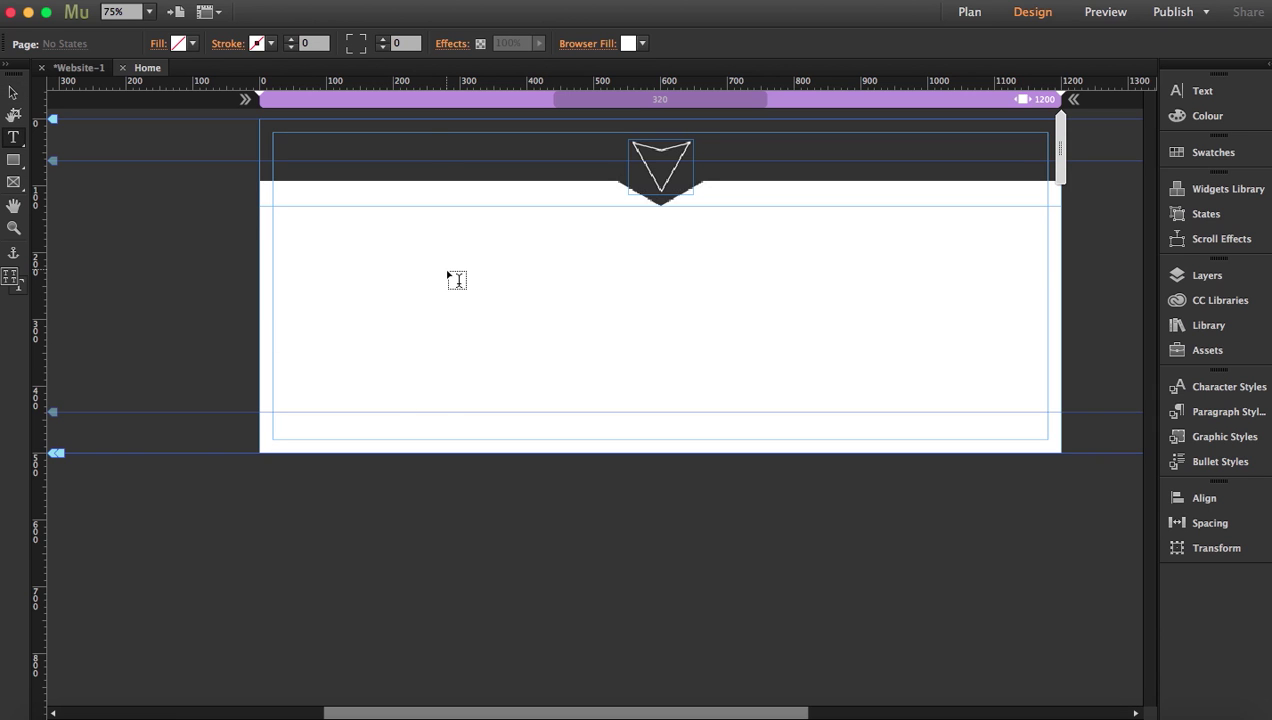
click(417, 150)
drag(418, 148, 488, 161)
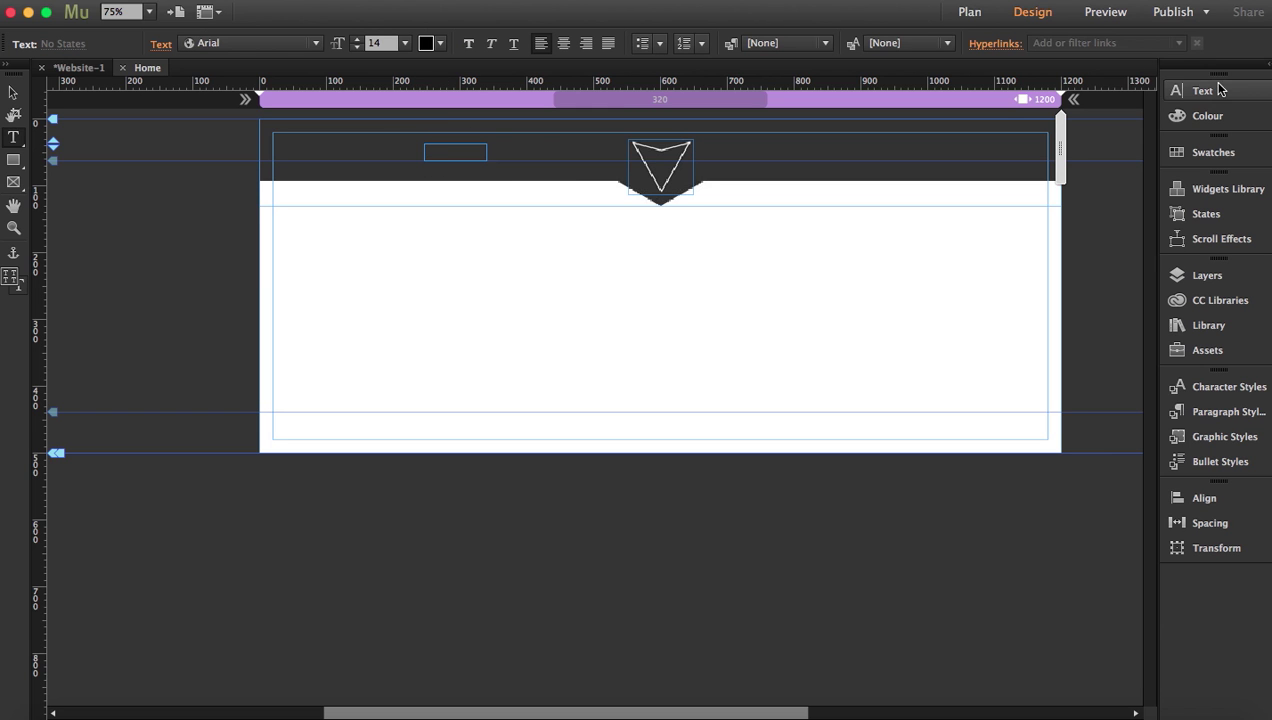
click(439, 45)
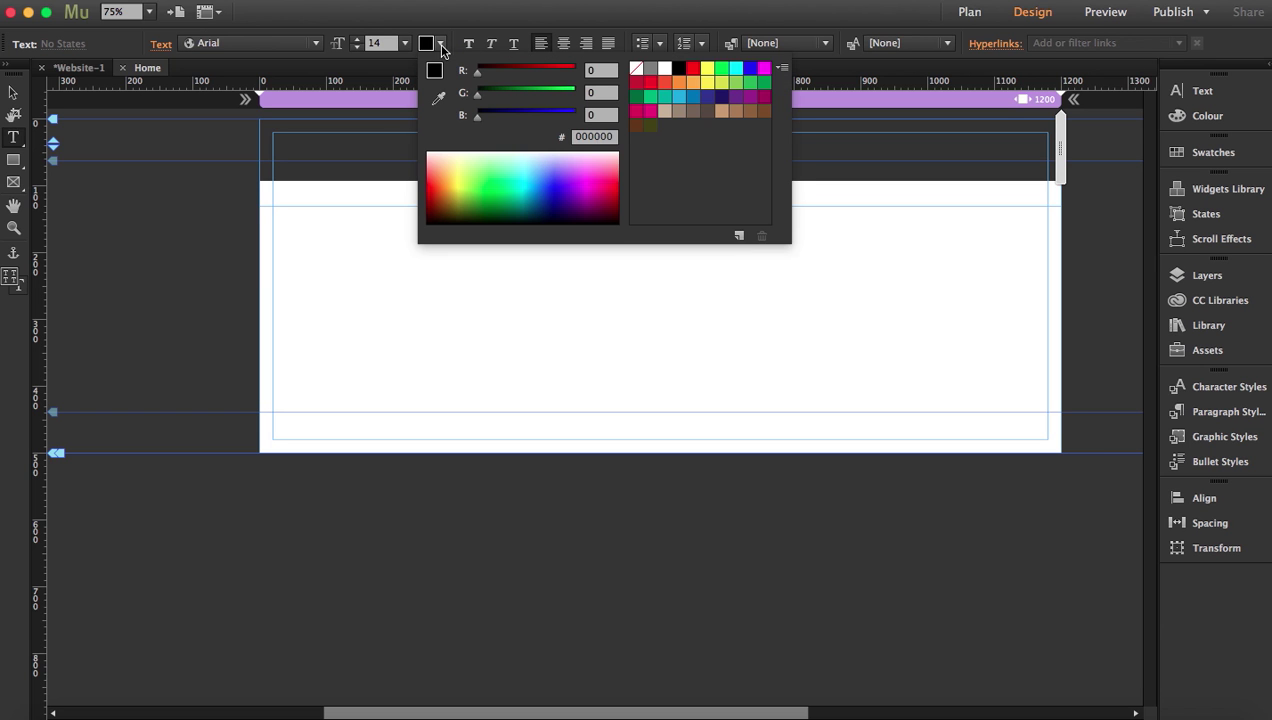
click(665, 72)
click(310, 44)
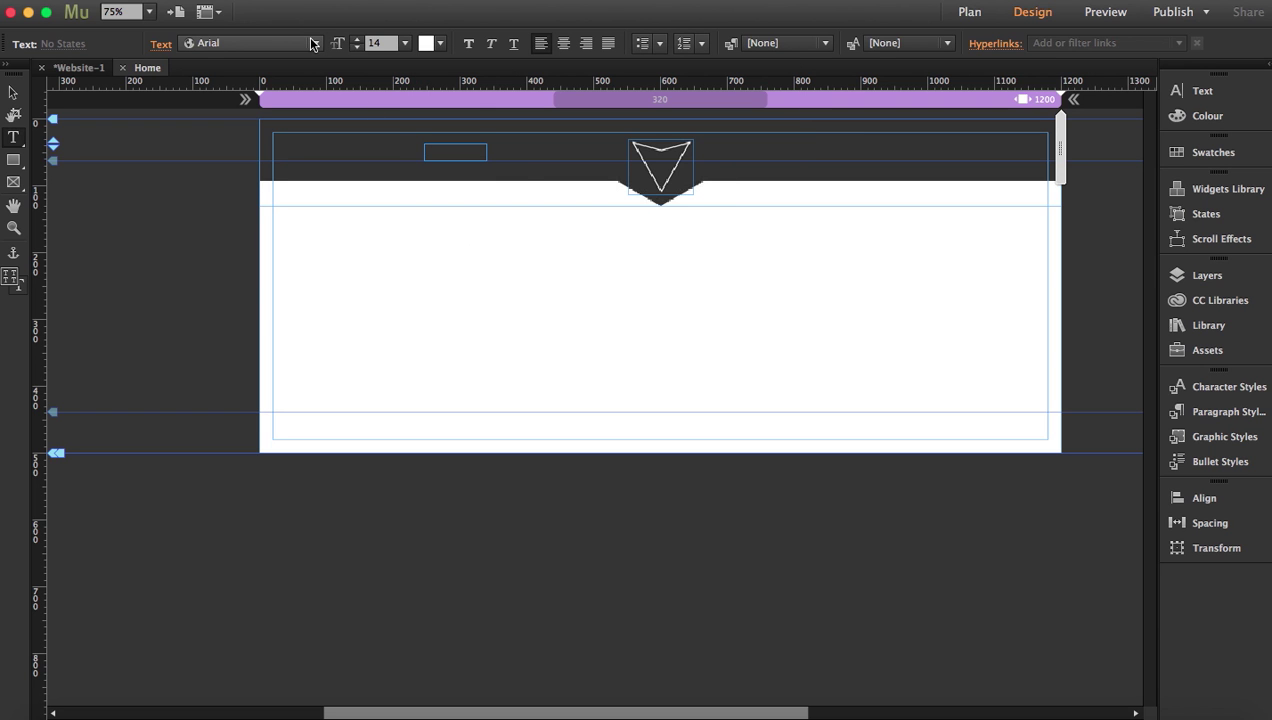
click(316, 46)
key(Escape)
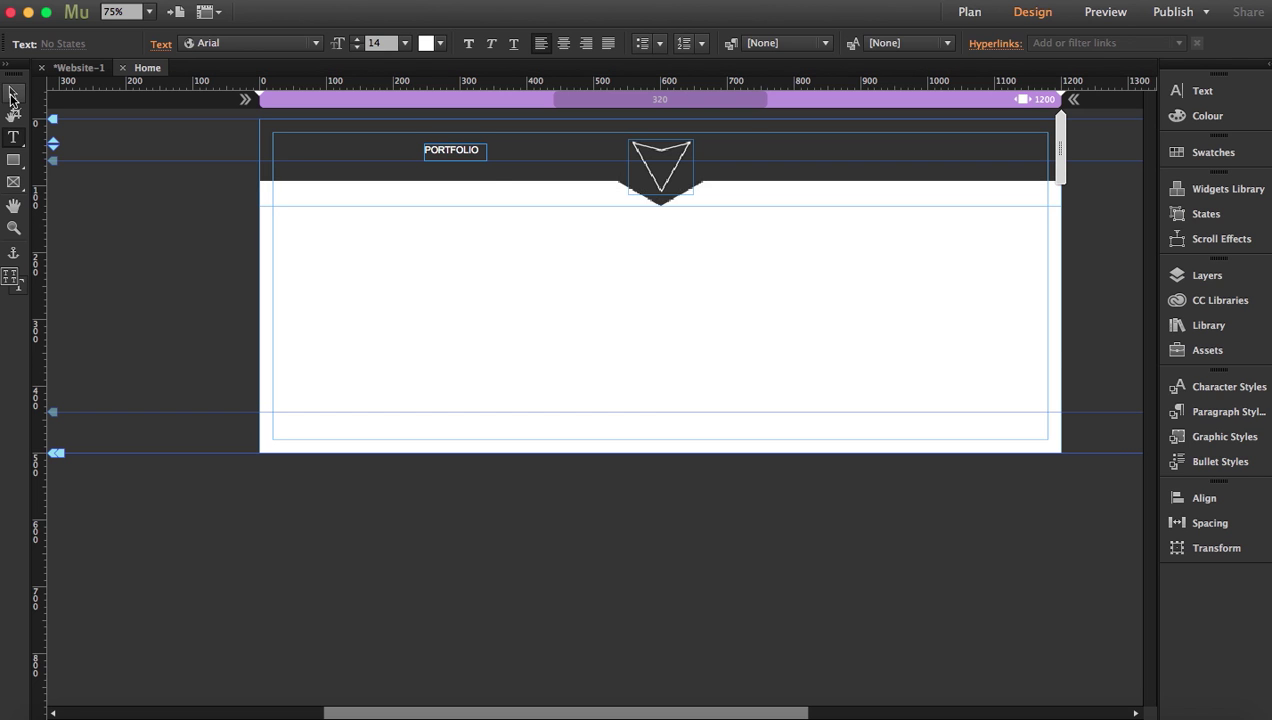
key(Escape)
Duplicate the PORTFOLIO label and retype the copies as ABOUT, BLOG and CONTACT
drag(456, 160, 836, 160)
click(566, 152)
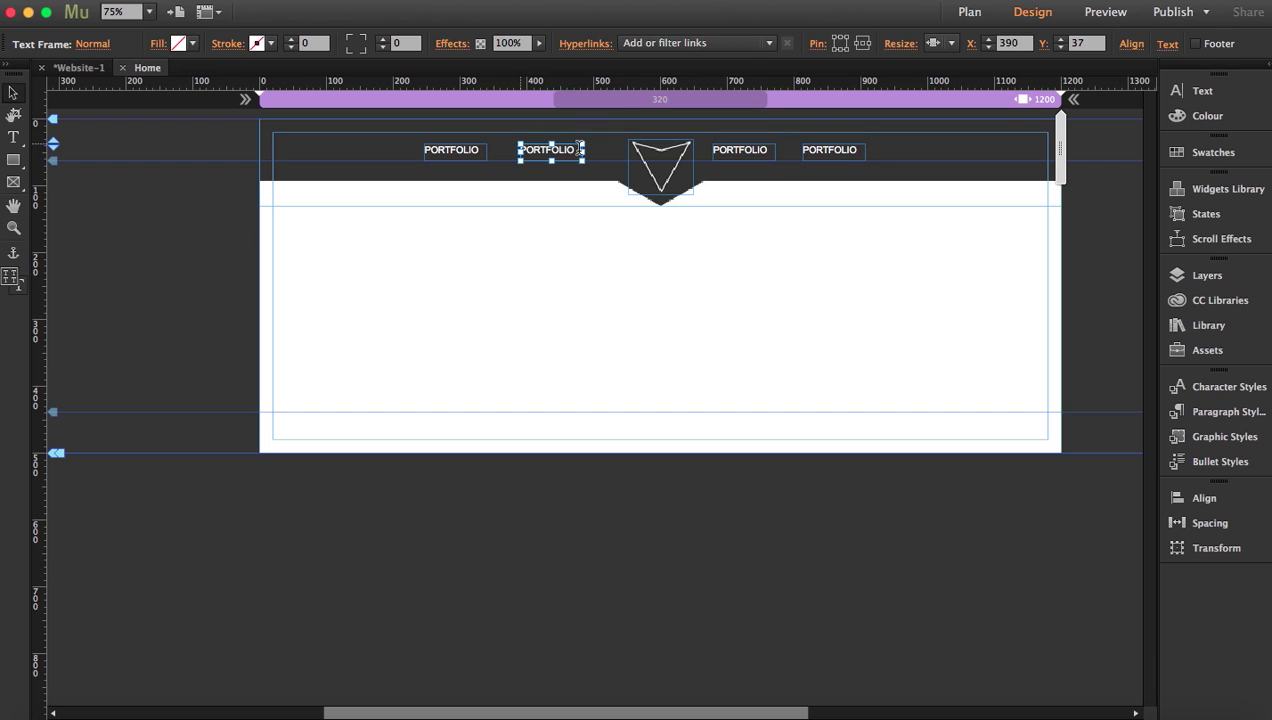
double_click(566, 152)
drag(568, 150, 493, 150)
text(ABOUT)
double_click(753, 150)
text(BLOG)
click(835, 150)
drag(852, 150, 764, 151)
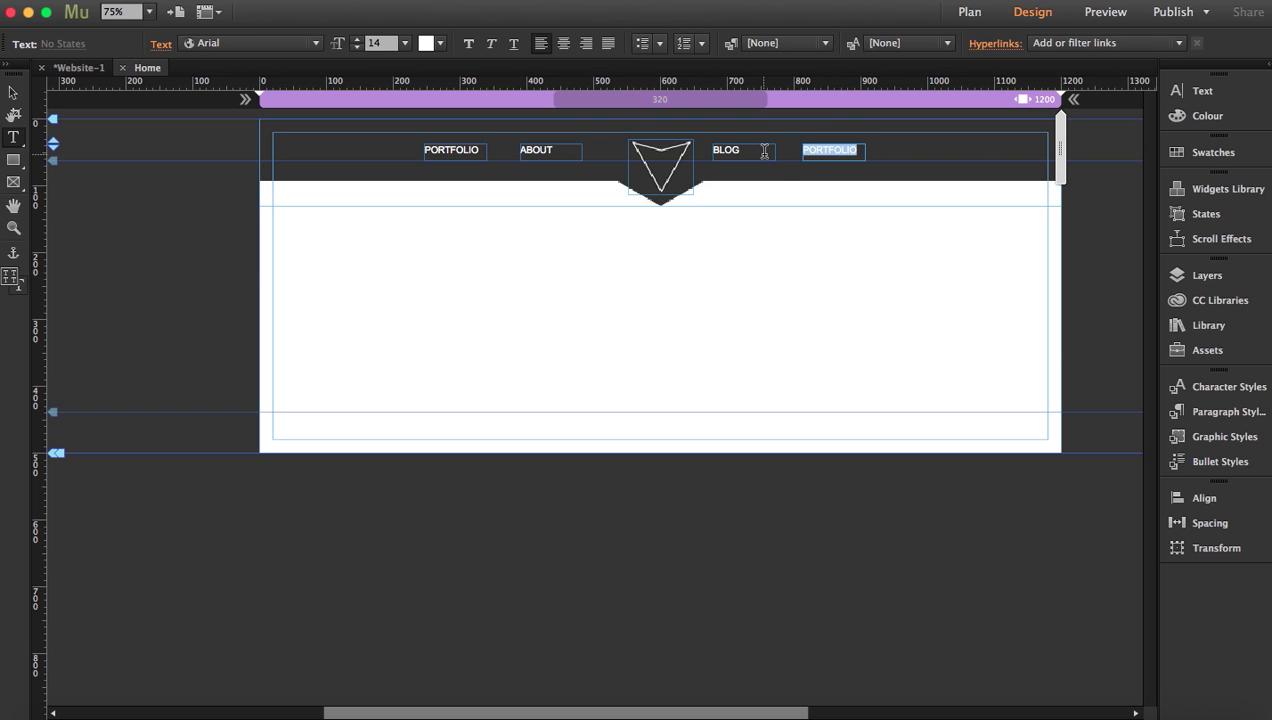
text(CONTACT)
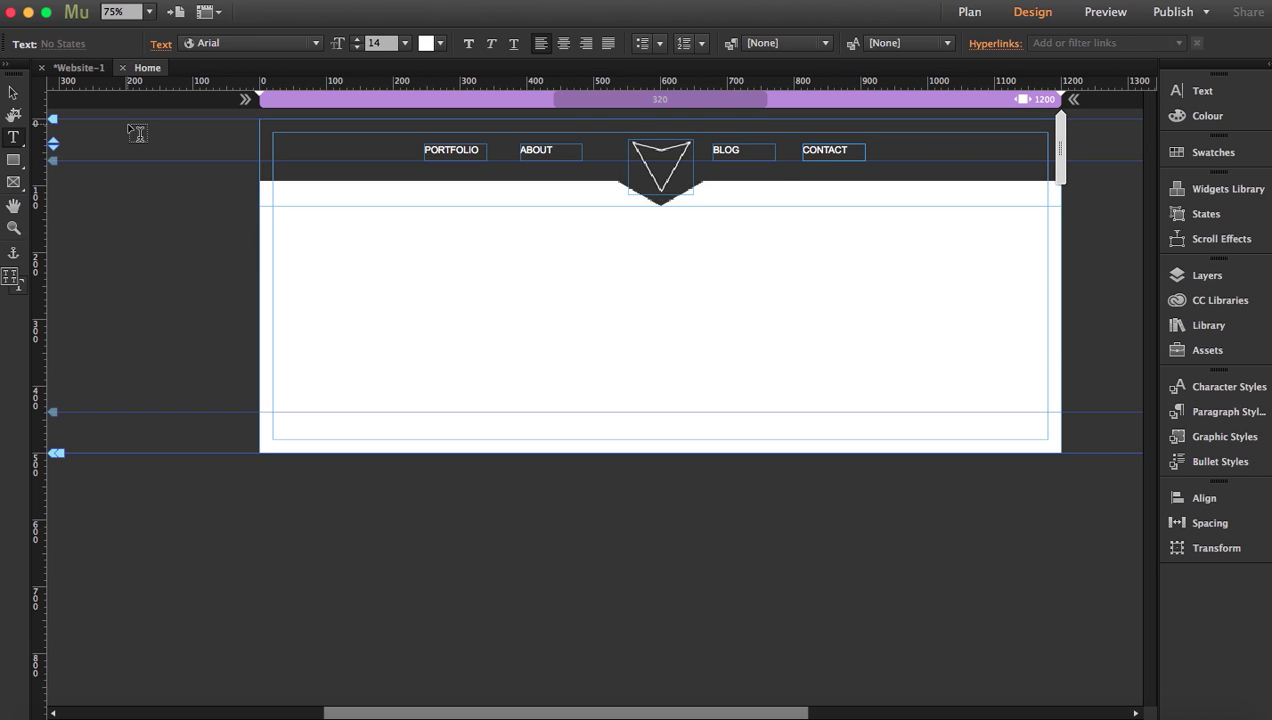
click(13, 230)
At 100% zoom, narrow the PORTFOLIO frame to its word and the ABOUT frame to 75 px
click(702, 227)
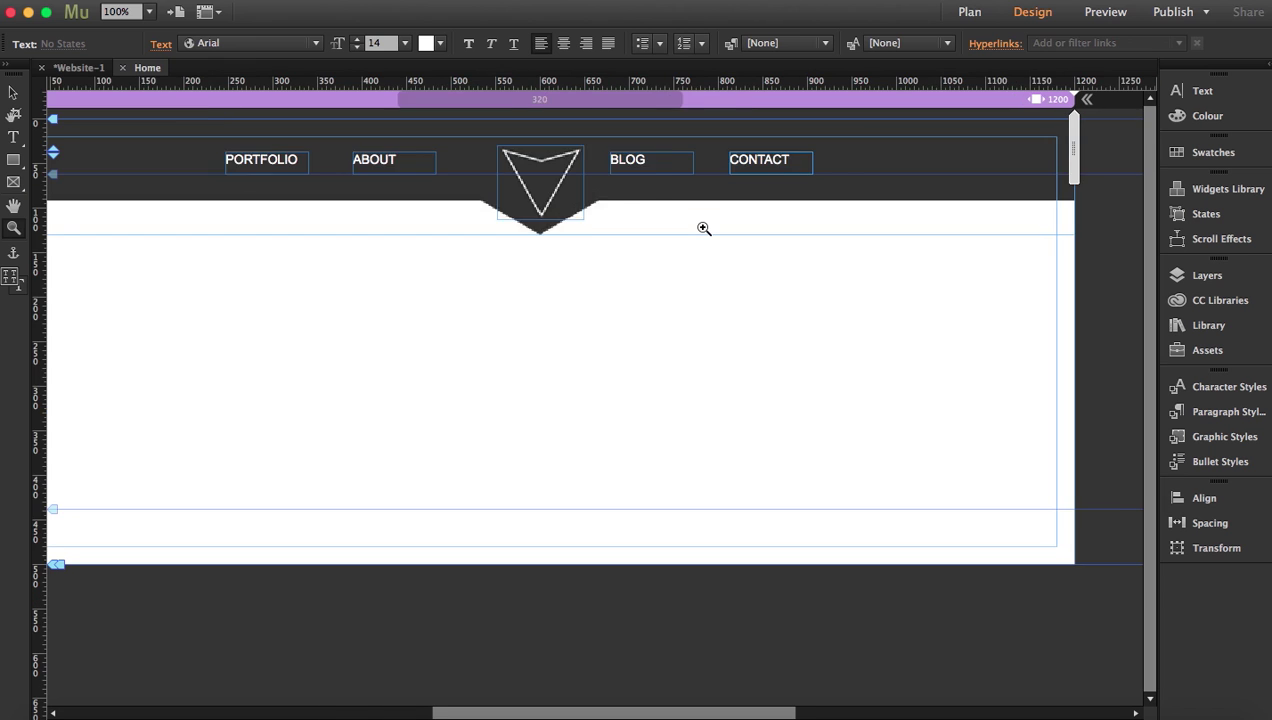
click(13, 92)
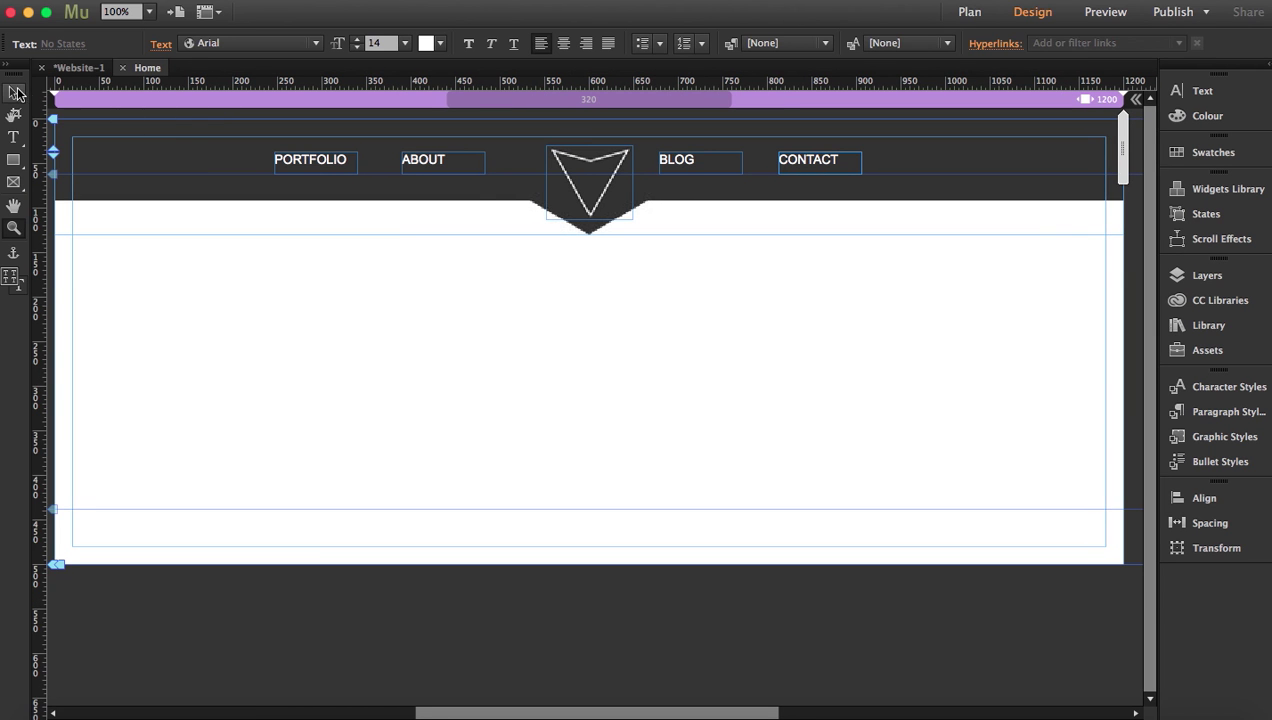
click(355, 166)
mouse_move(357, 166)
mouse_down()
mouse_move(315, 170)
mouse_move(333, 172)
mouse_up()
click(314, 175)
click(478, 160)
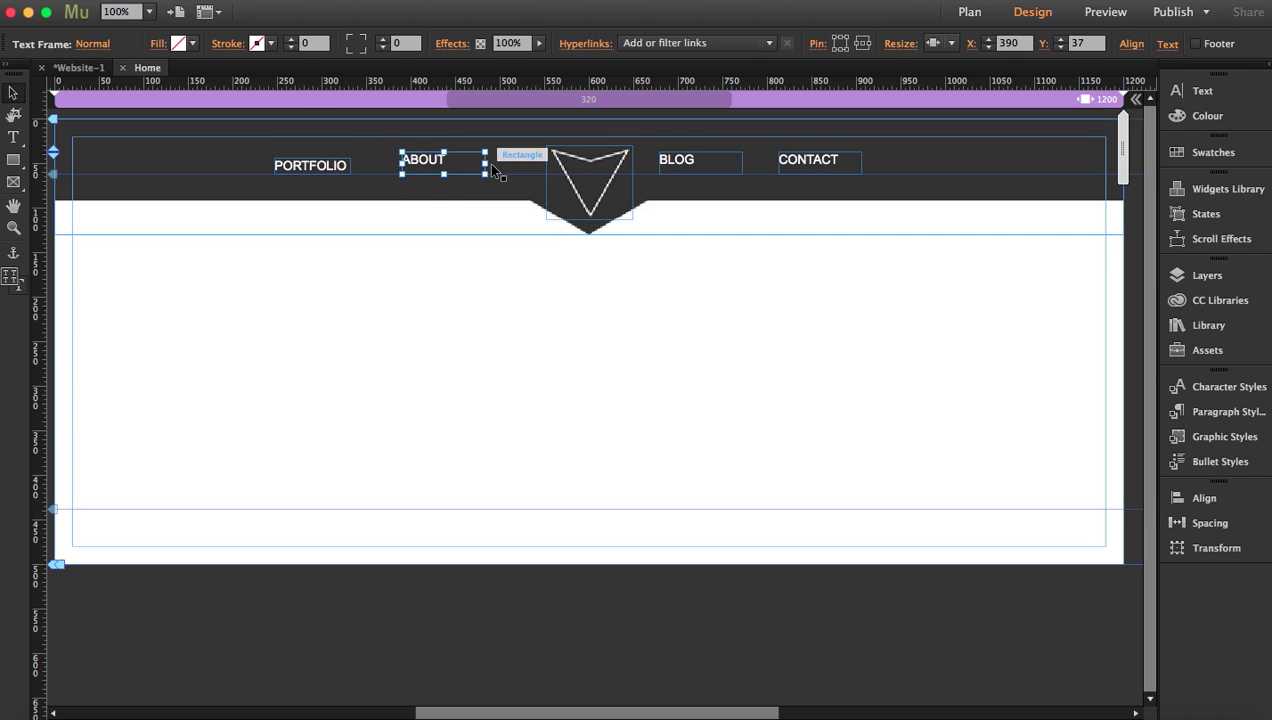
drag(485, 167, 453, 168)
Narrow BLOG to 43 px, nudge CONTACT into place, and lower ABOUT to line up
click(695, 165)
mouse_move(742, 165)
mouse_down()
mouse_move(679, 166)
mouse_move(736, 172)
mouse_up()
drag(818, 170, 855, 172)
click(455, 165)
drag(459, 168, 457, 172)
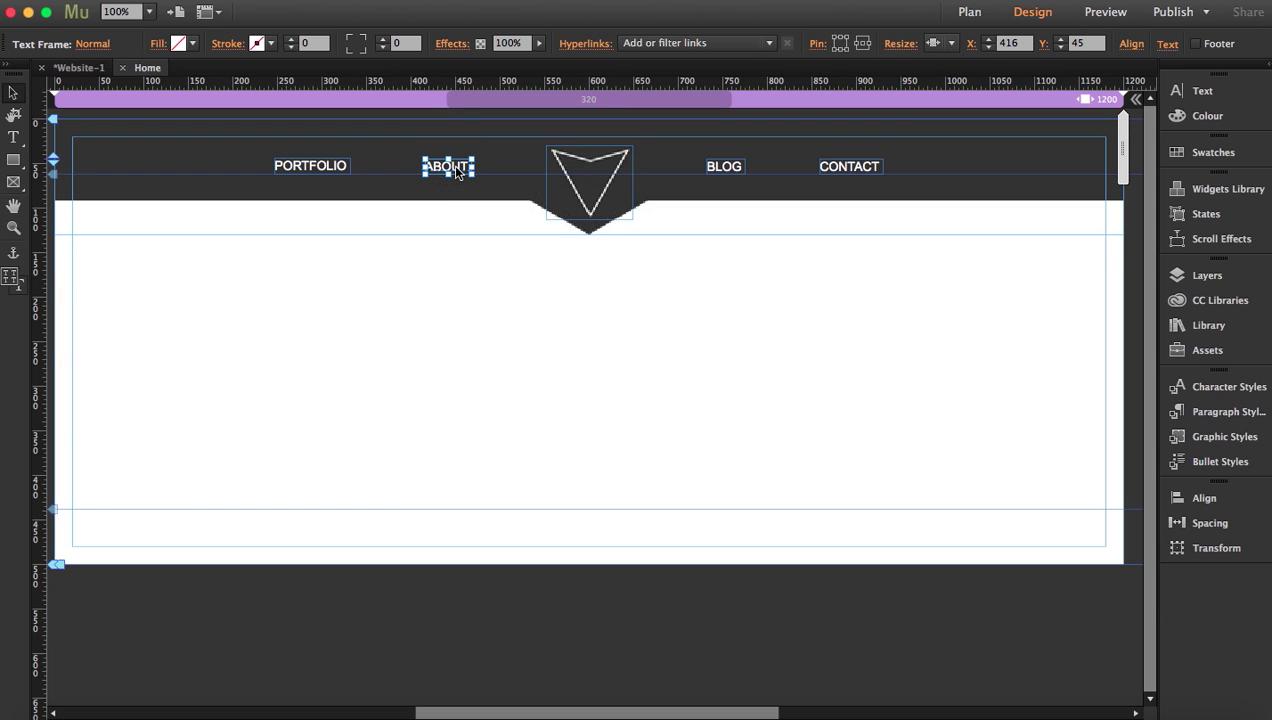
click(504, 391)
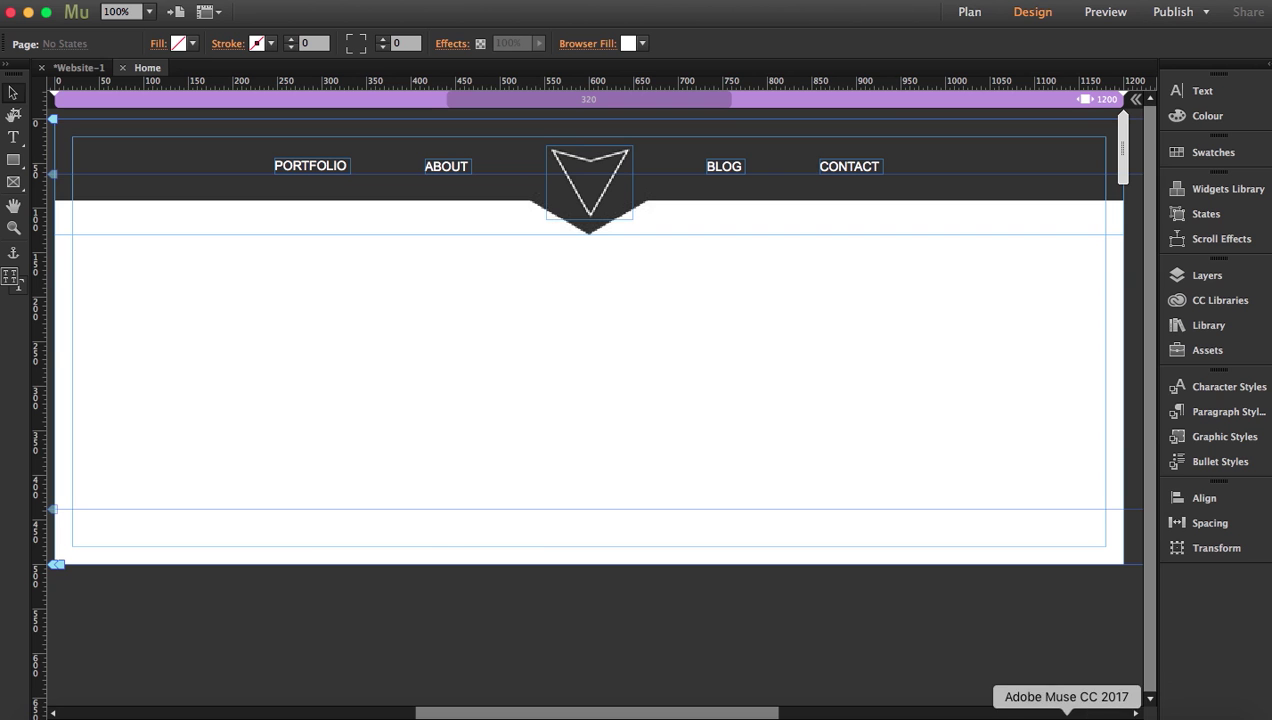
Eyedrop the about-me band's teal in hexal.psd, read its value #2eb398, and return to Muse
click(1023, 714)
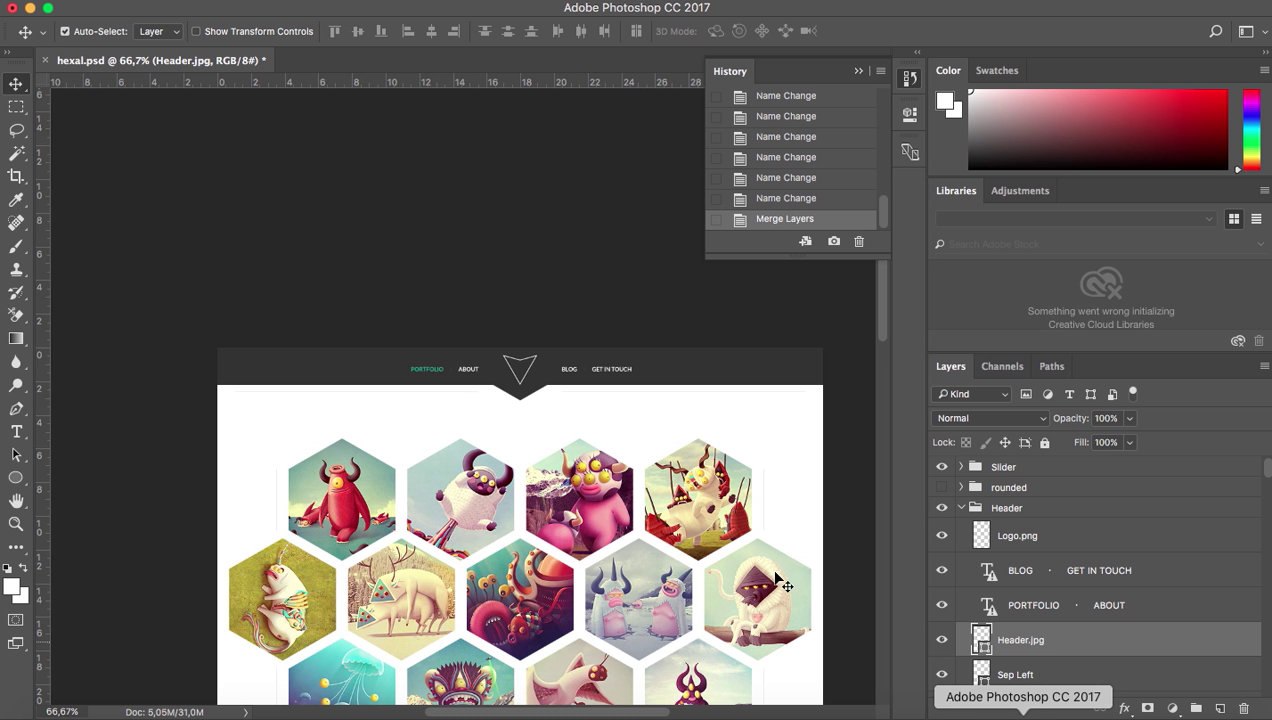
scroll(436, 424, down, 5)
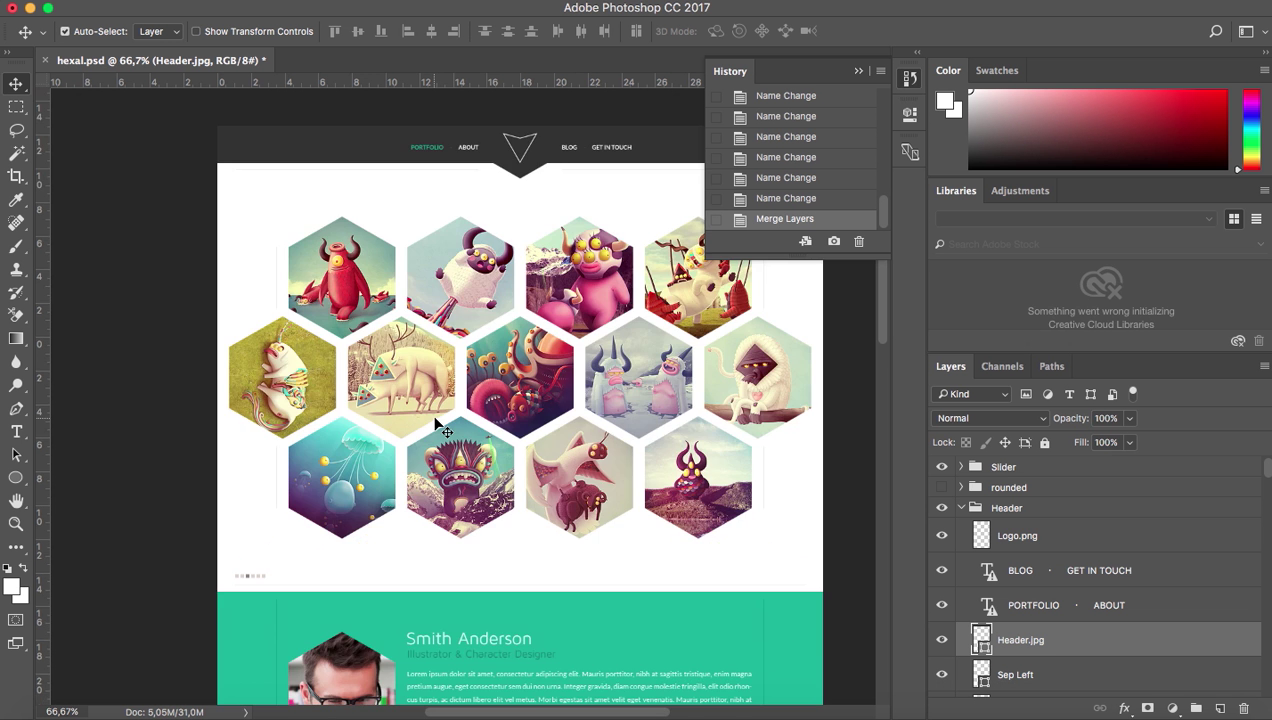
scroll(436, 426, down, 8)
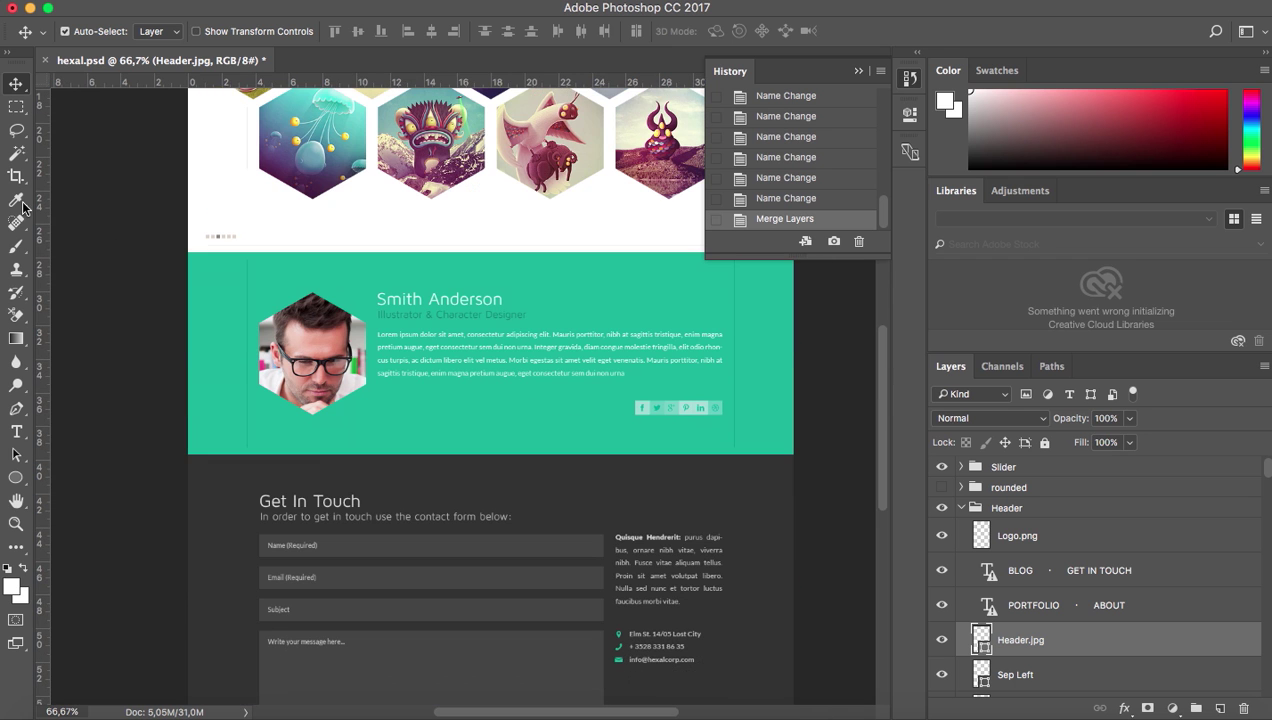
click(18, 200)
click(237, 343)
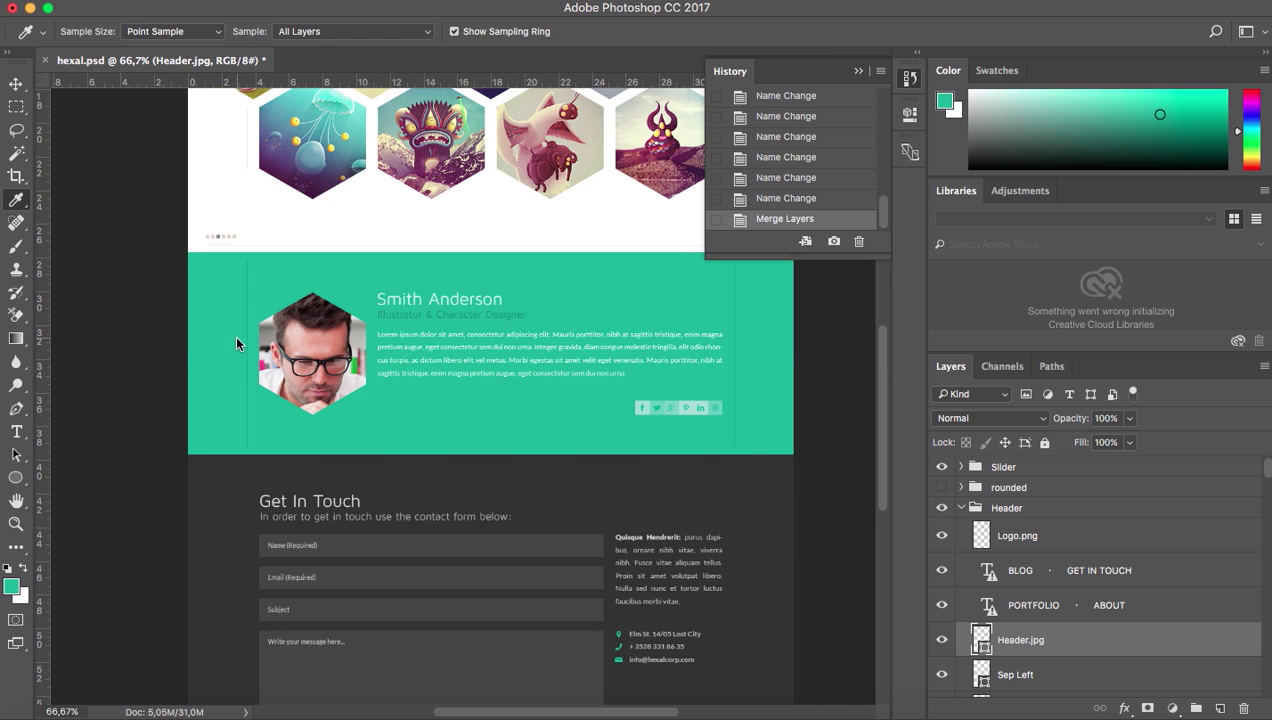
click(945, 100)
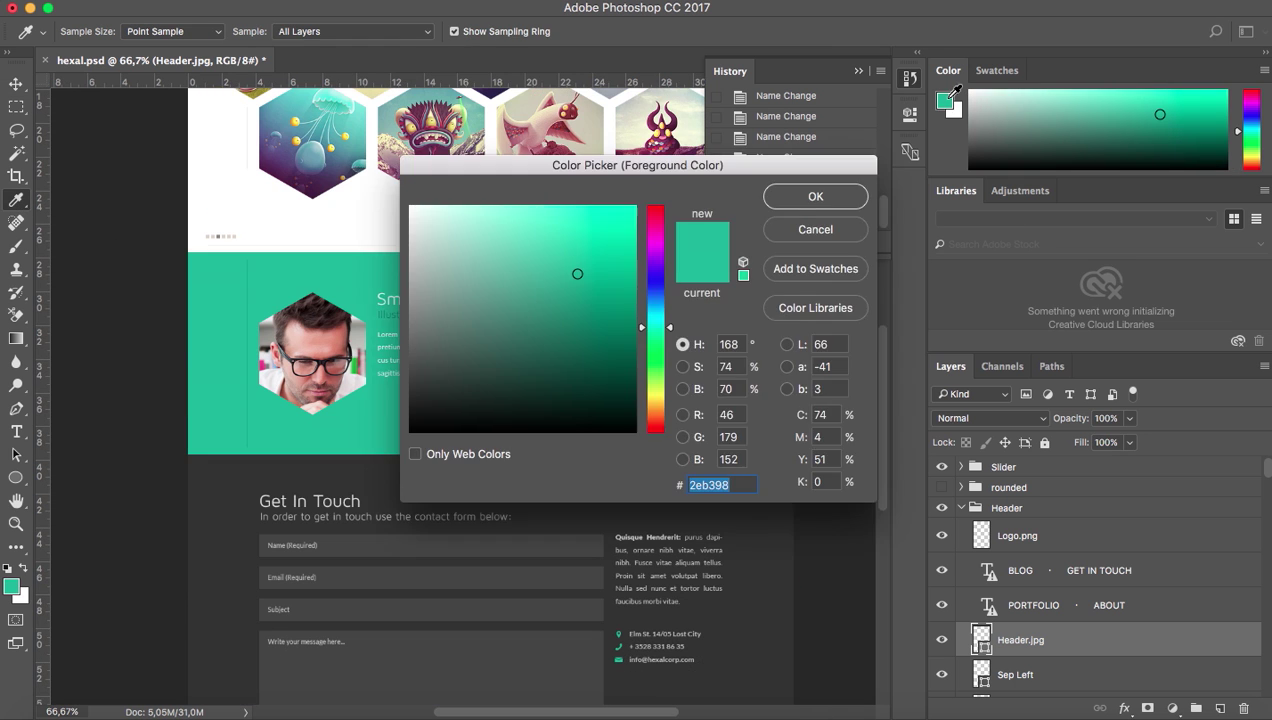
click(803, 238)
click(1067, 712)
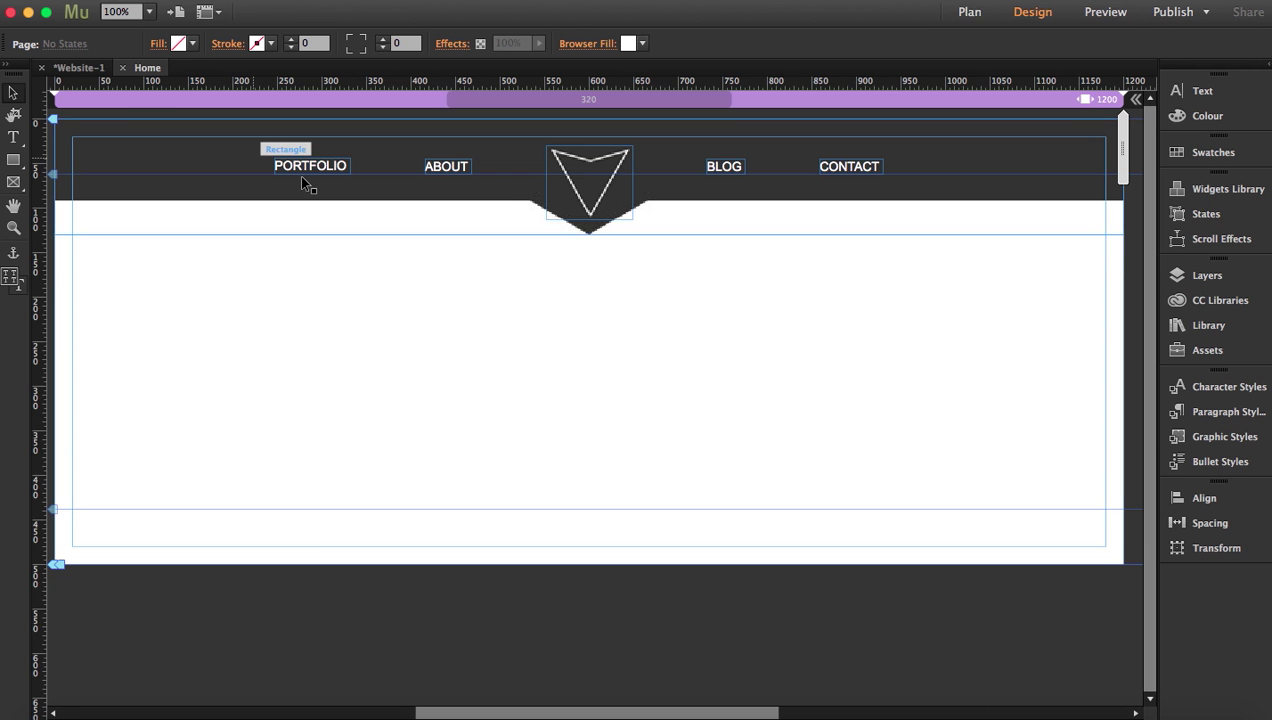
Select the PORTFOLIO, ABOUT, BLOG and CONTACT links and switch them to their Active state
click(325, 165)
shift+click(446, 168)
shift+click(724, 166)
shift+click(851, 163)
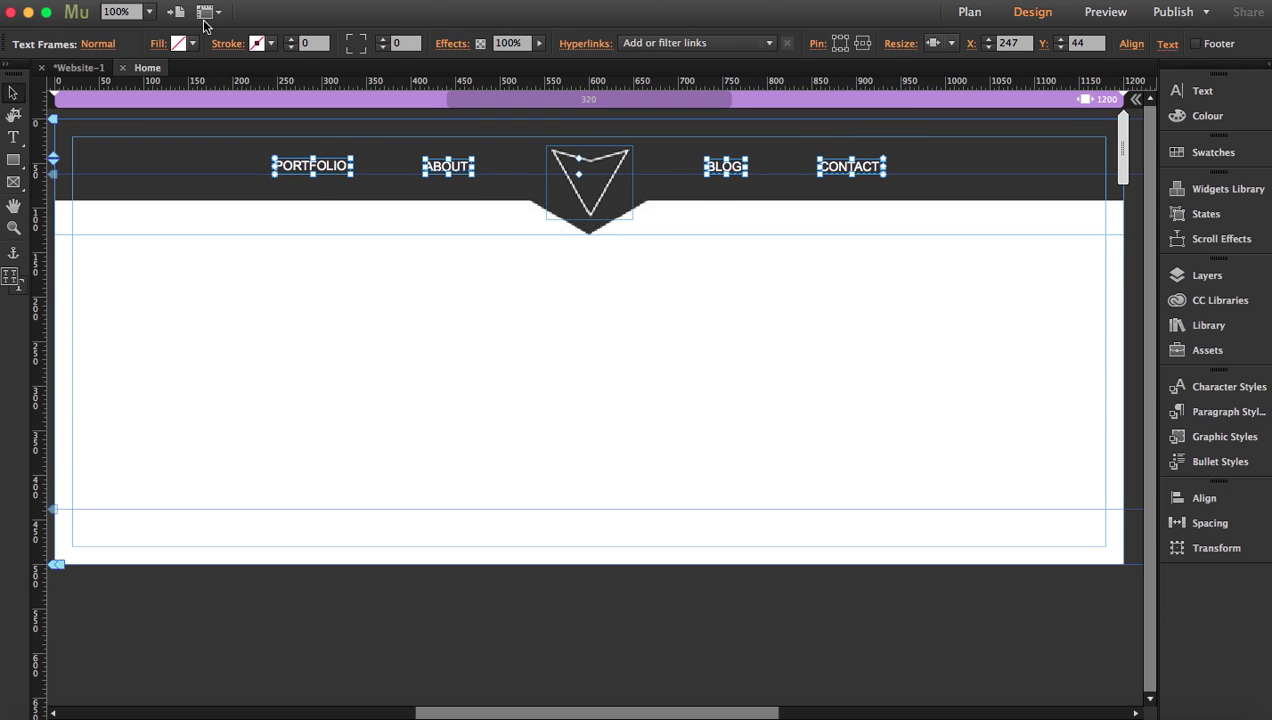
click(96, 44)
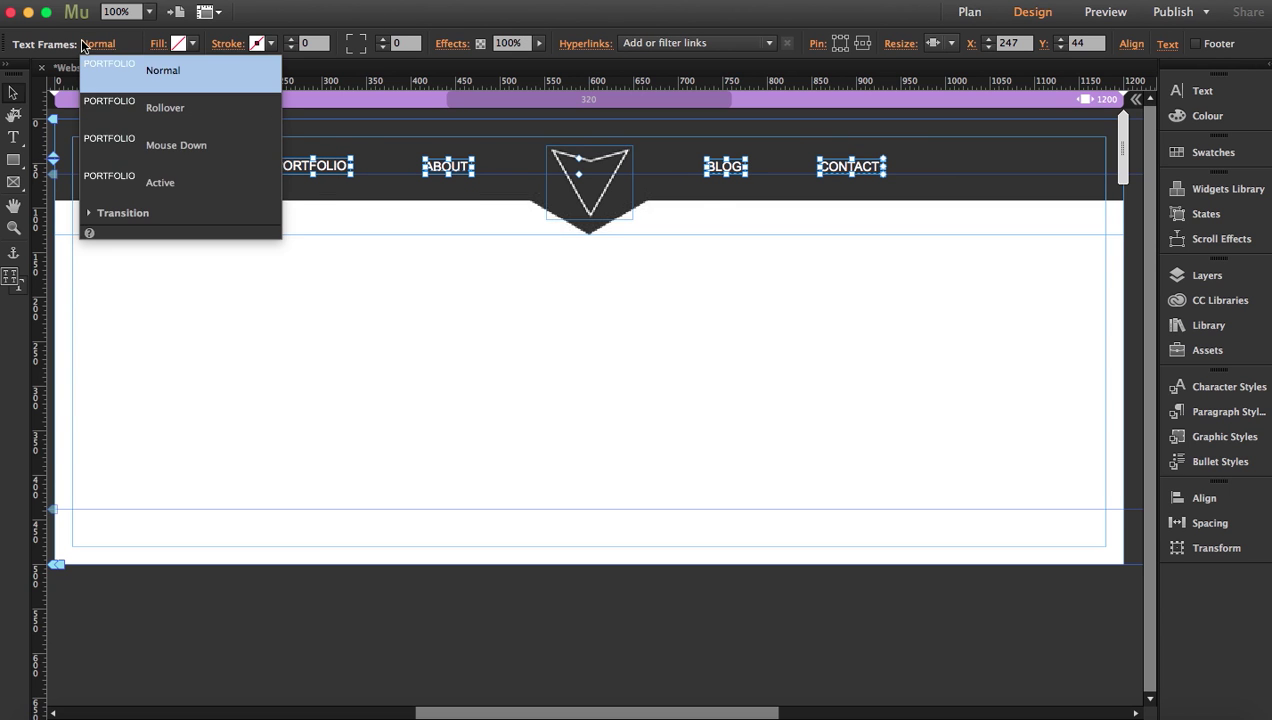
click(160, 183)
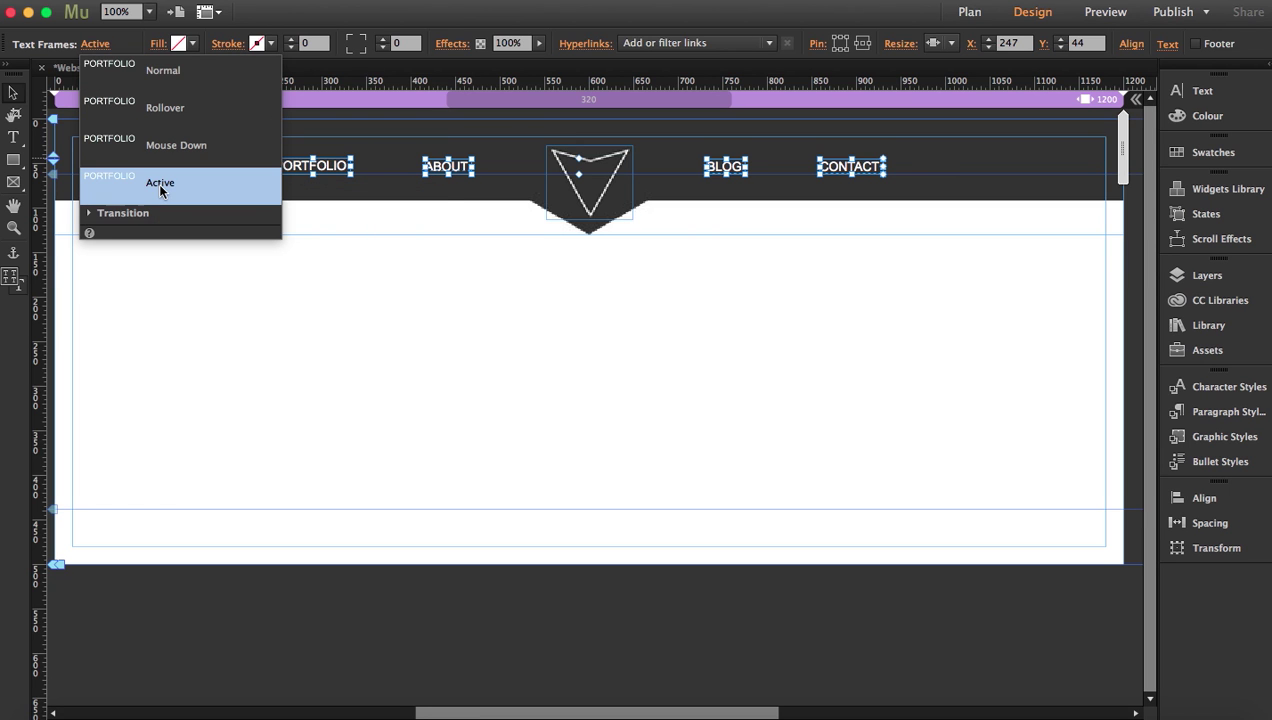
Set the links' Active-state text colour to #2EB398
click(1200, 90)
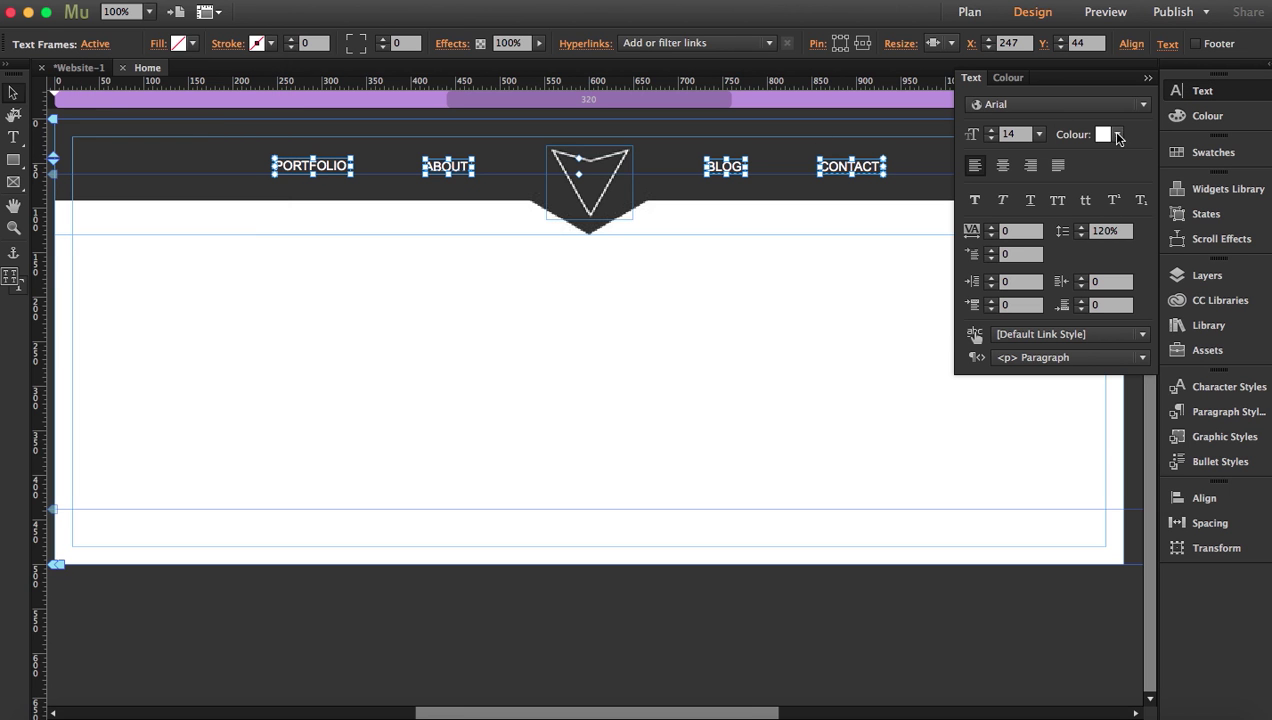
click(1118, 135)
drag(1100, 232, 1030, 229)
text(2EB398)
key(Return)
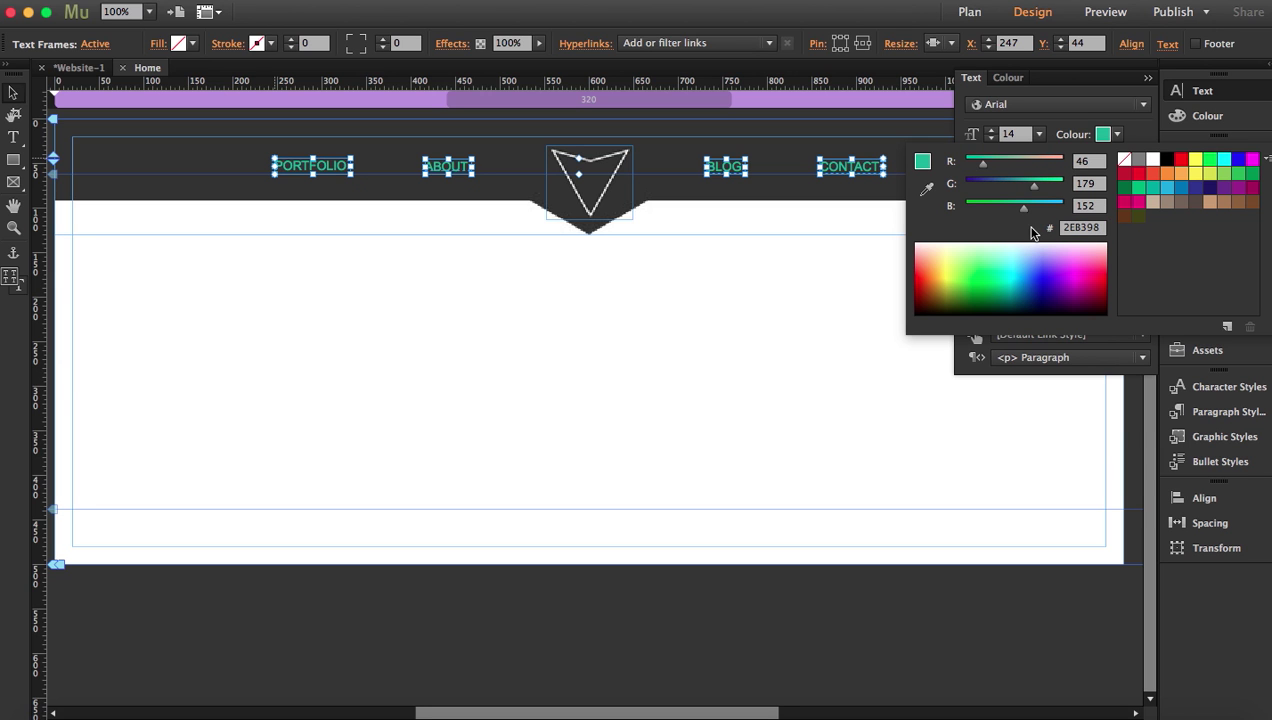
click(493, 364)
click(493, 364)
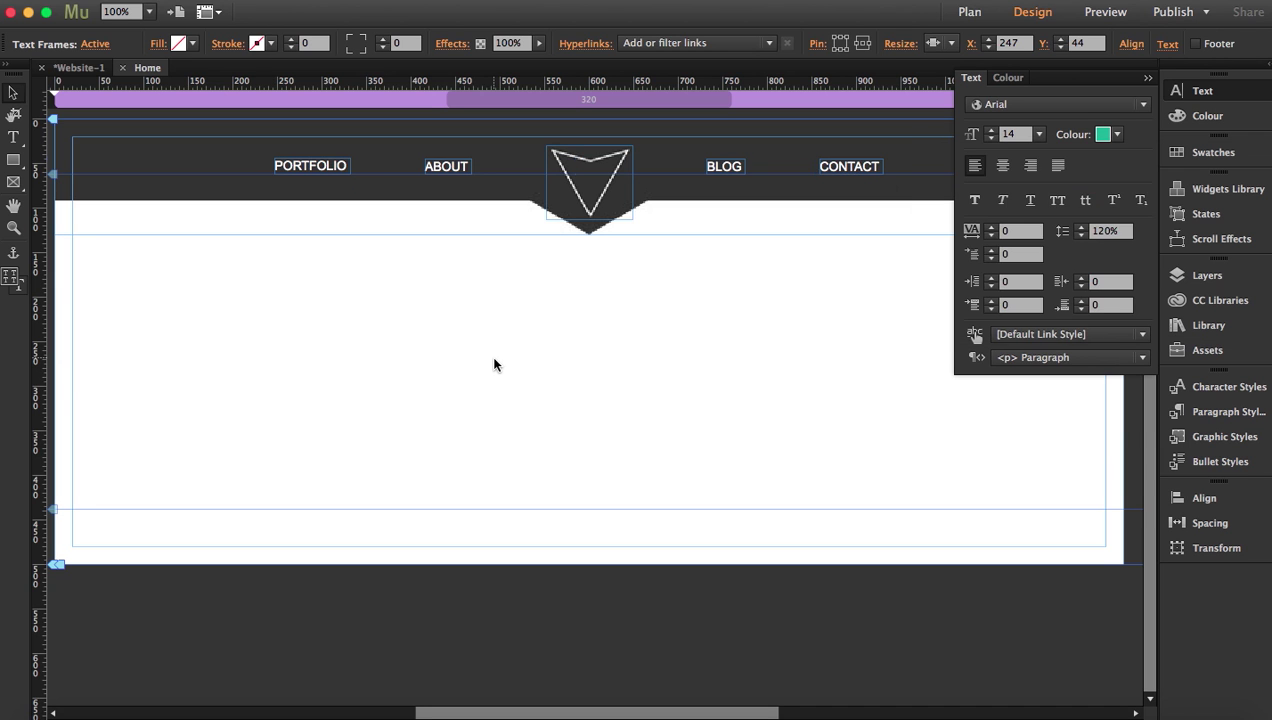
Confirm the Normal state stays white and zoom the page out to 75%
click(313, 168)
click(92, 44)
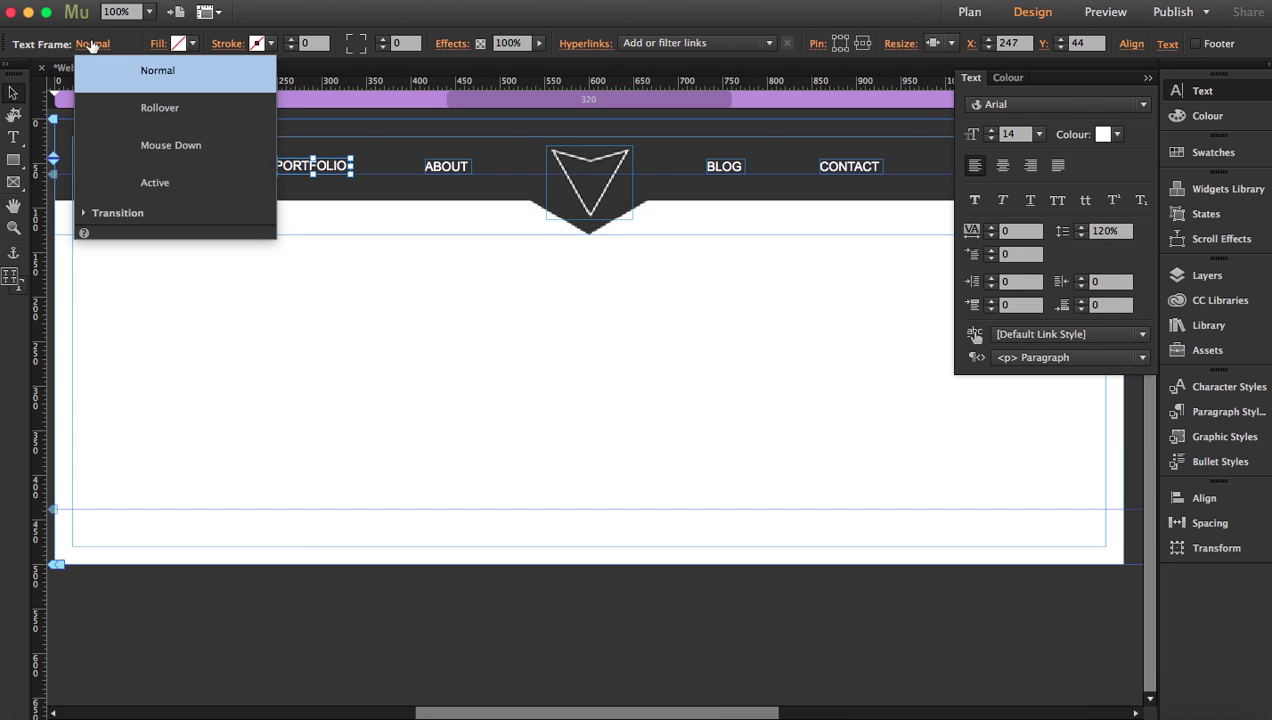
click(1106, 78)
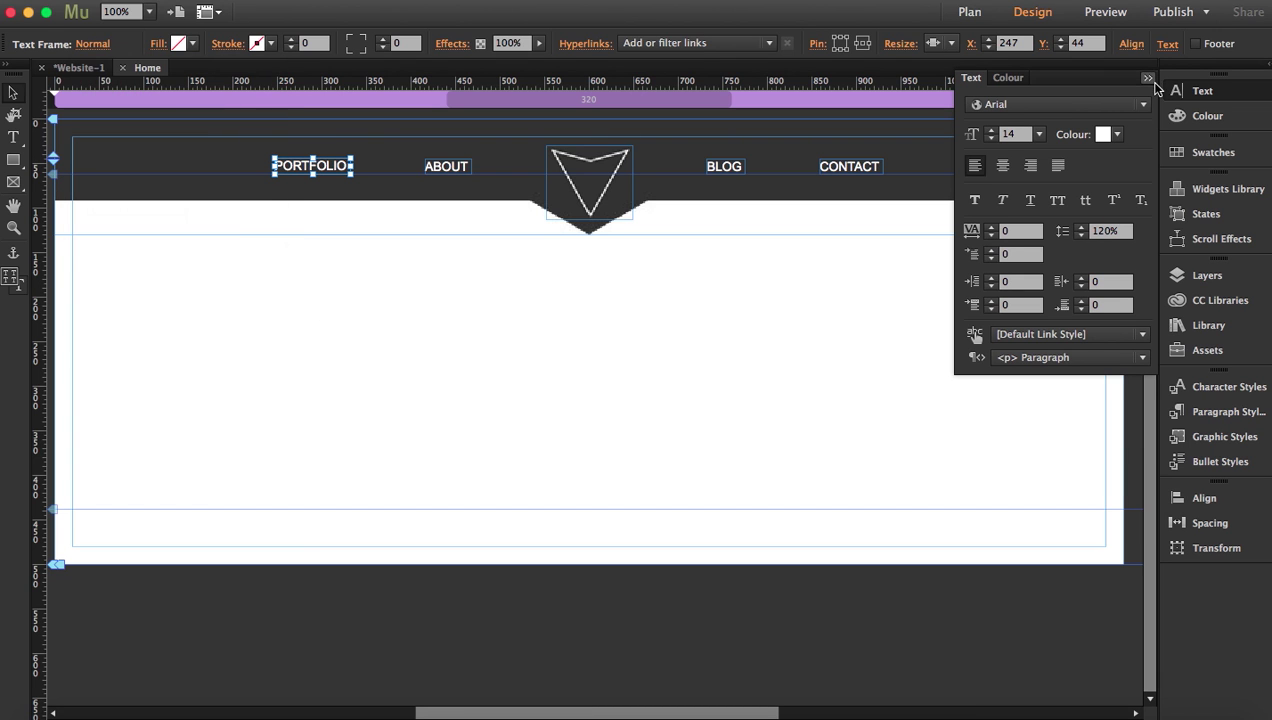
click(1148, 78)
click(13, 227)
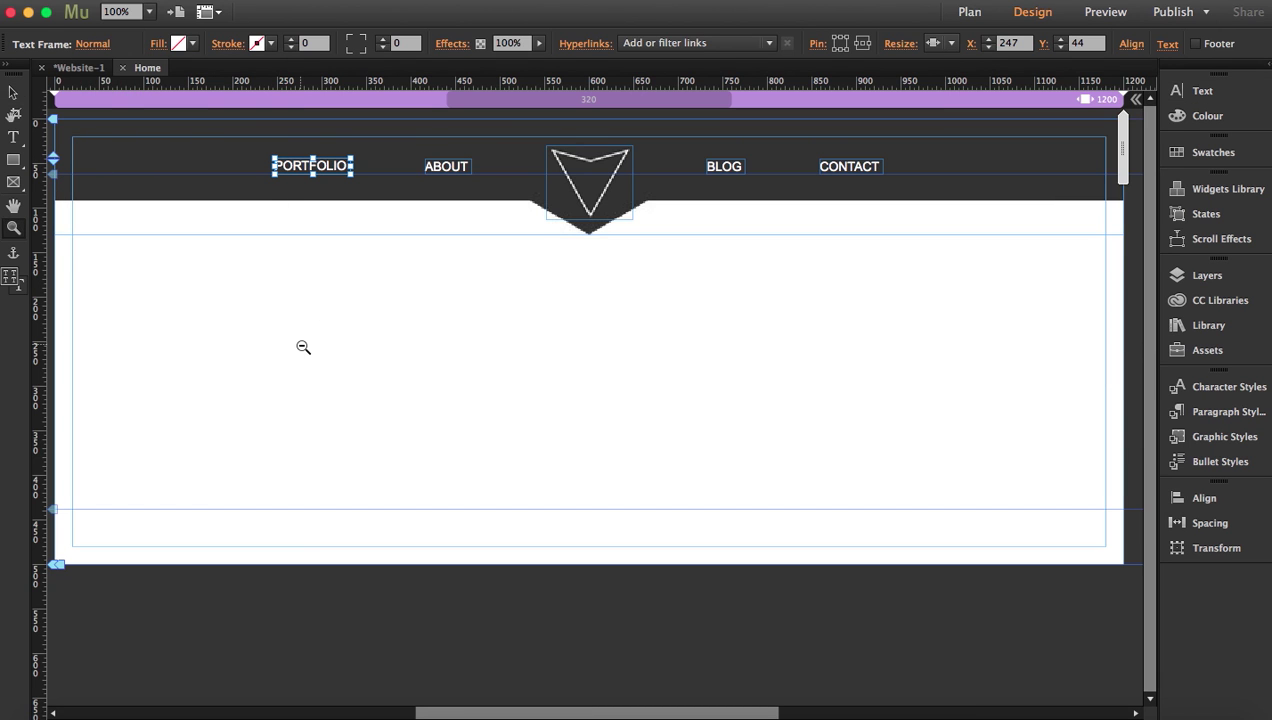
alt+click(488, 358)
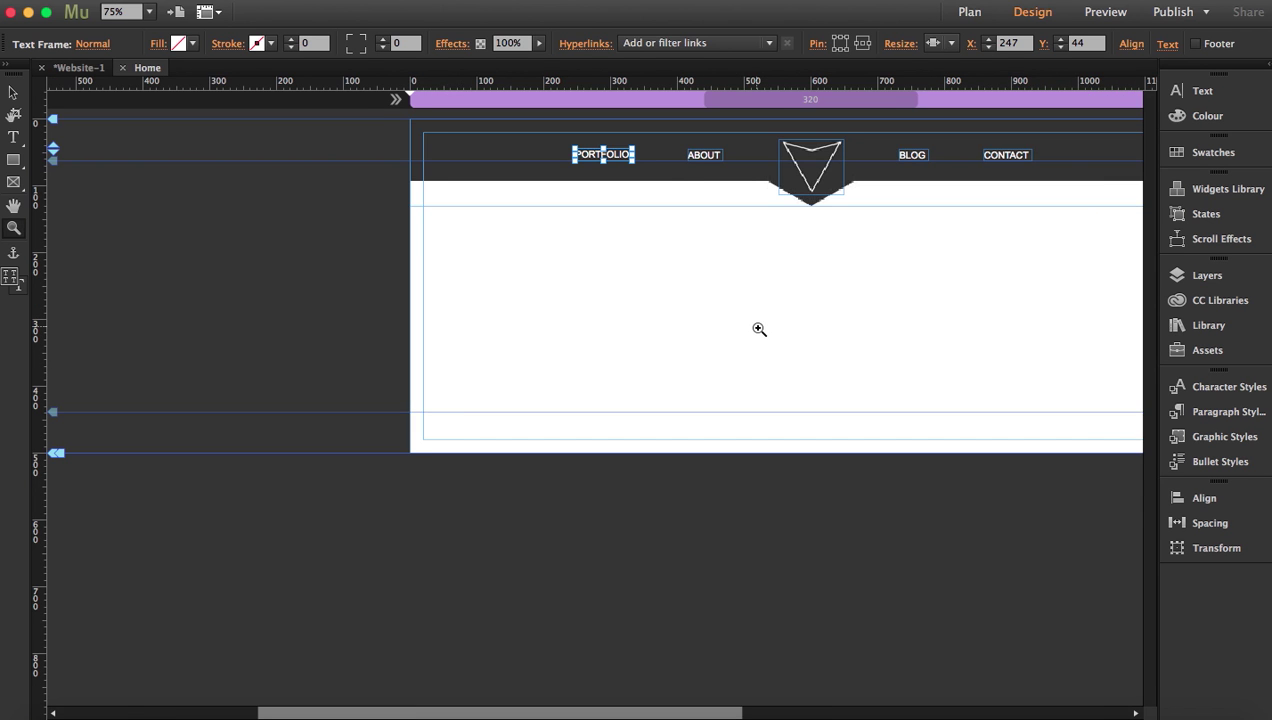
scroll(759, 329, right, 5)
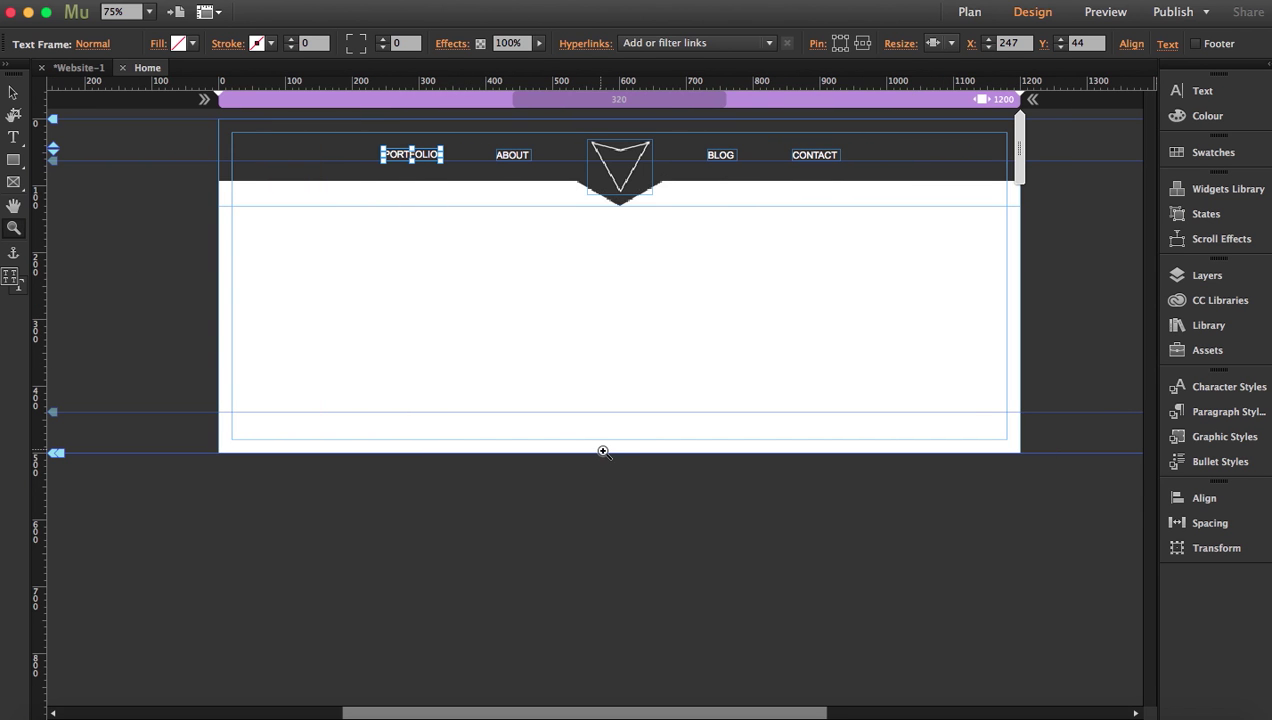
Bring the hexagon images from Finder onto the page and move the red monster hexagon to the upper left
click(56, 712)
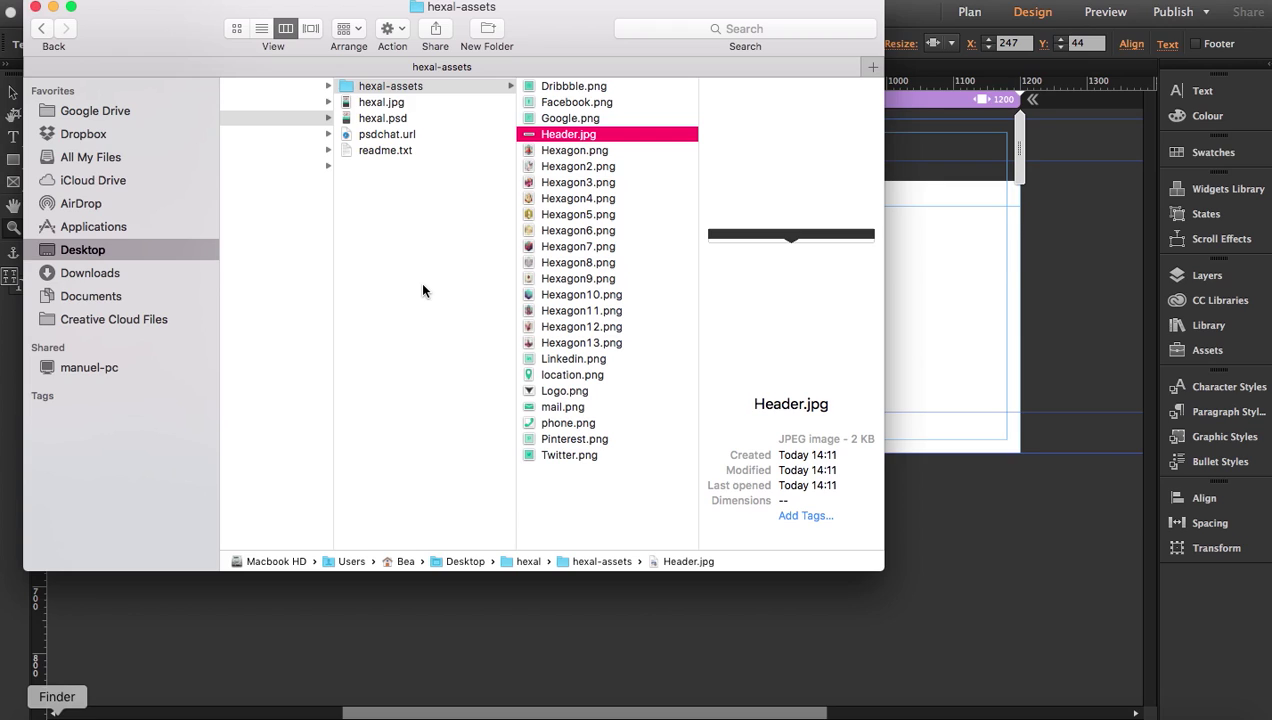
key(Down)
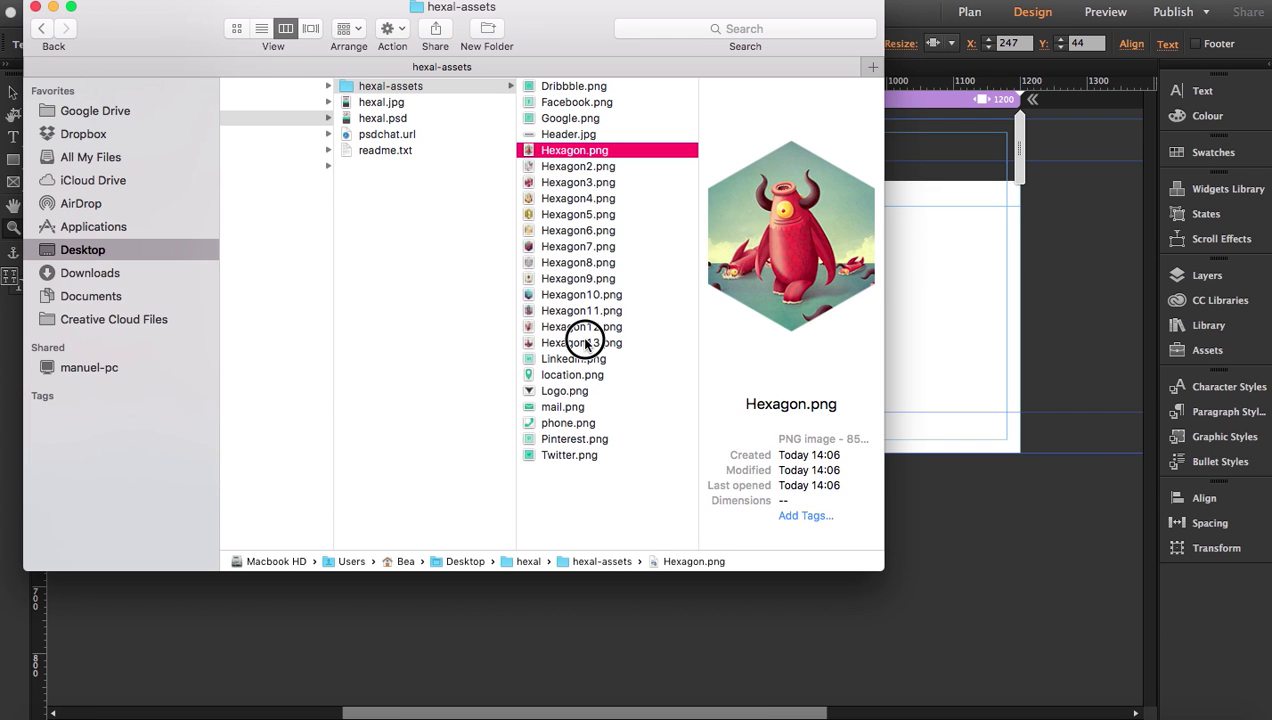
shift+click(582, 340)
drag(548, 153, 941, 302)
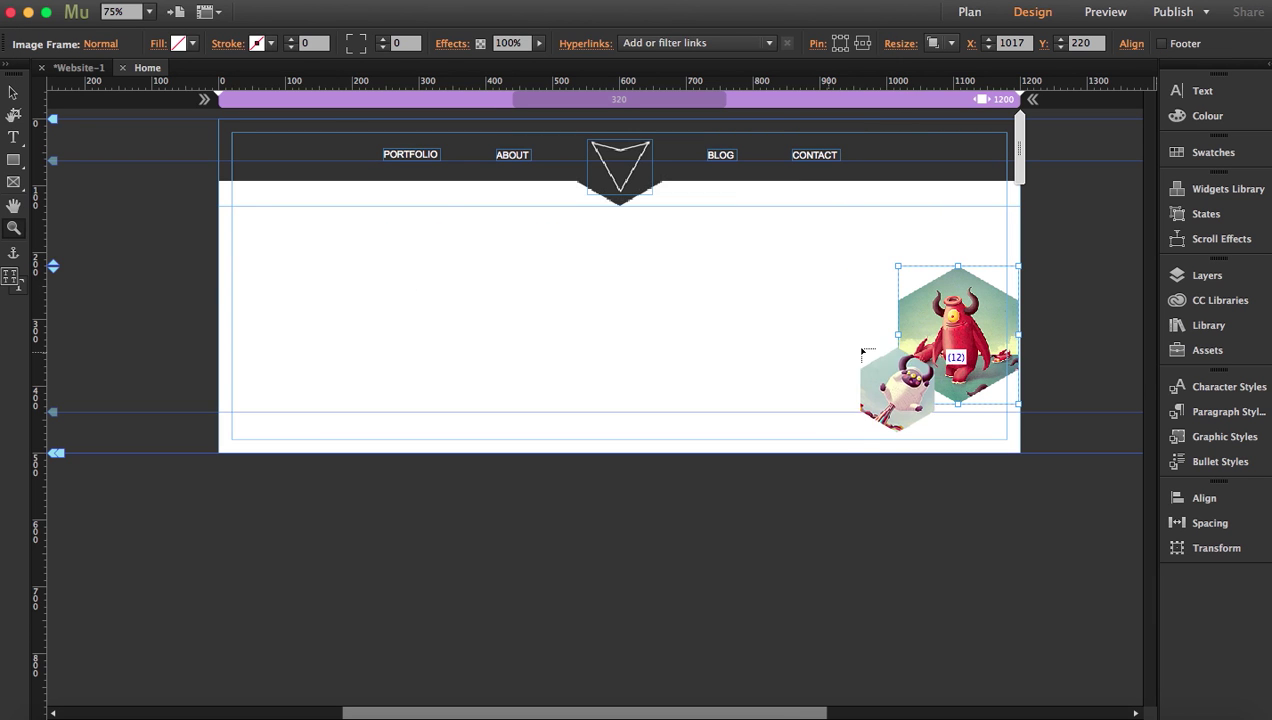
key(Escape)
drag(973, 340, 359, 279)
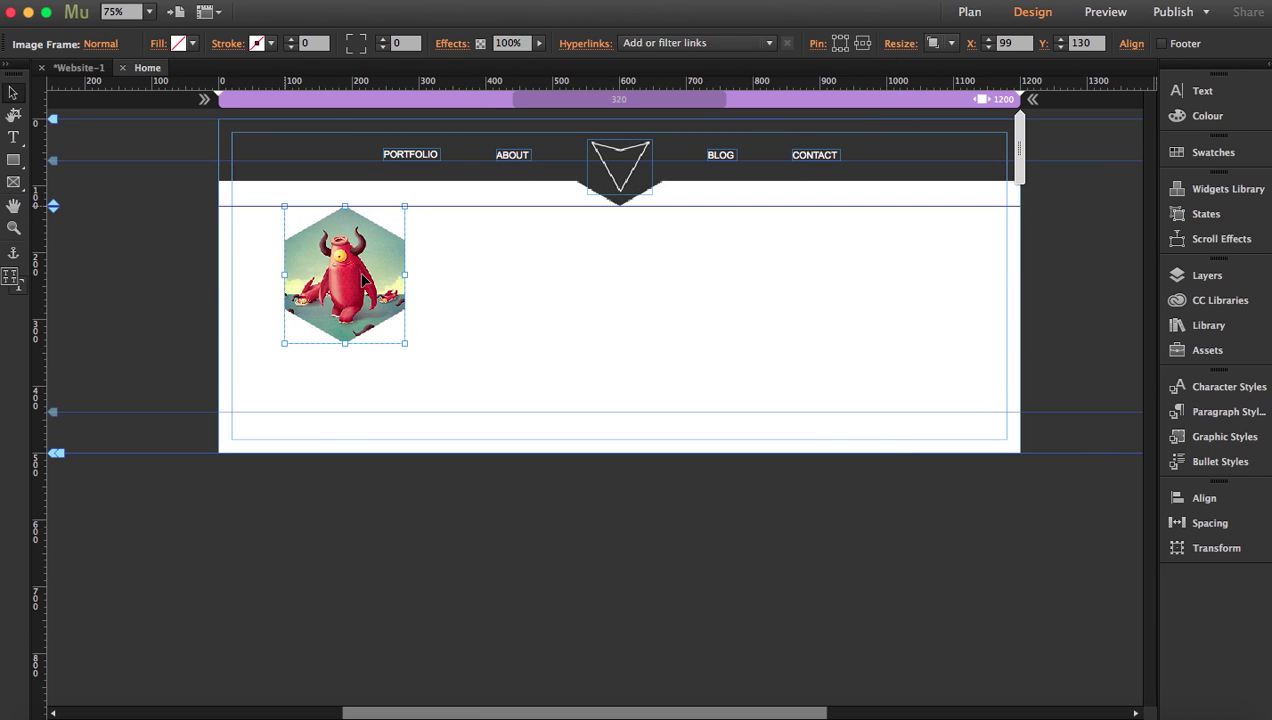
click(513, 263)
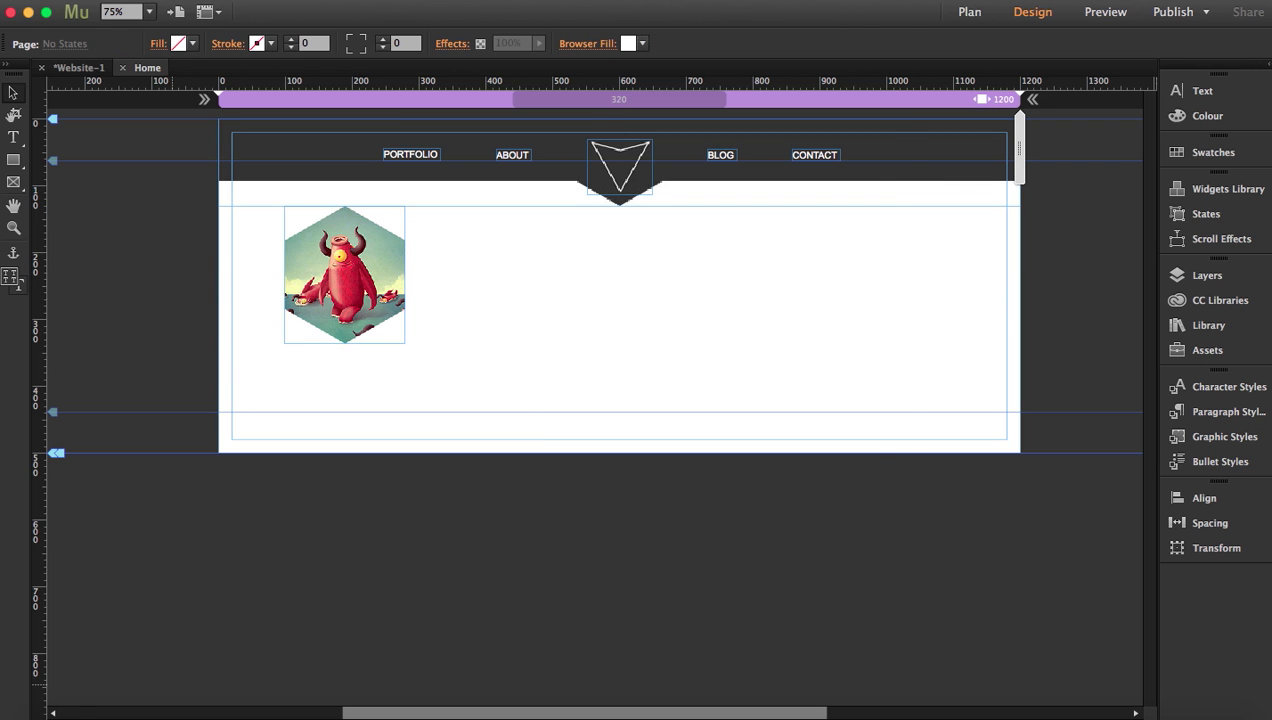
Load the remaining Hexagon2.png through Hexagon13.png images from Finder into Muse
click(56, 712)
click(592, 152)
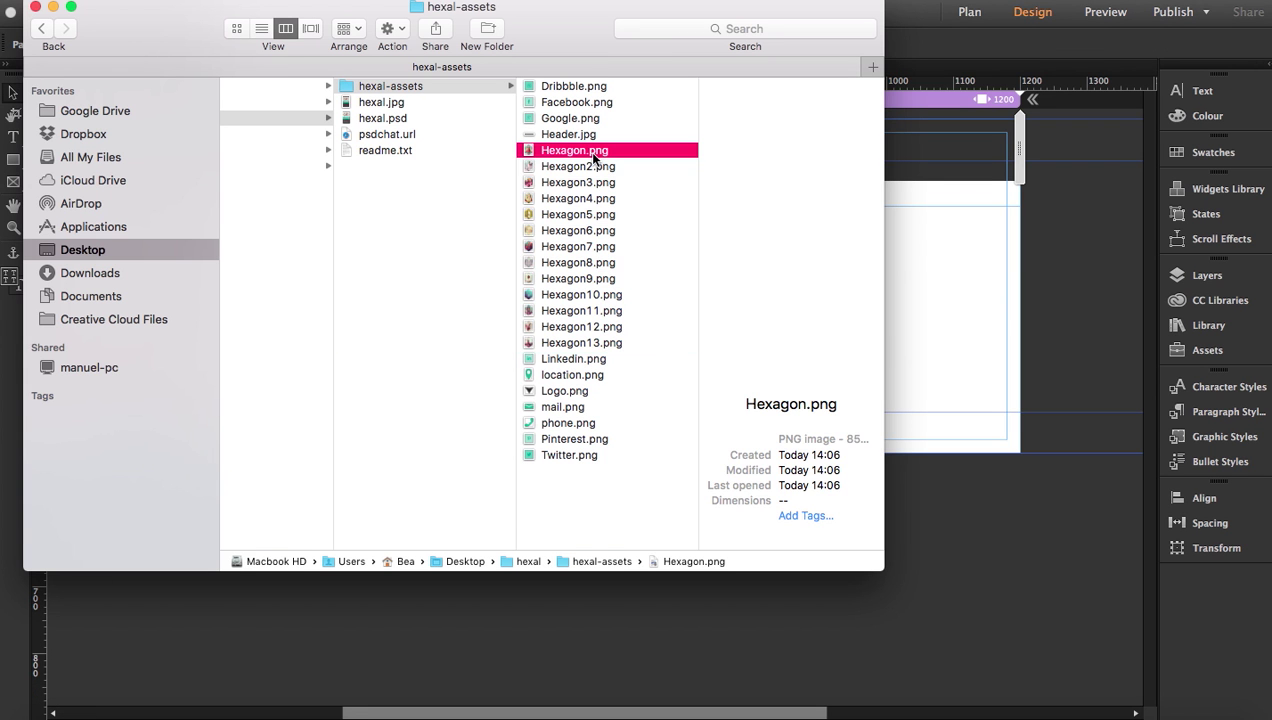
click(590, 166)
shift+click(603, 342)
drag(603, 342, 951, 344)
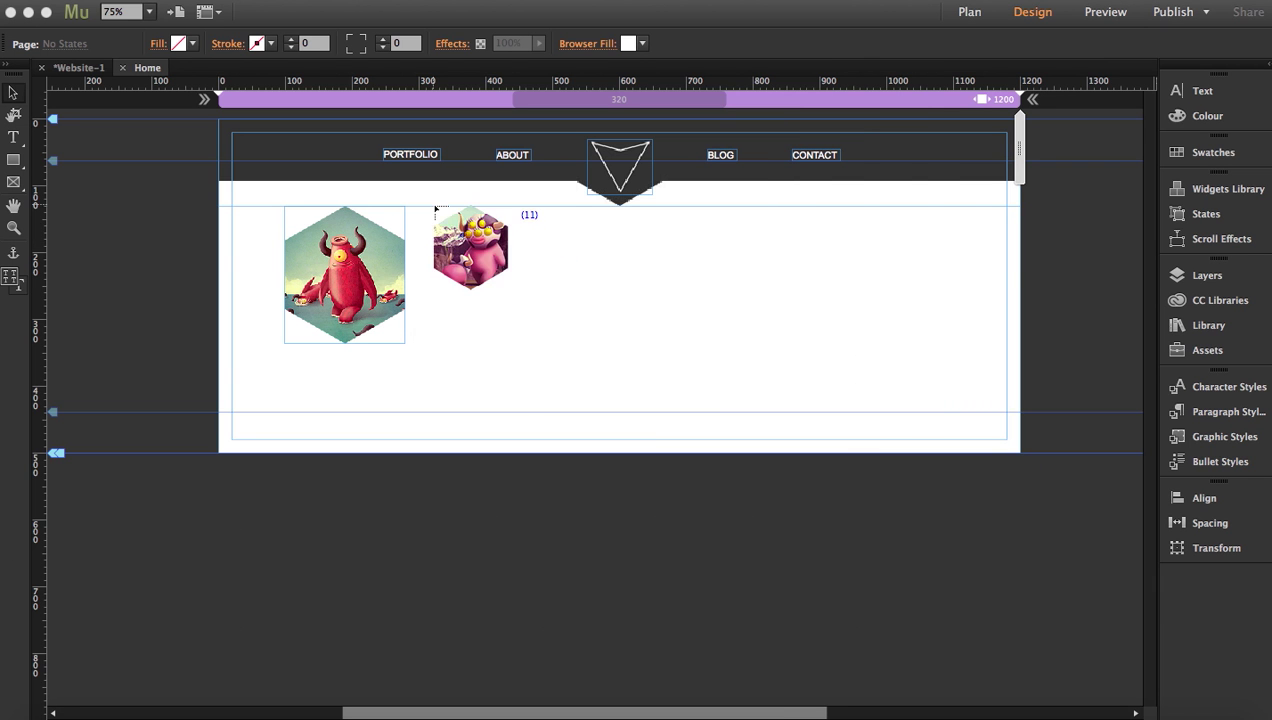
Place the loaded hexagons in a top row, a second row, and a row below the grid
click(434, 207)
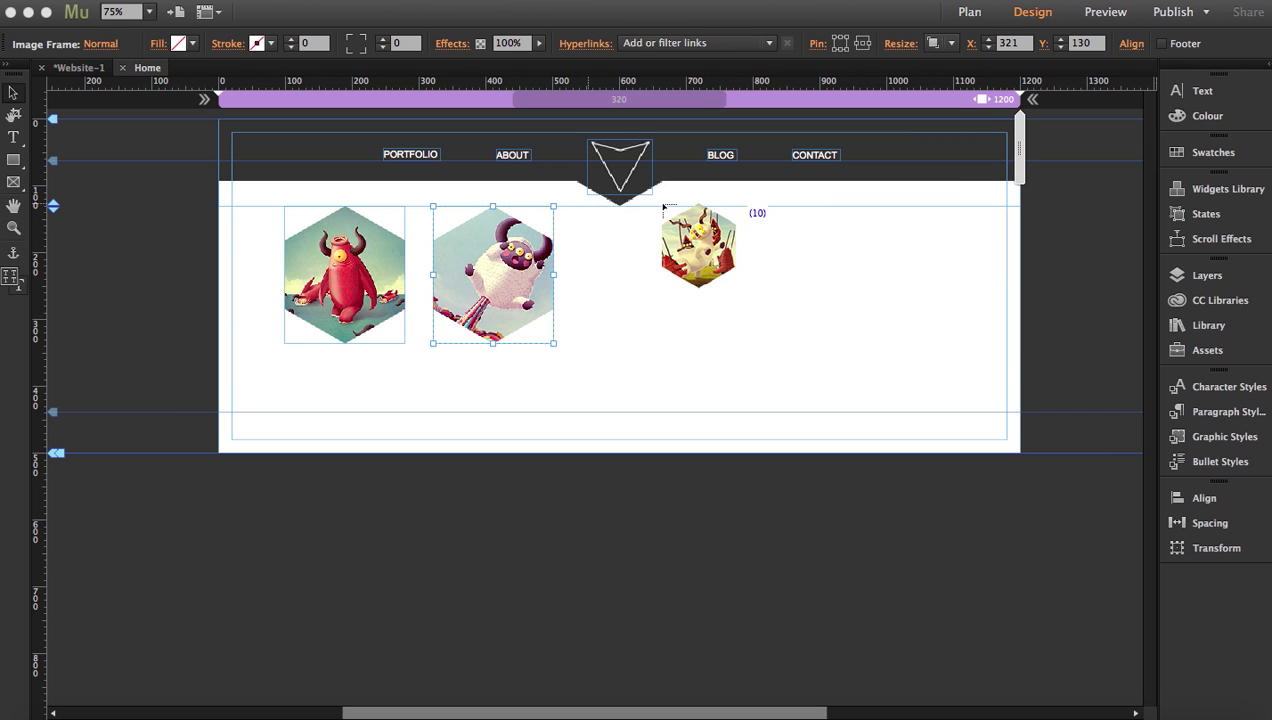
click(588, 207)
click(751, 208)
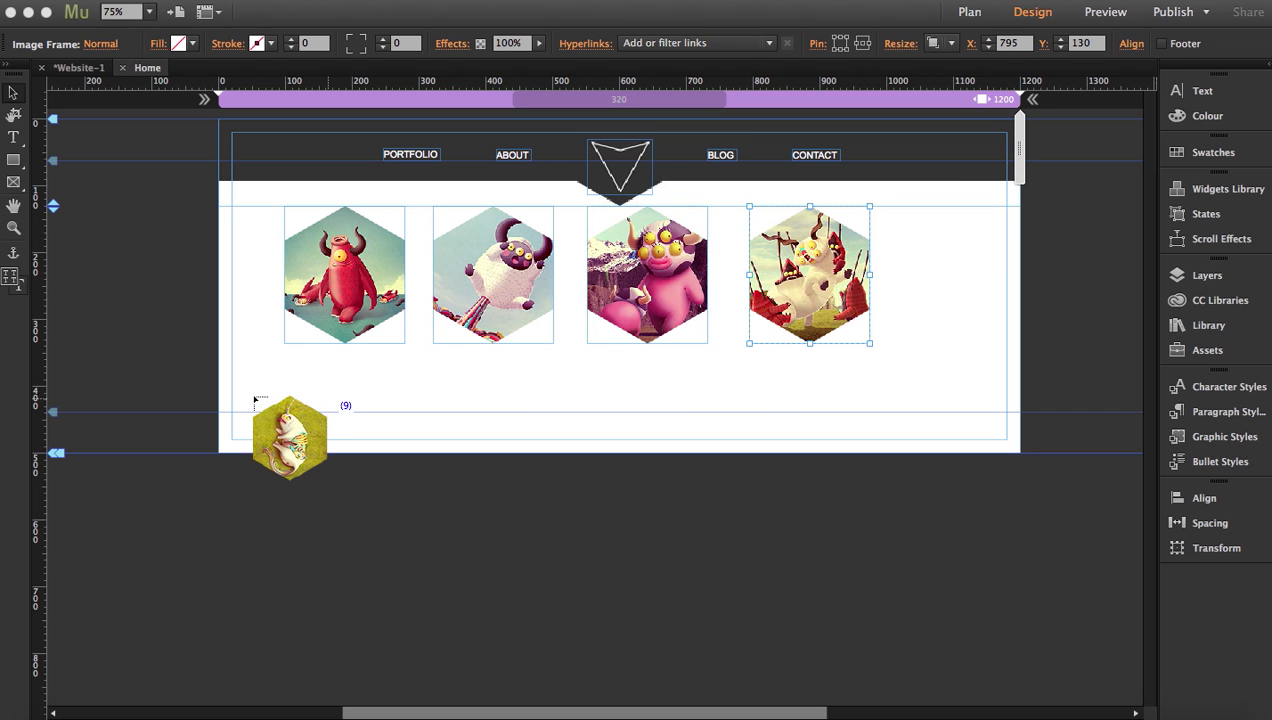
click(258, 372)
click(395, 381)
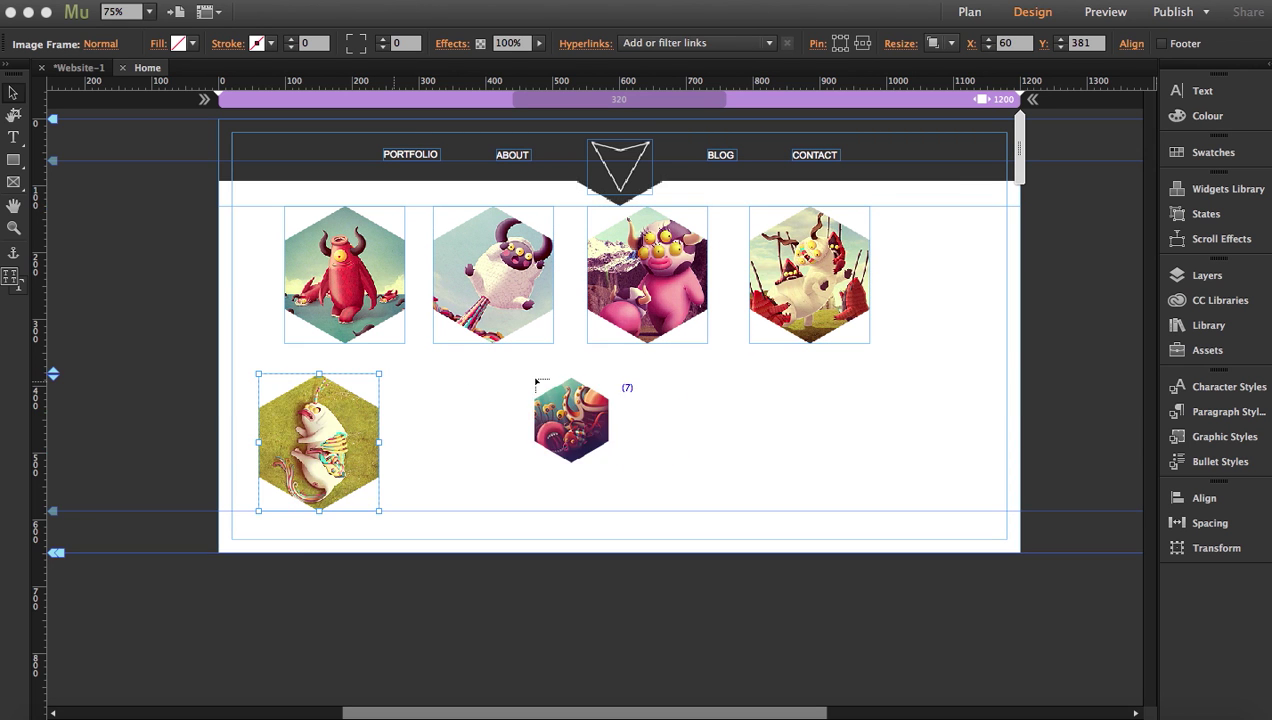
click(608, 388)
click(841, 399)
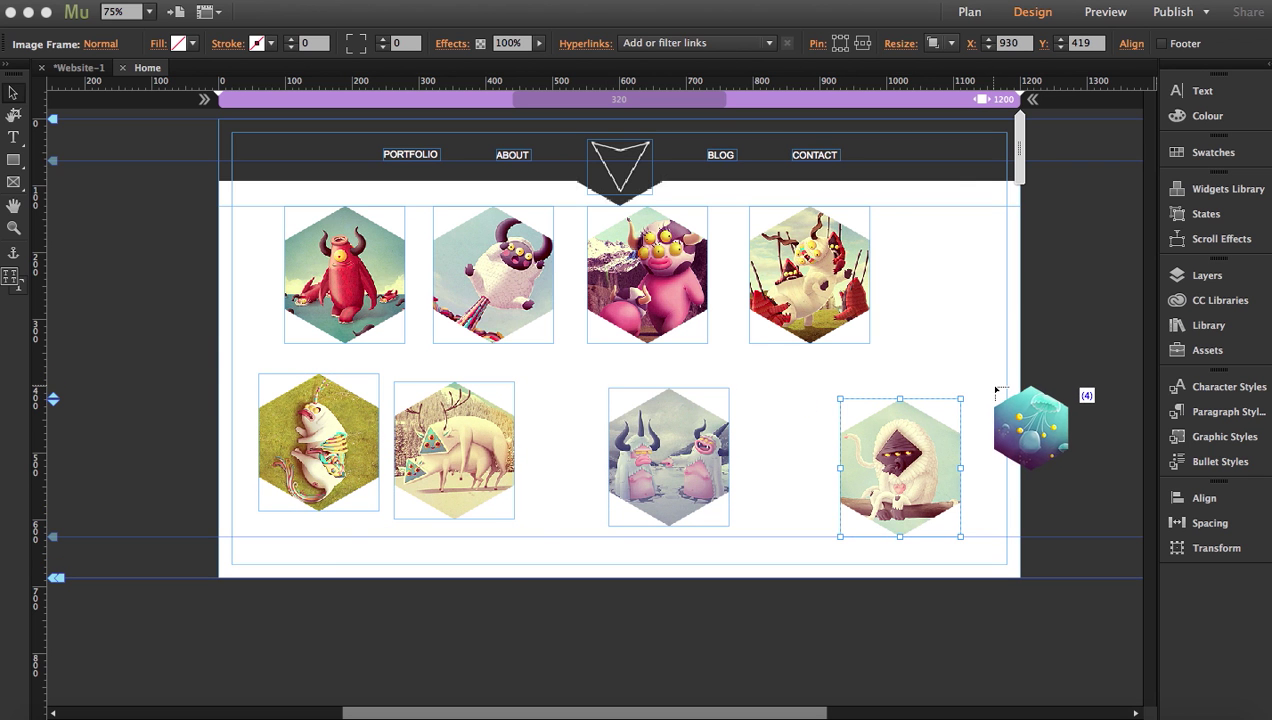
click(994, 388)
click(319, 541)
click(485, 547)
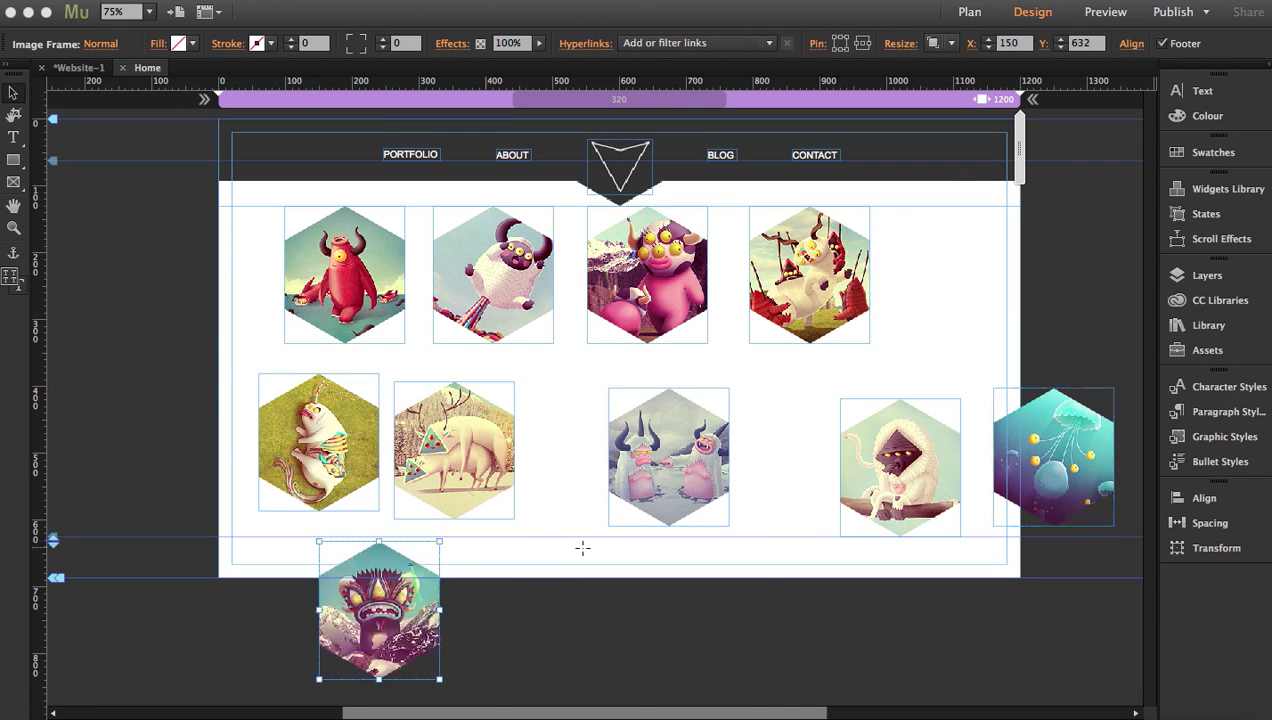
click(699, 547)
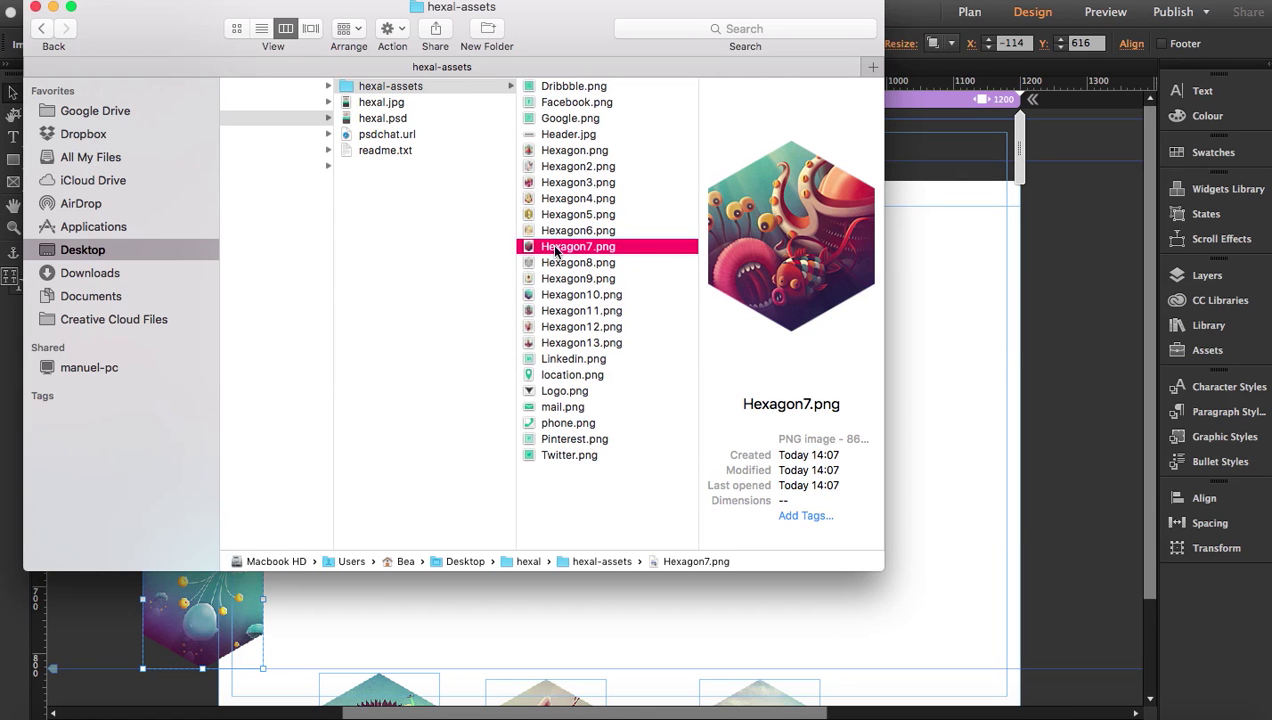
Add Hexagon7.png, move the octopus hexagon into row two, and select all 13 hexagons
drag(556, 247, 964, 323)
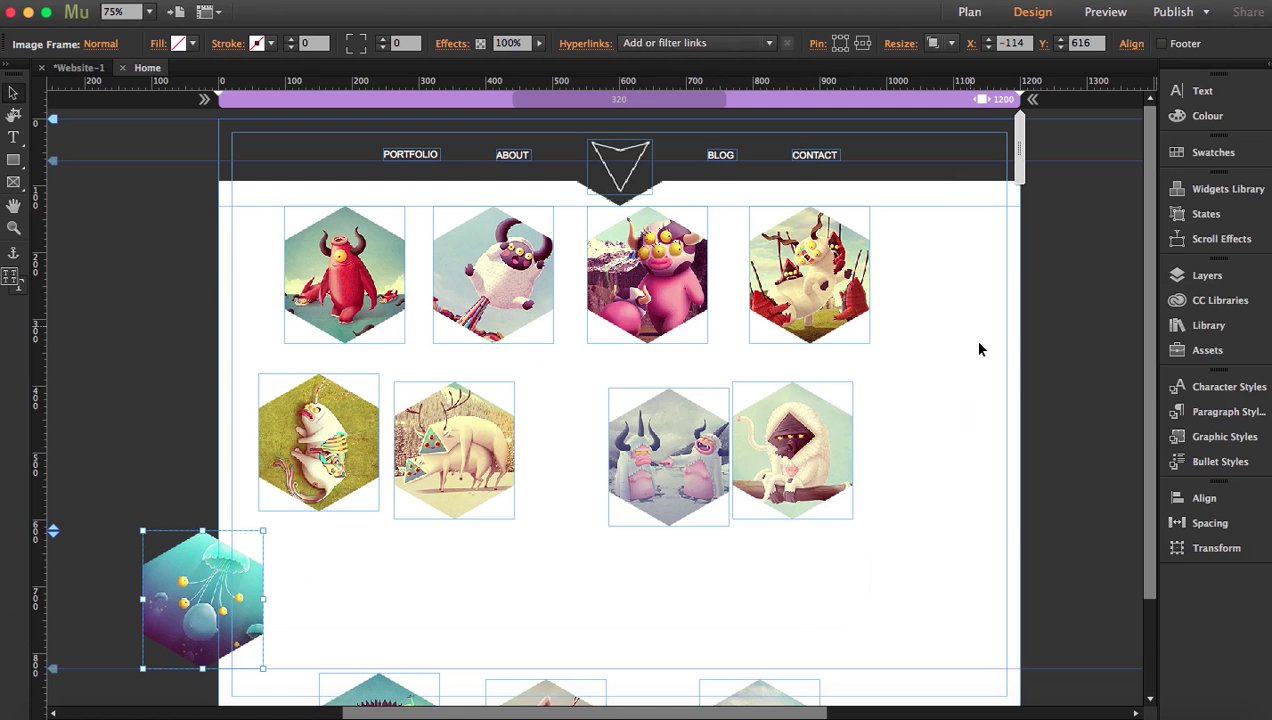
click(972, 328)
drag(1007, 402, 577, 450)
drag(214, 275, 846, 668)
drag(850, 185, 953, 250)
Add a horizontal guide and close up the four first-row hexagons
scroll(953, 250, up, 3)
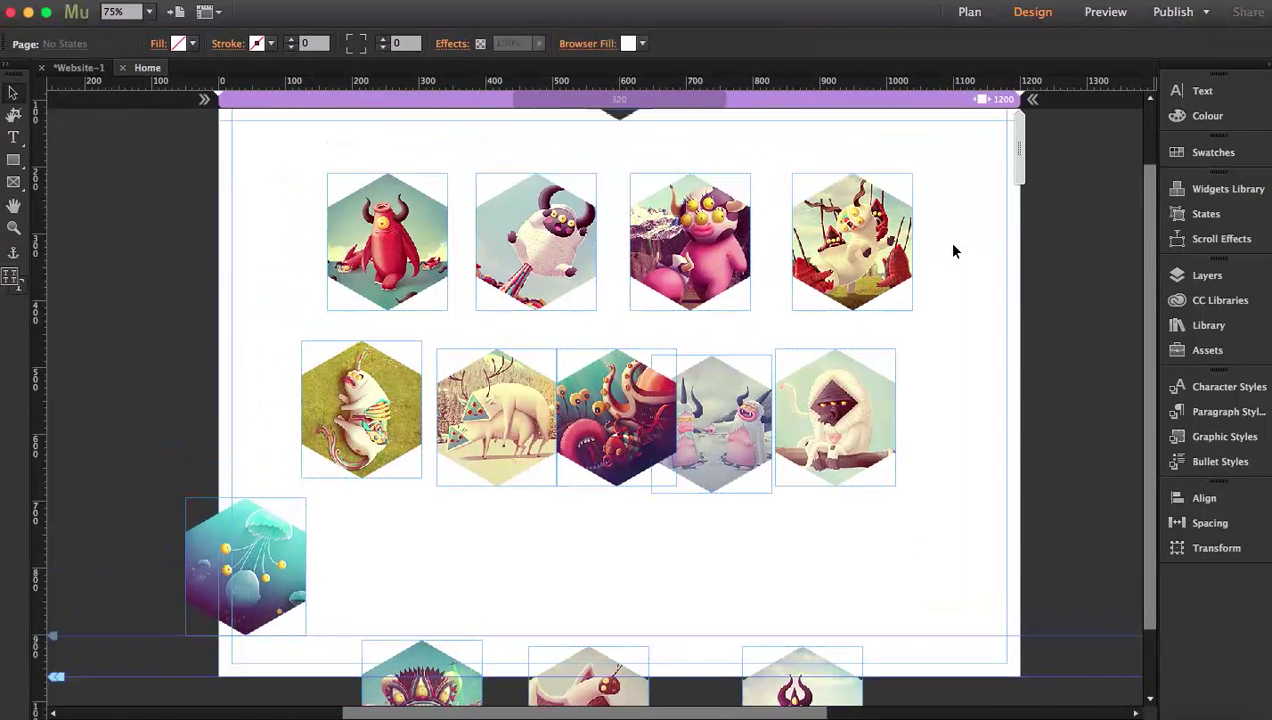
drag(756, 78, 762, 253)
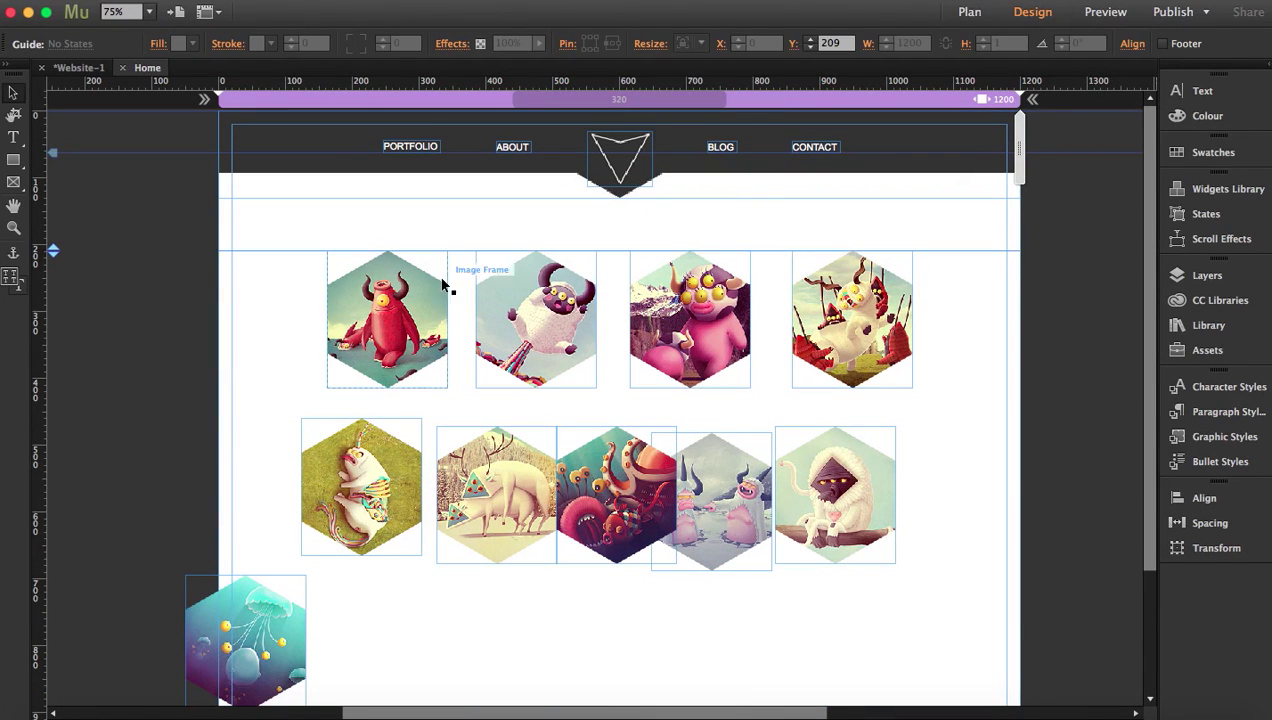
drag(415, 298, 428, 298)
drag(682, 298, 664, 298)
drag(822, 301, 779, 301)
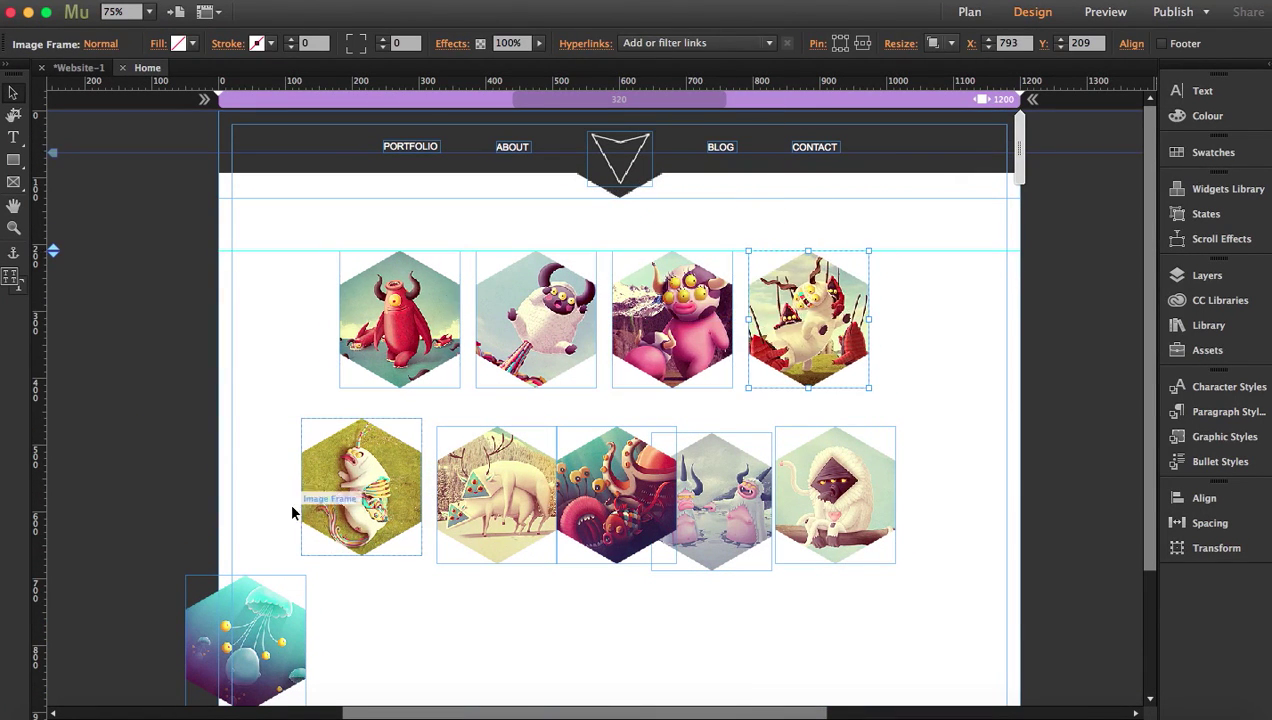
Tuck the yellow, deer, octopus and other second-row hexagons up under the first row
drag(350, 499, 321, 446)
drag(500, 486, 470, 424)
drag(616, 492, 602, 431)
drag(738, 525, 760, 451)
drag(853, 514, 890, 455)
scroll(620, 520, down, 2)
drag(252, 592, 431, 452)
Move the monster, pink bird and last monster hexagons up into row three
drag(412, 657, 527, 515)
drag(584, 660, 668, 515)
drag(802, 632, 809, 486)
Shift the whole hexagon group slightly right, zoom out to 25% and lower the page's bottom edge
key(super+a)
drag(747, 363, 757, 362)
click(85, 517)
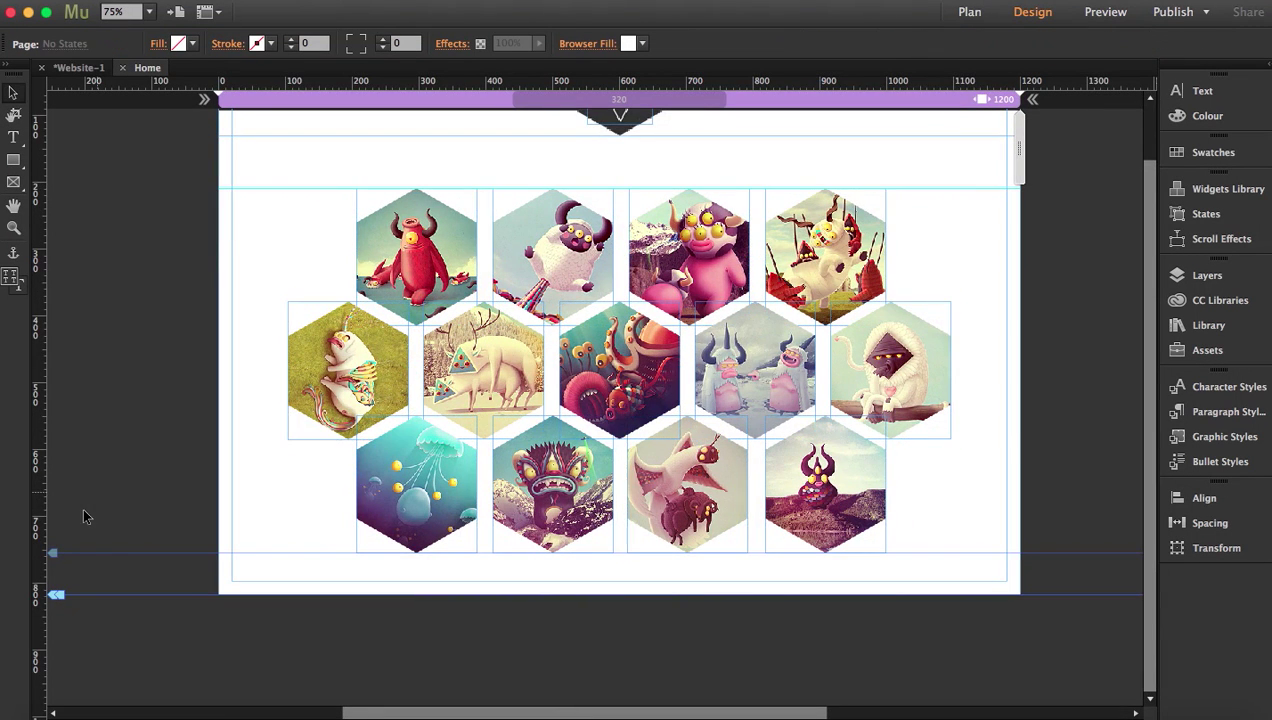
key(super+minus)
key(super+minus)
click(14, 92)
drag(53, 291, 58, 352)
Undo the page-length change and nudge the reselected hexagon group slightly right
key(super+z)
key(super+z)
key(super+z)
key(super+z)
key(super+z)
key(super+z)
key(super+z)
key(super+z)
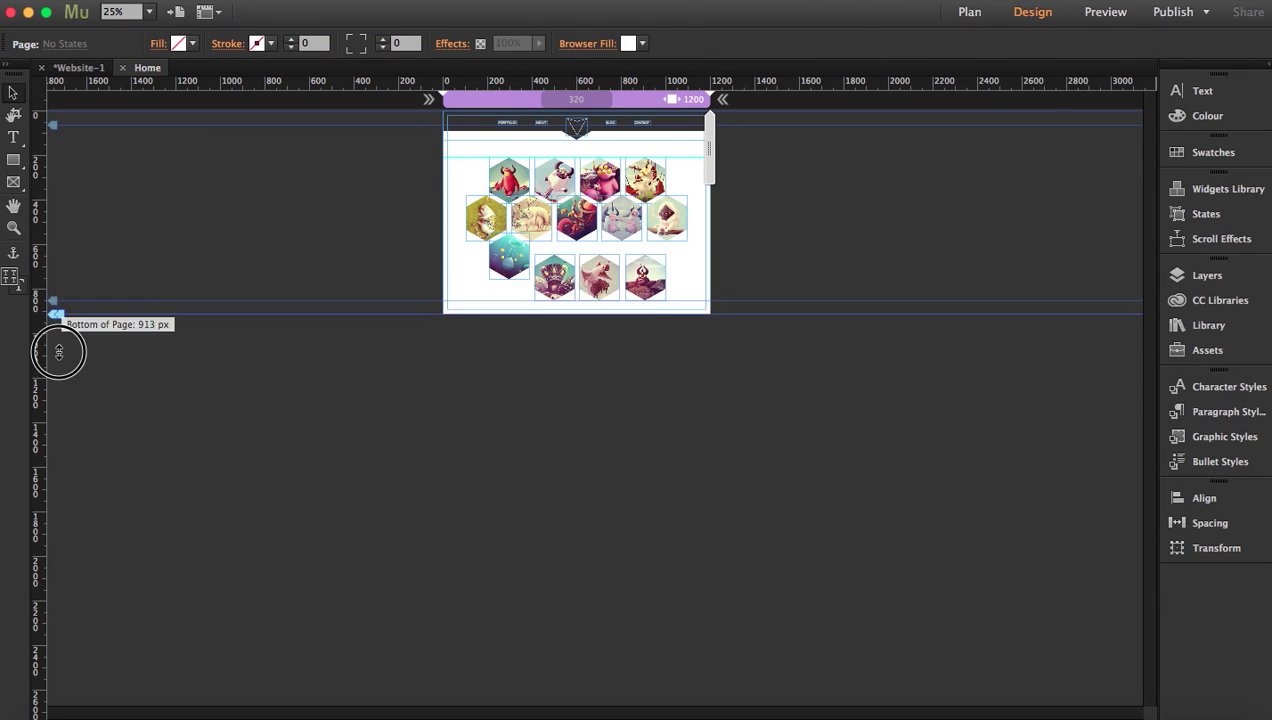
key(super+shift+z)
key(super+shift+z)
key(super+shift+z)
key(super+shift+z)
key(super+shift+z)
key(super+shift+z)
click(732, 225)
drag(692, 256, 477, 168)
drag(664, 216, 670, 216)
At 50% zoom, adjust the last third-row hexagon and draw a full-width rectangle below the honeycomb
key(super+plus)
drag(759, 386, 757, 386)
click(17, 161)
mouse_move(349, 471)
mouse_down()
mouse_move(897, 676)
mouse_move(877, 662)
mouse_move(877, 645)
mouse_move(888, 651)
mouse_up()
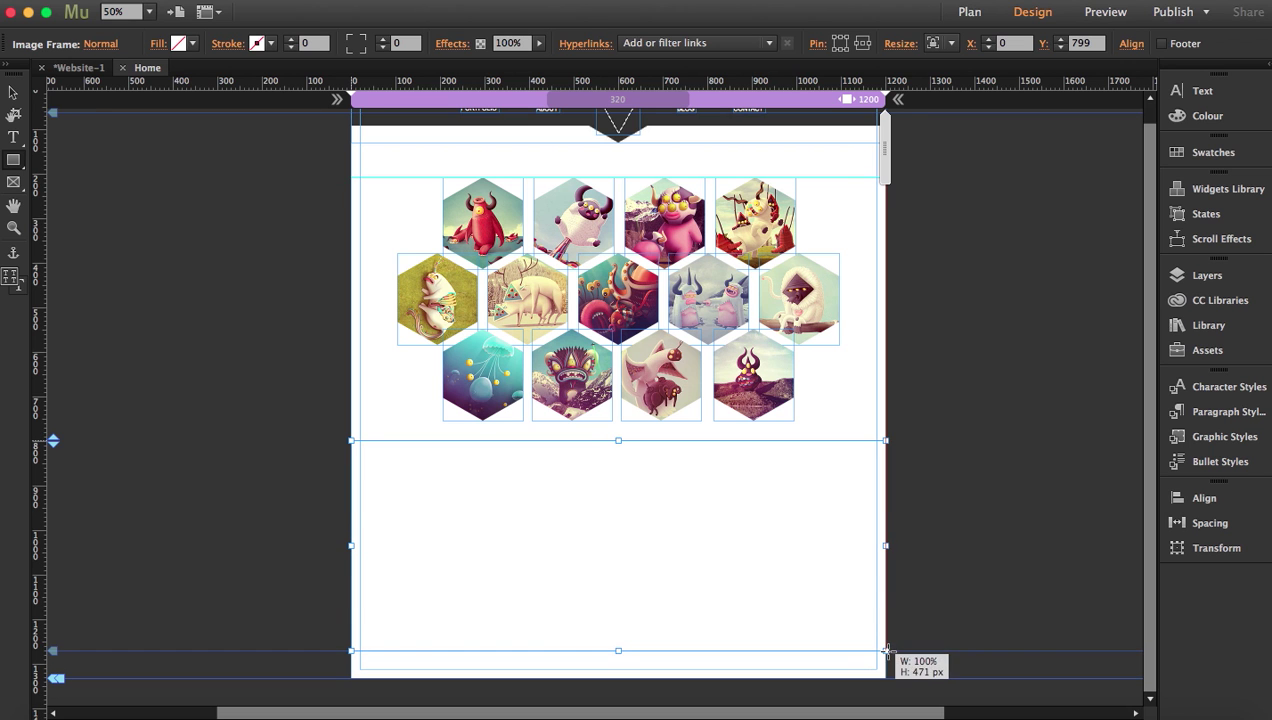
Fill the band rectangle with teal 2EB398 and move it about 16 px lower
click(1205, 115)
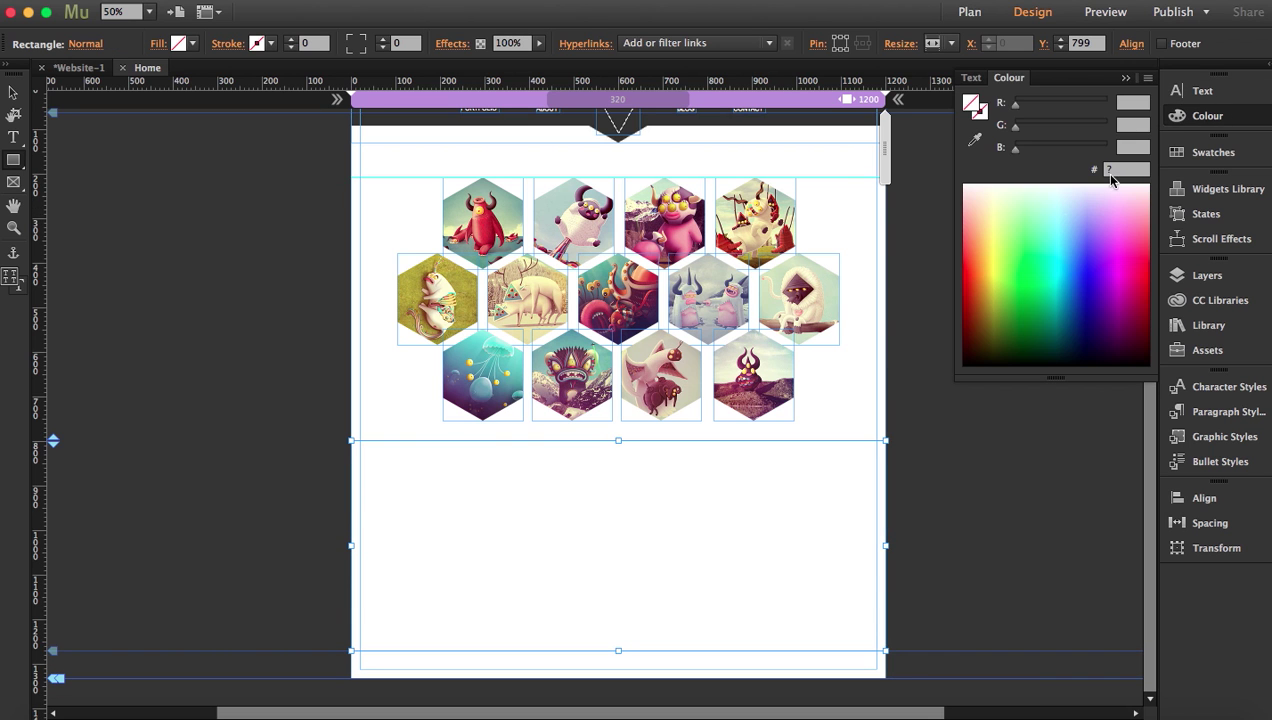
click(1110, 171)
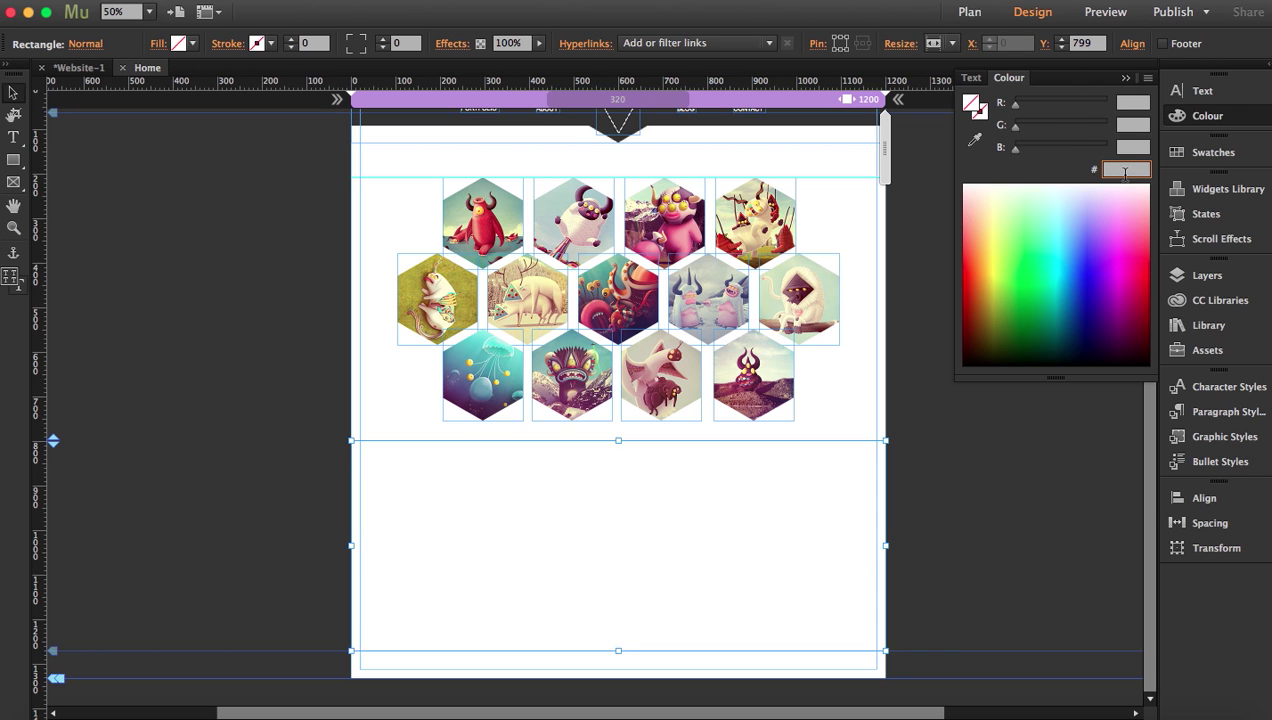
text(2EB398)
key(Return)
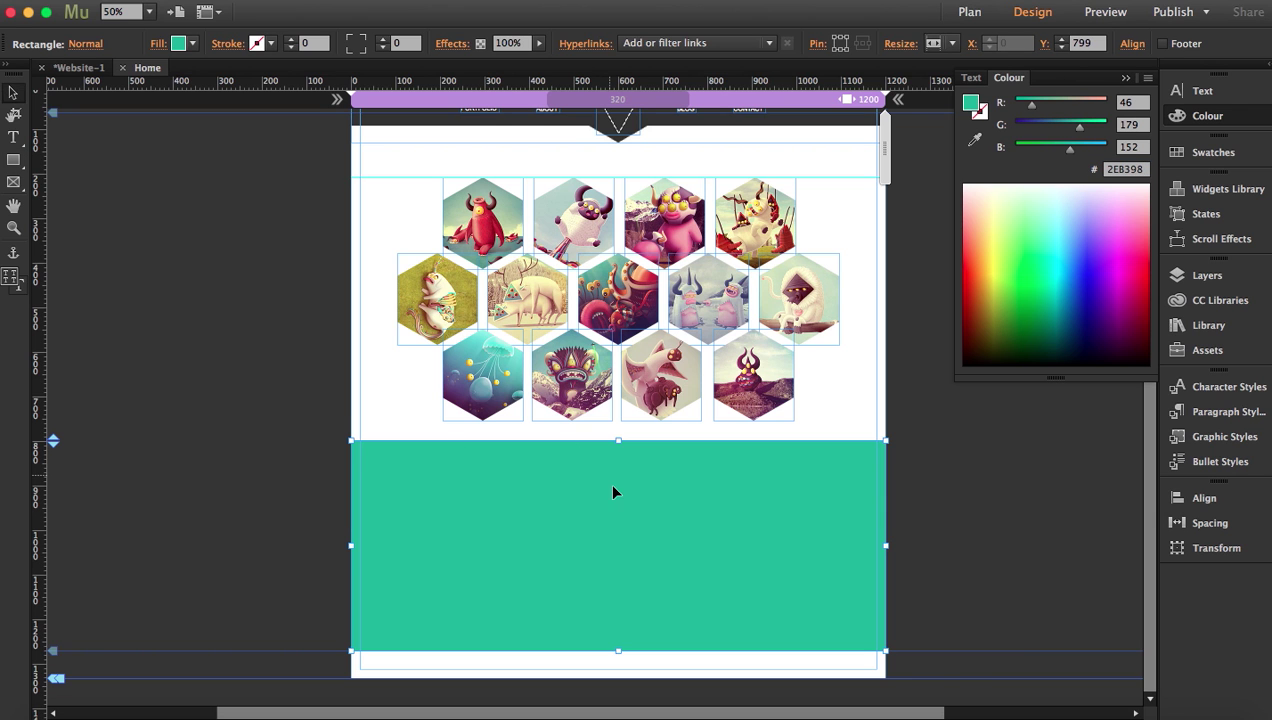
drag(667, 503, 666, 520)
click(932, 508)
click(803, 285)
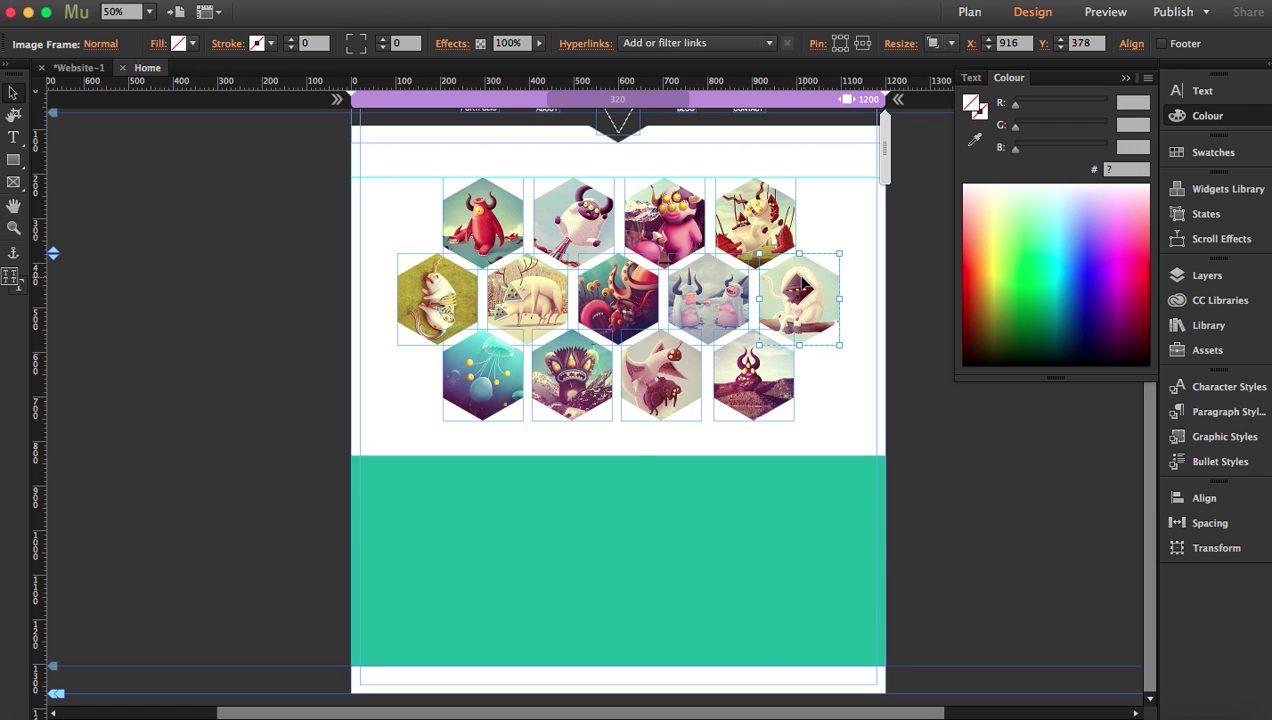
Drop a copy of the yeti hexagon into the teal band and bring it to the front
drag(803, 285, 443, 558)
right_click(443, 558)
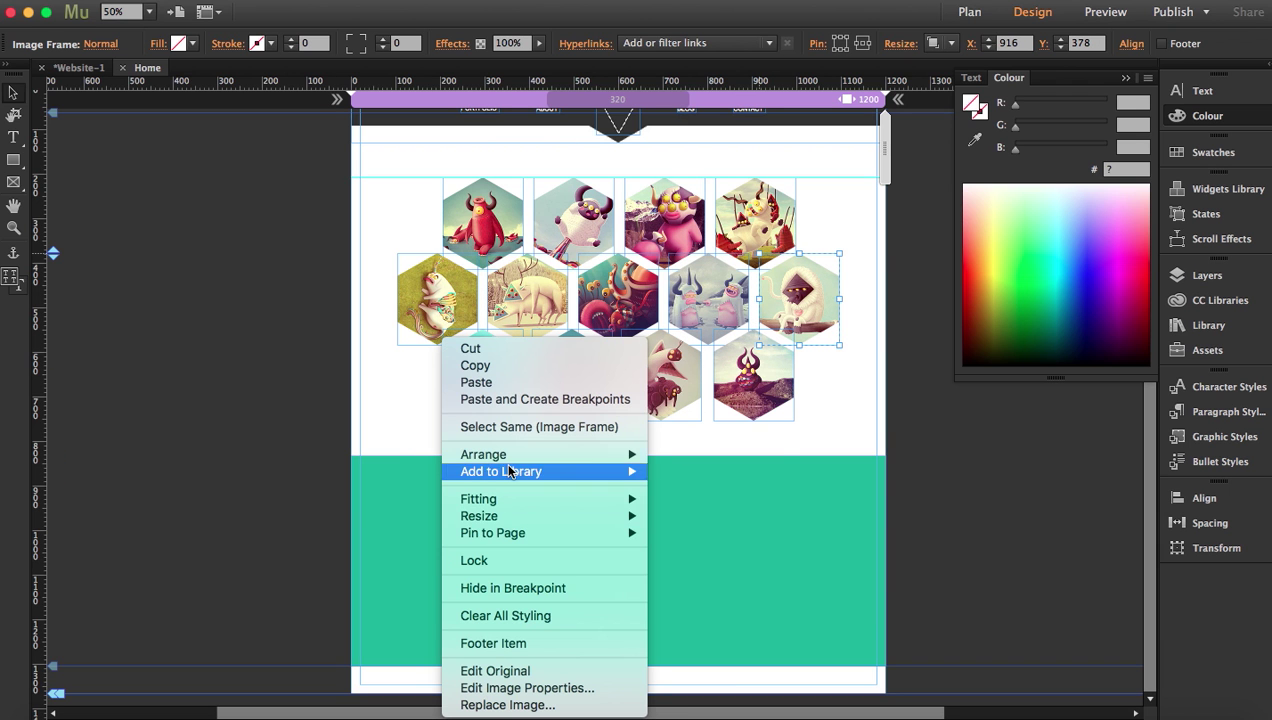
mouse_move(610, 460)
click(704, 454)
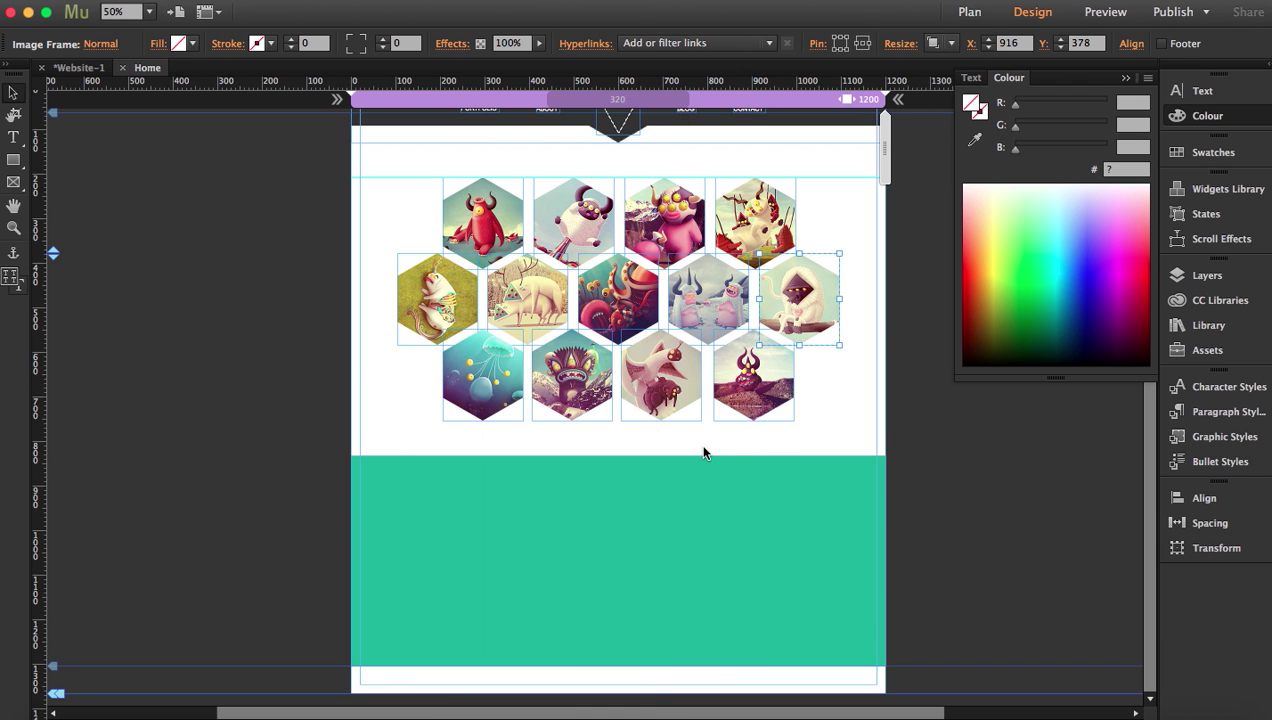
Send the teal rectangle to the back and enlarge the yeti copy slightly
click(655, 510)
right_click(656, 513)
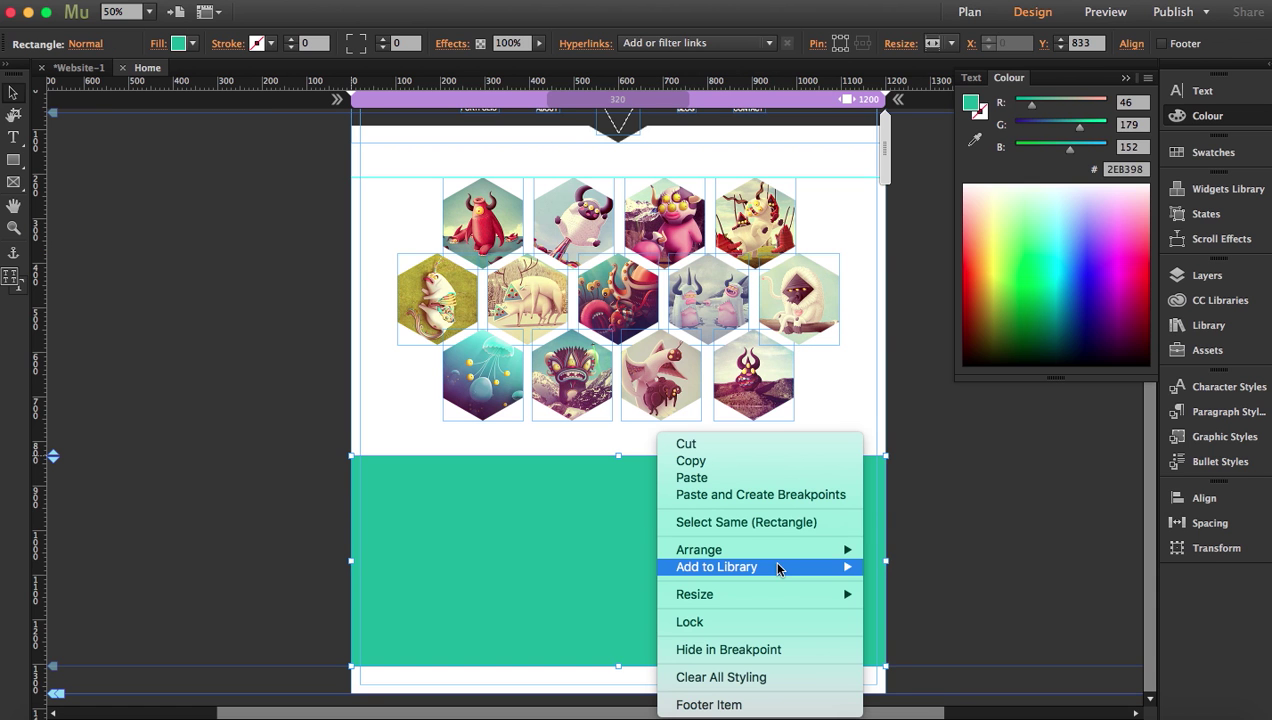
mouse_move(781, 549)
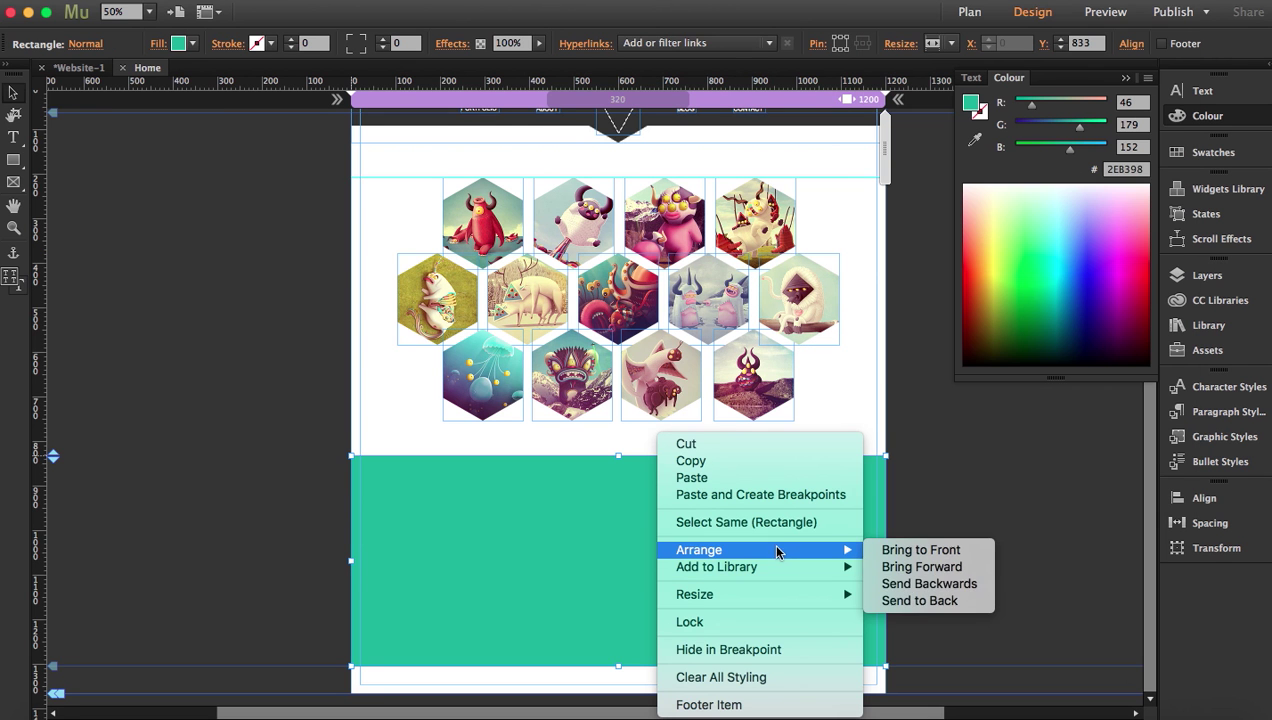
click(905, 600)
click(432, 573)
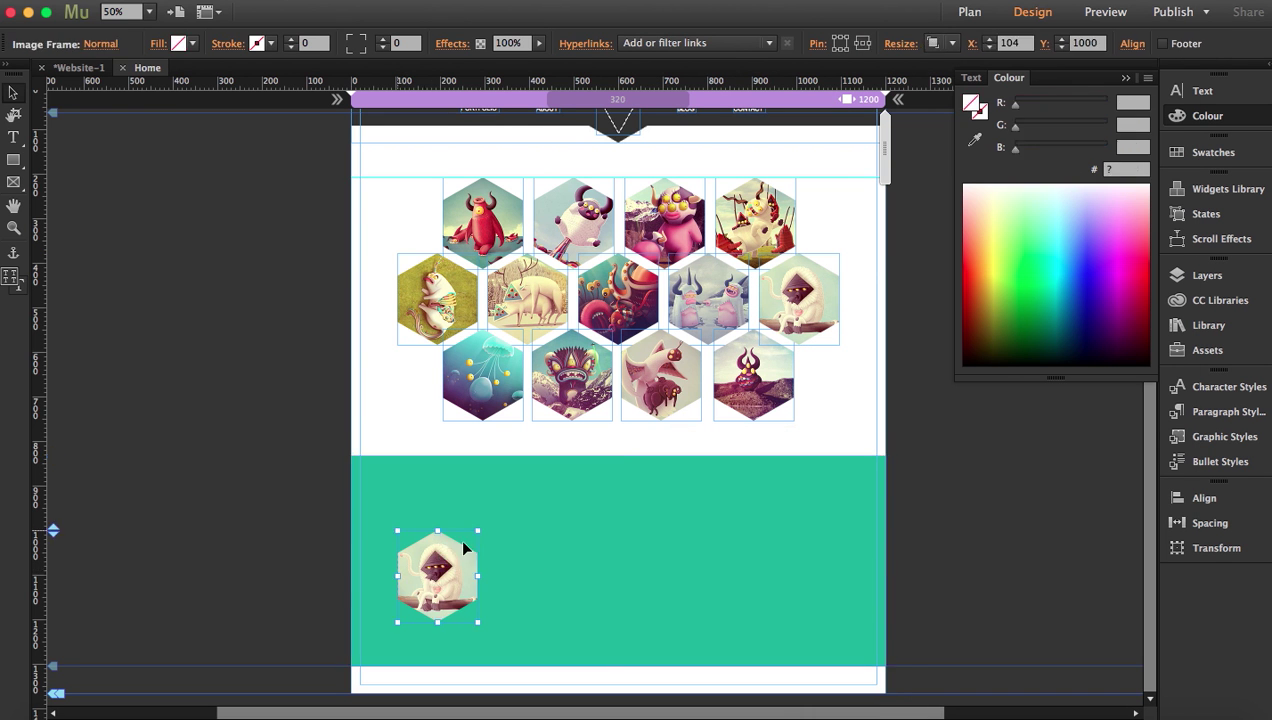
drag(480, 528, 470, 552)
Scroll hexal.psd down to the green profile band and Get In Touch contact form
click(1023, 712)
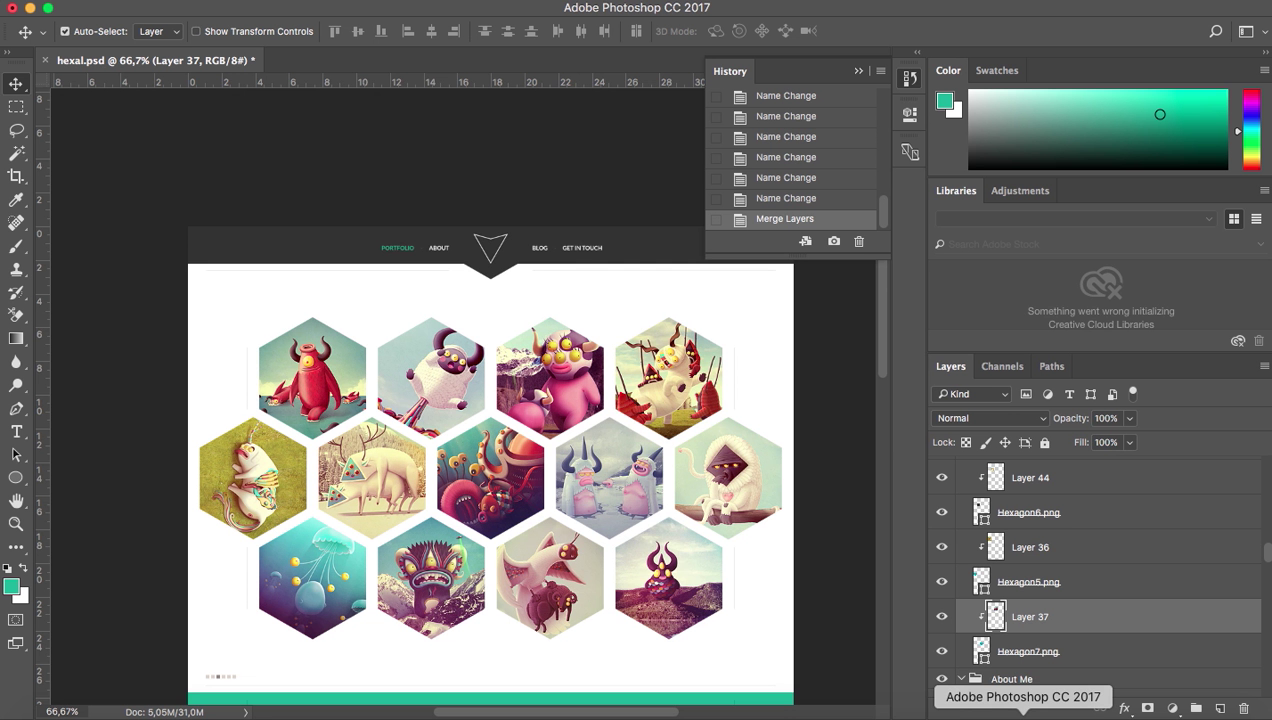
scroll(514, 434, down, 5)
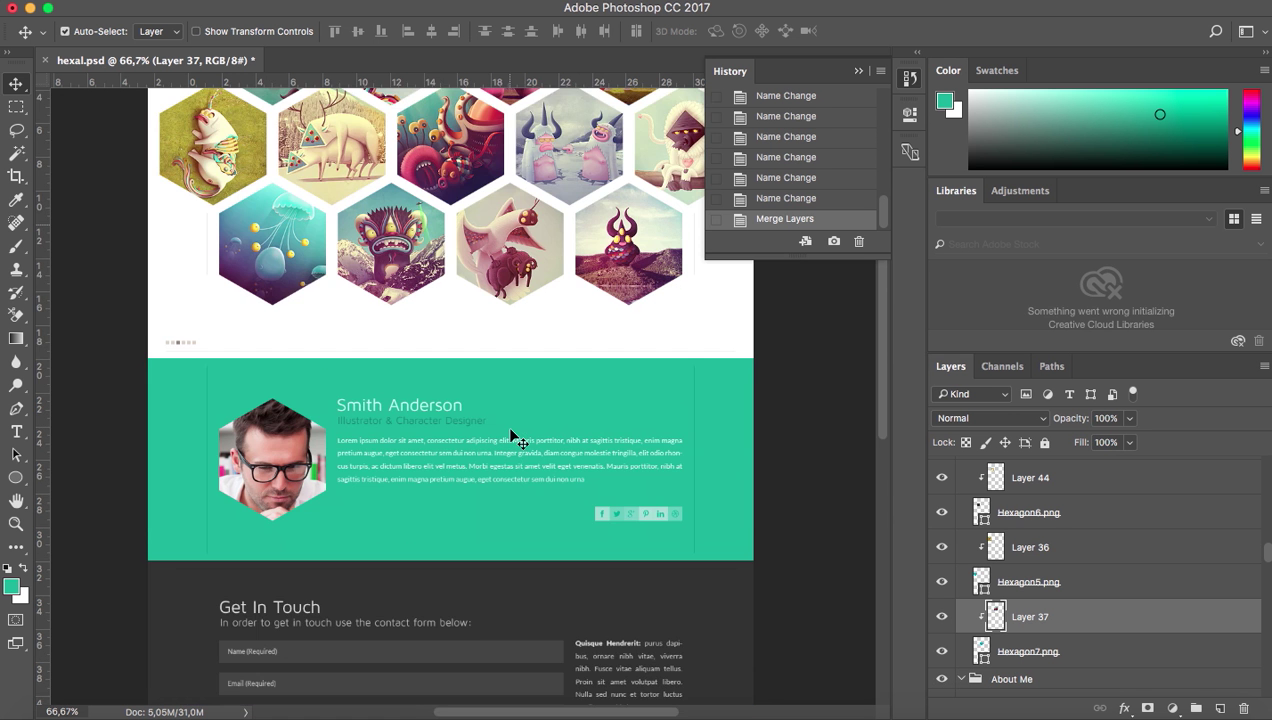
scroll(512, 437, down, 5)
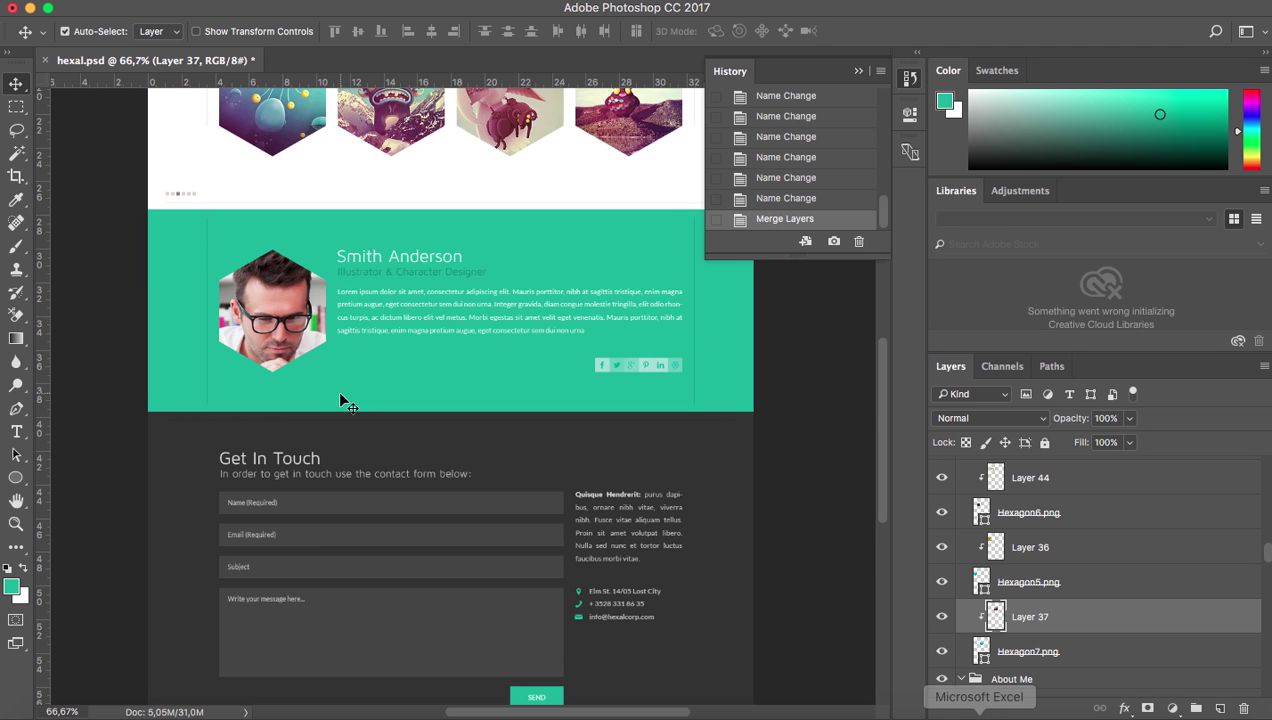
Create a name text frame in the teal band with white text at size 36
click(1067, 714)
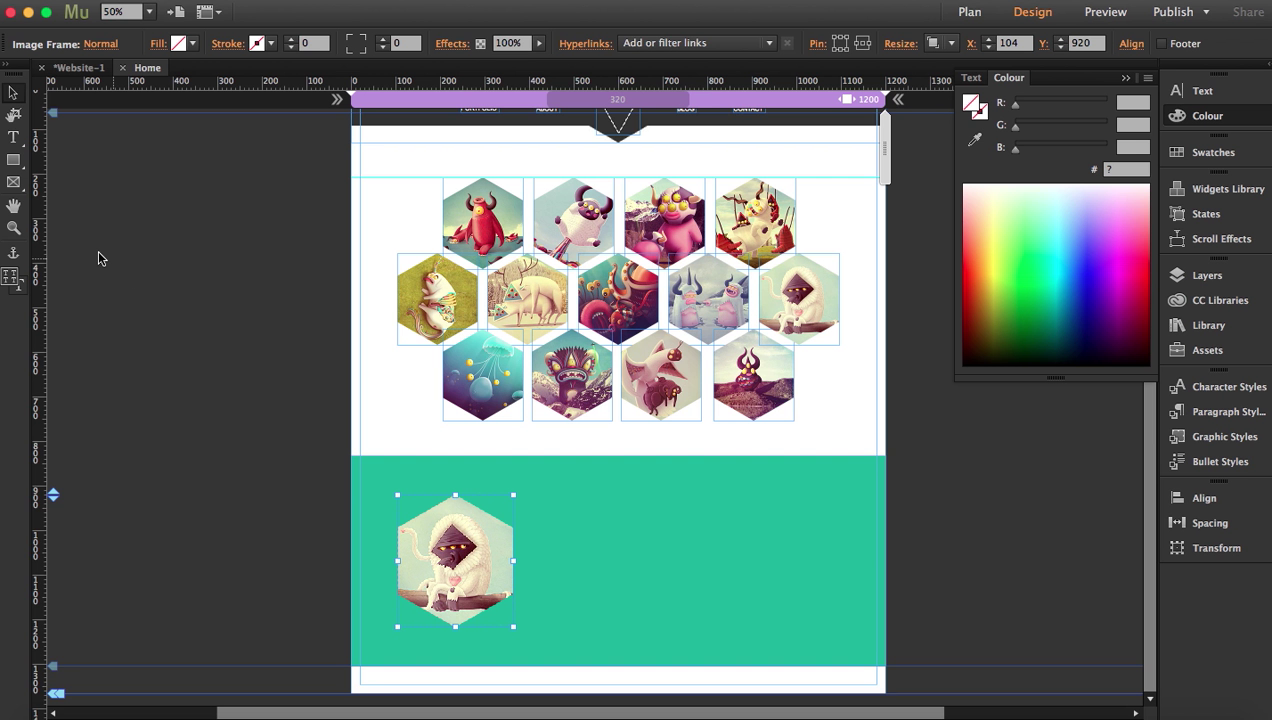
drag(559, 491, 714, 519)
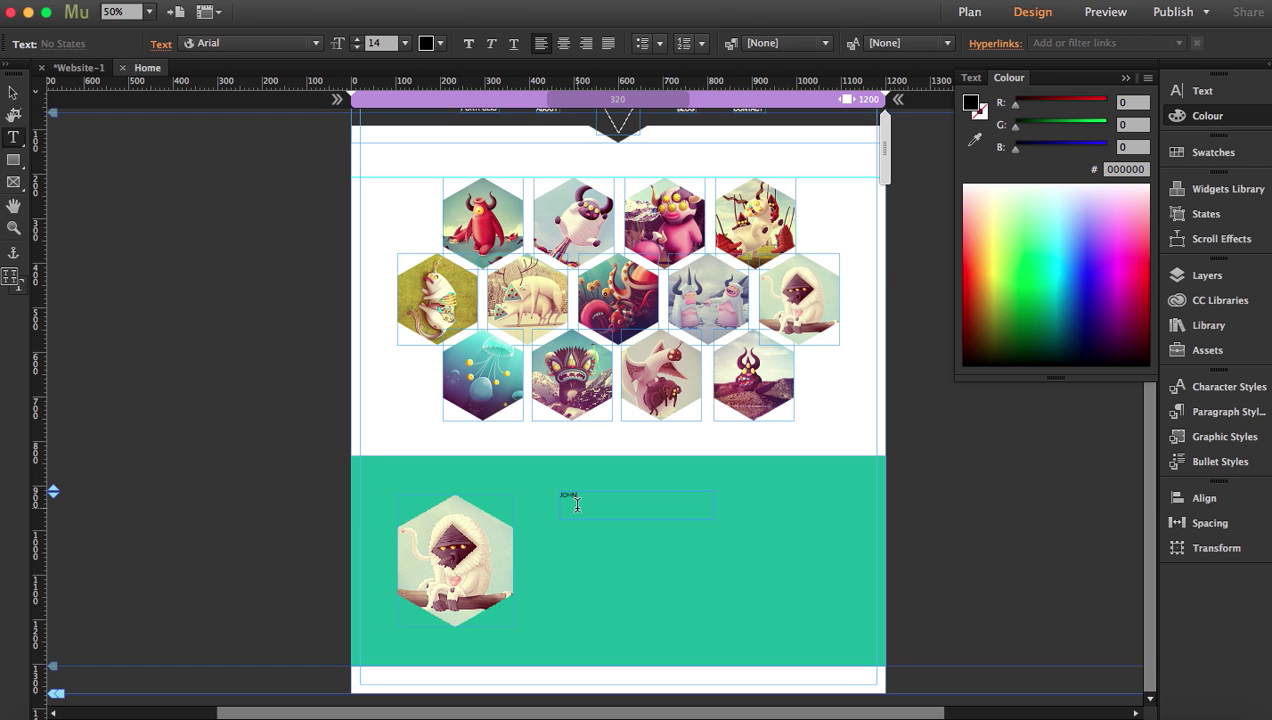
drag(596, 495, 539, 494)
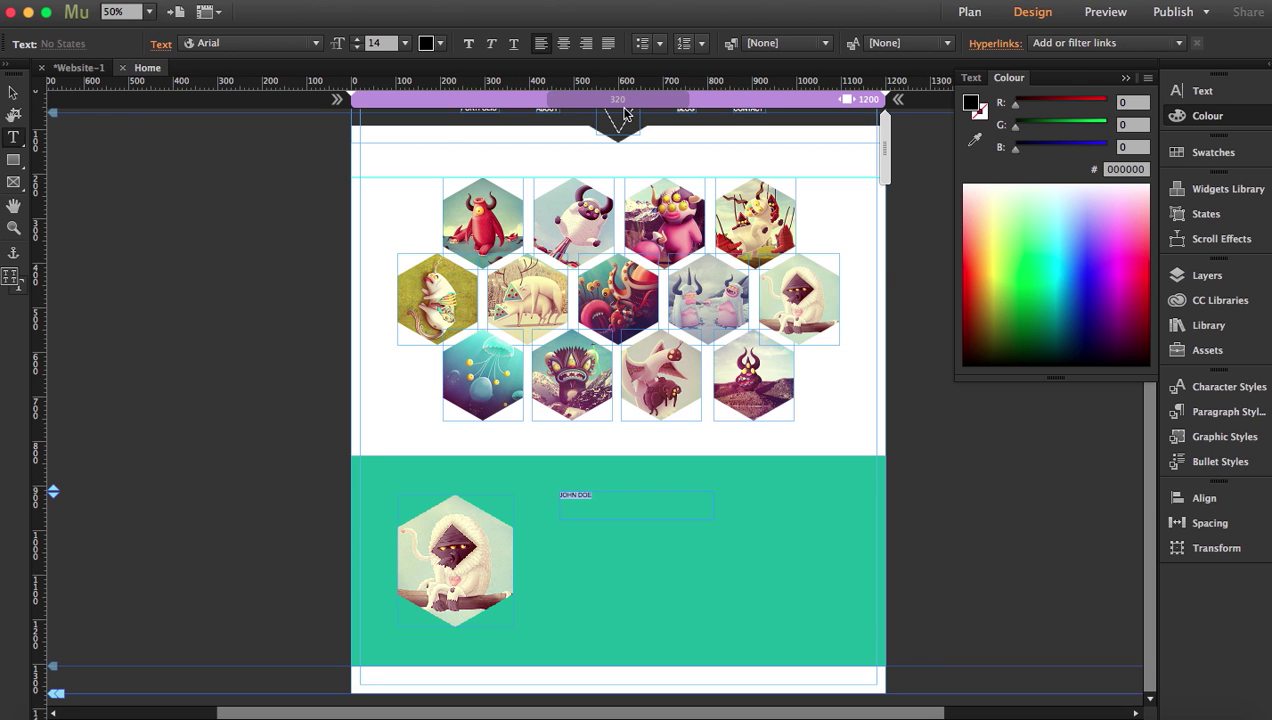
click(404, 43)
click(424, 259)
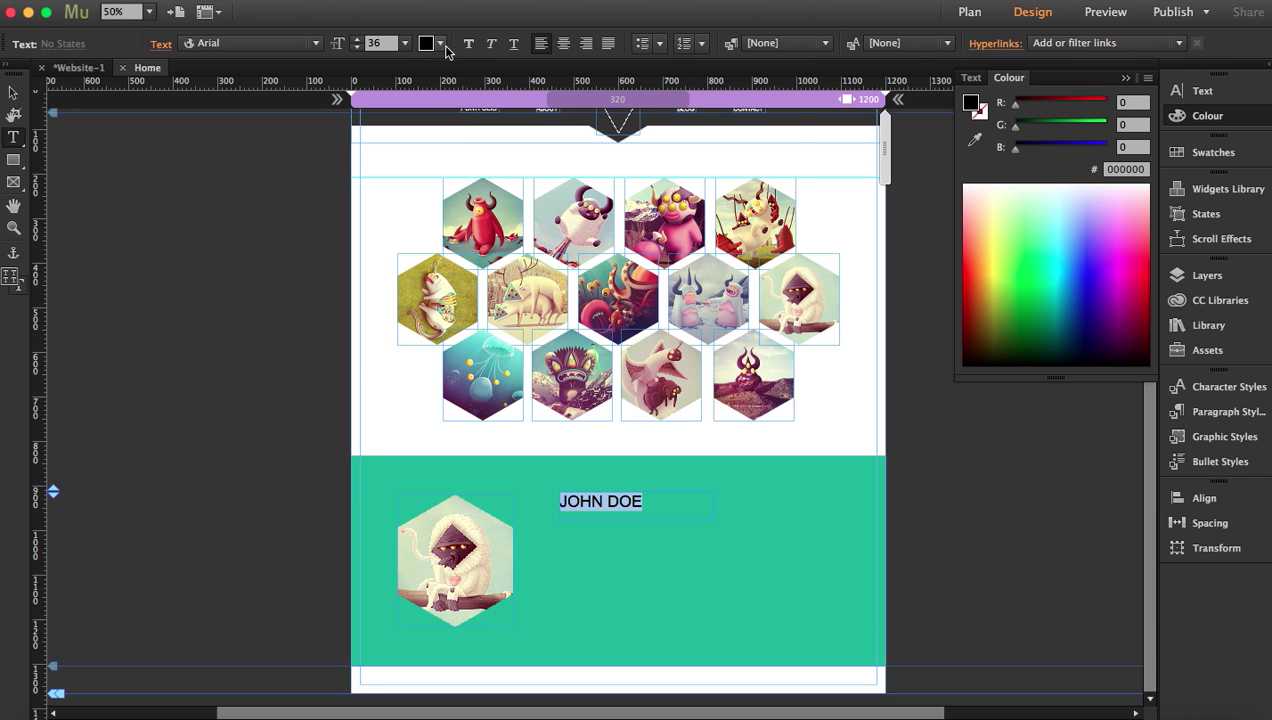
click(442, 46)
click(665, 69)
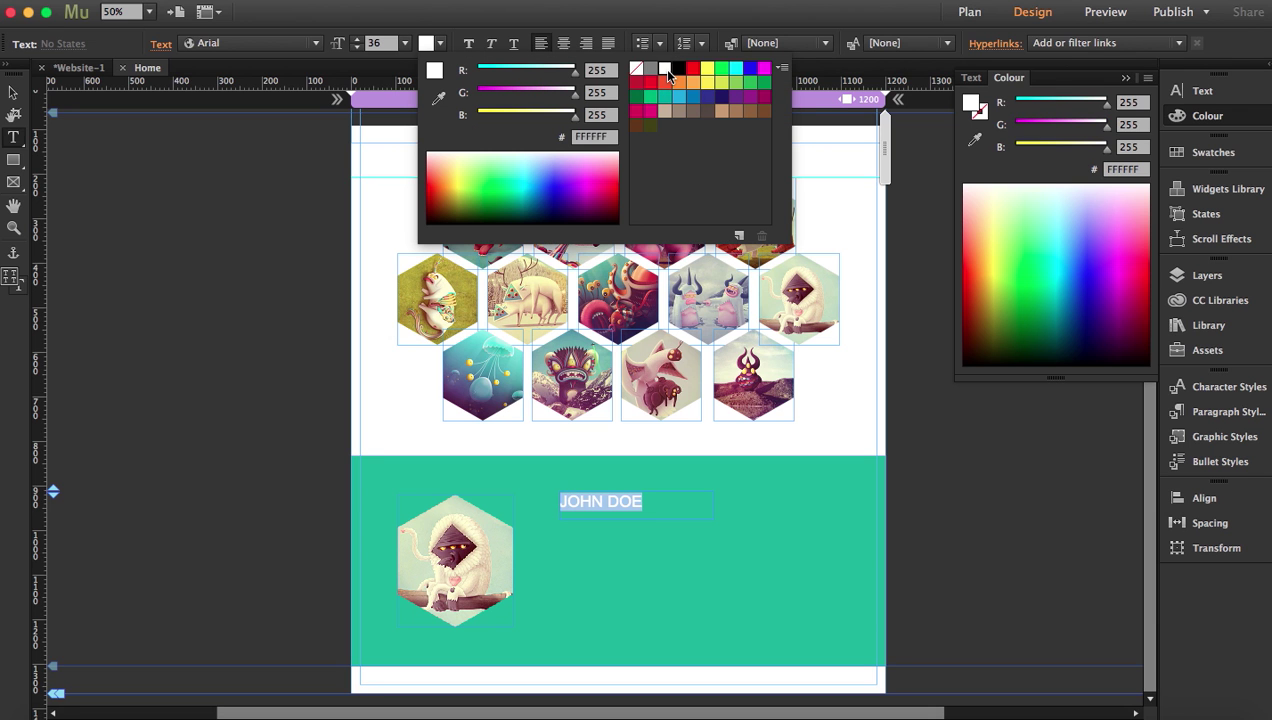
click(321, 43)
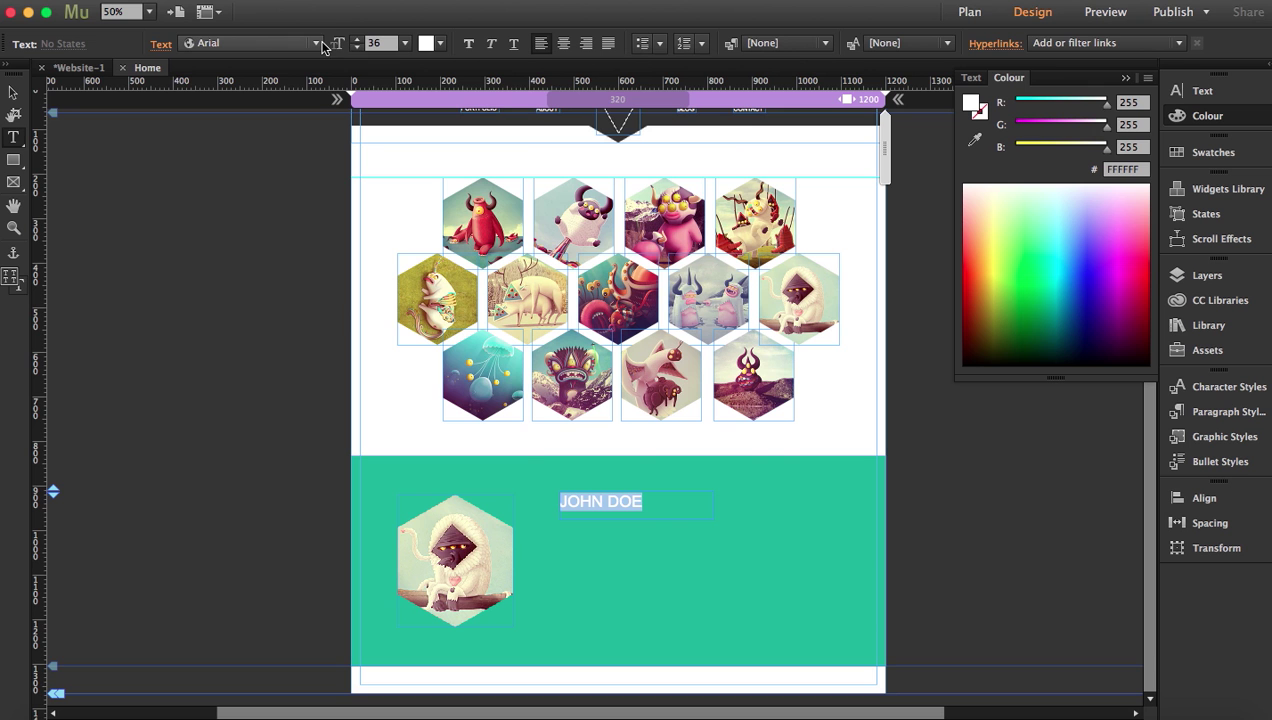
click(318, 44)
Change the name heading to Amable Sans size 48 and narrow its frame to fit
click(318, 44)
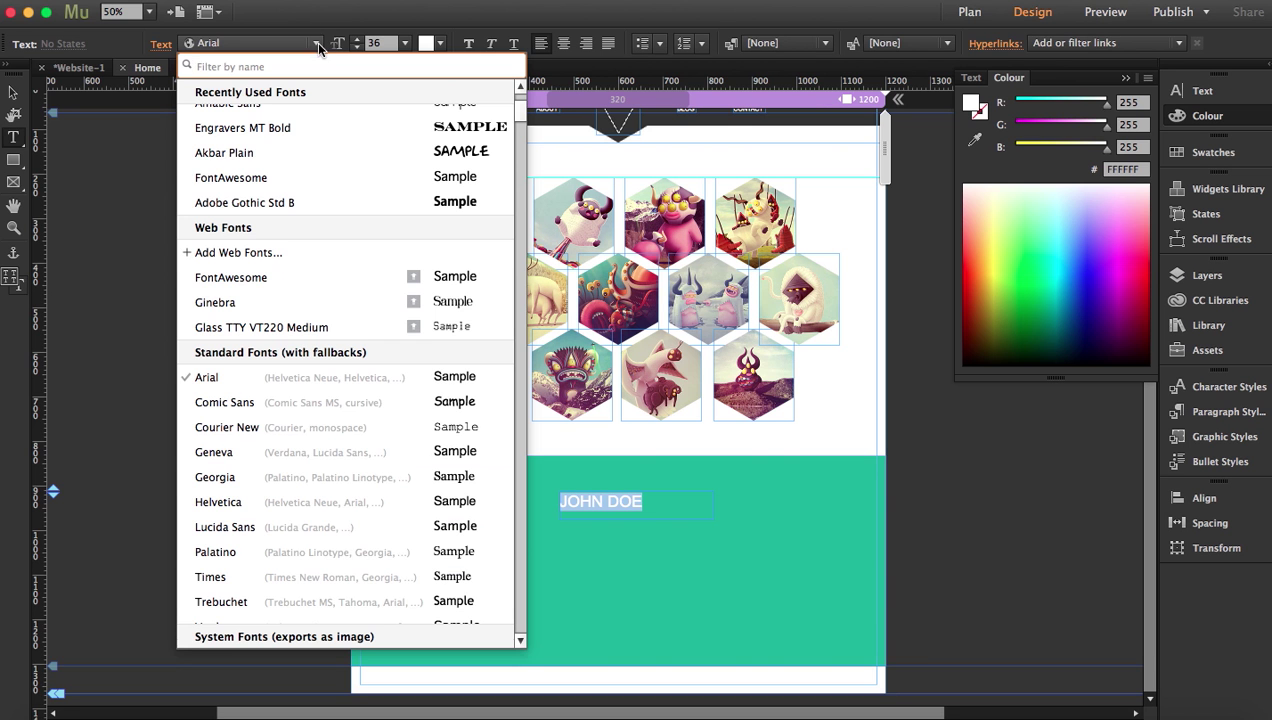
scroll(352, 160, up, 3)
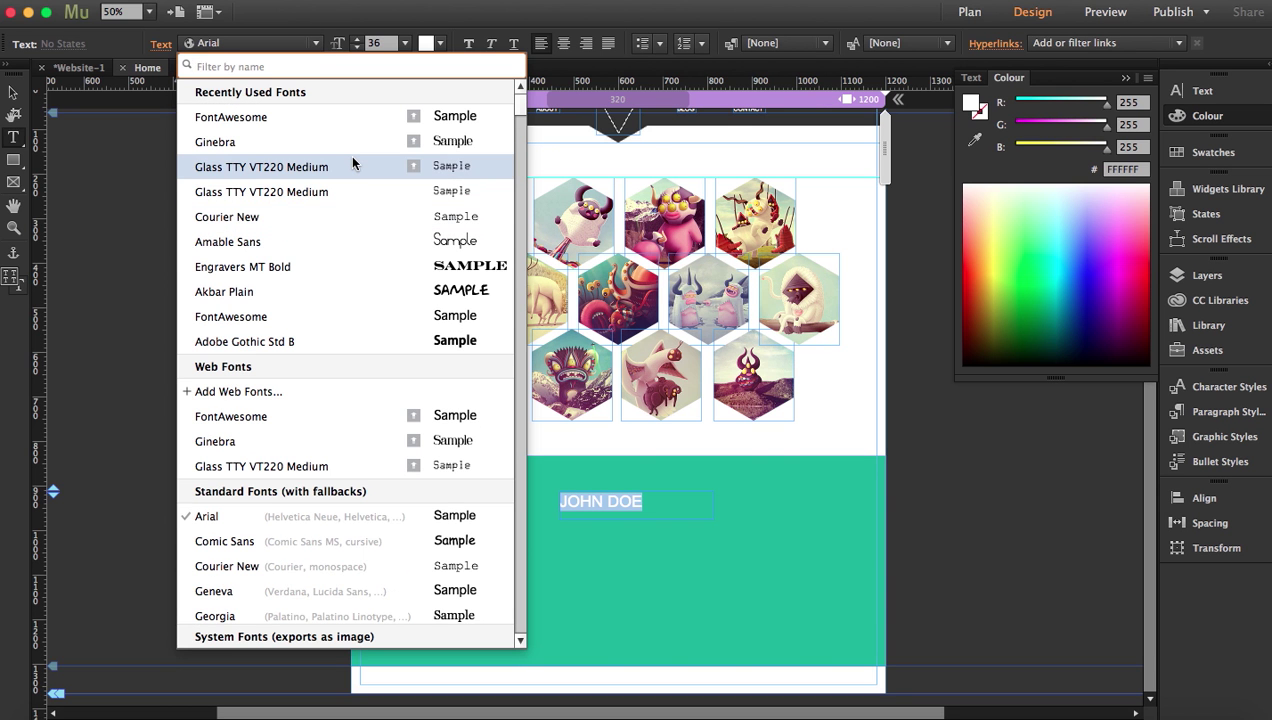
scroll(352, 163, down, 5)
scroll(352, 163, up, 2)
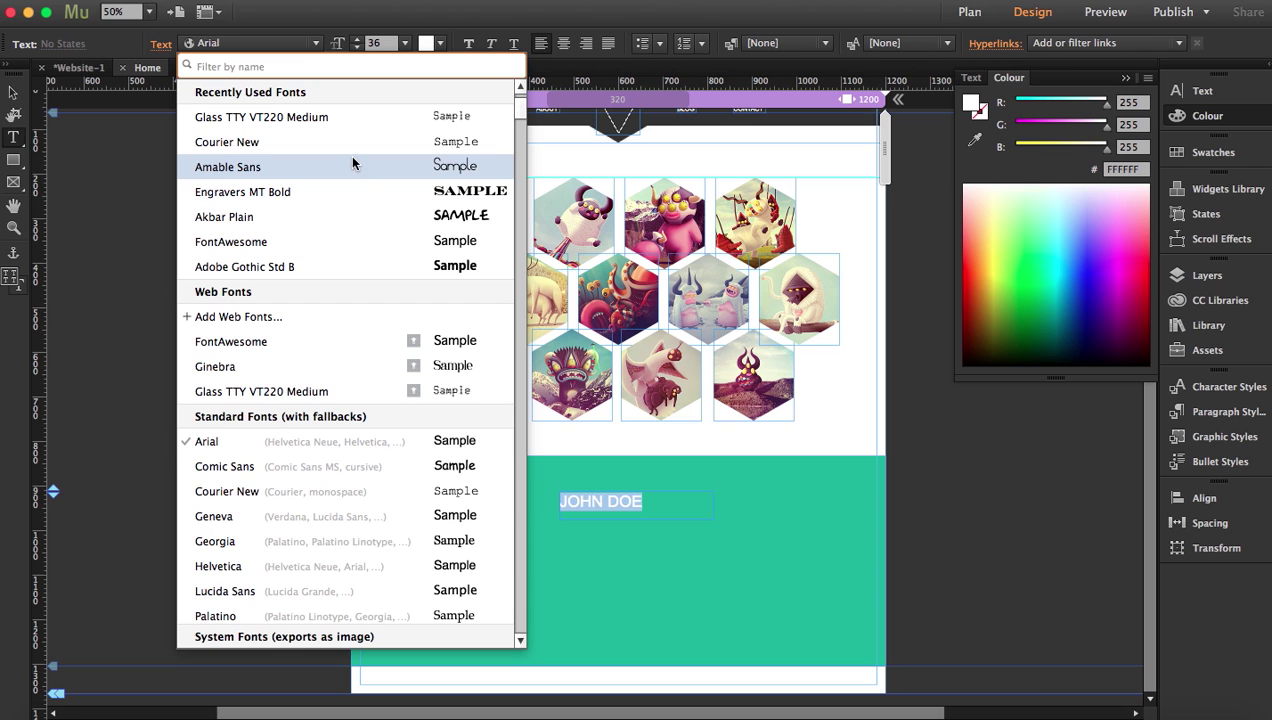
click(284, 166)
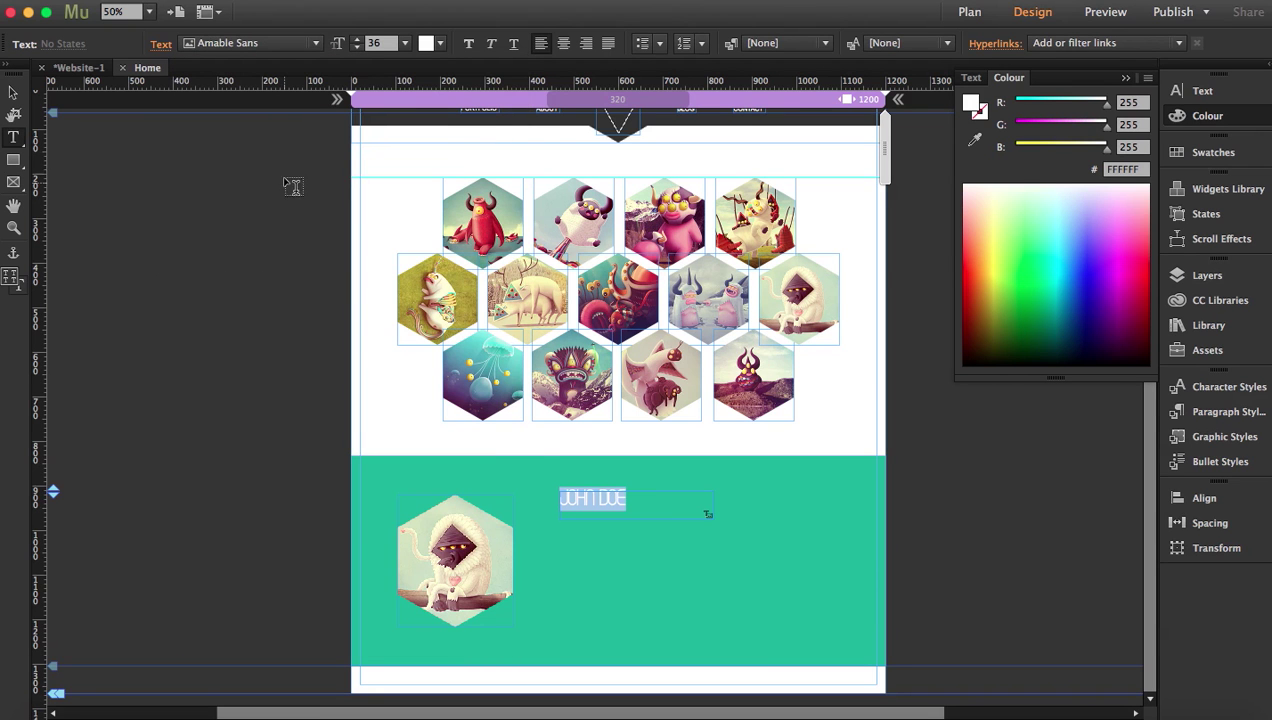
click(404, 43)
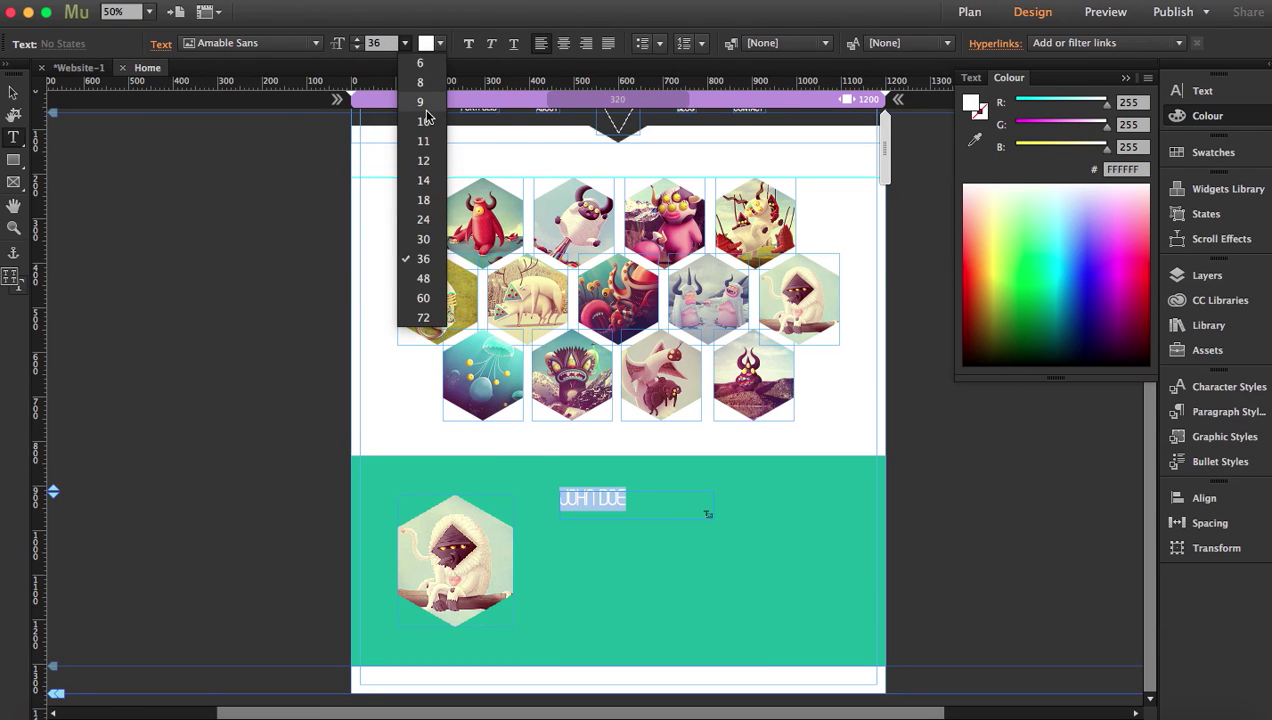
click(423, 278)
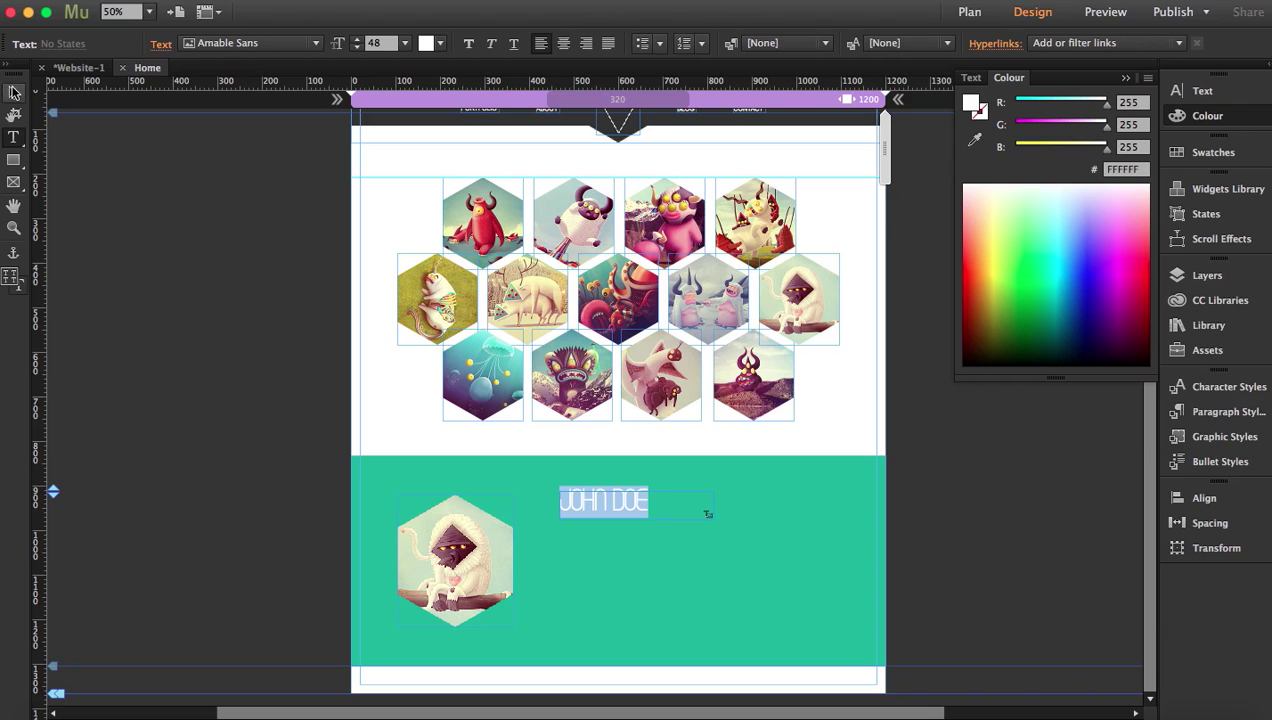
click(13, 91)
drag(710, 505, 607, 521)
Pick the about-me paragraph's text layer in hexal.psd and enter its text to copy it
click(1003, 712)
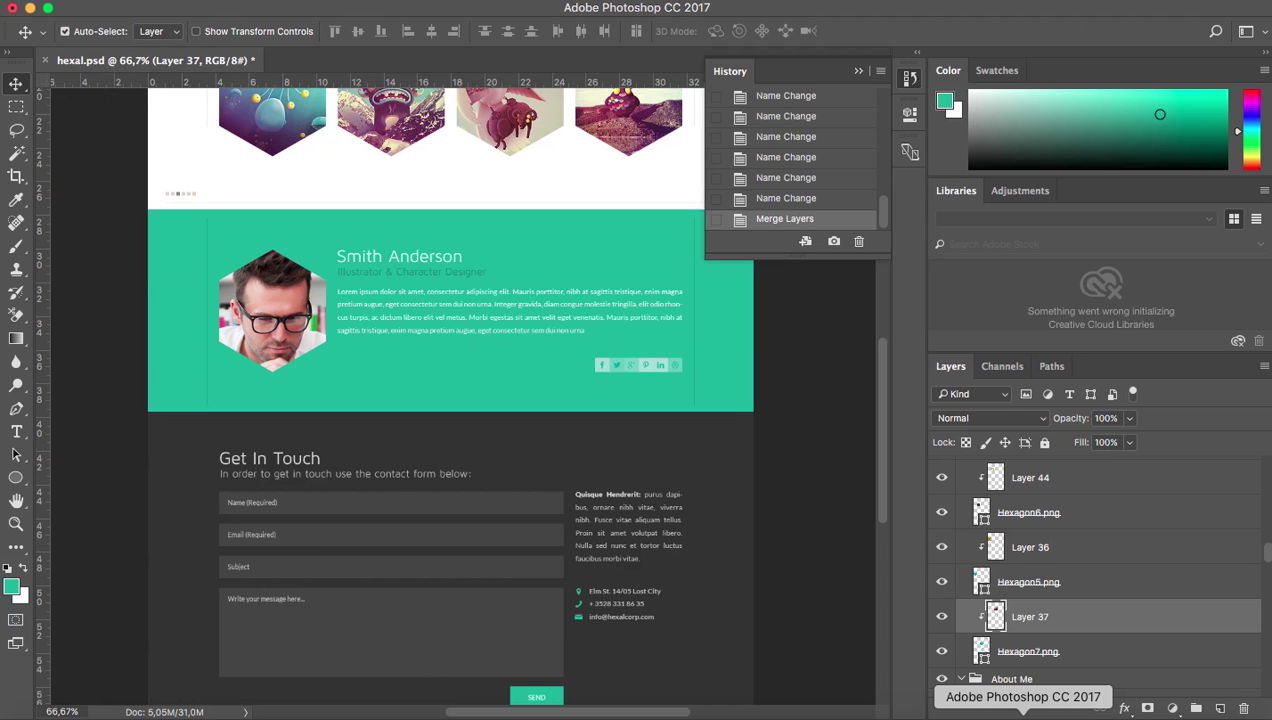
click(409, 330)
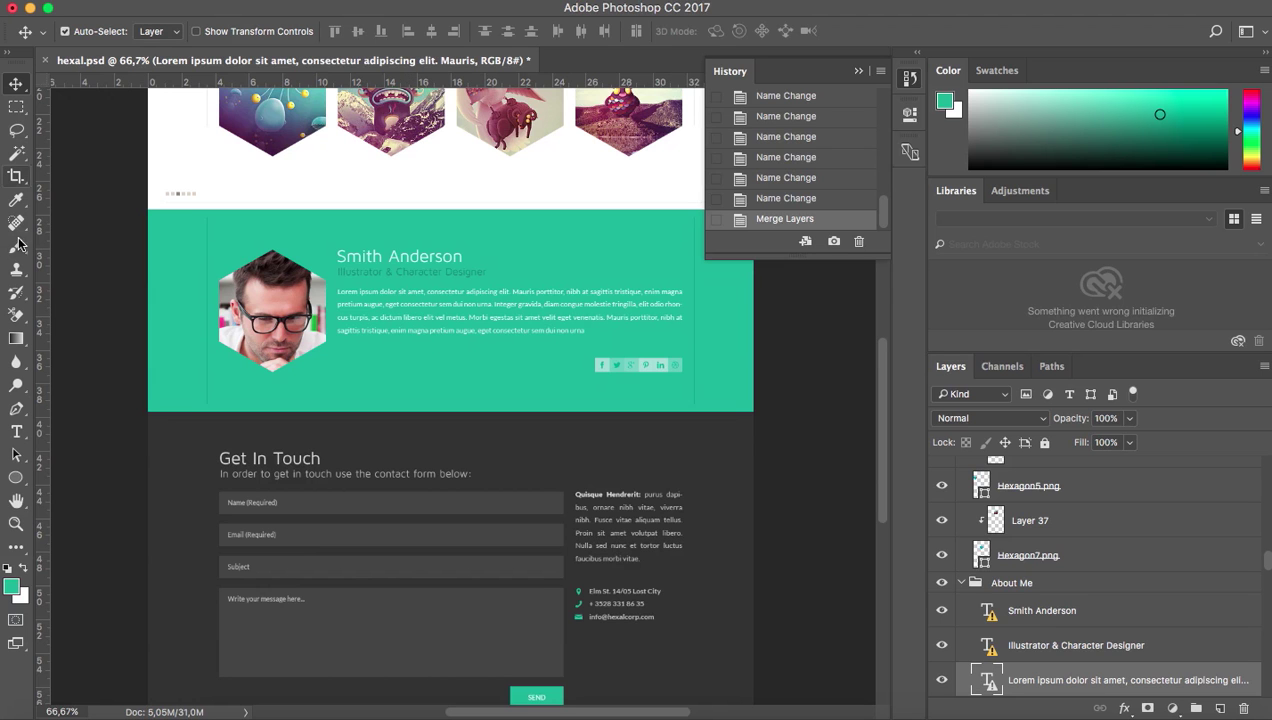
click(22, 440)
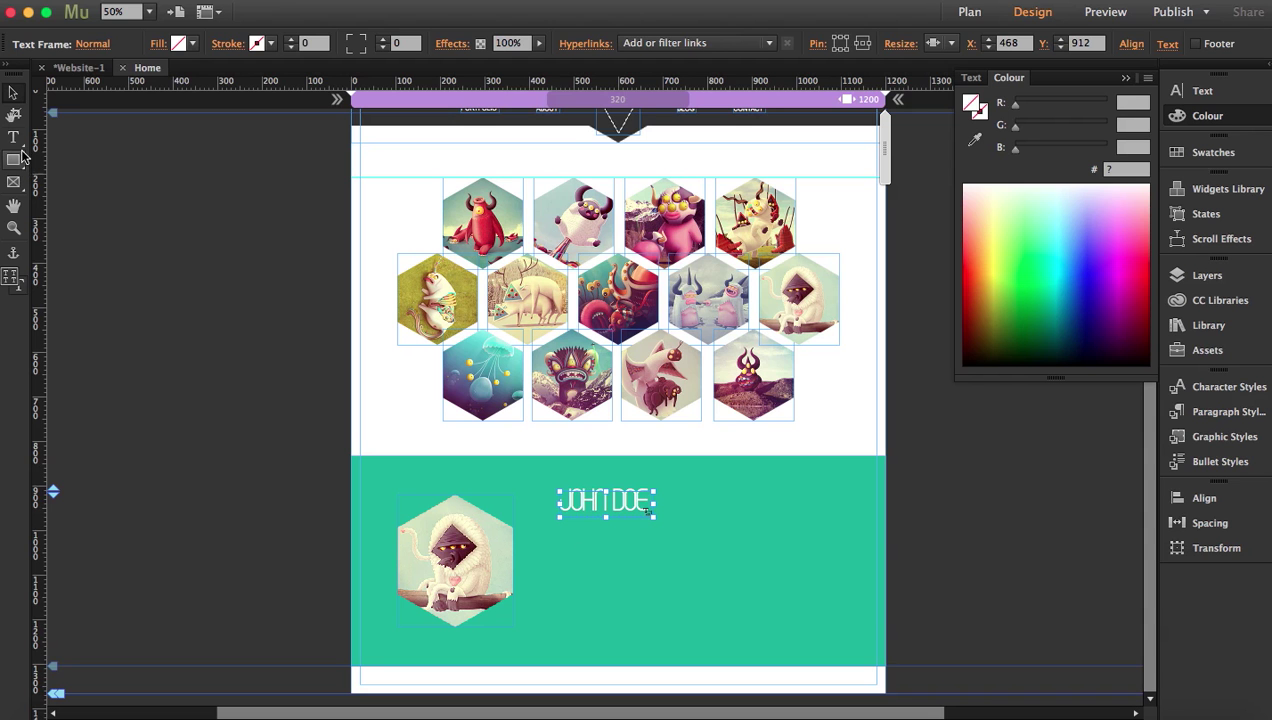
Draw a body text frame in the teal band and paste the copied Lorem ipsum text
click(13, 137)
drag(559, 554, 843, 627)
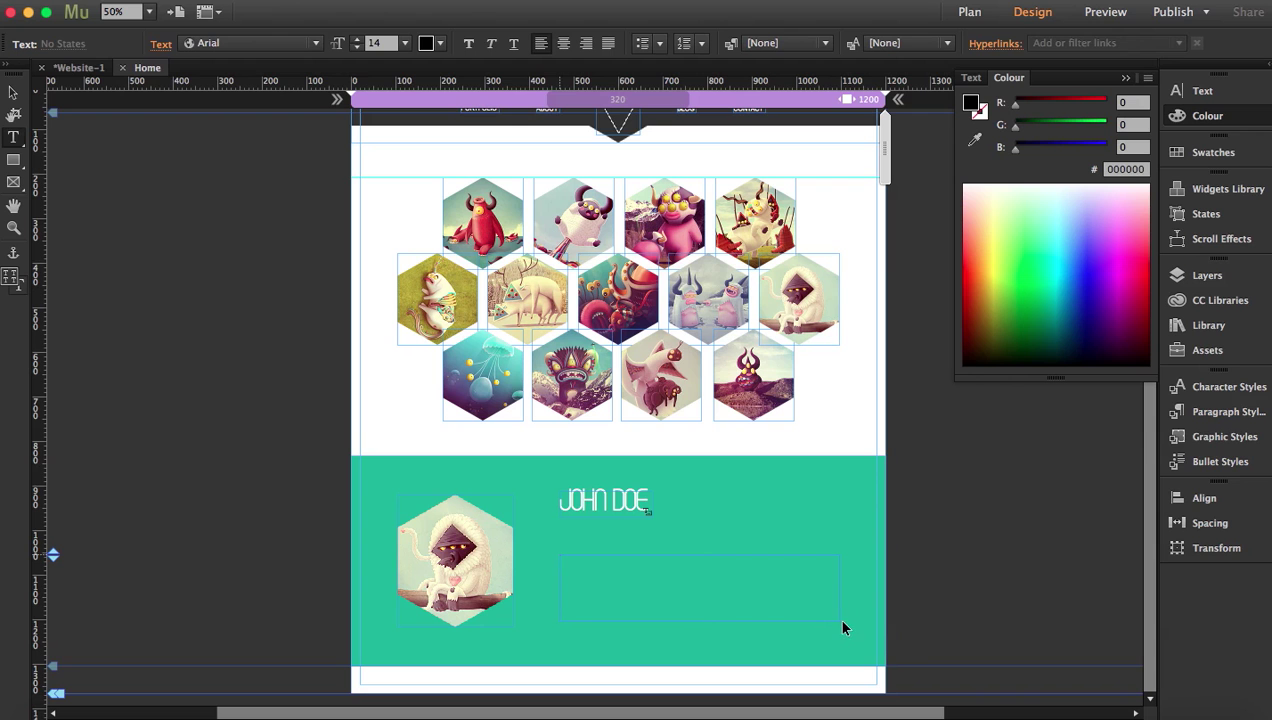
key(super+v)
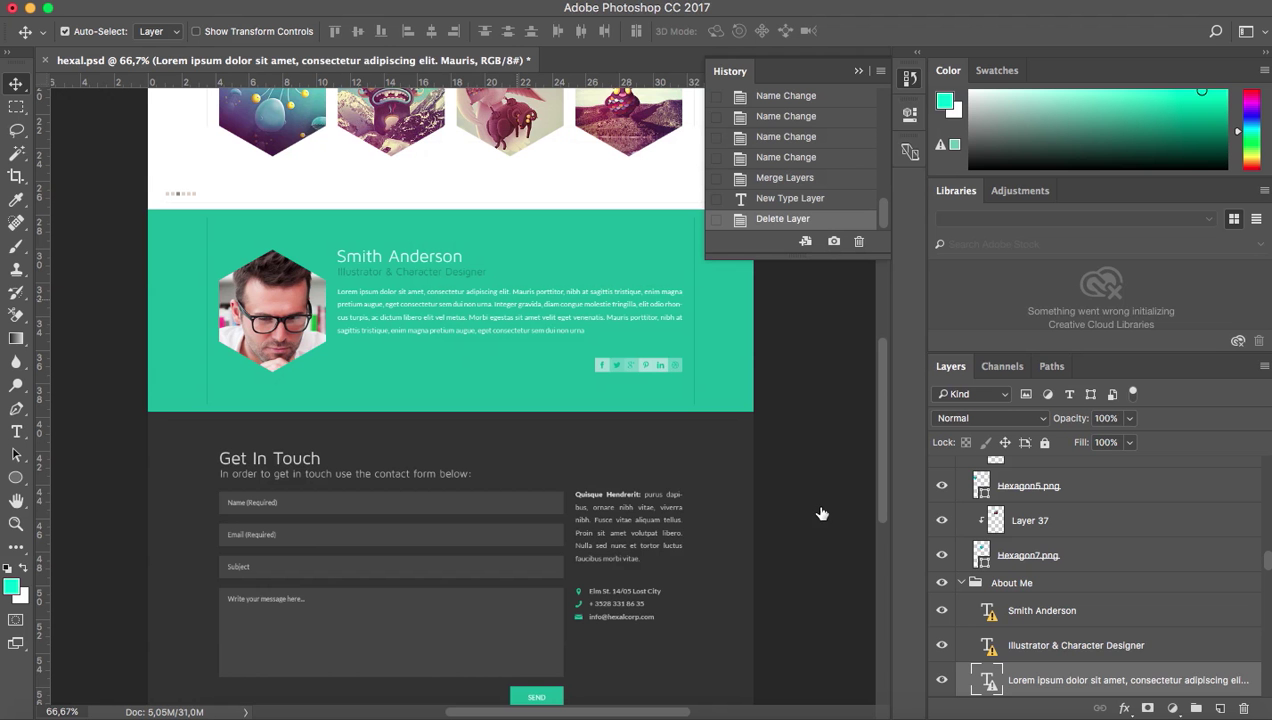
Paste 'Illustrator & Character Designer' into a new frame just below the name heading
click(1036, 651)
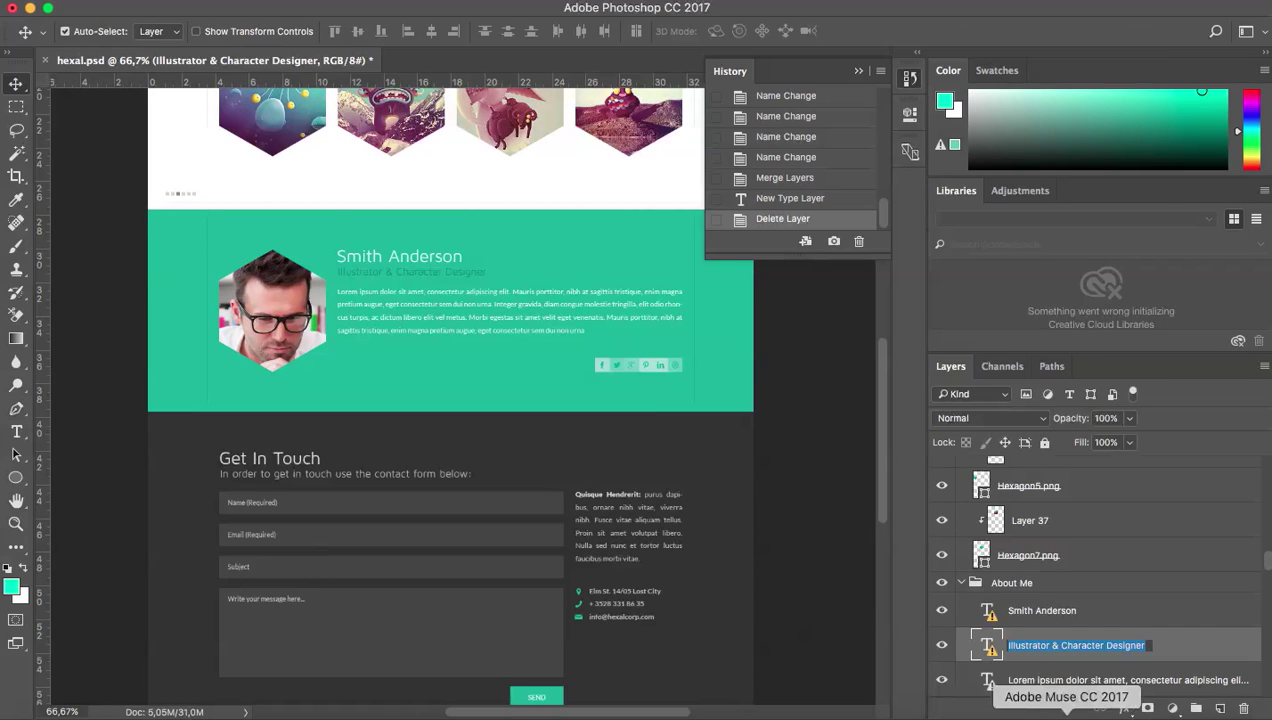
click(1067, 712)
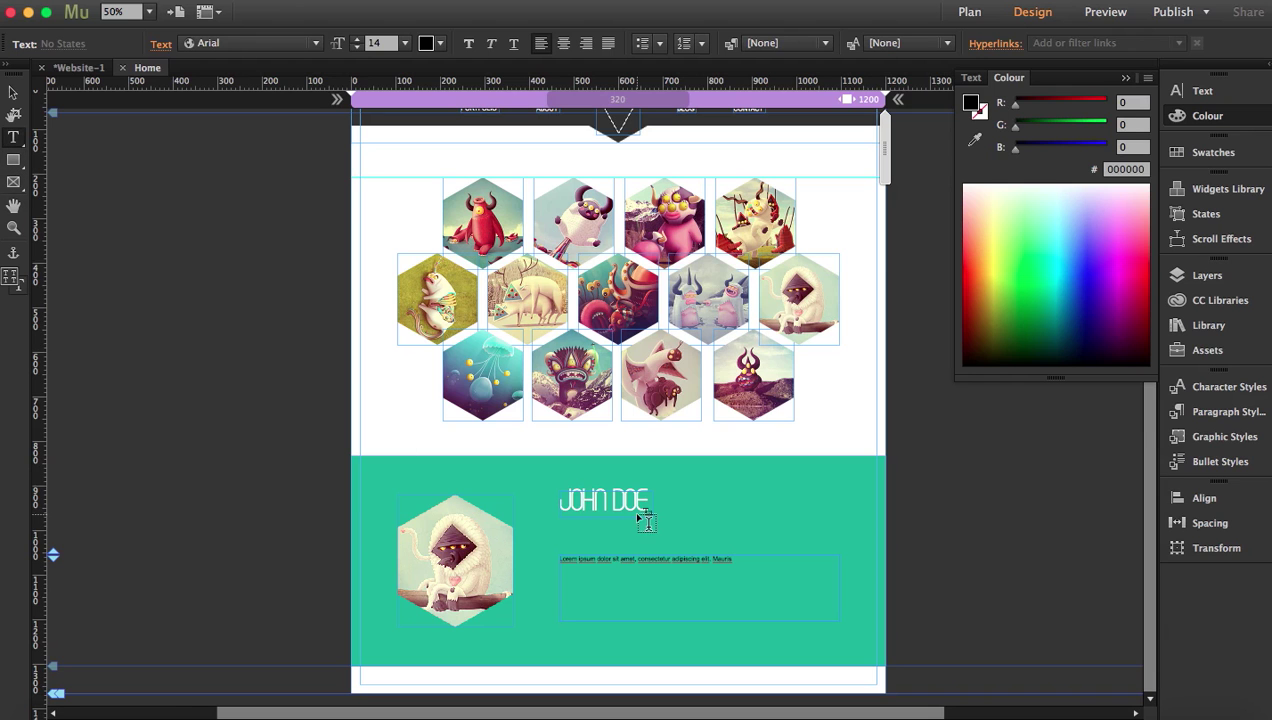
drag(564, 522, 729, 543)
key(super+v)
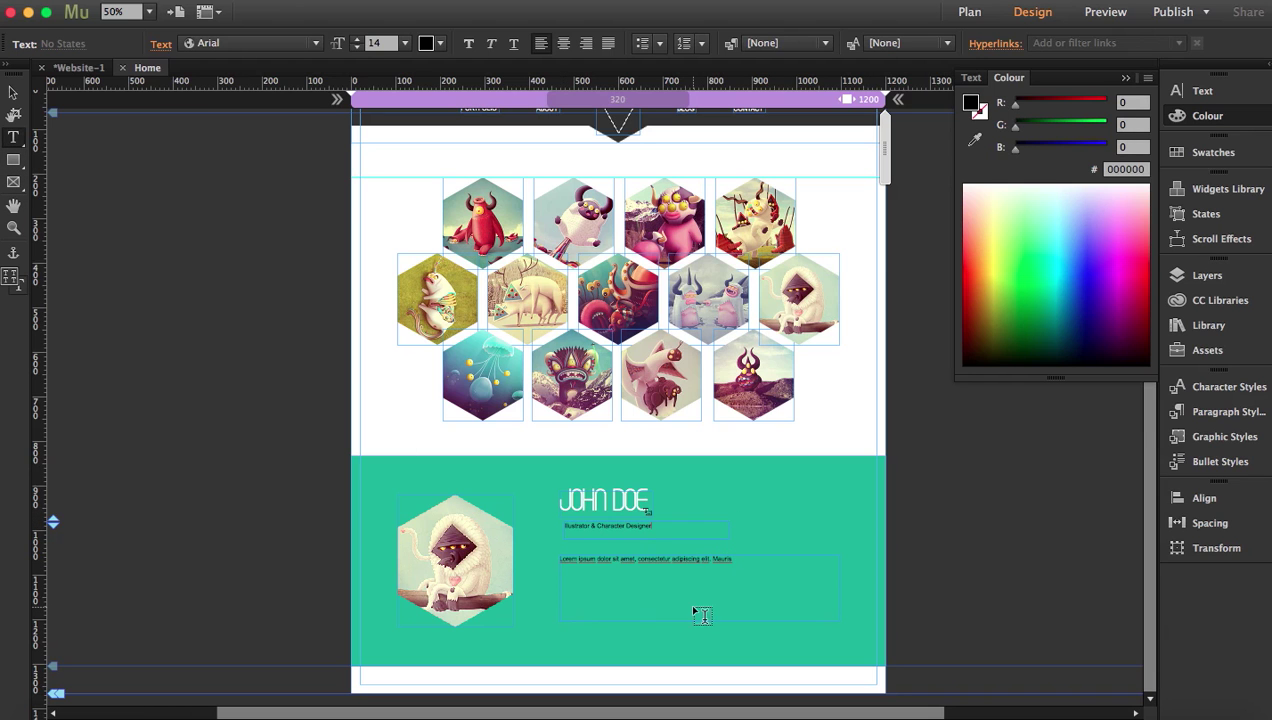
Paste the Lorem ipsum sentence twice more to lengthen the bio paragraph
click(1024, 716)
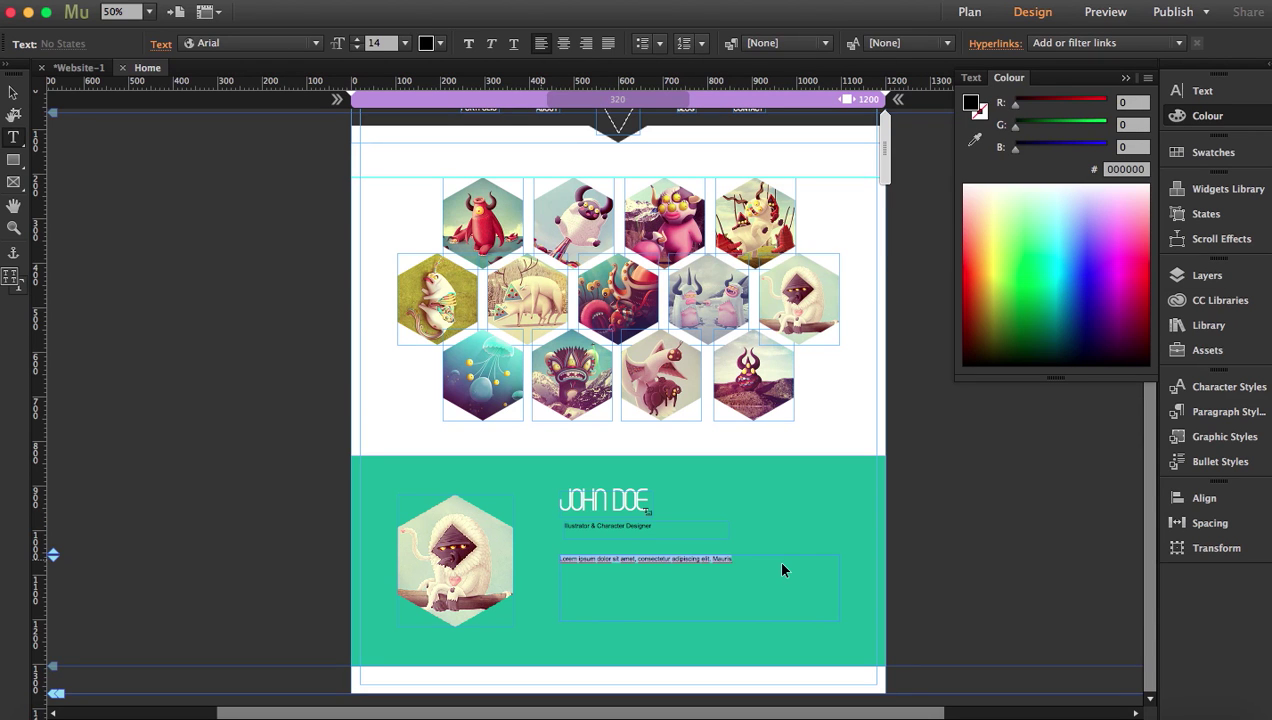
click(782, 561)
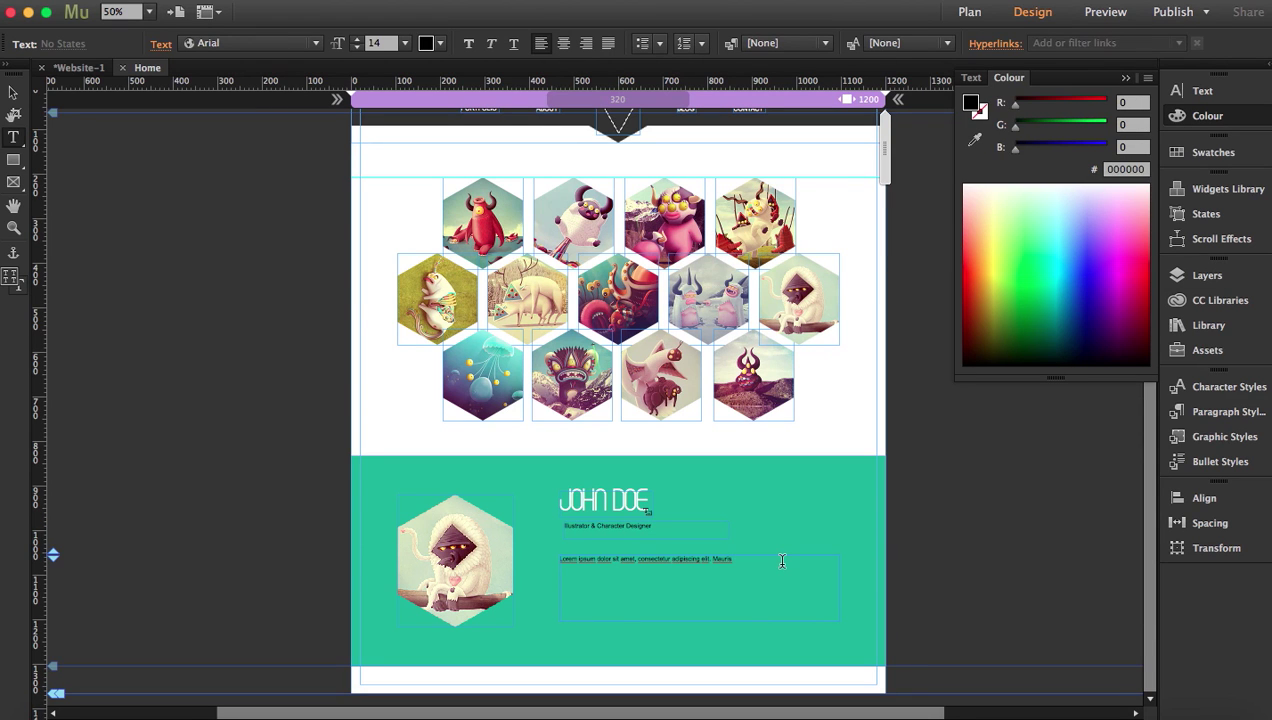
text(Lorem ipsum dolor sit amet, consectetur adipiscing elit. Mauris.)
text(Lorem ipsum dolor sit amet, consectetur adipiscing elit. Mauris.)
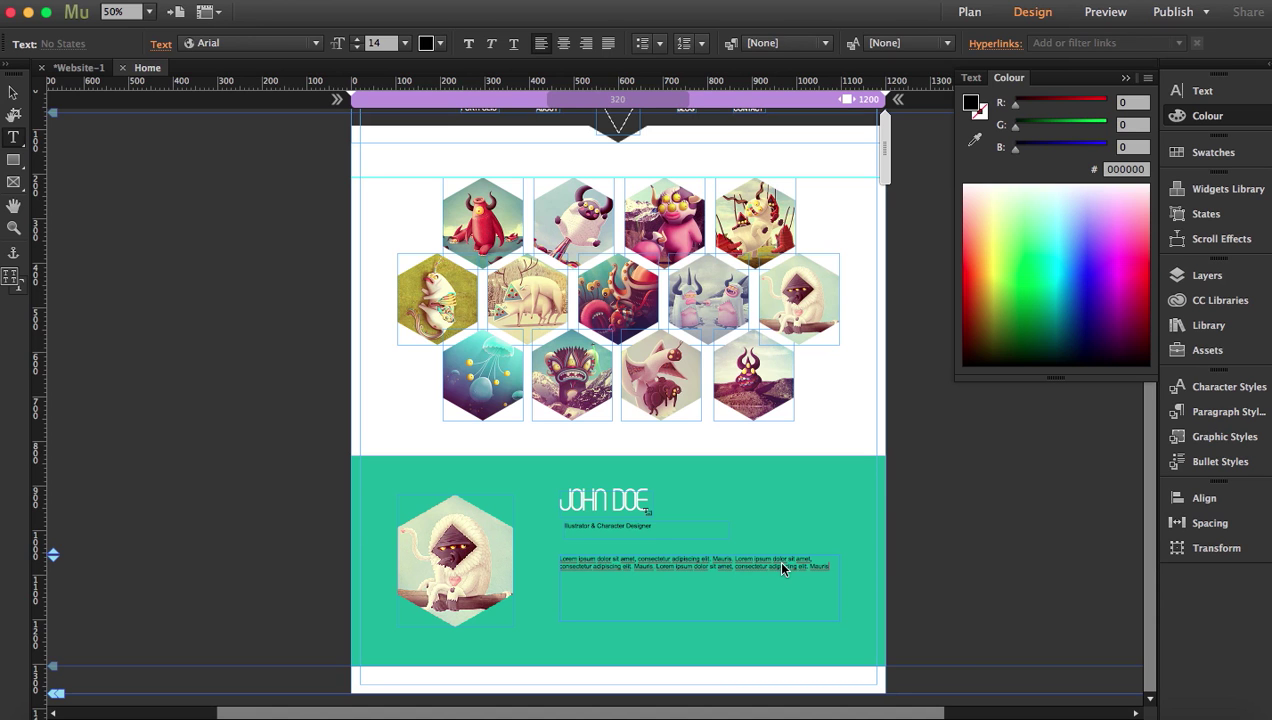
text(Lorem ipsum dolor sit amet, consectetur adipiscing elit. Mauris.)
text(Lorem ipsum dolor sit amet, consectetur adipiscing elit. Mauris.)
text(Lorem ipsum dolor sit amet, consectetur adipiscing elit. Mauris.)
text(Lorem ipsum dolor sit amet, consectetur adipiscing elit. Mauris.)
text(Lorem ipsum dolor sit amet, consectetur adipiscing elit. Mauris.)
text(Lorem ipsum dolor sit amet, consectetur adipiscing elit. Mauris.)
text(Lorem ipsum dolor sit amet, consectetur adipiscing elit. Mauris.)
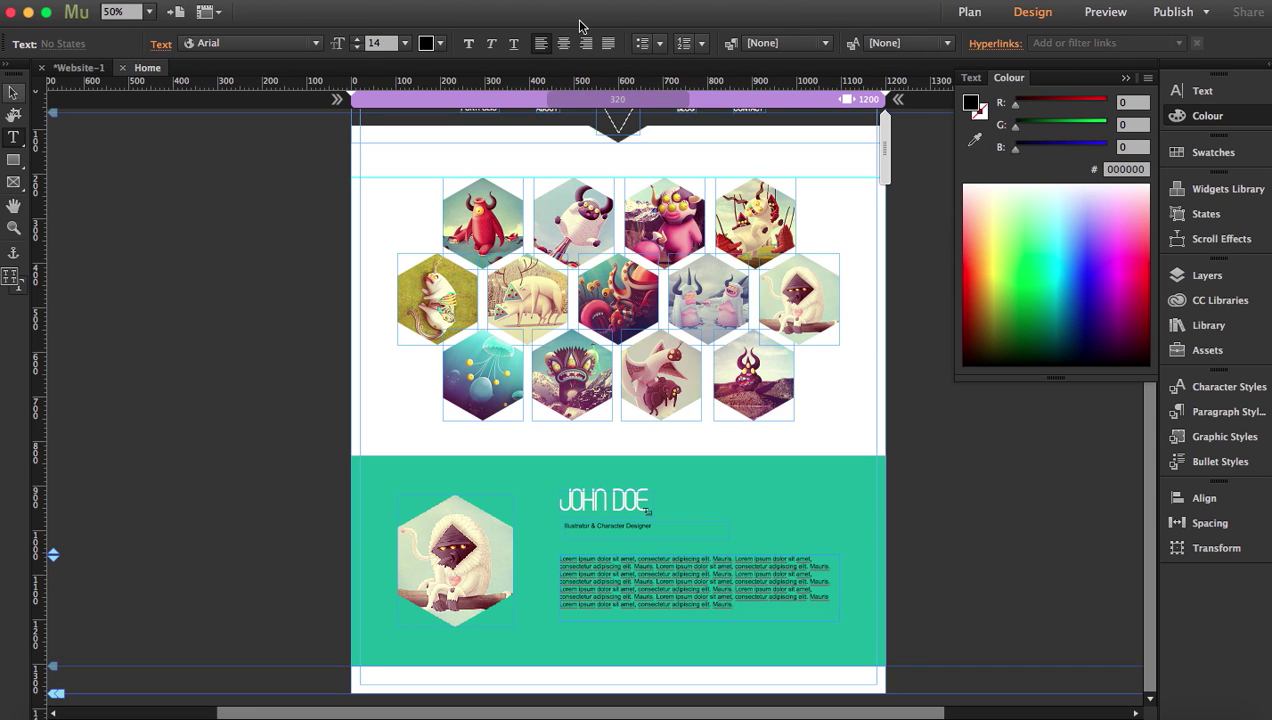
key(Escape)
Make the body paragraph white at size 16
click(1194, 92)
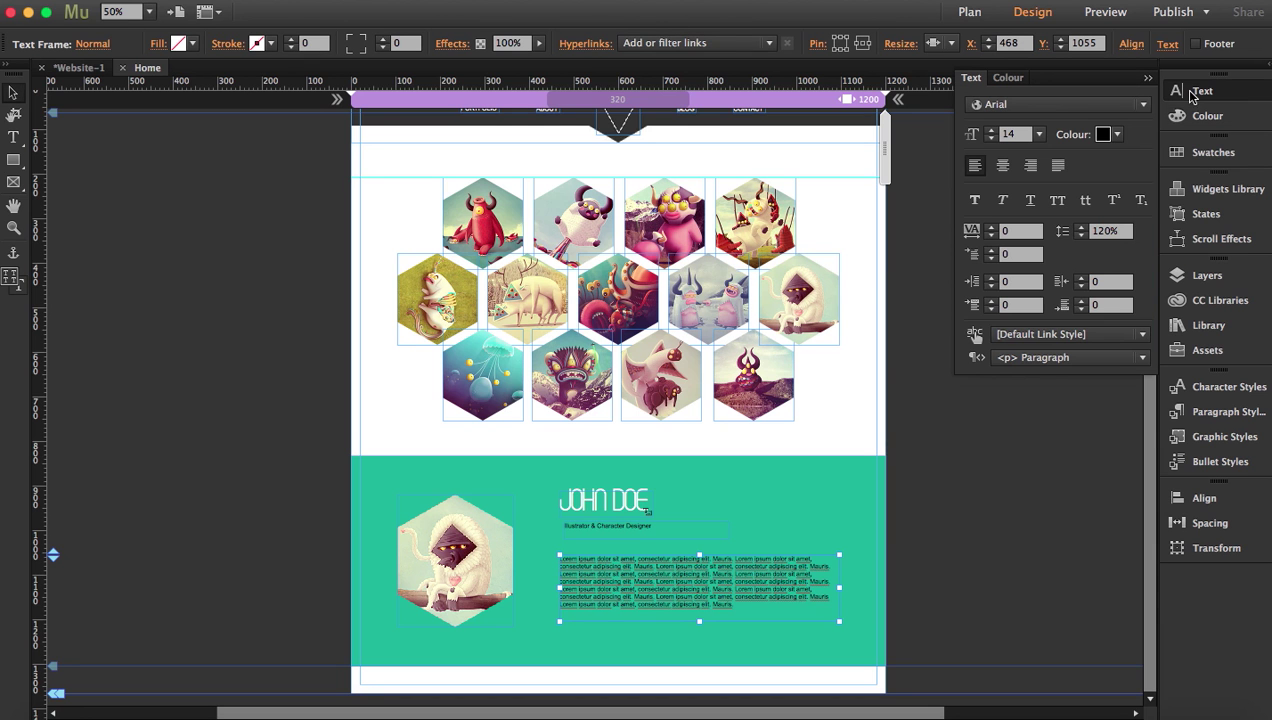
click(1117, 136)
click(1153, 160)
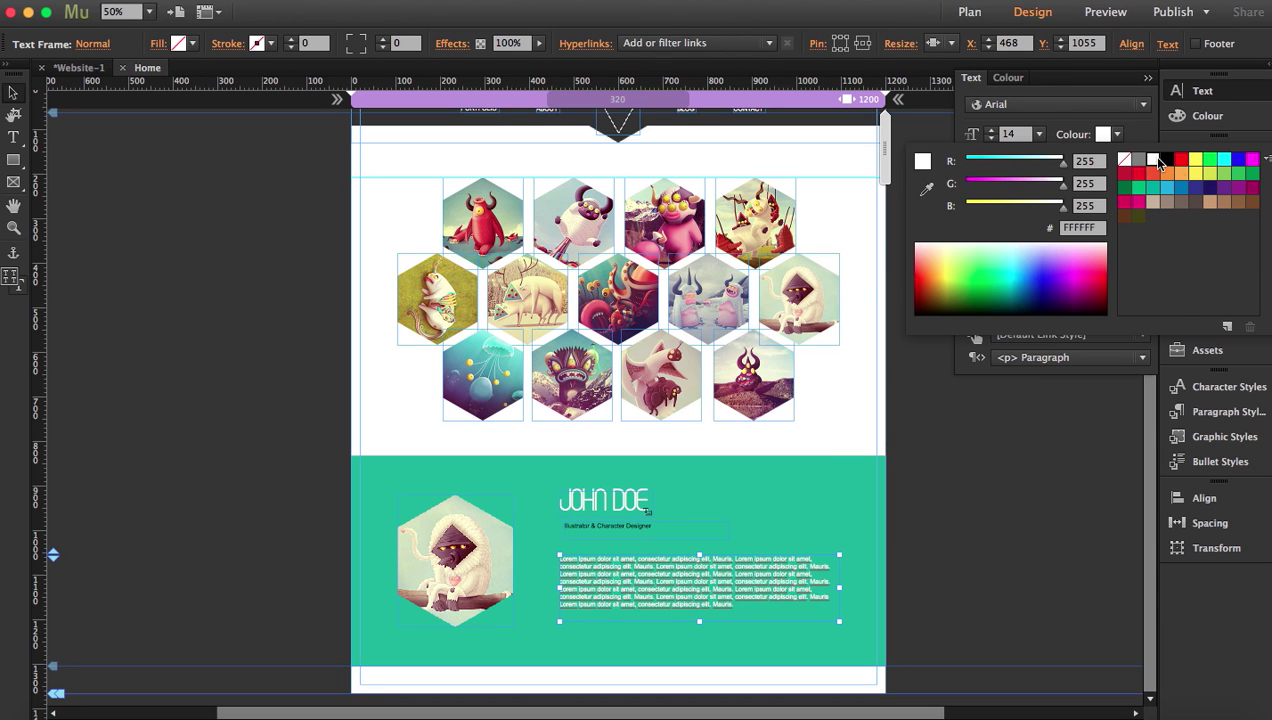
click(1042, 134)
click(1041, 134)
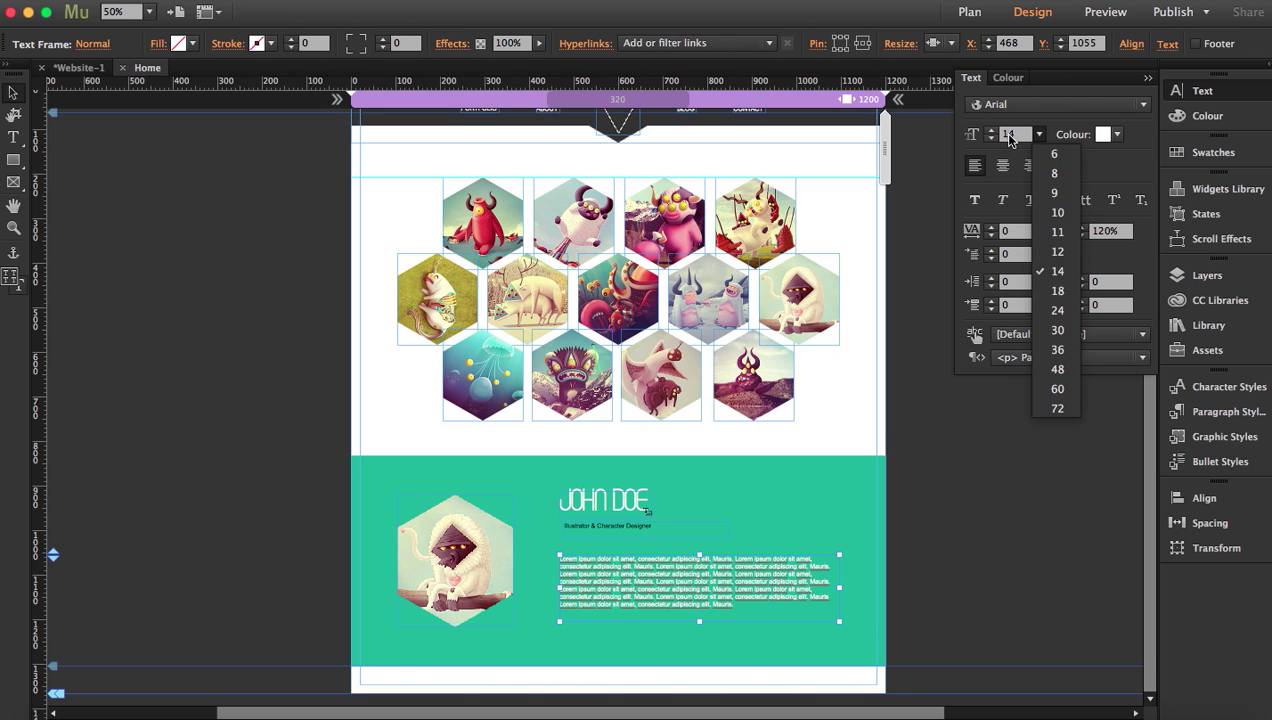
click(995, 131)
click(995, 131)
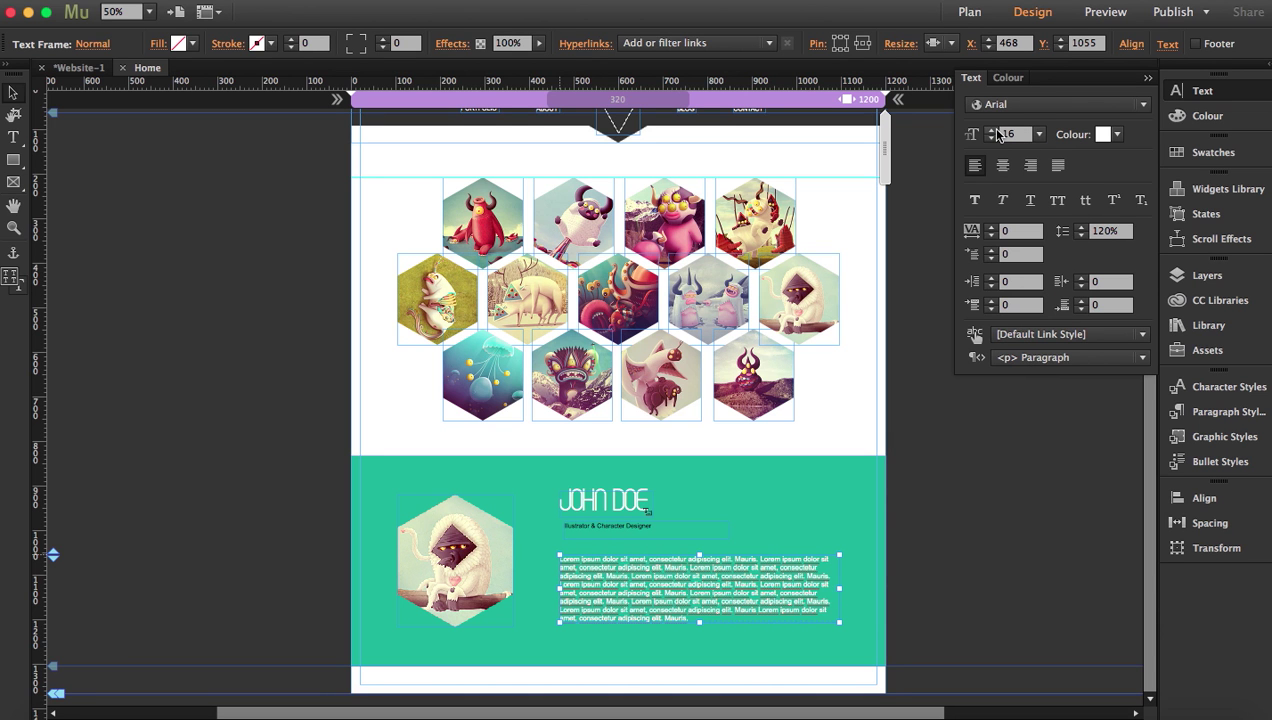
Set the paragraph's line spacing to 135% and justify it
click(1080, 227)
click(1080, 227)
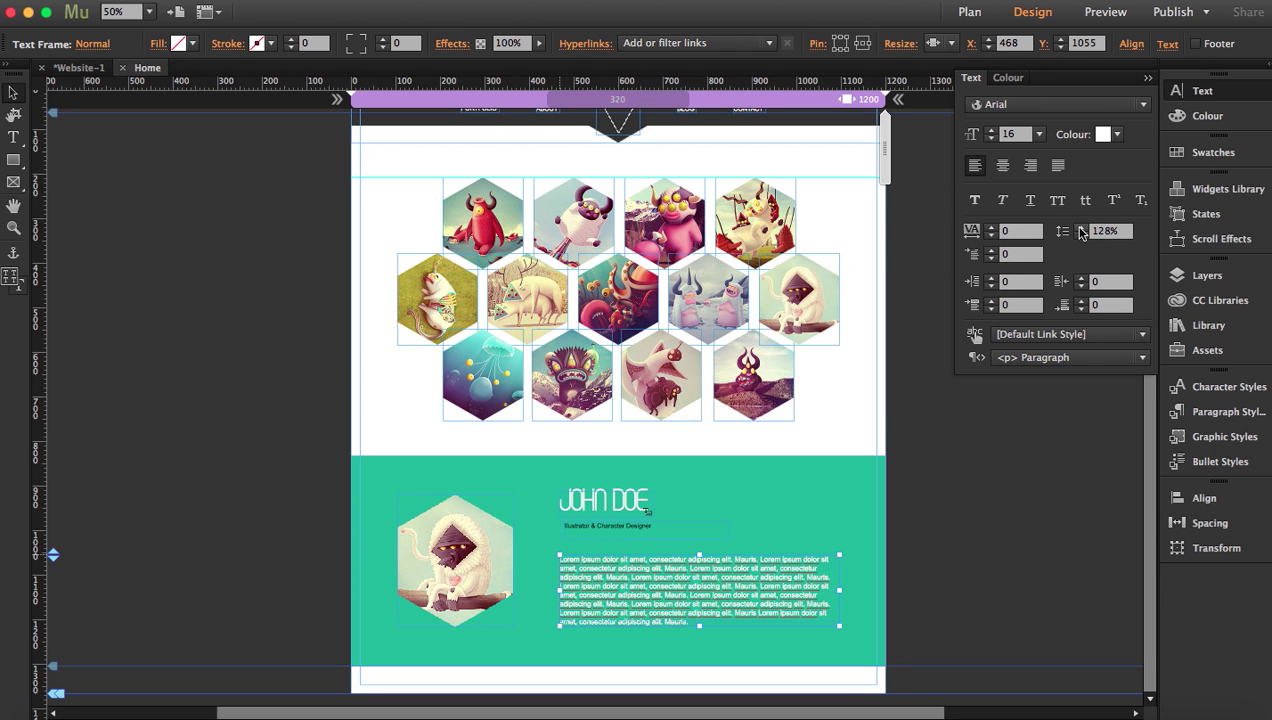
click(1080, 228)
click(1080, 228)
click(1080, 228)
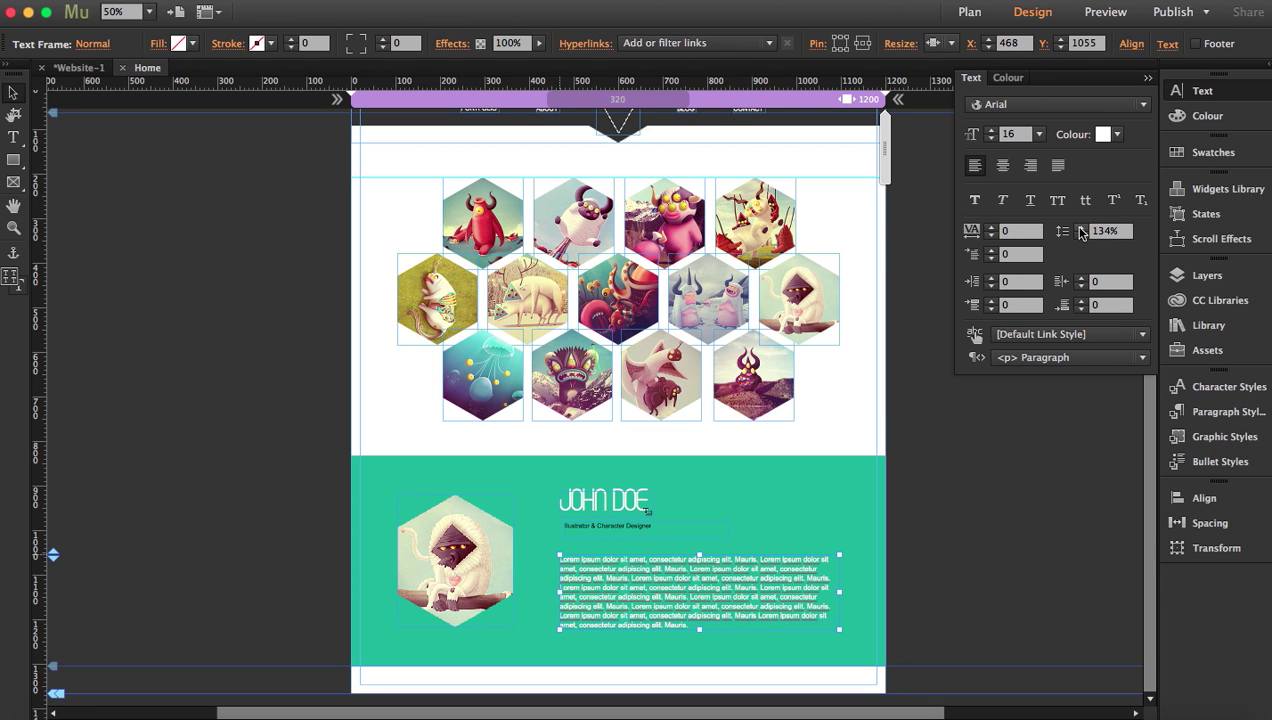
click(1080, 228)
click(1058, 165)
click(740, 585)
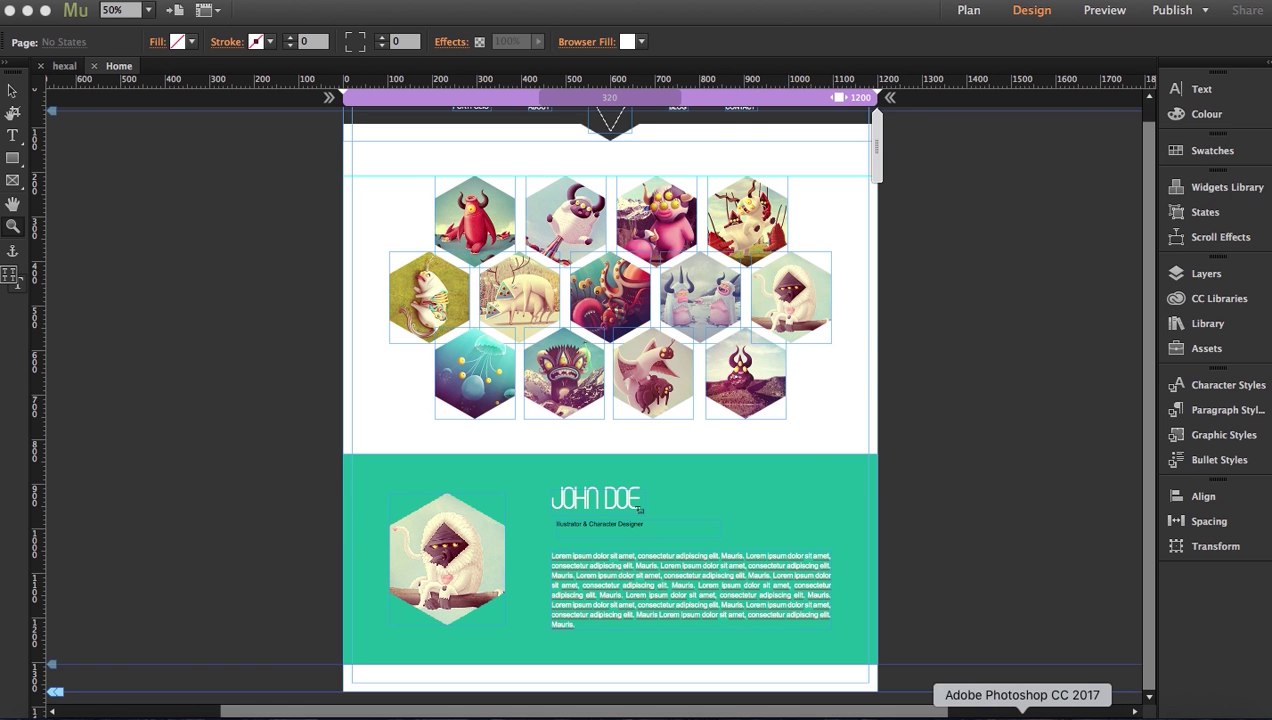
Sample the subtitle's dark green in the Photoshop mockup and read its hex value
click(1022, 712)
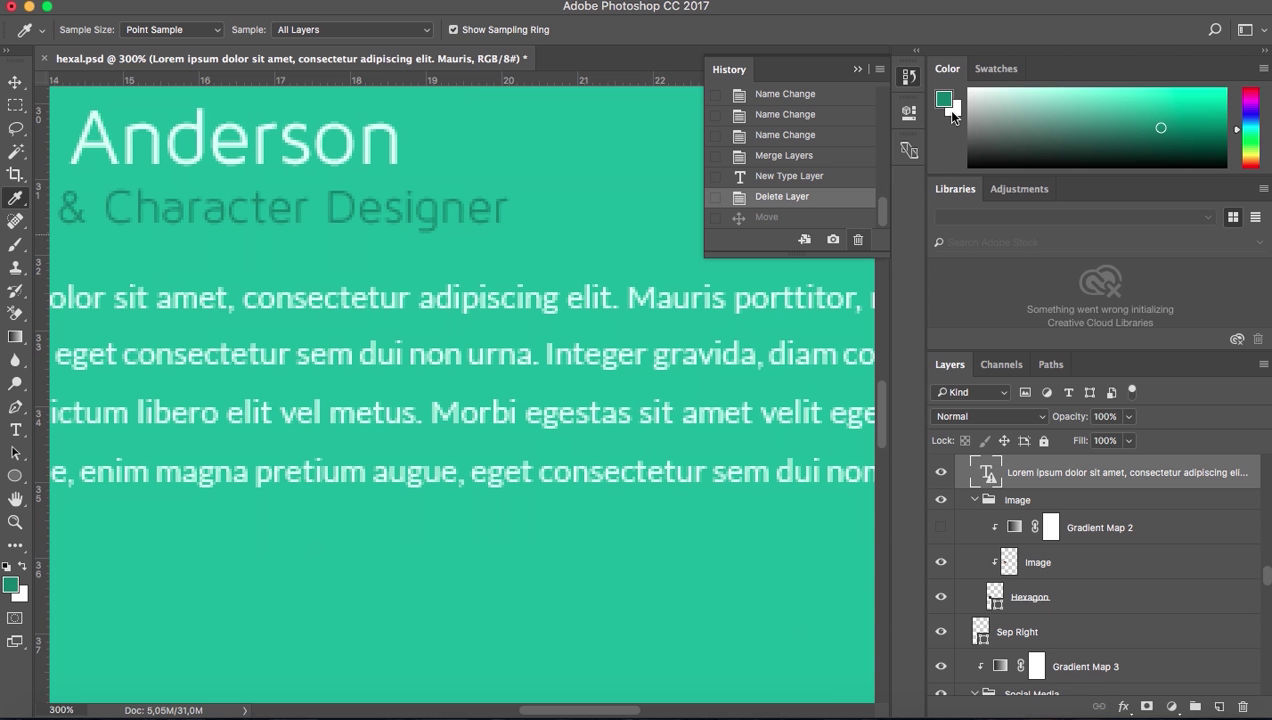
click(944, 102)
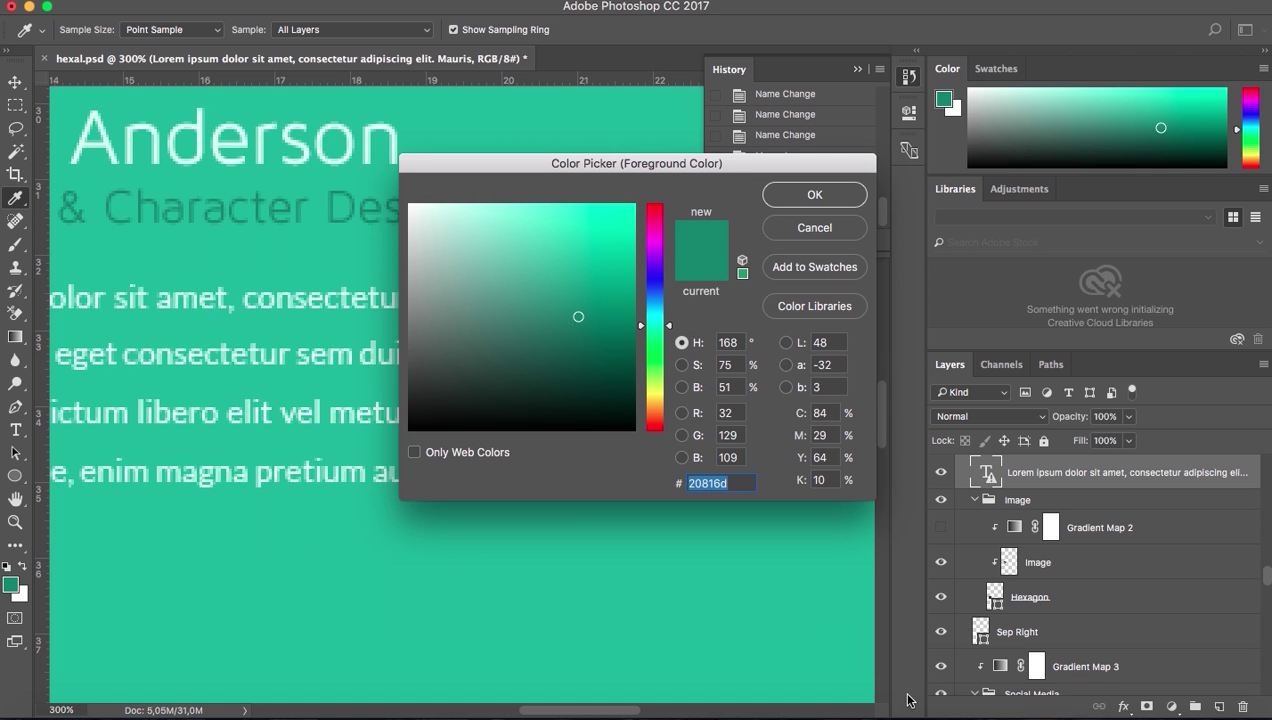
click(1058, 712)
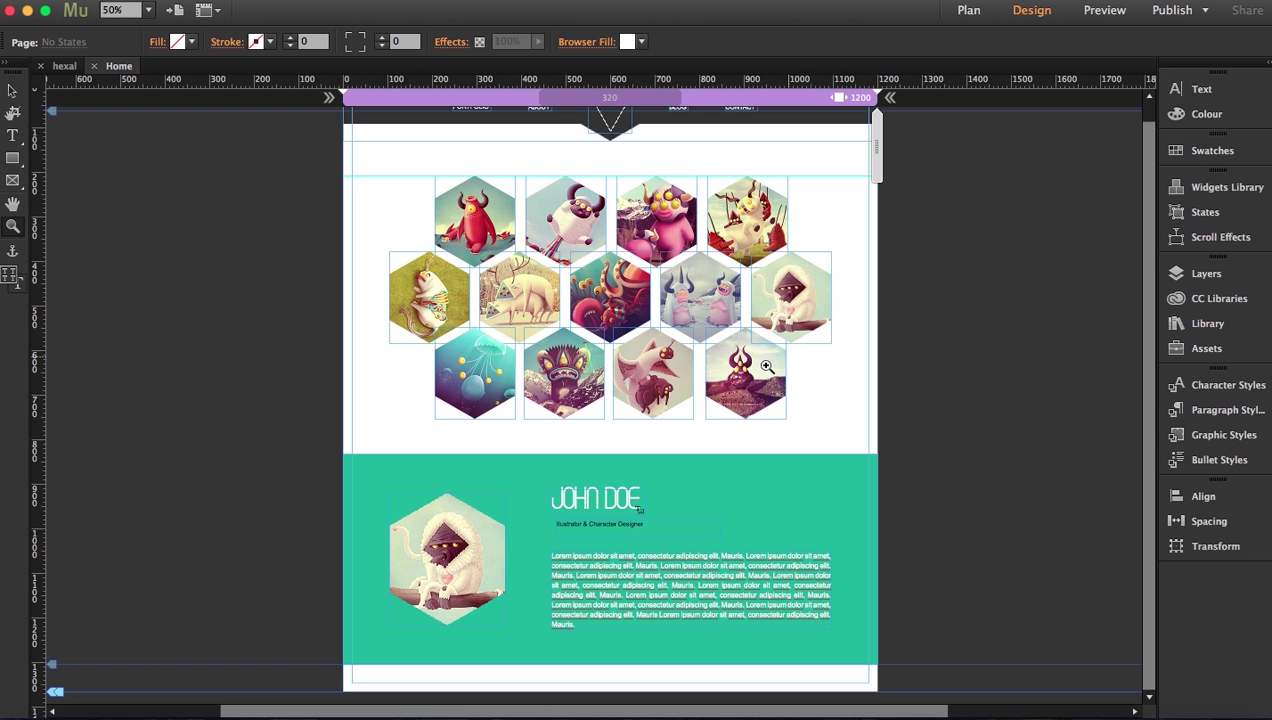
Colour the Illustrator & Character Designer subtitle dark green 20816D
key(v)
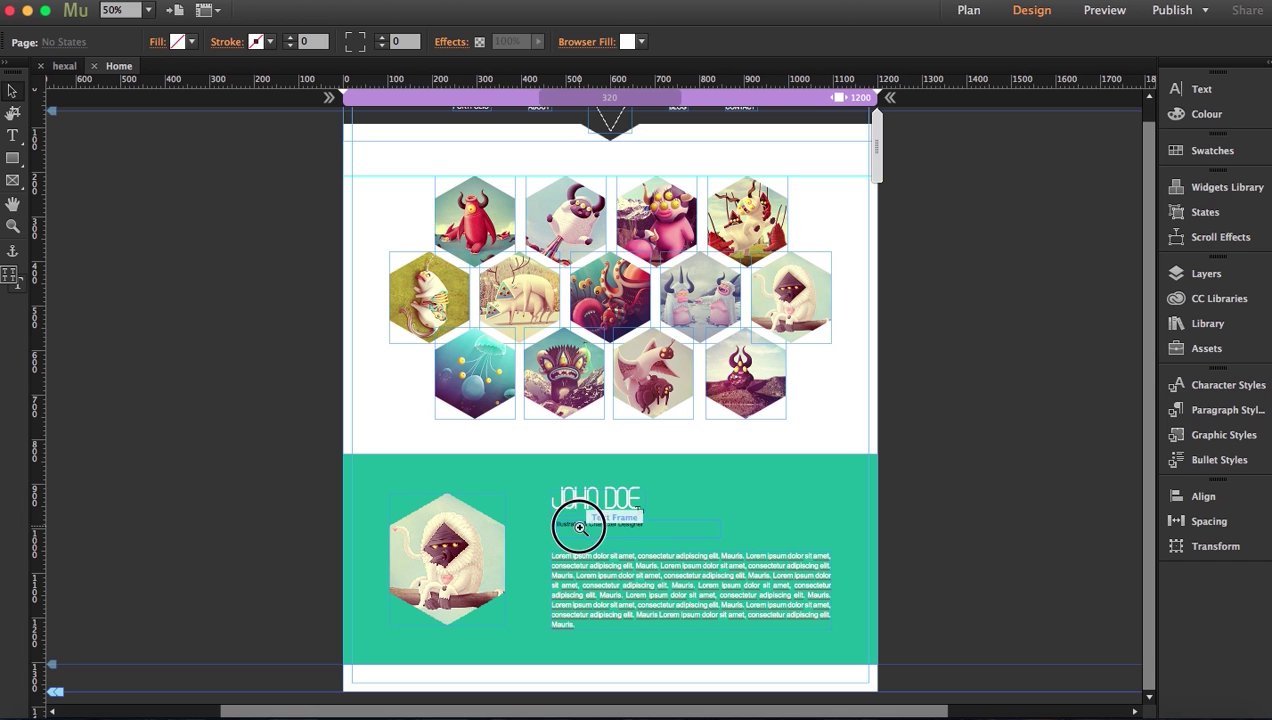
click(576, 523)
click(1195, 92)
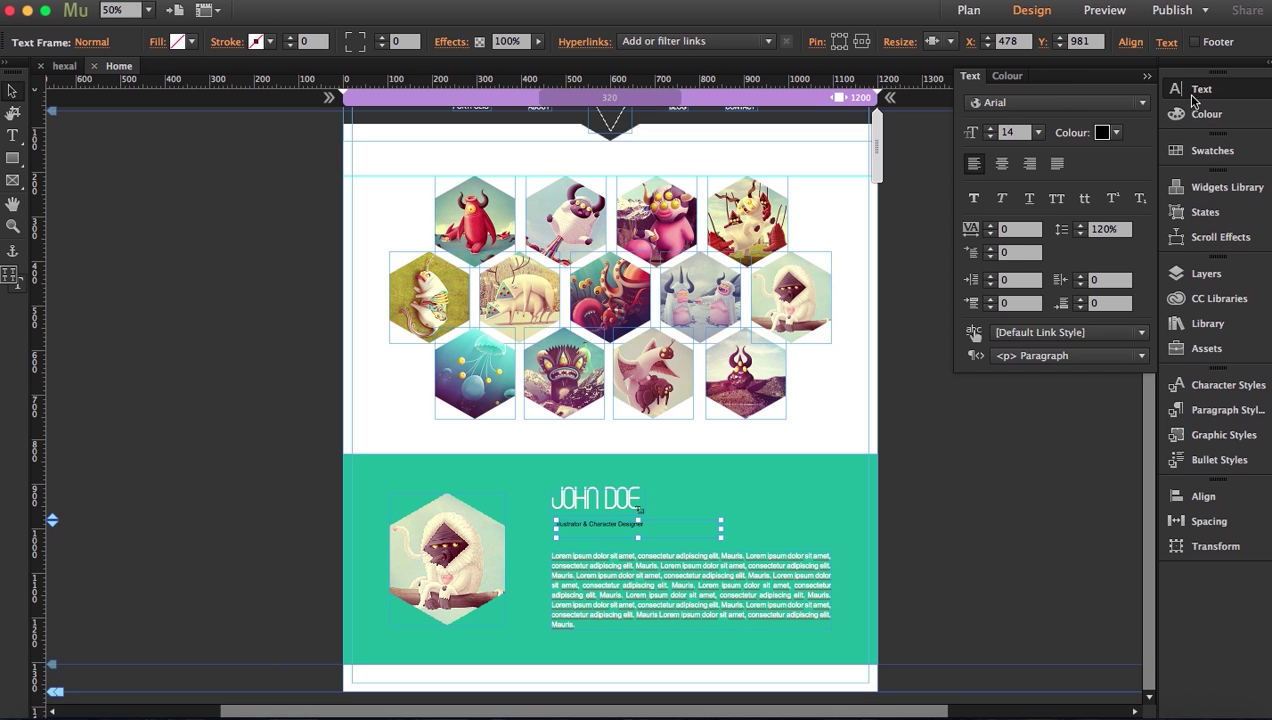
click(1117, 133)
drag(1100, 229, 1025, 231)
text(20816D)
key(Return)
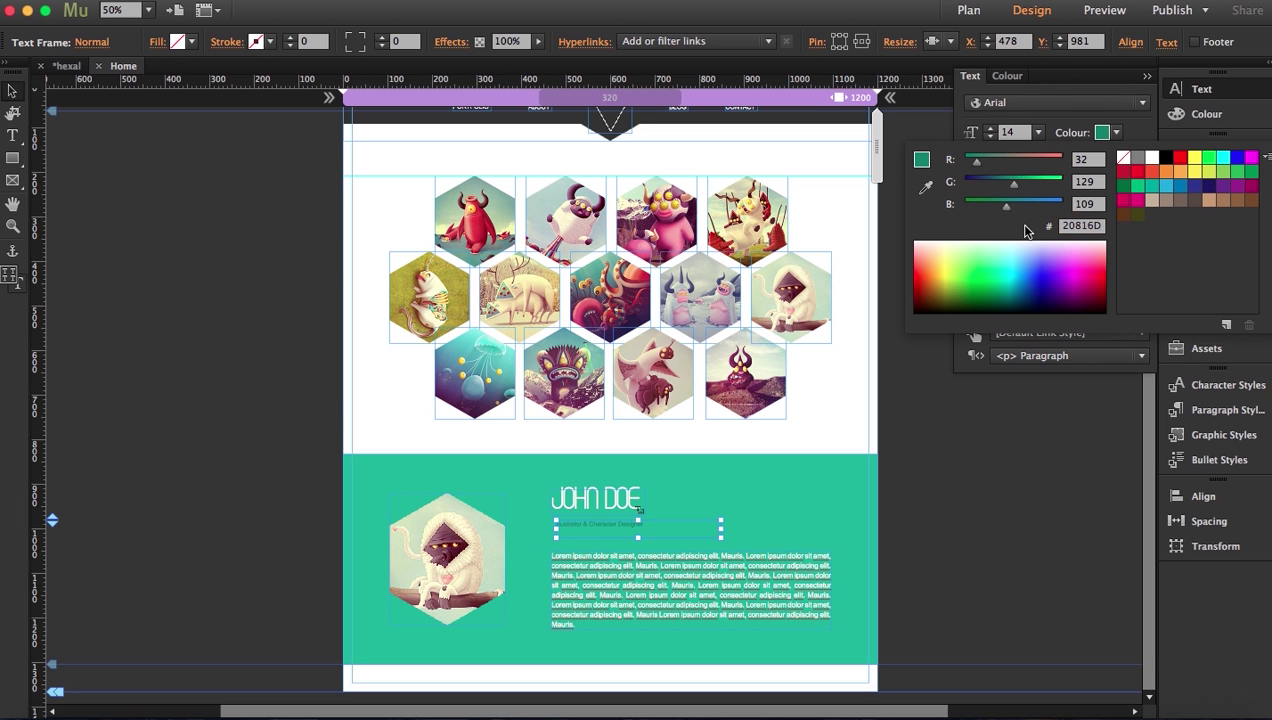
Enlarge the subtitle to size 23, then start editing the body paragraph text
click(993, 132)
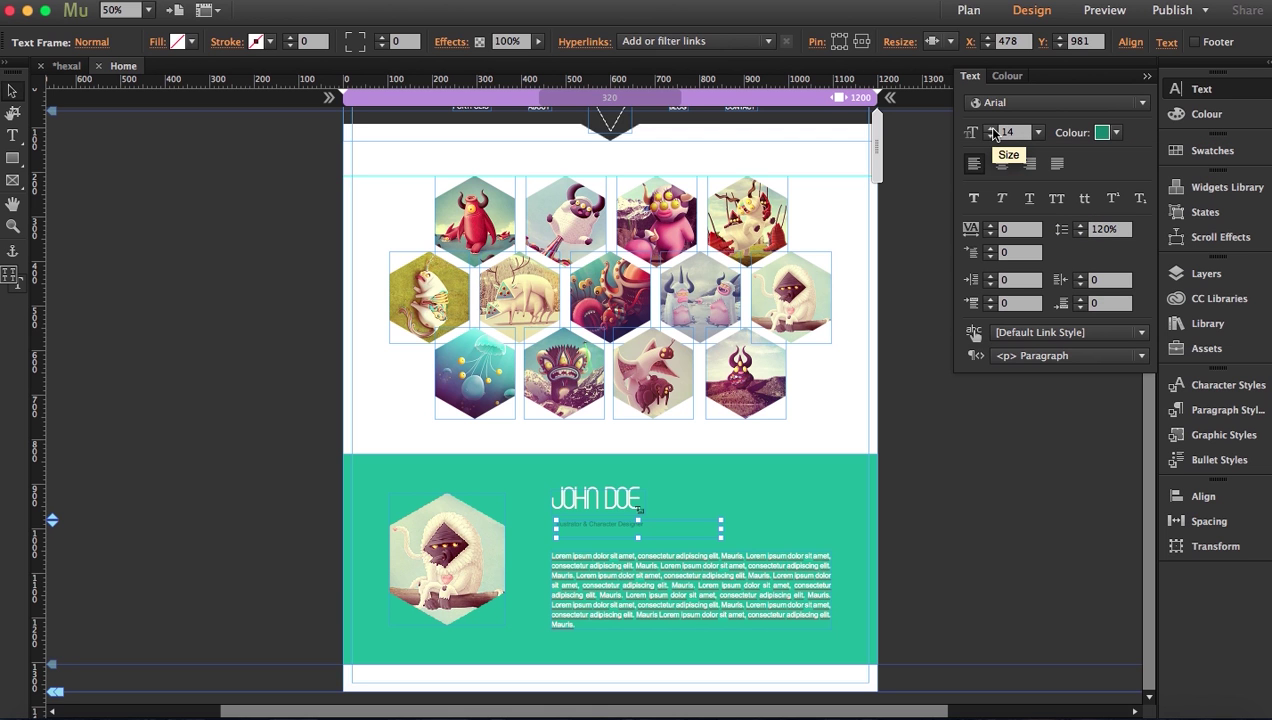
click(993, 132)
click(993, 132)
click(993, 132)
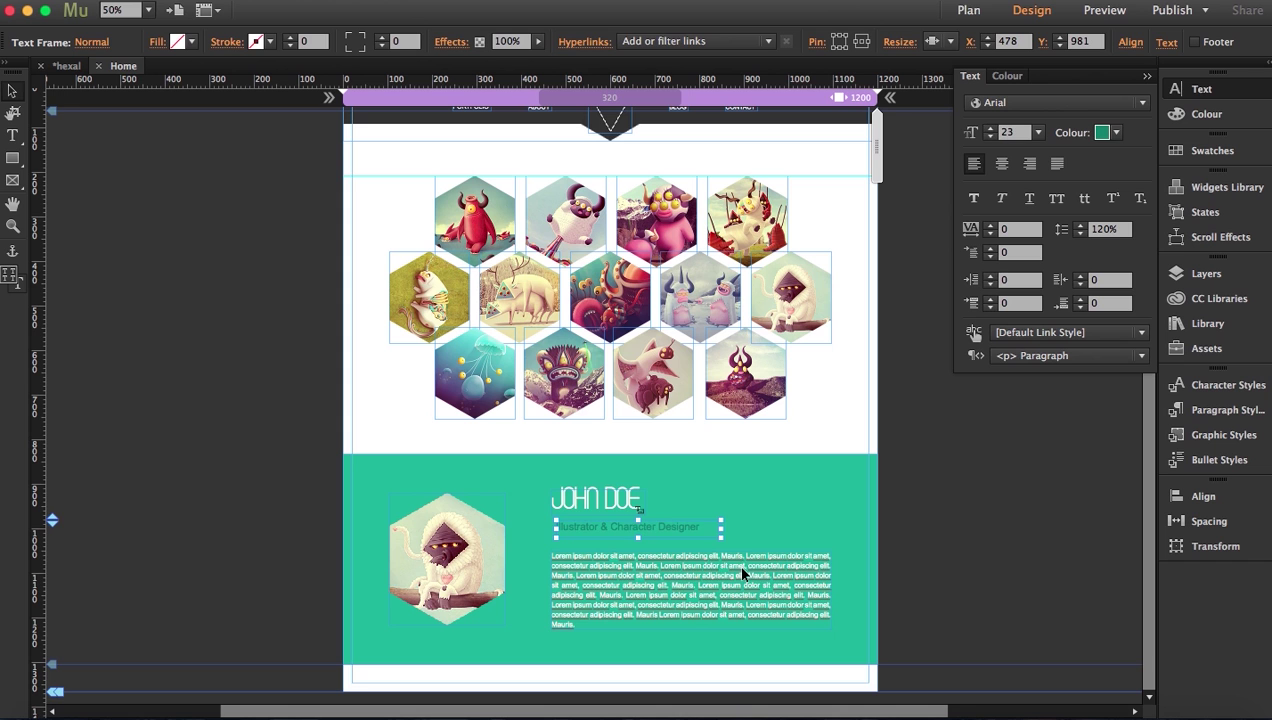
click(640, 592)
double_click(619, 593)
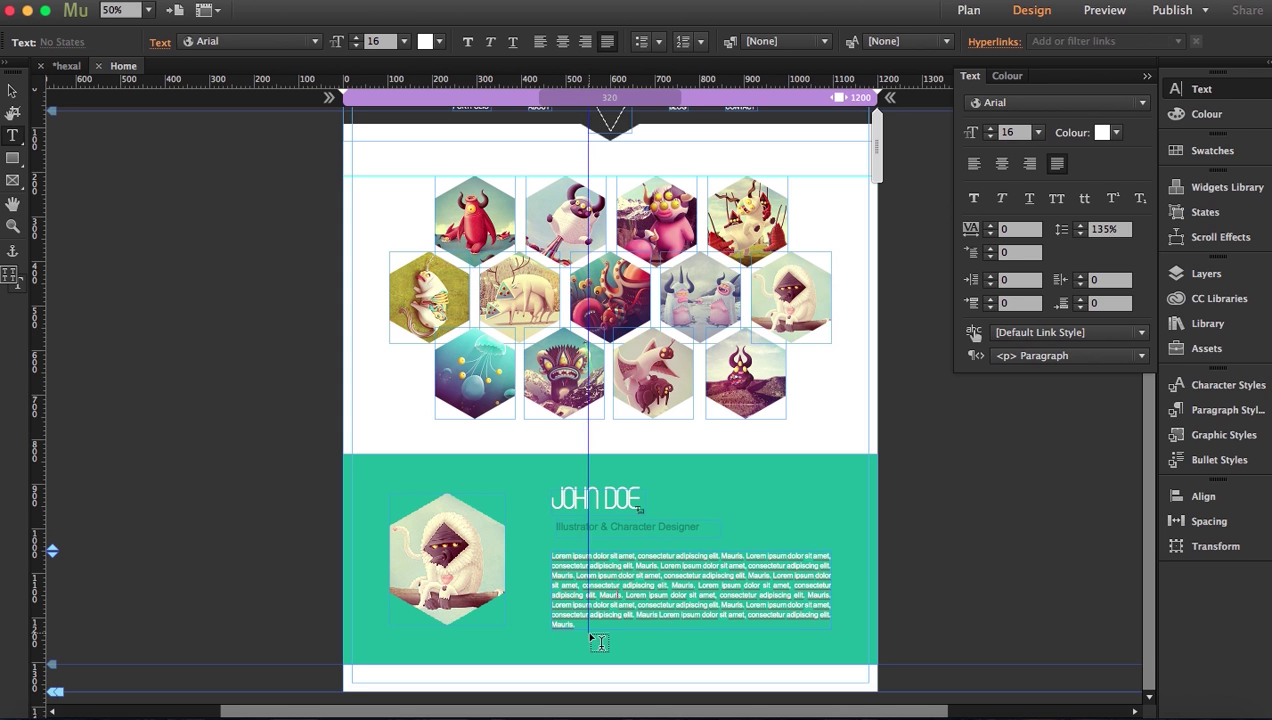
Delete the extra lorem lines and set the paragraph's line spacing to 150%
drag(584, 627, 550, 591)
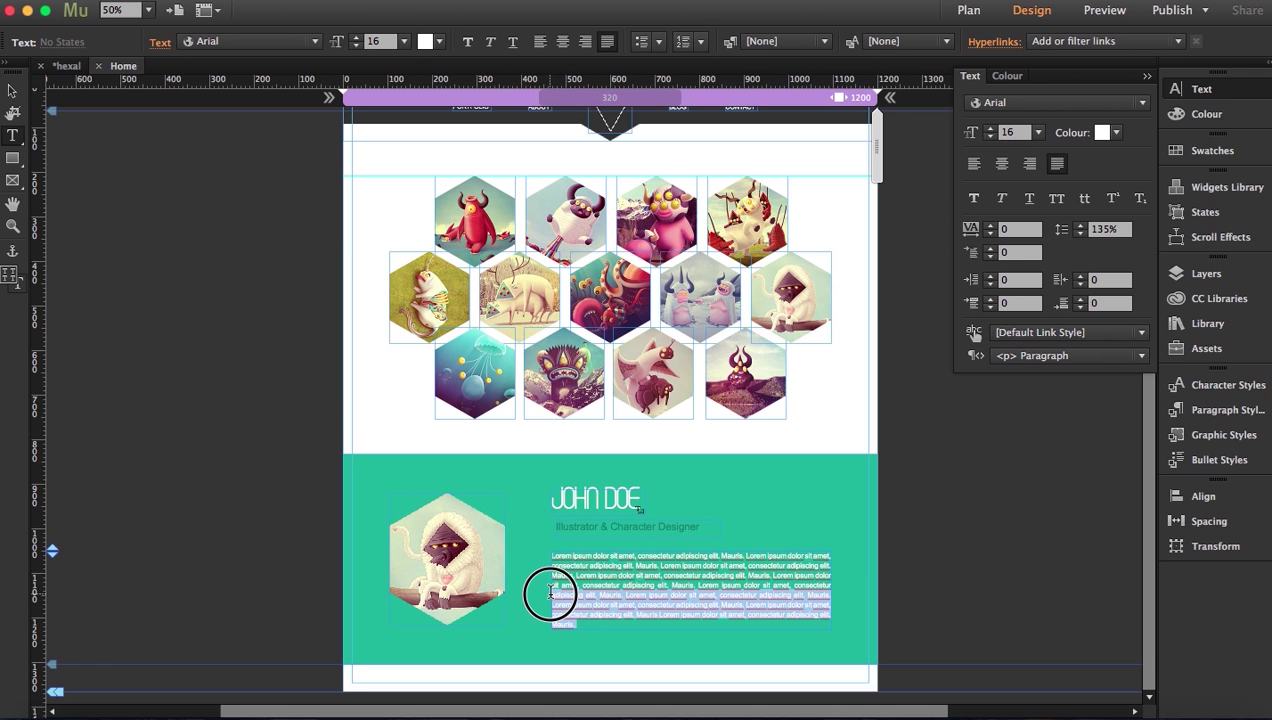
key(BackSpace)
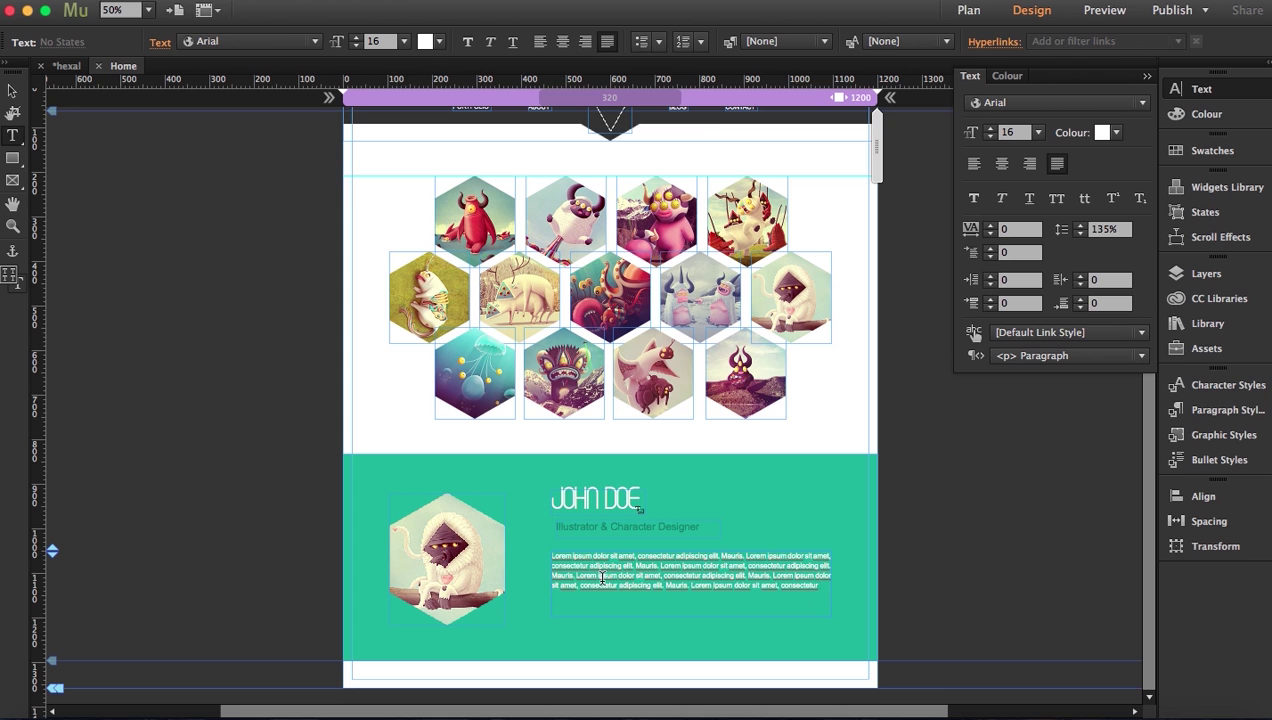
drag(820, 590, 521, 551)
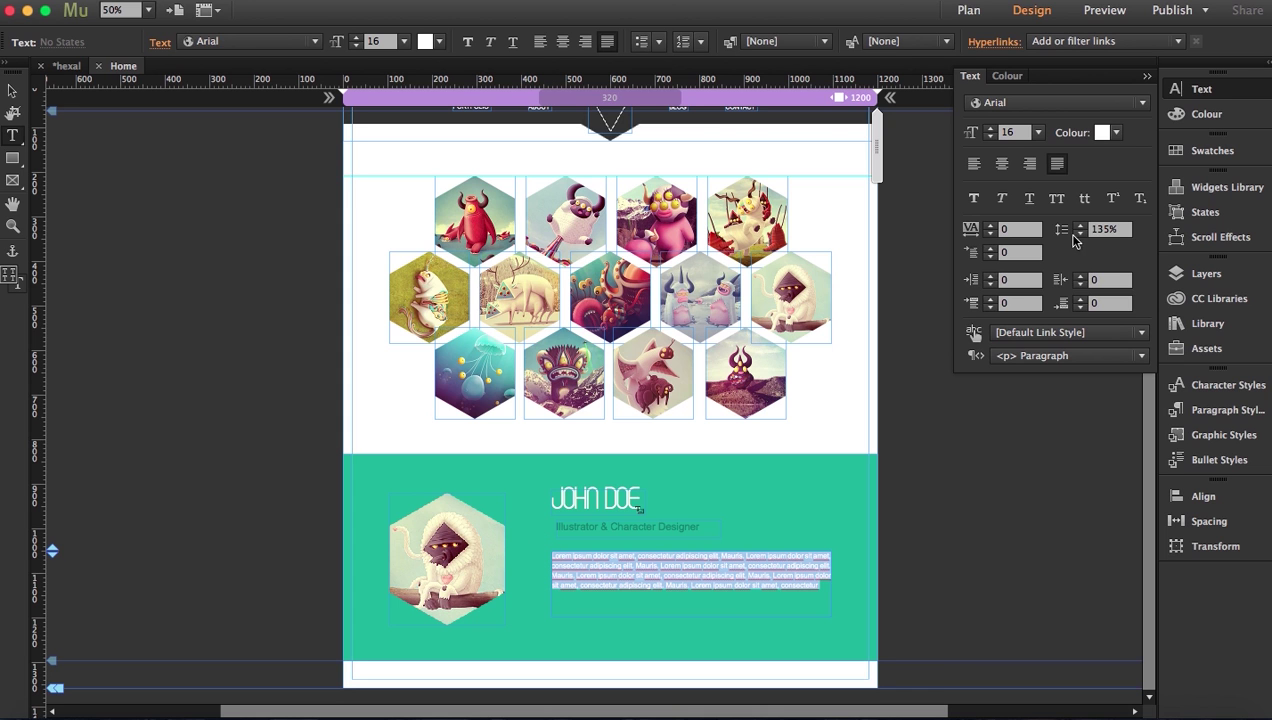
click(1108, 233)
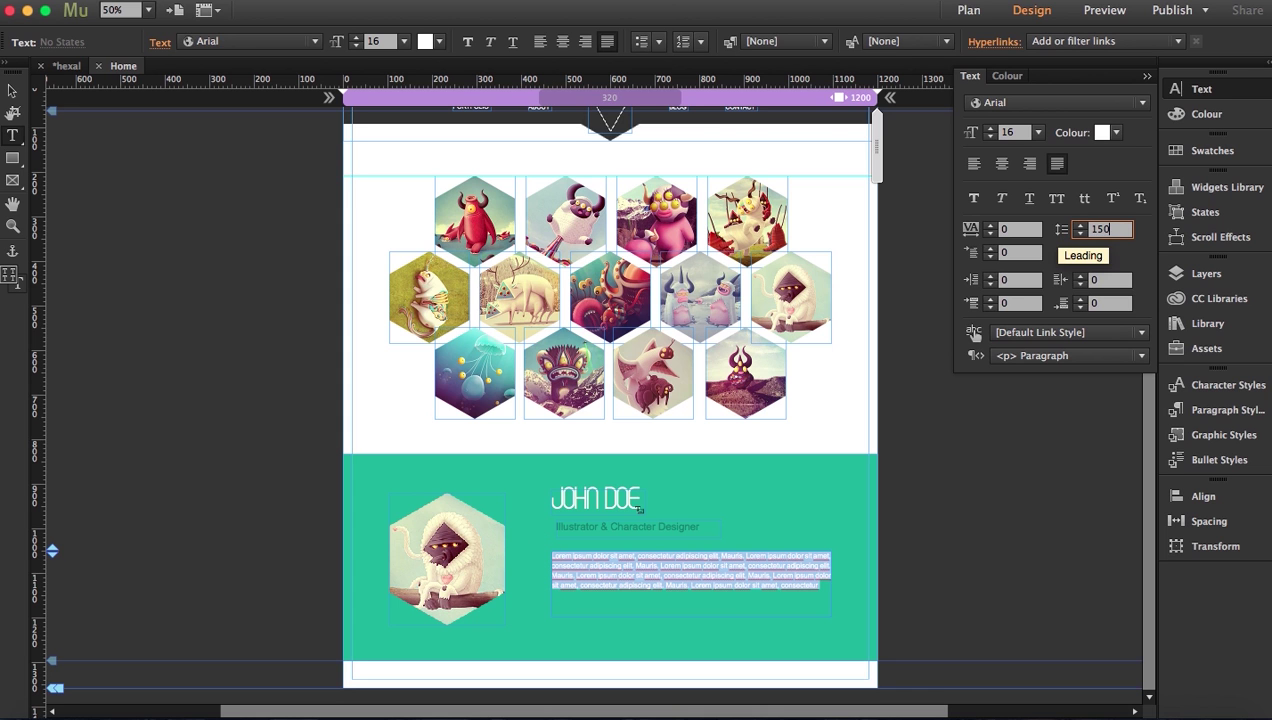
text(150)
key(Return)
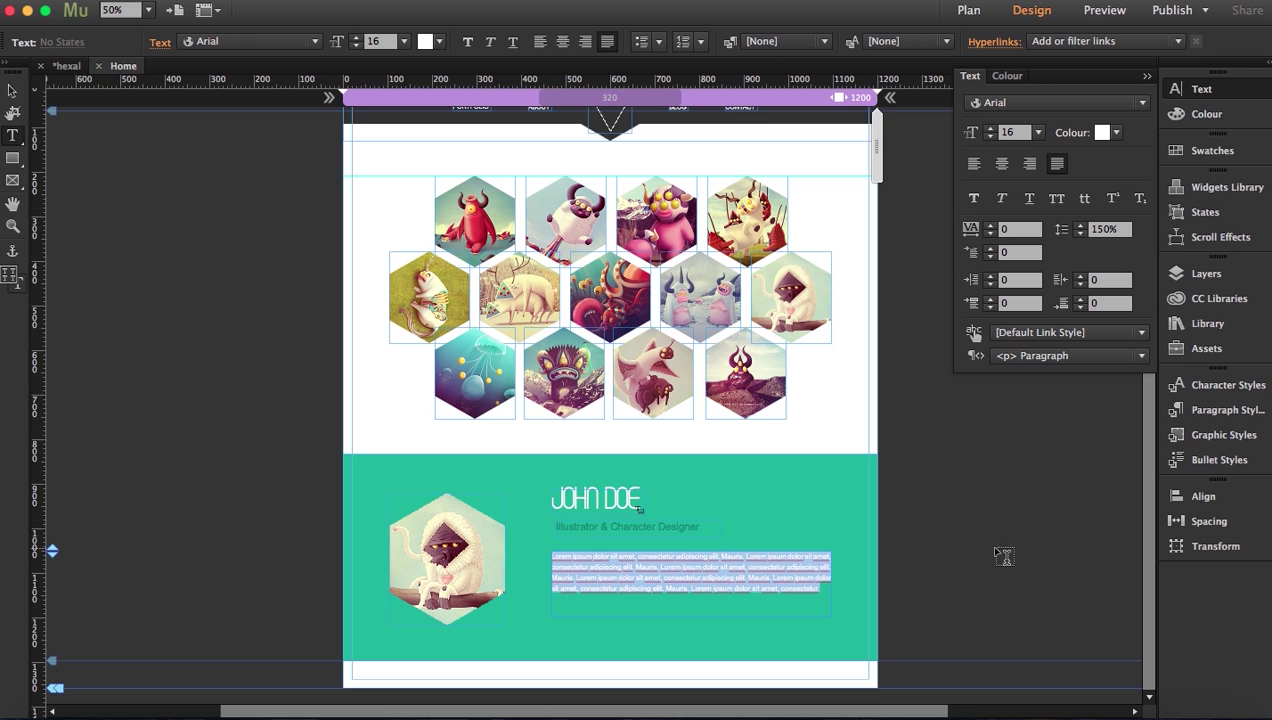
Zoom in on the about-me text in the green band
click(10, 92)
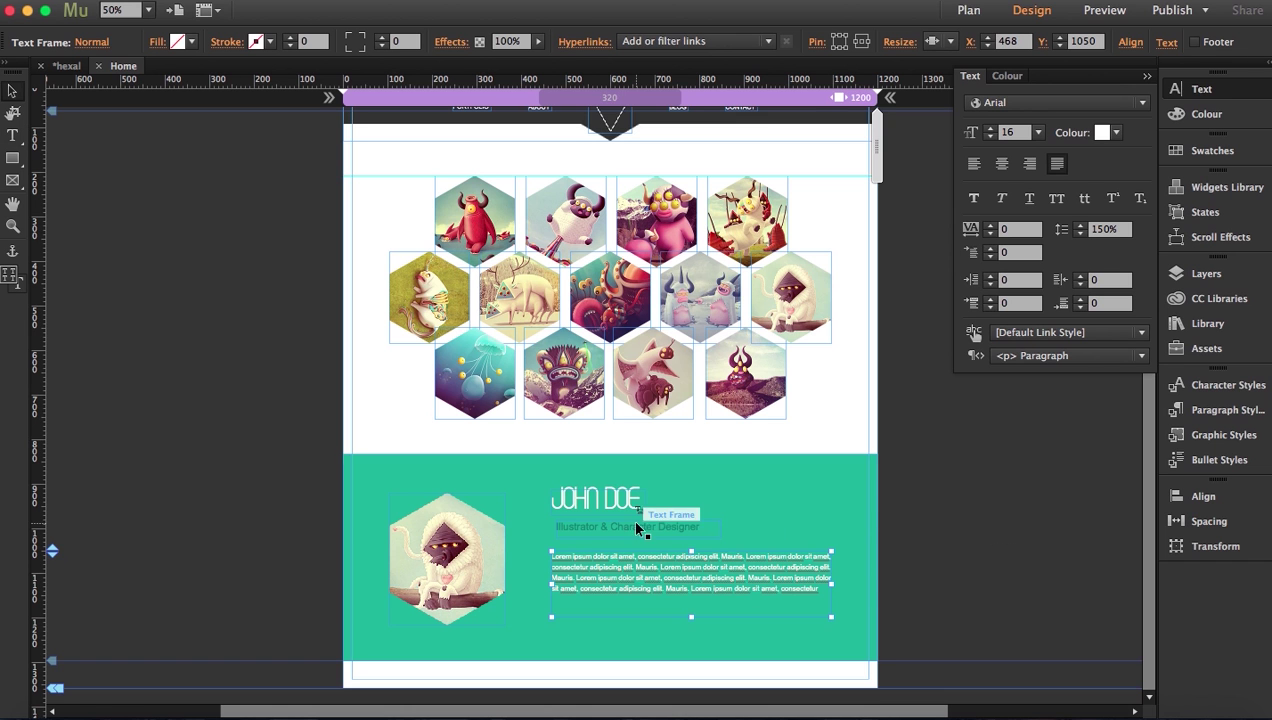
click(595, 498)
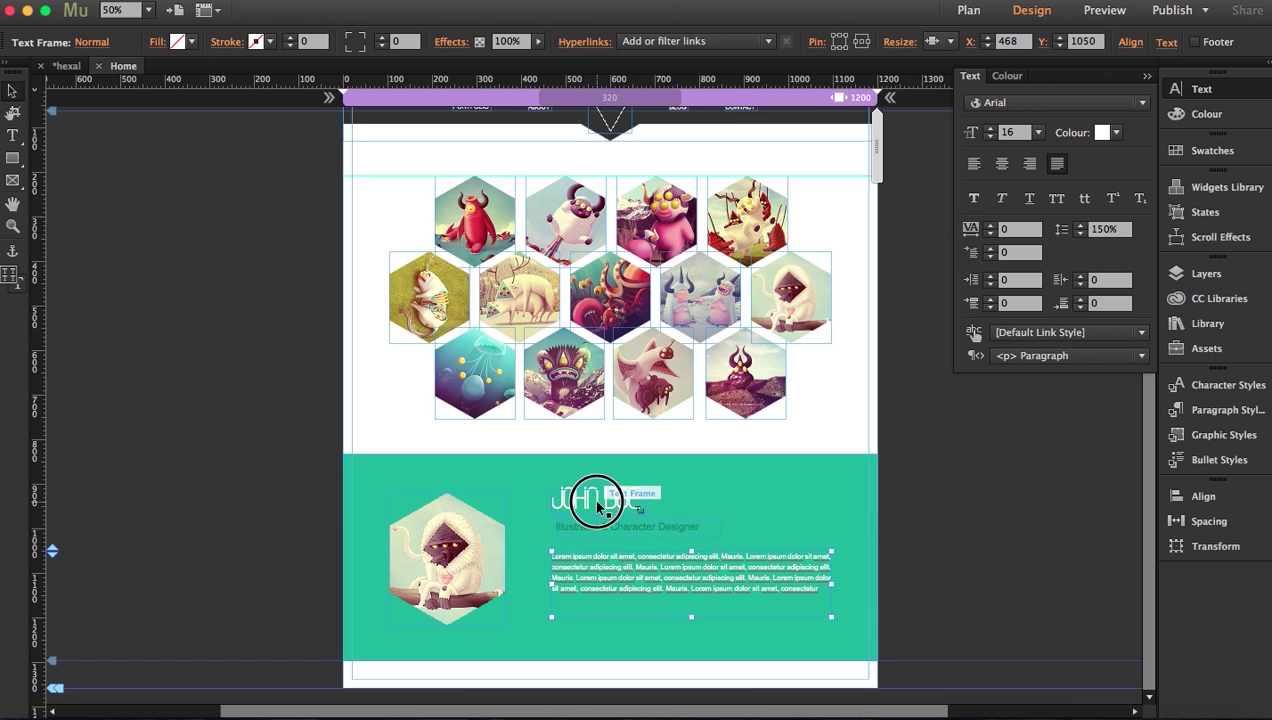
click(10, 232)
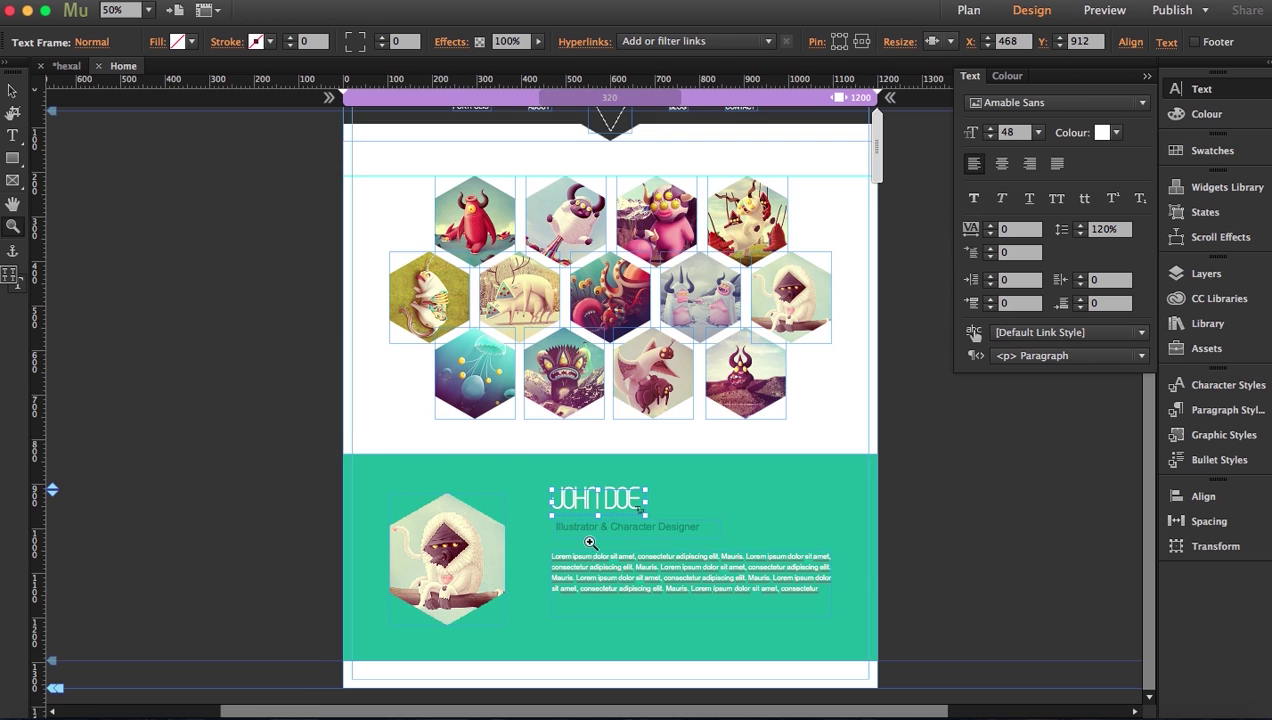
click(590, 542)
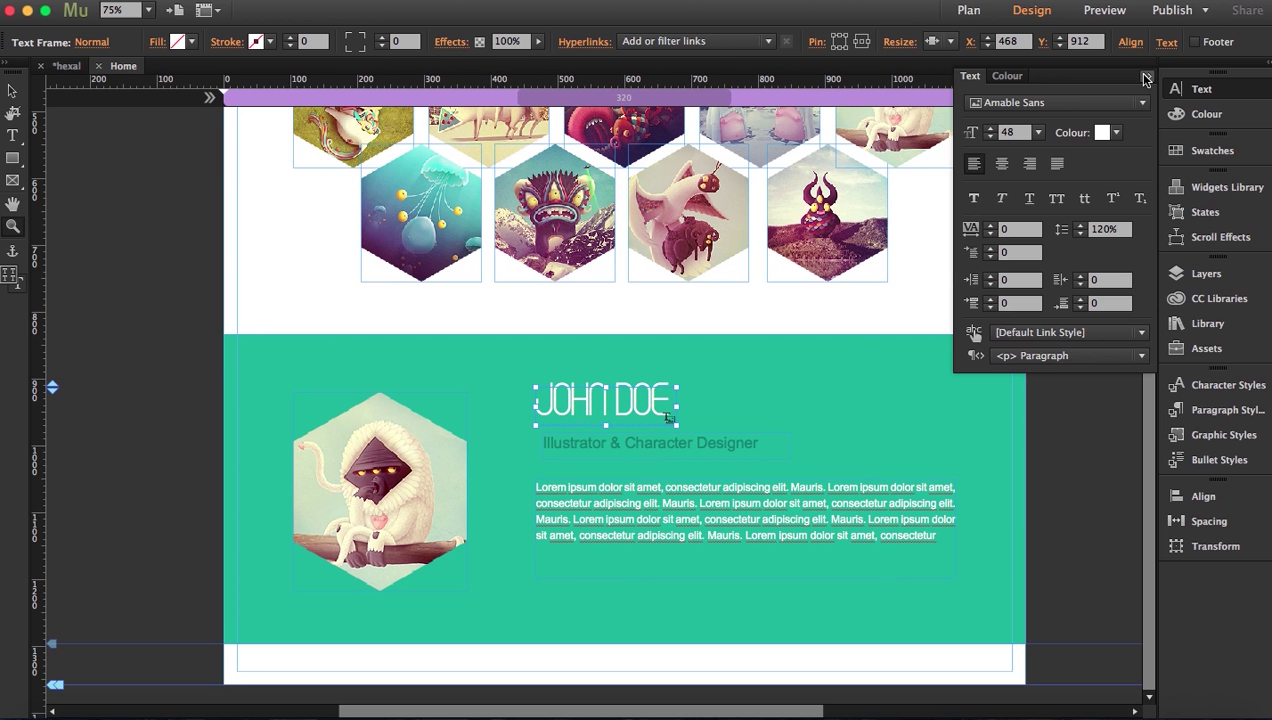
Raise the lorem paragraph to 17 pt and compare it with the heading and subtitle settings
click(1146, 78)
key(v)
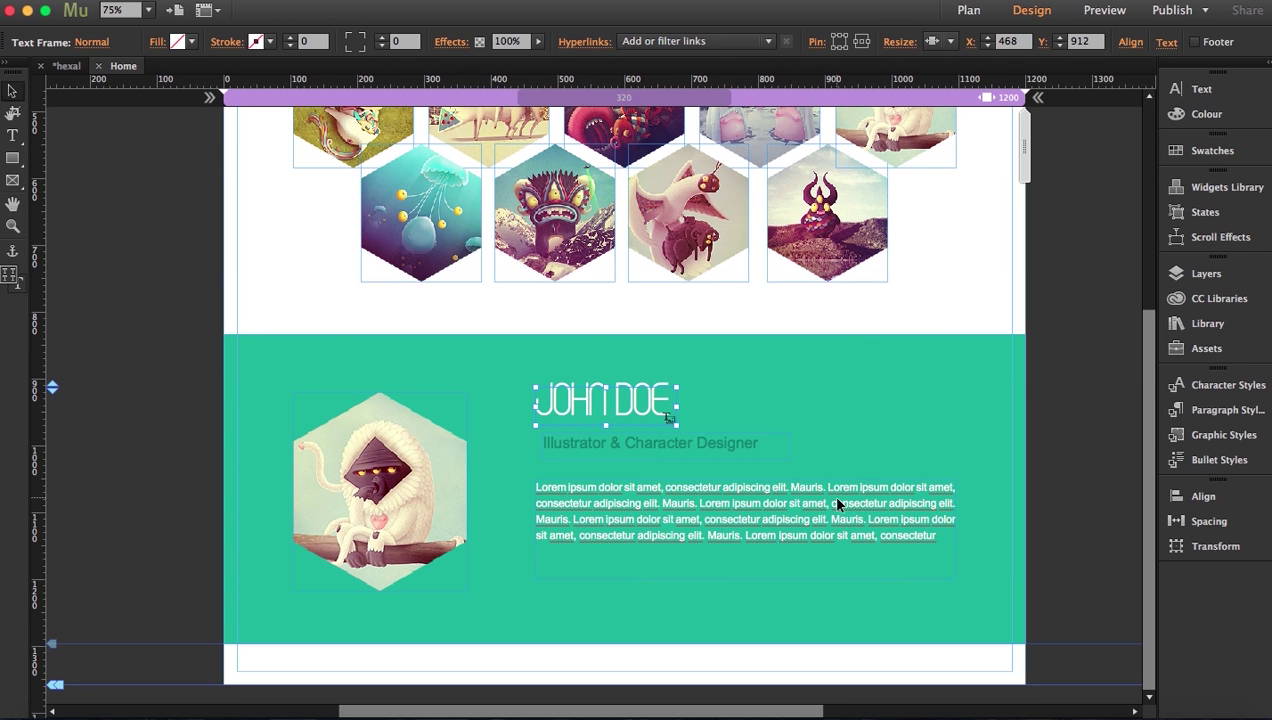
click(828, 517)
click(1180, 92)
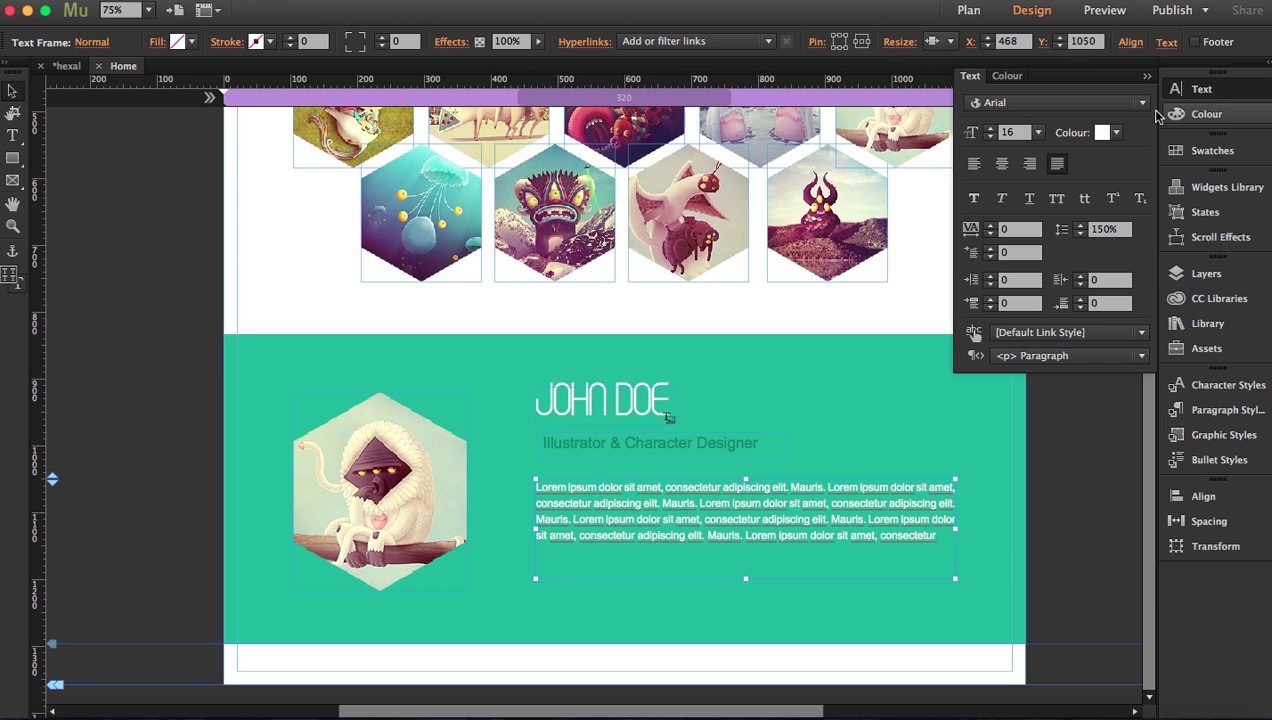
click(991, 131)
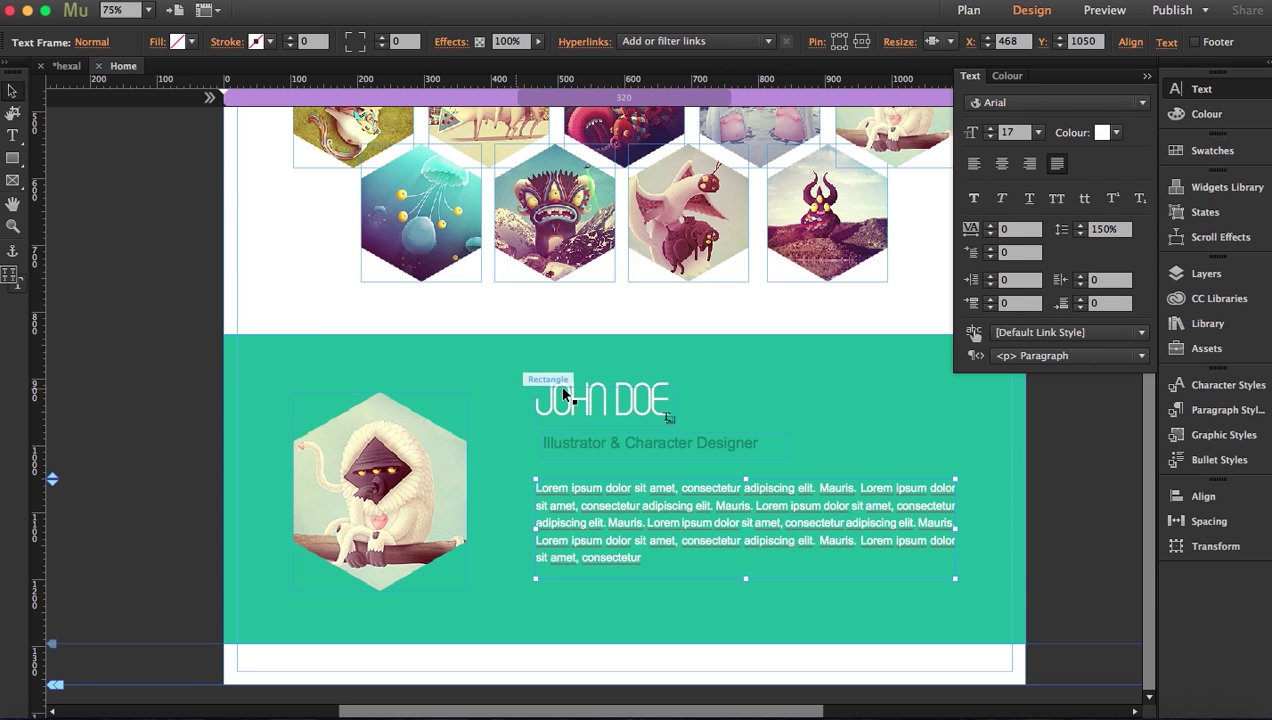
click(600, 402)
click(555, 447)
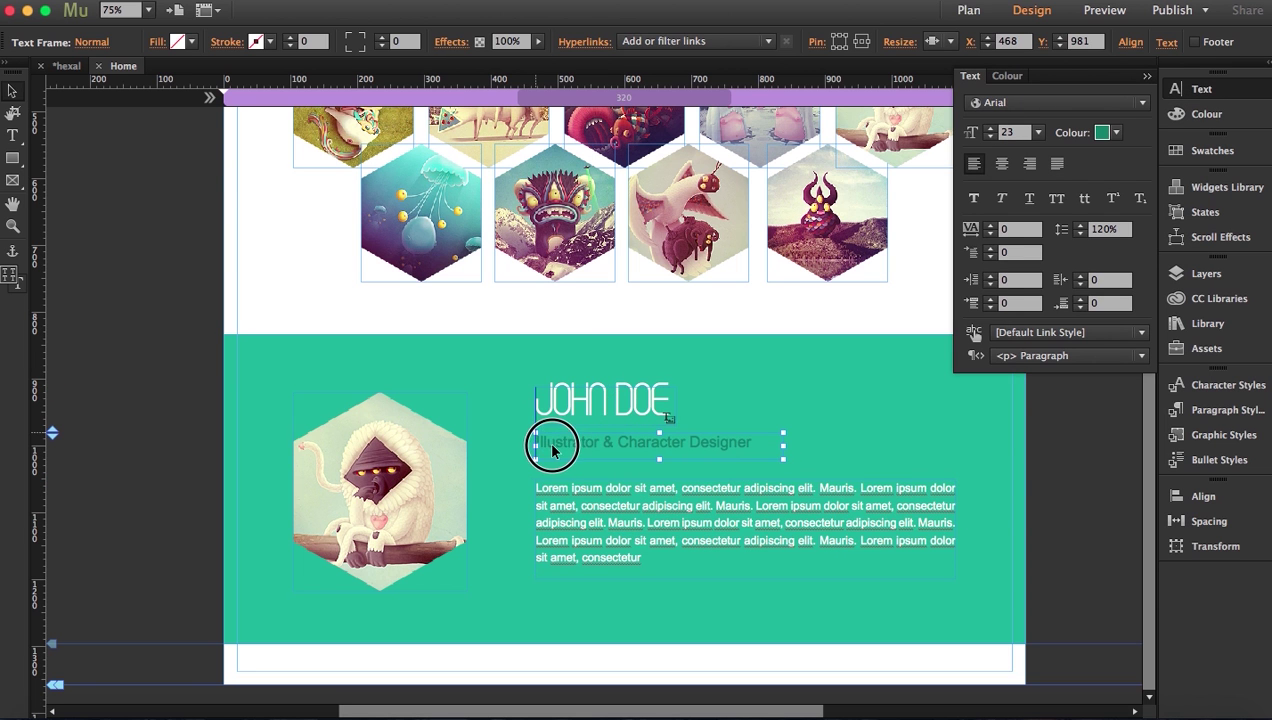
Drag the Dribbble, Facebook, Google, Linkedin, Pinterest and Twitter PNGs from hexal-assets onto the Muse page
click(598, 508)
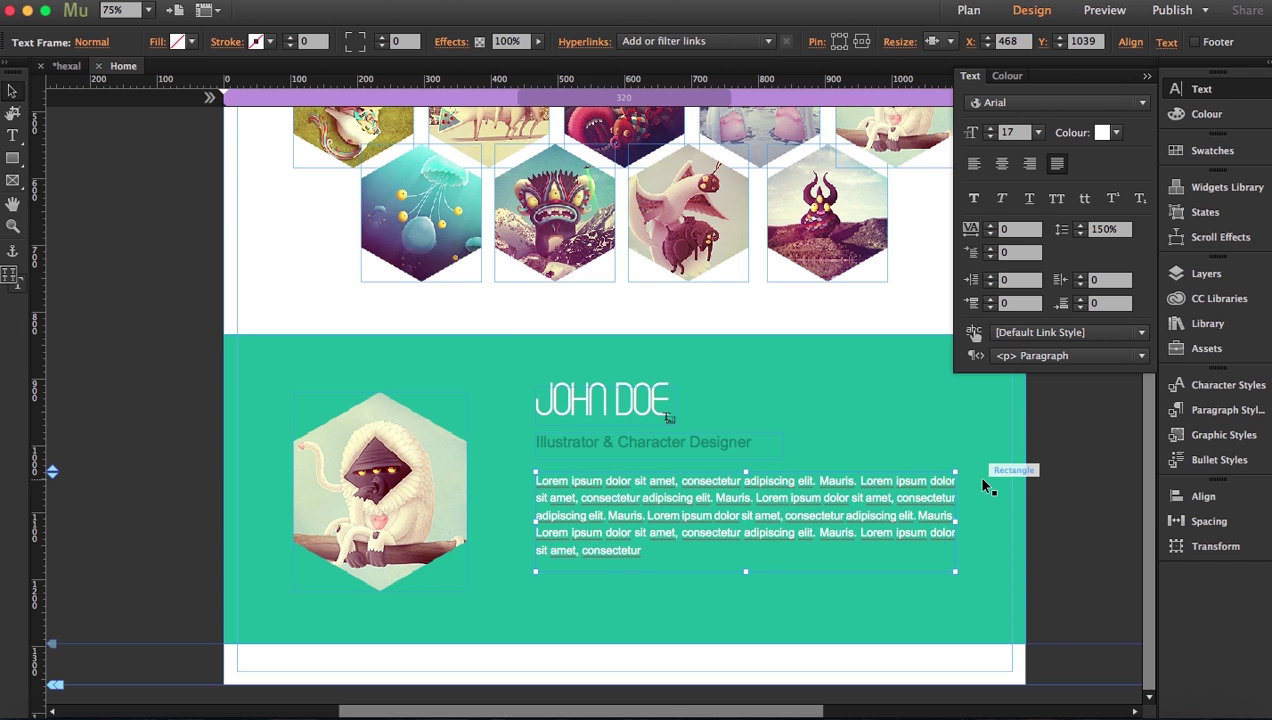
click(1079, 482)
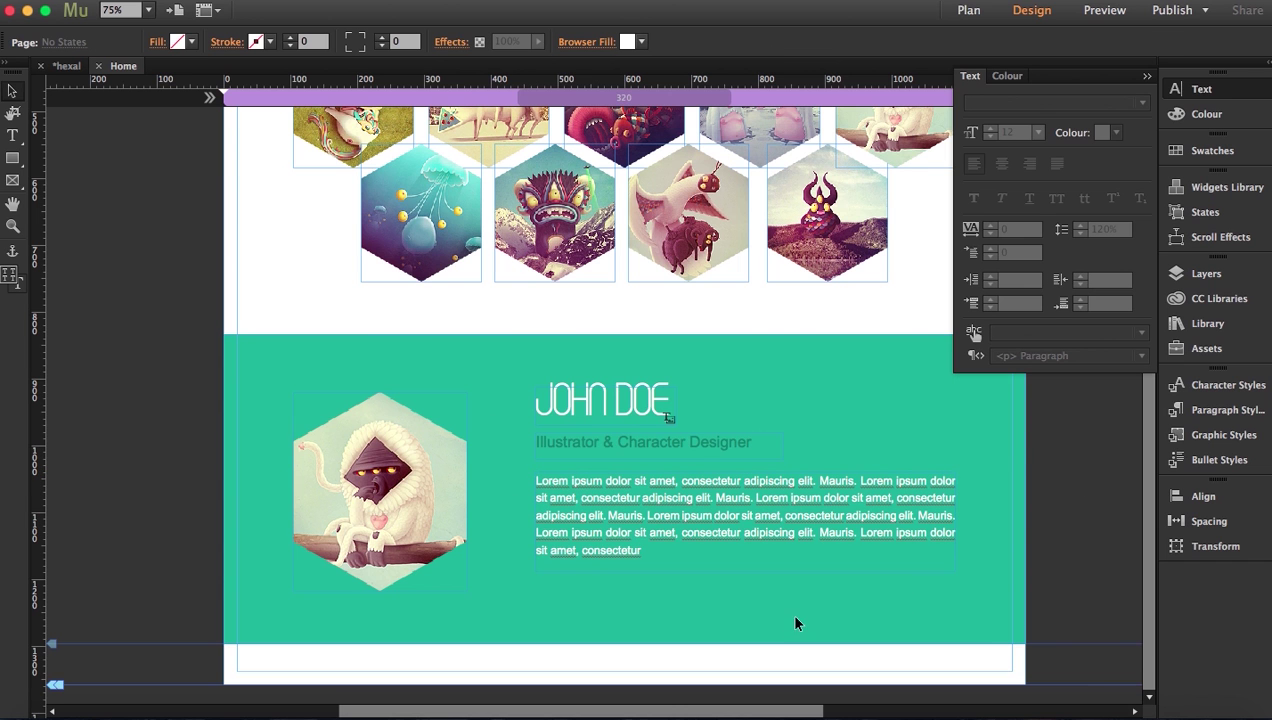
click(56, 695)
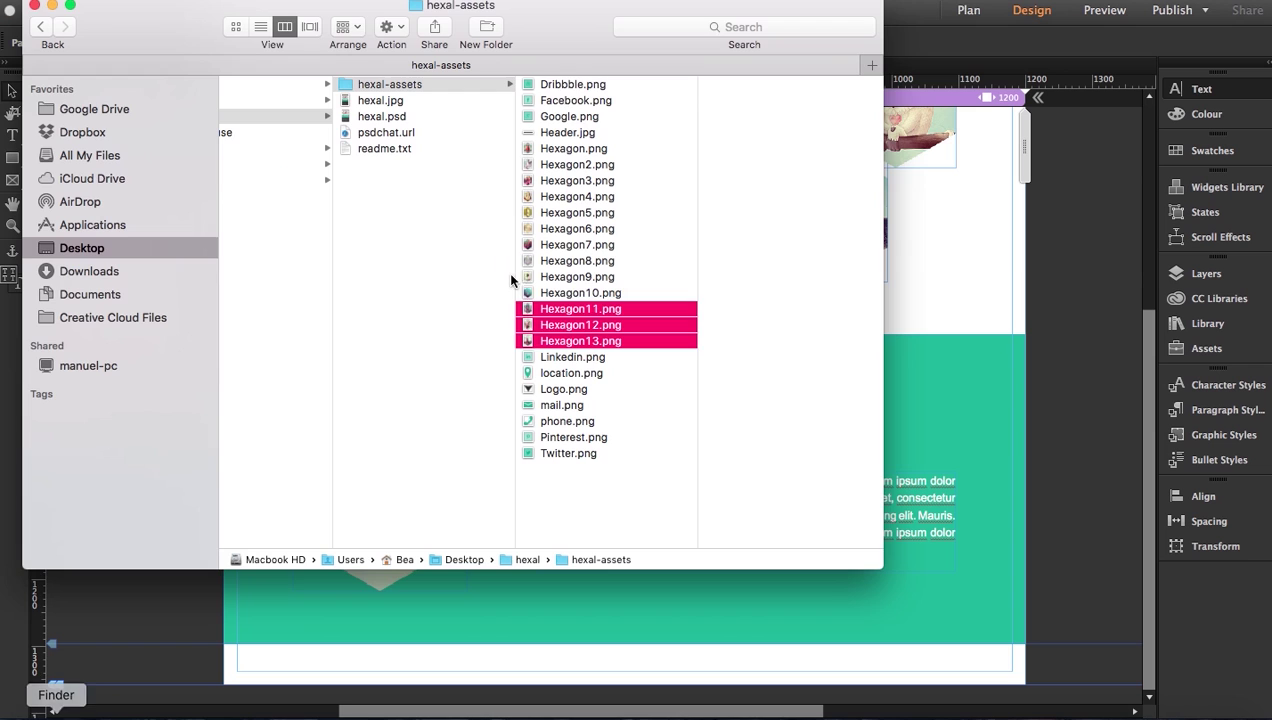
click(563, 84)
shift+click(570, 100)
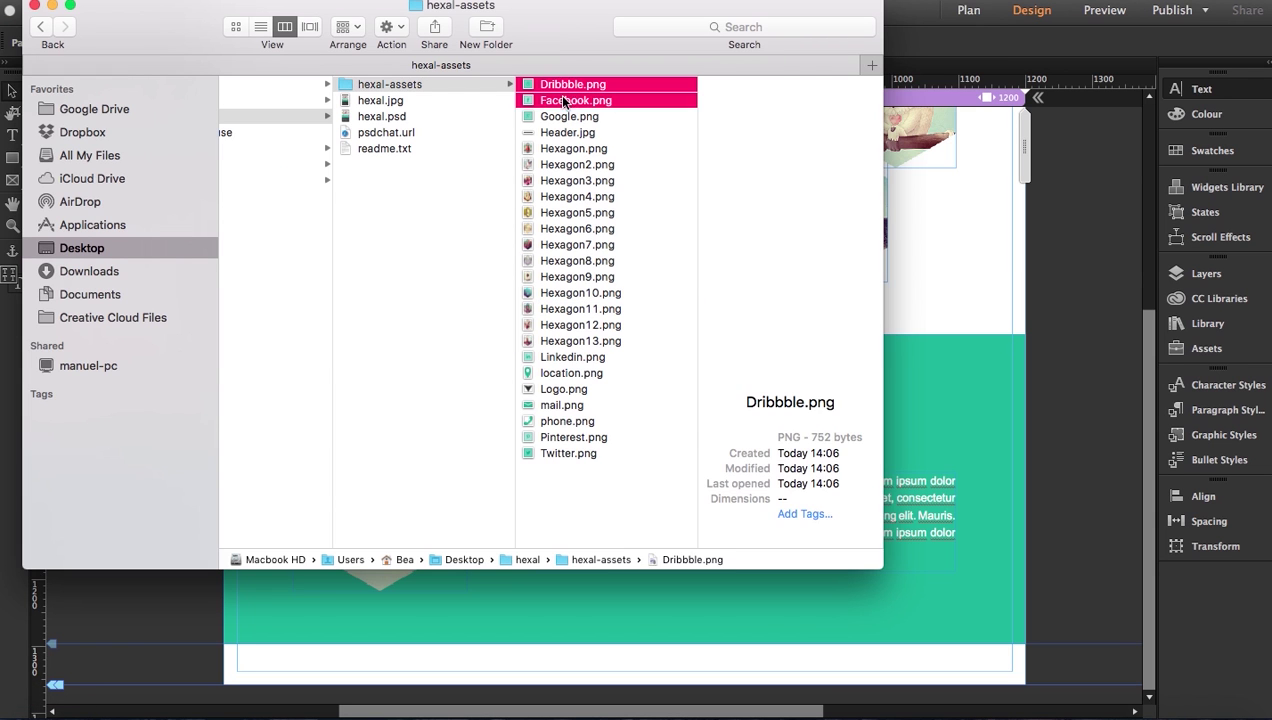
shift+click(563, 117)
super+click(563, 360)
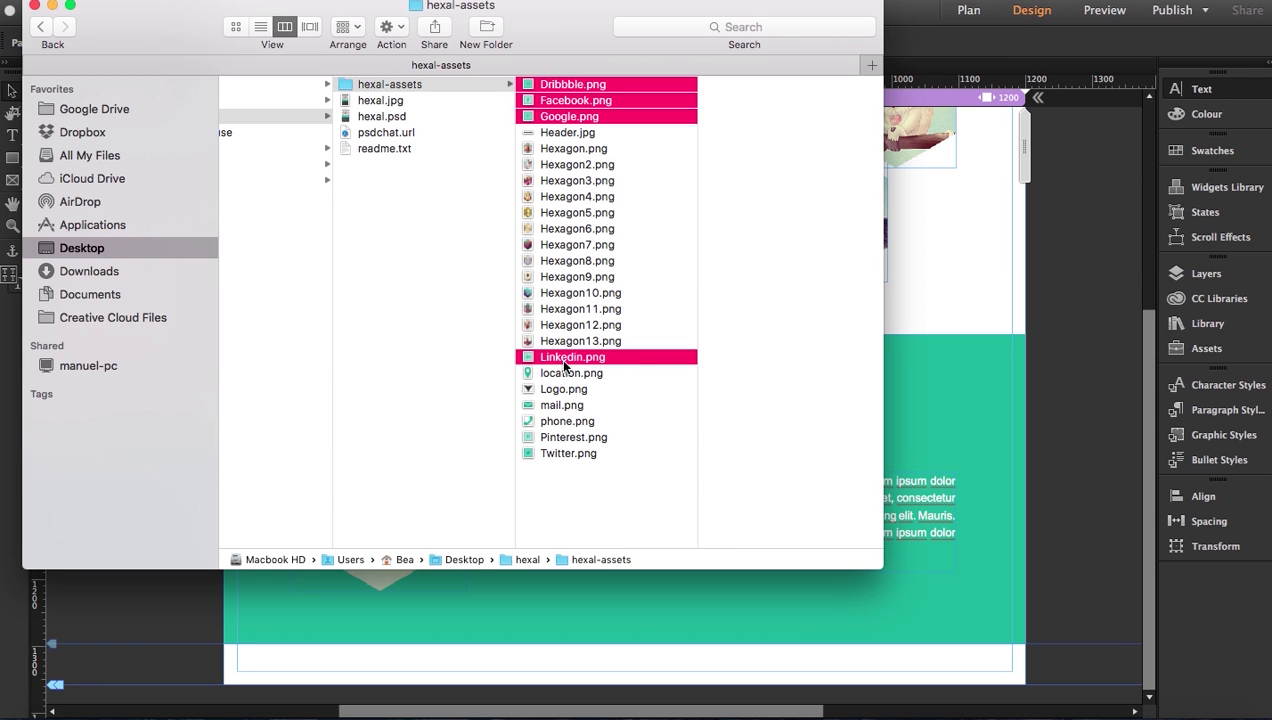
super+click(562, 437)
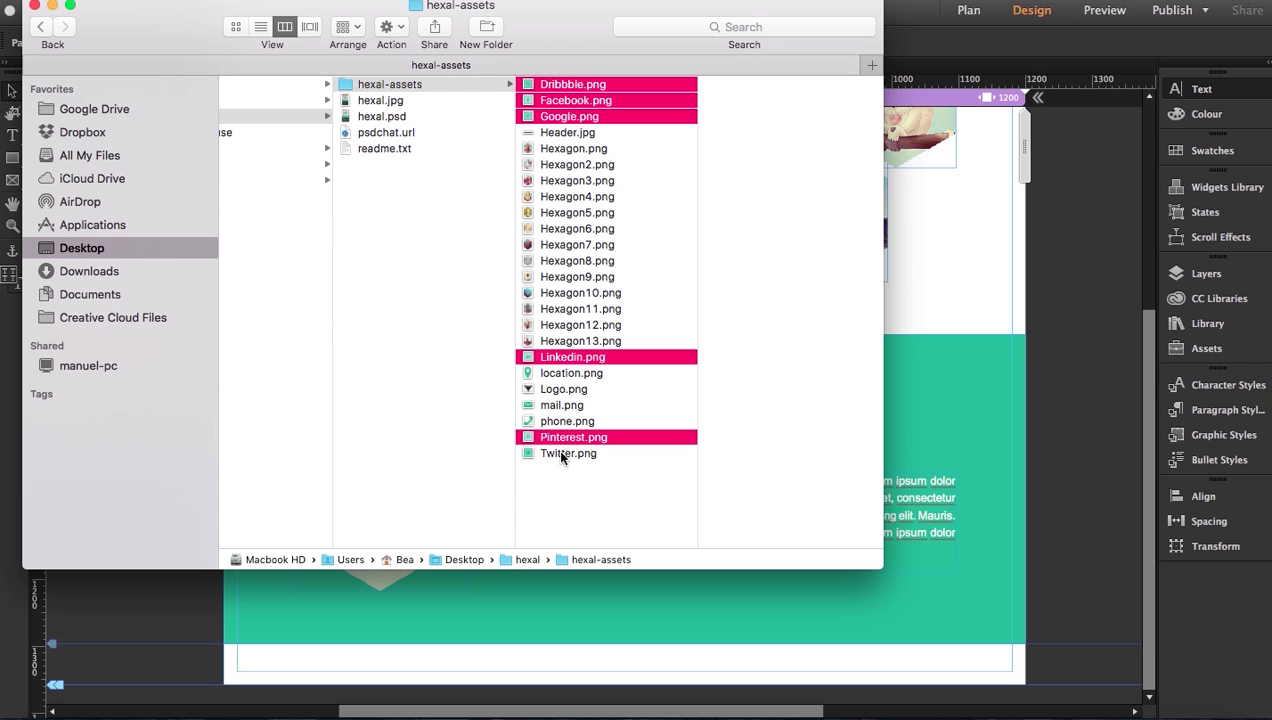
super+click(561, 453)
drag(556, 358, 1005, 523)
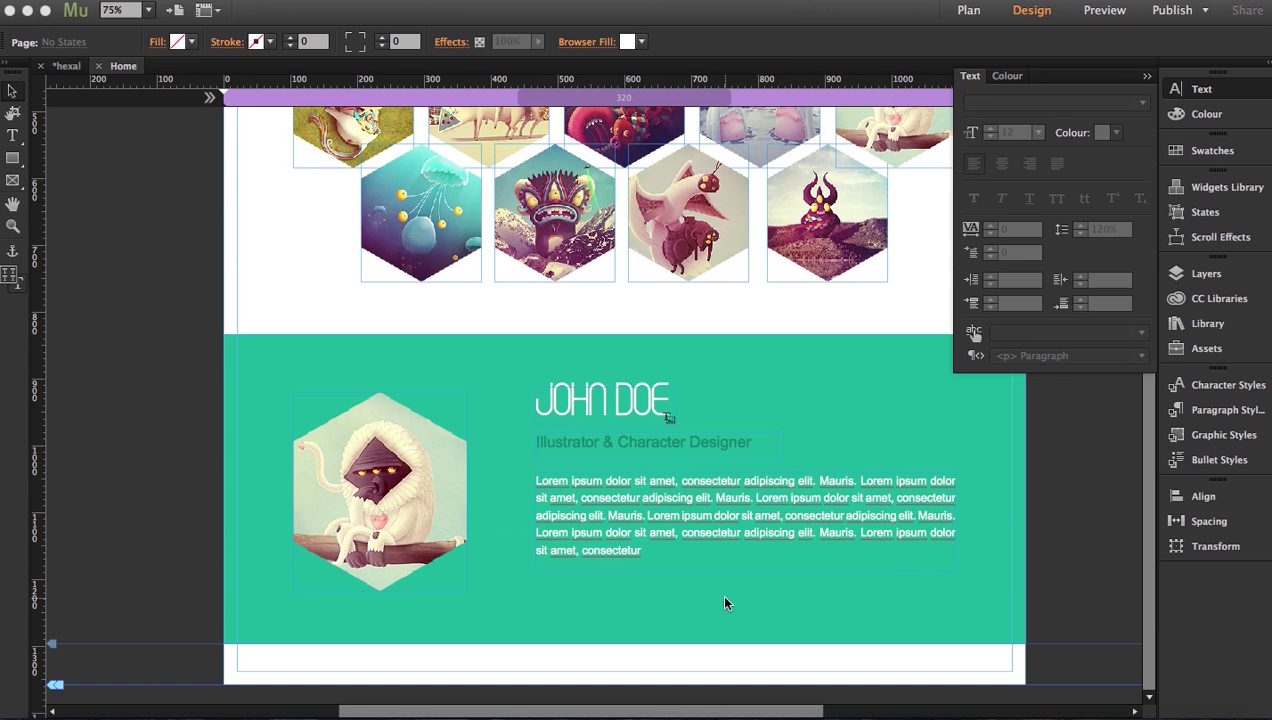
Place the six social icons side by side in the green band
click(725, 597)
click(743, 600)
click(758, 600)
click(777, 600)
click(787, 600)
click(804, 601)
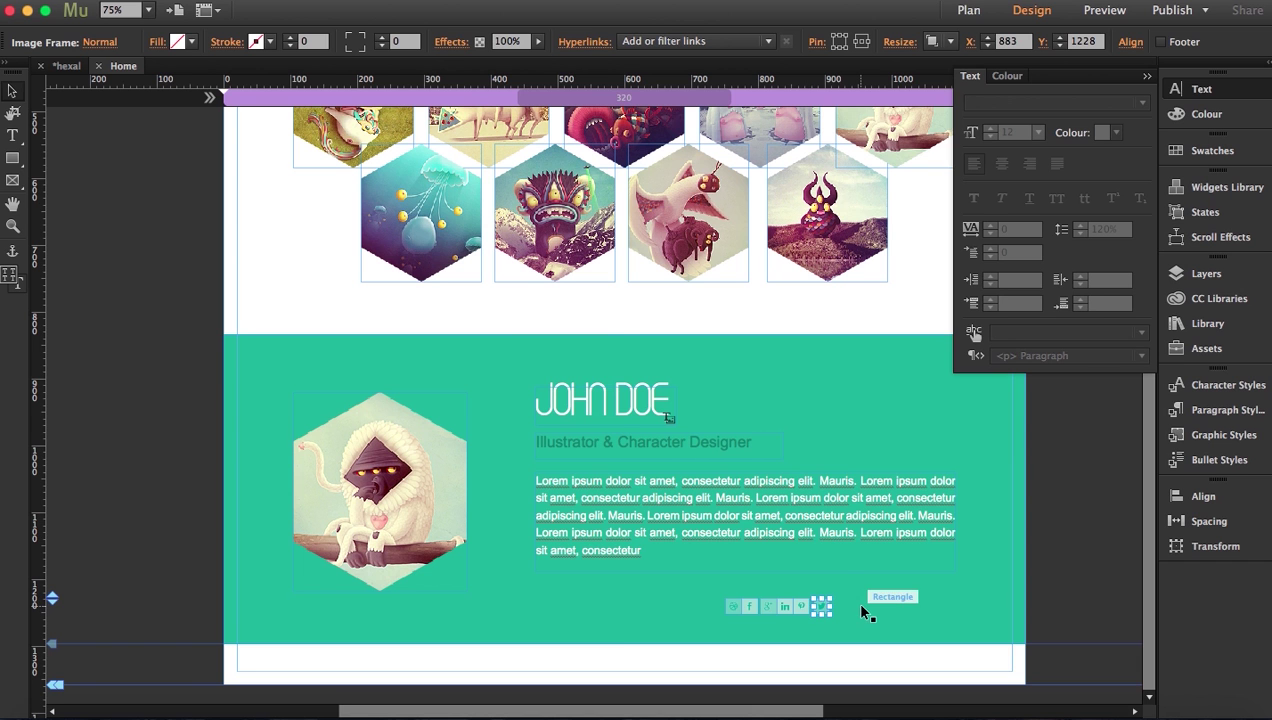
Move the Dribbble icon to the row's end and nudge Pinterest, LinkedIn and Google+ to close the gap
click(855, 599)
click(12, 226)
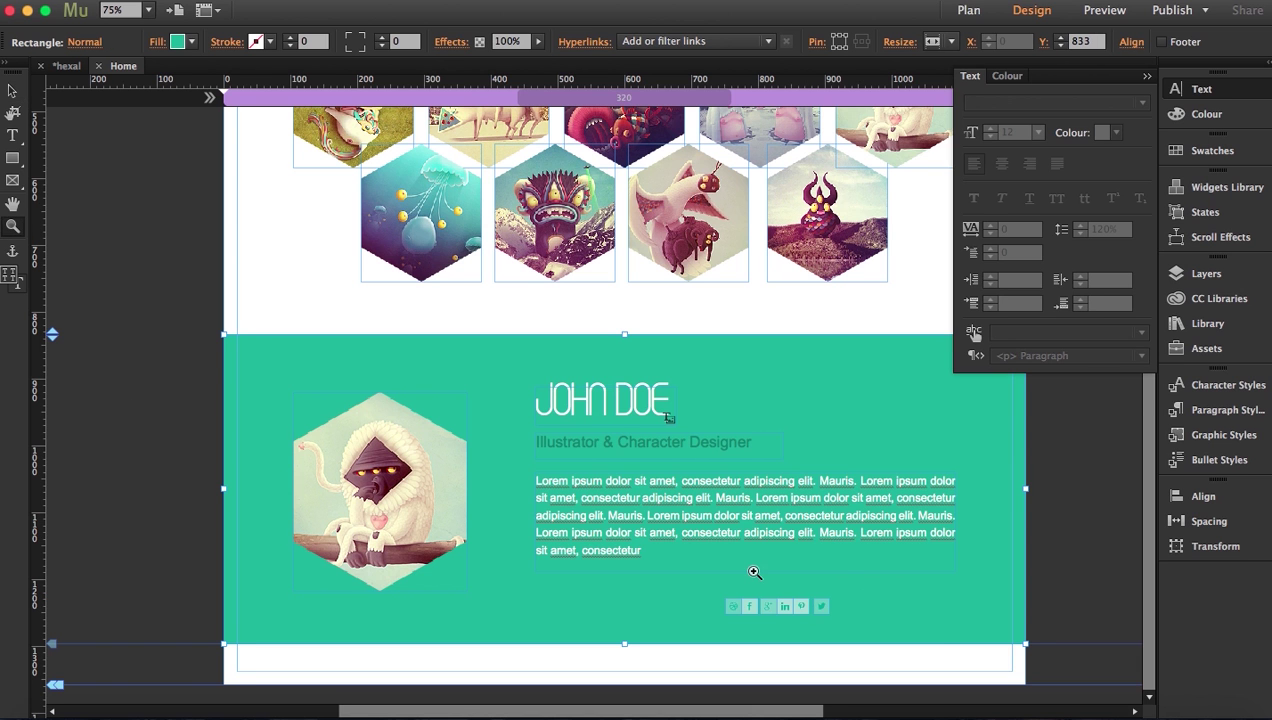
click(876, 554)
click(714, 521)
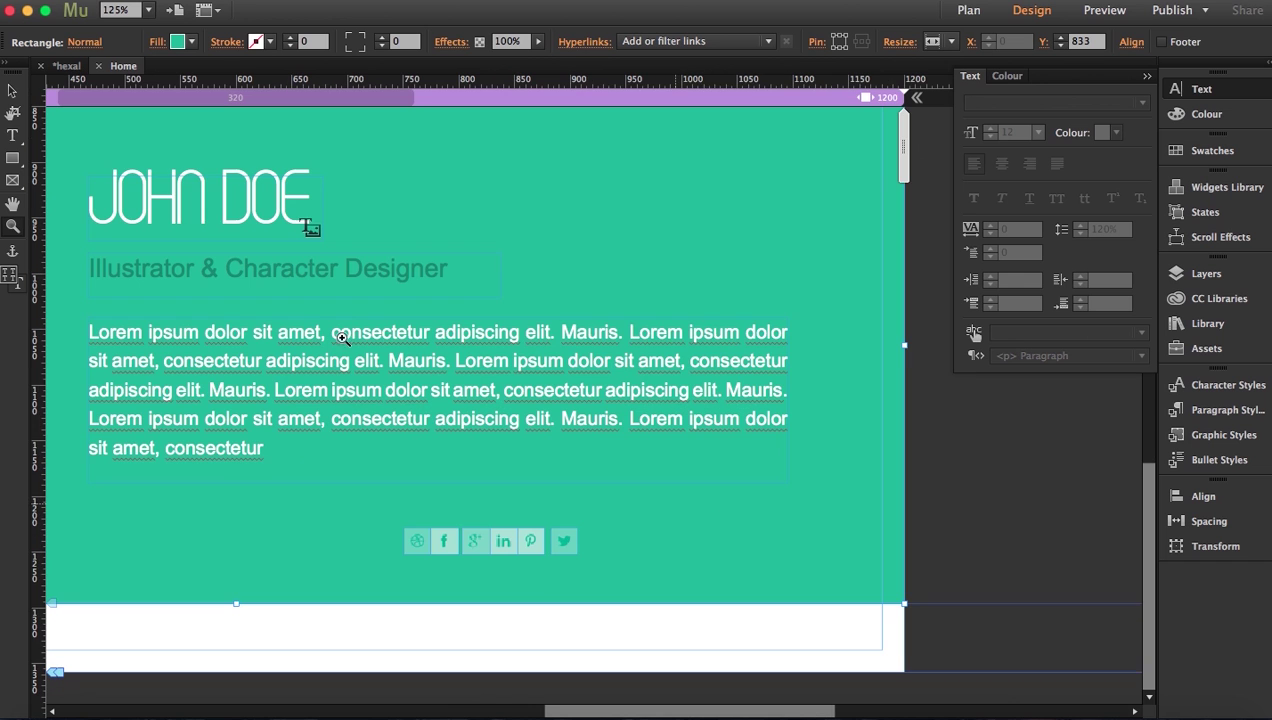
click(12, 91)
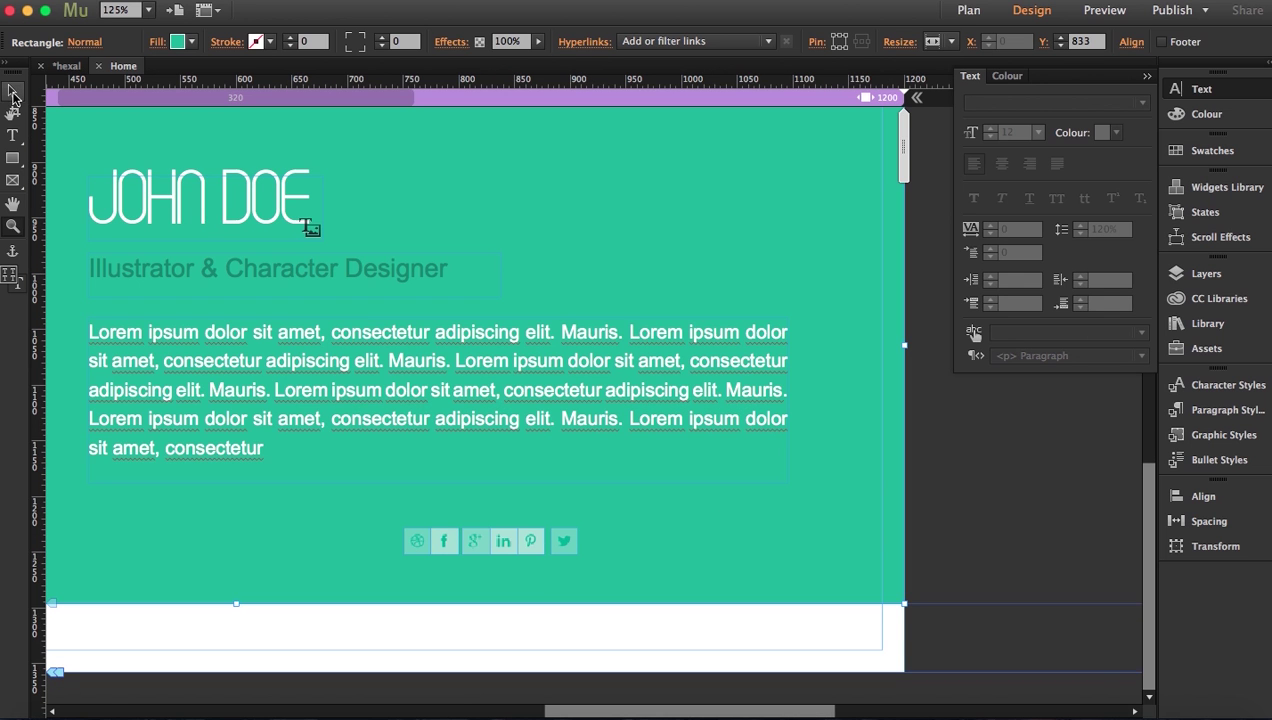
click(406, 541)
drag(412, 539, 594, 541)
click(534, 546)
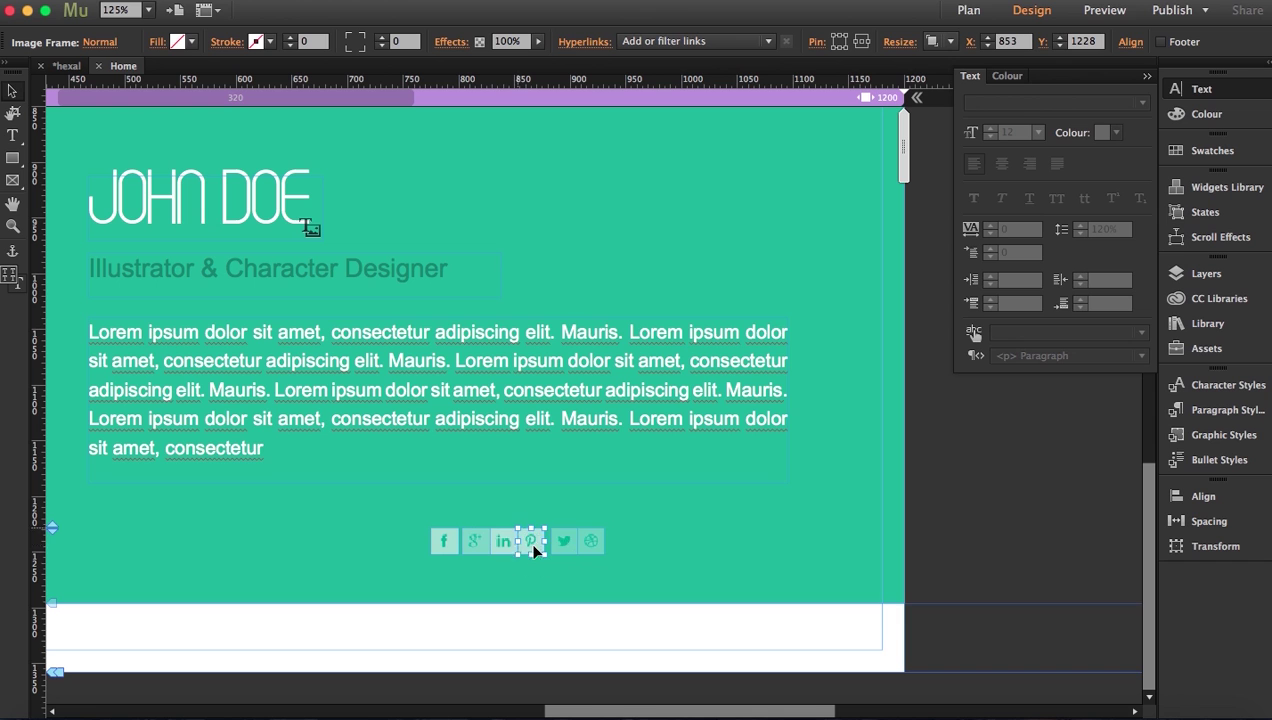
shift+click(508, 550)
shift+click(479, 538)
key(Right)
key(Right)
key(Right)
key(Right)
key(Right)
key(Right)
click(445, 540)
Shift the whole icon row right so it lines up under the paragraph's right edge
click(979, 543)
drag(946, 562, 423, 520)
drag(591, 540, 781, 545)
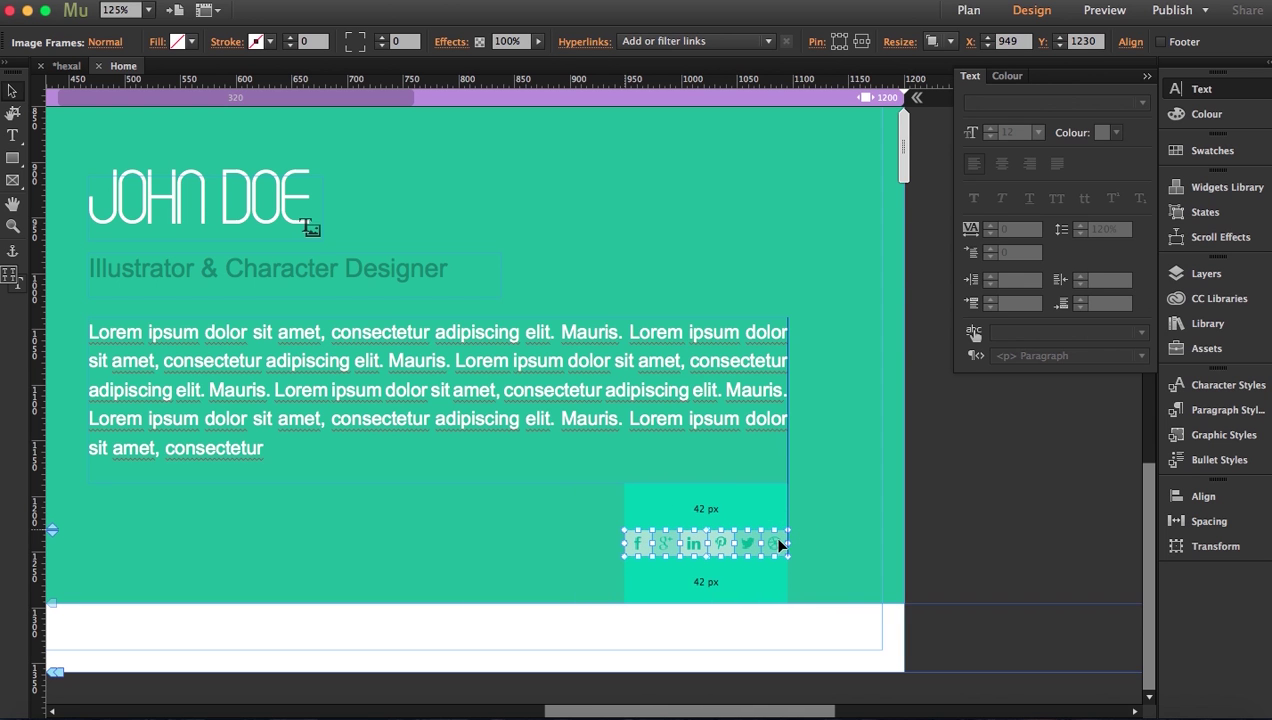
click(994, 504)
click(636, 553)
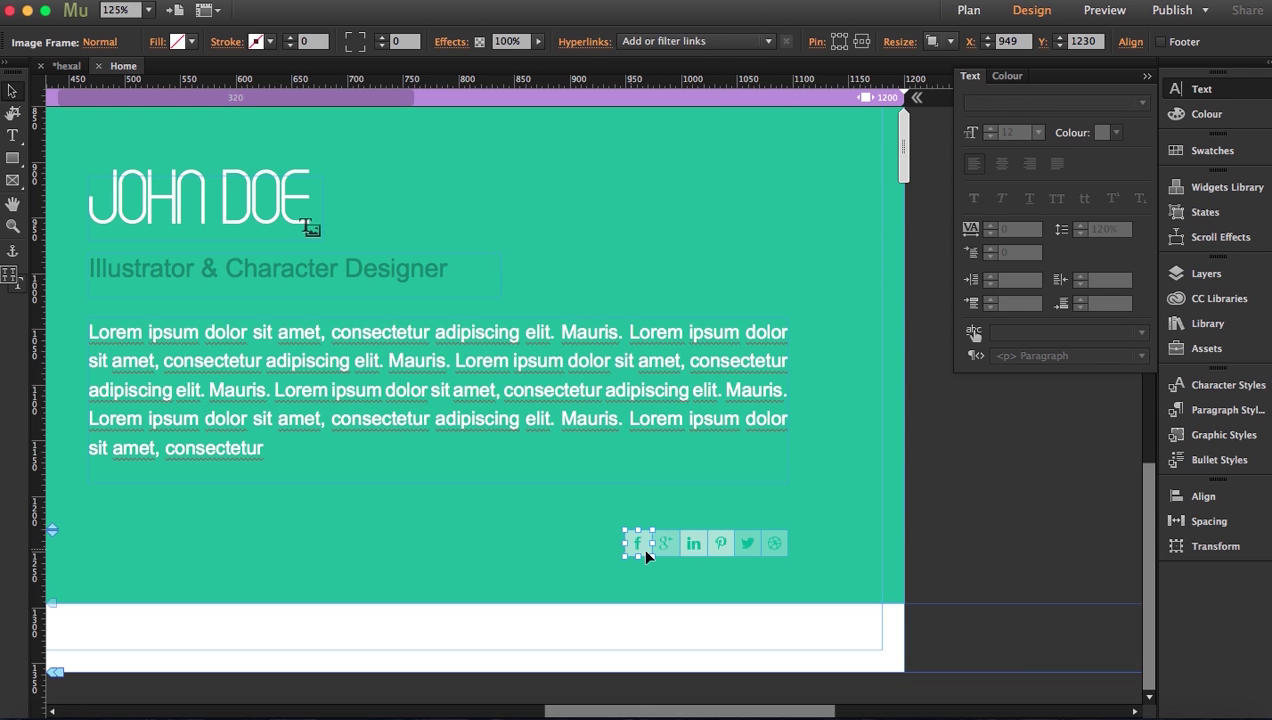
click(608, 491)
Zoom out to 75% and drag the page bottom down a little
click(13, 228)
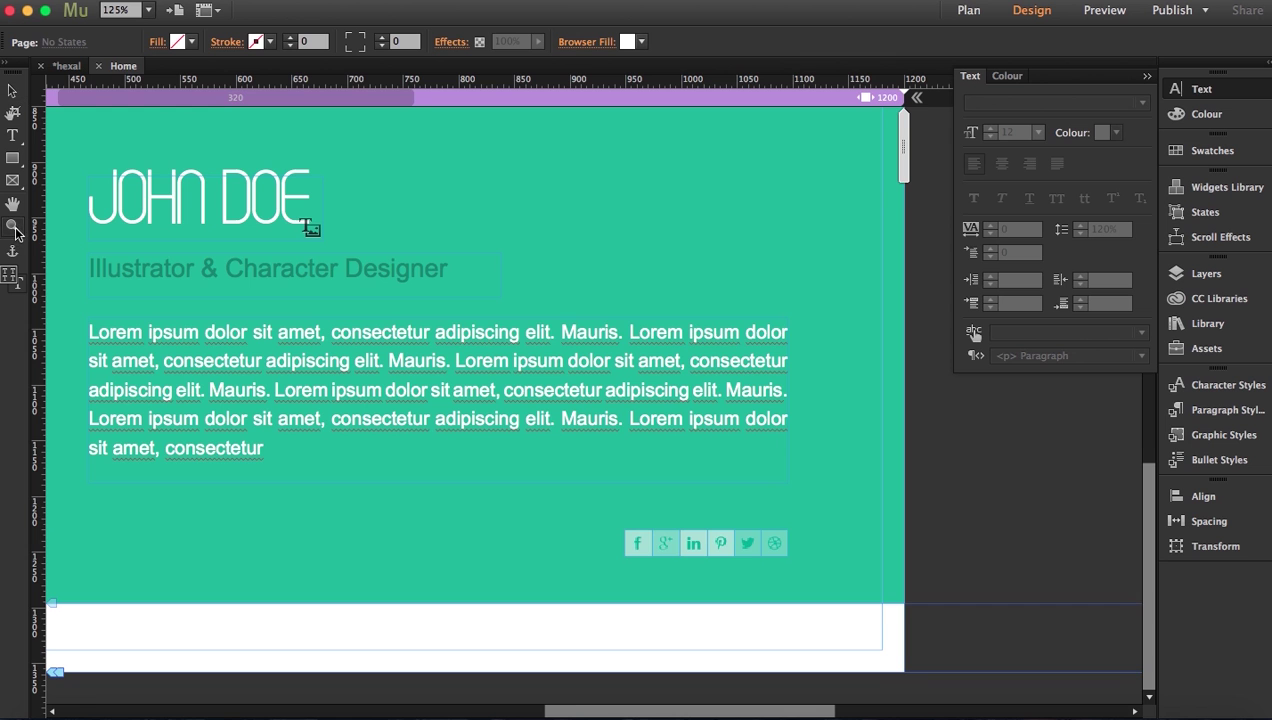
alt+click(693, 471)
alt+click(630, 488)
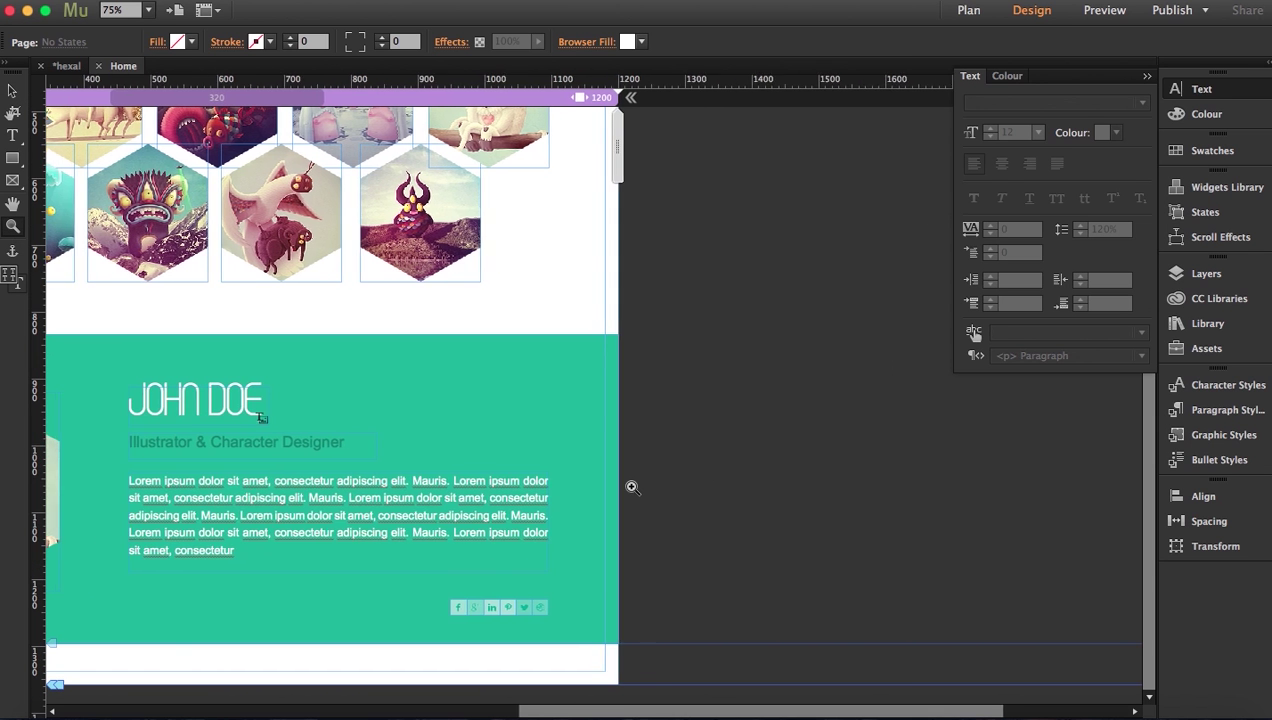
scroll(632, 487, left, 6)
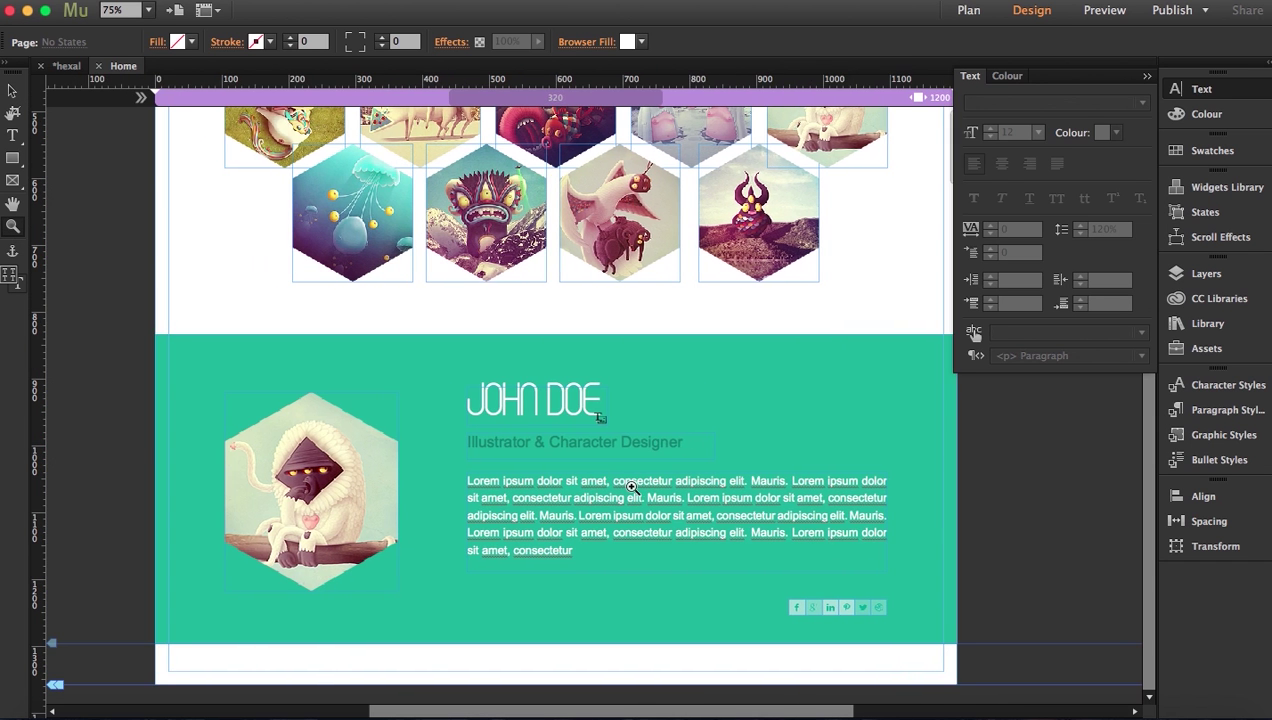
click(12, 158)
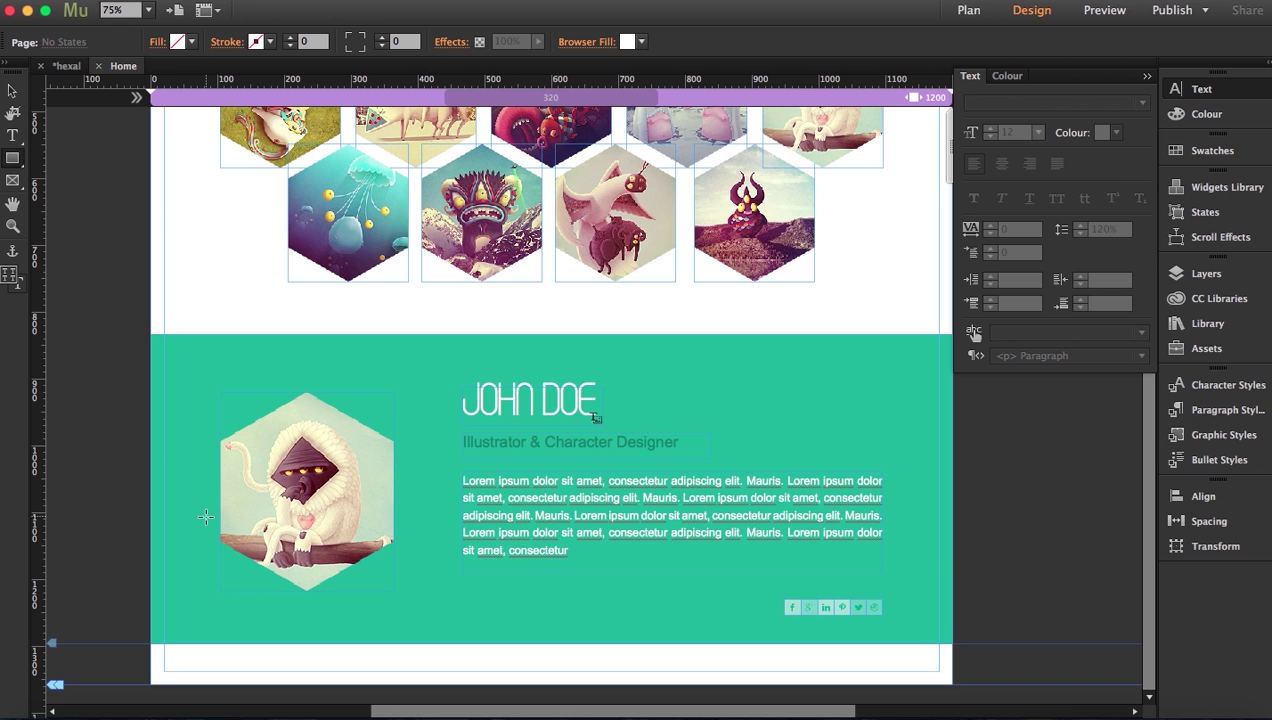
key(v)
drag(52, 687, 50, 713)
Zoom out to the whole page and drag Bottom of Page down to 1686 px
click(12, 226)
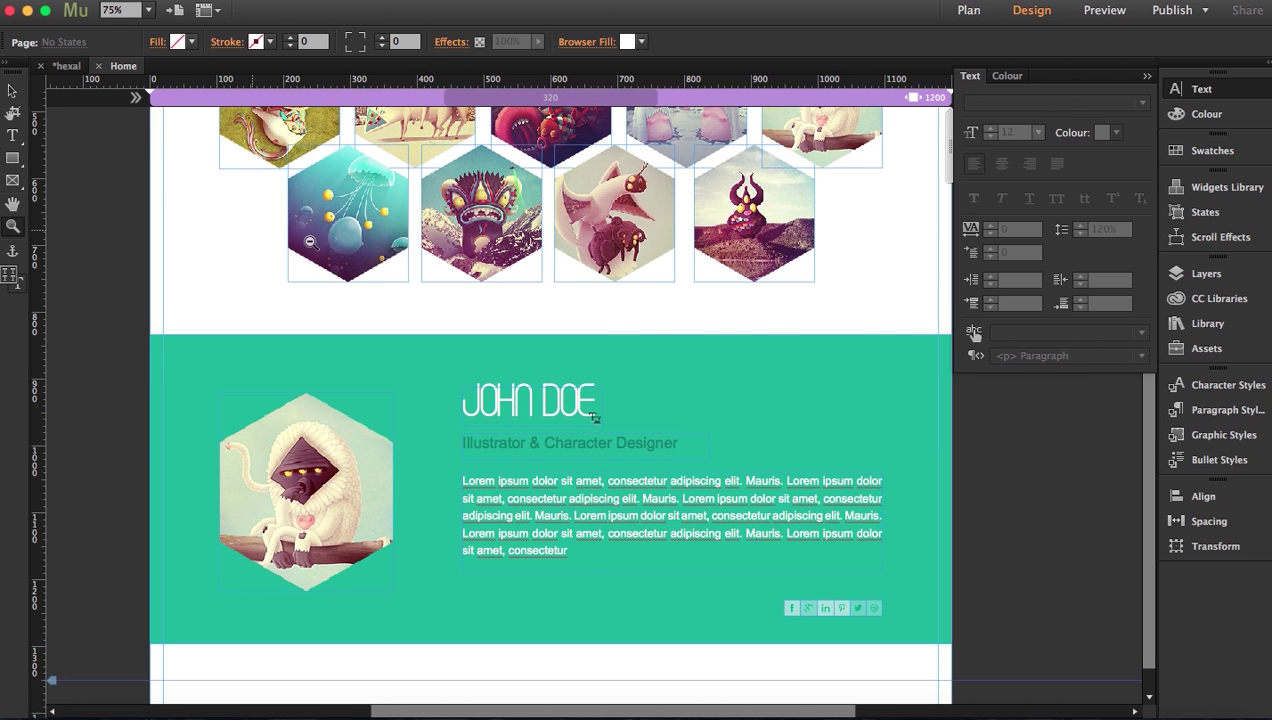
alt+click(310, 242)
alt+click(467, 272)
click(14, 95)
drag(48, 414, 62, 590)
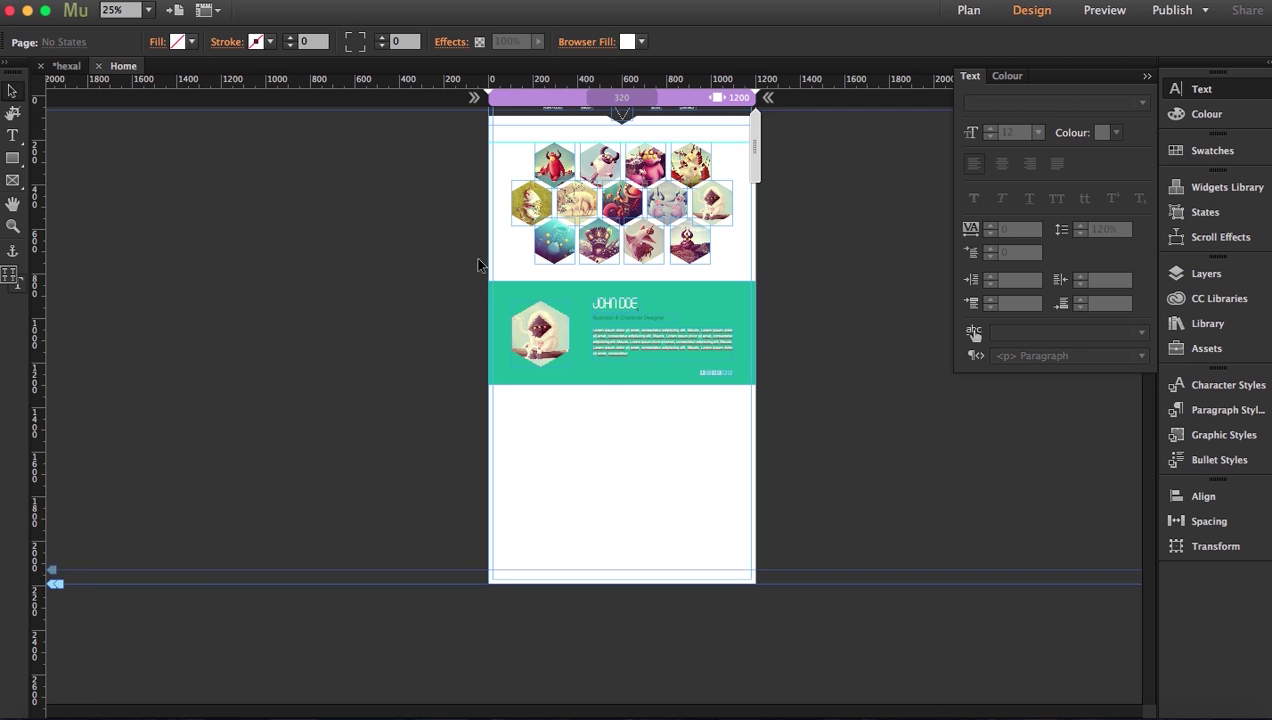
click(621, 382)
Duplicate the green band below itself, fill it with #323232 and stretch it to 622 px tall
drag(621, 384, 627, 482)
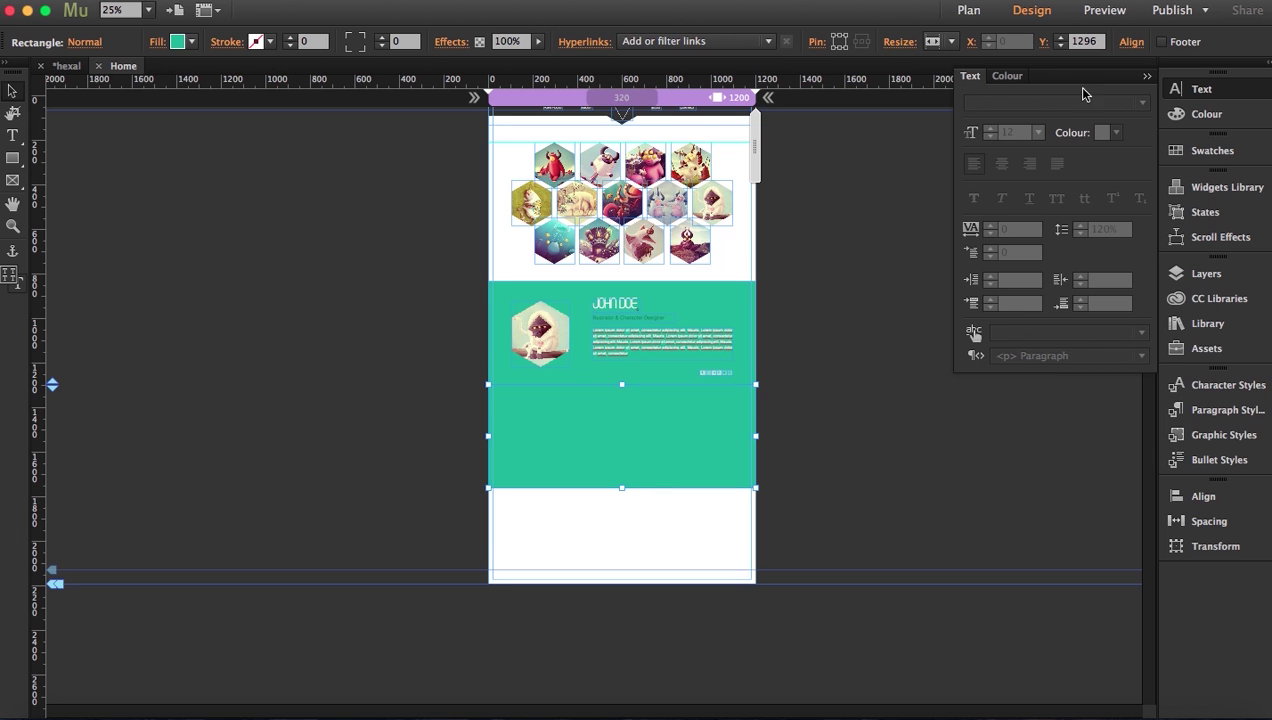
click(1204, 114)
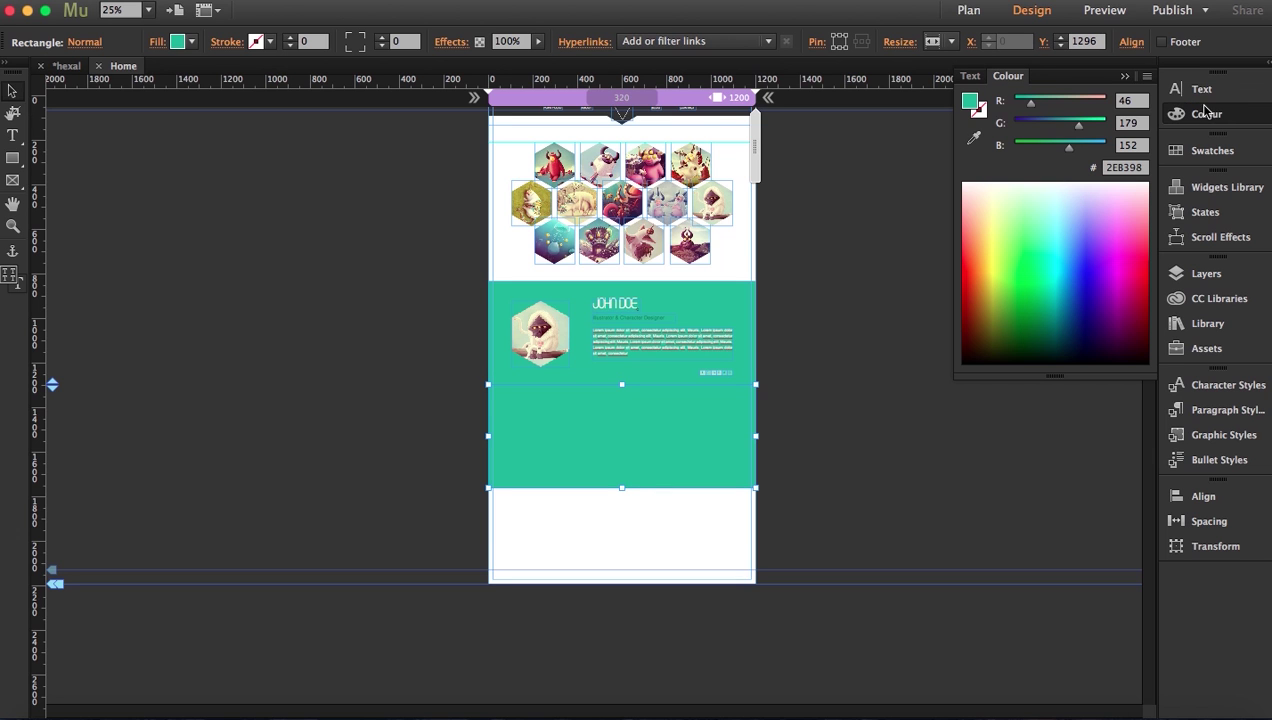
click(862, 130)
click(712, 117)
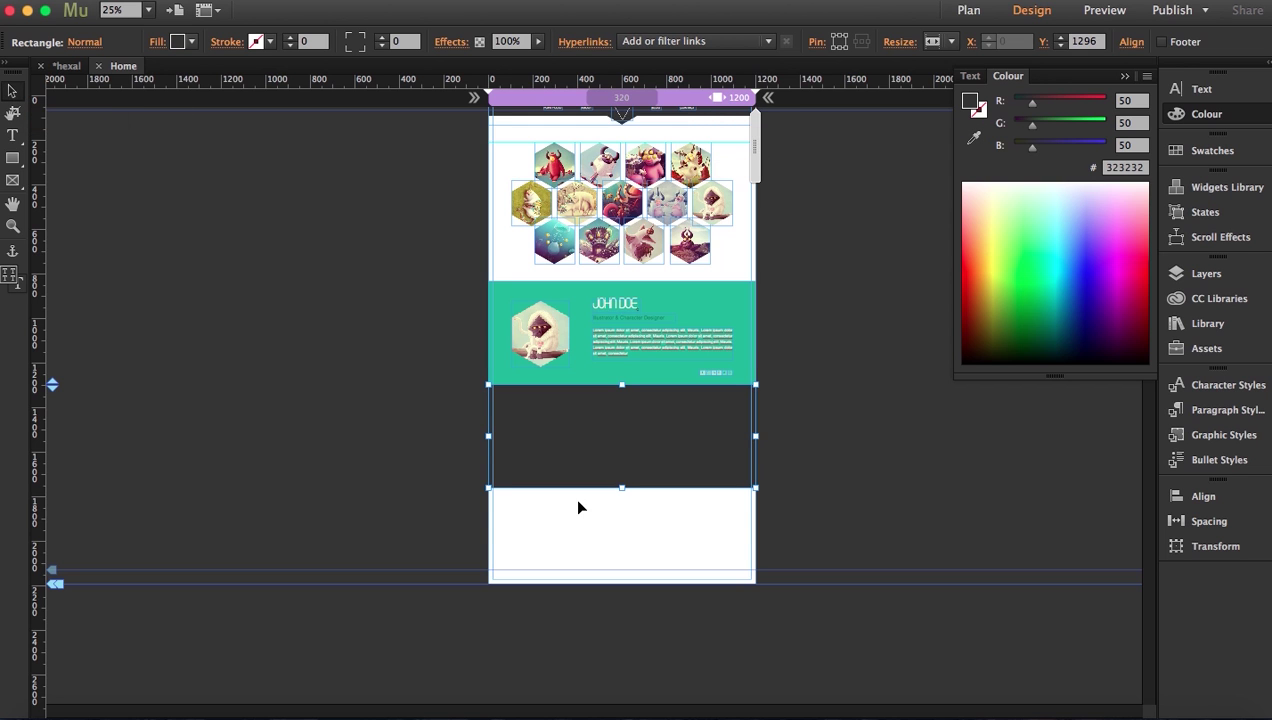
drag(621, 487, 621, 522)
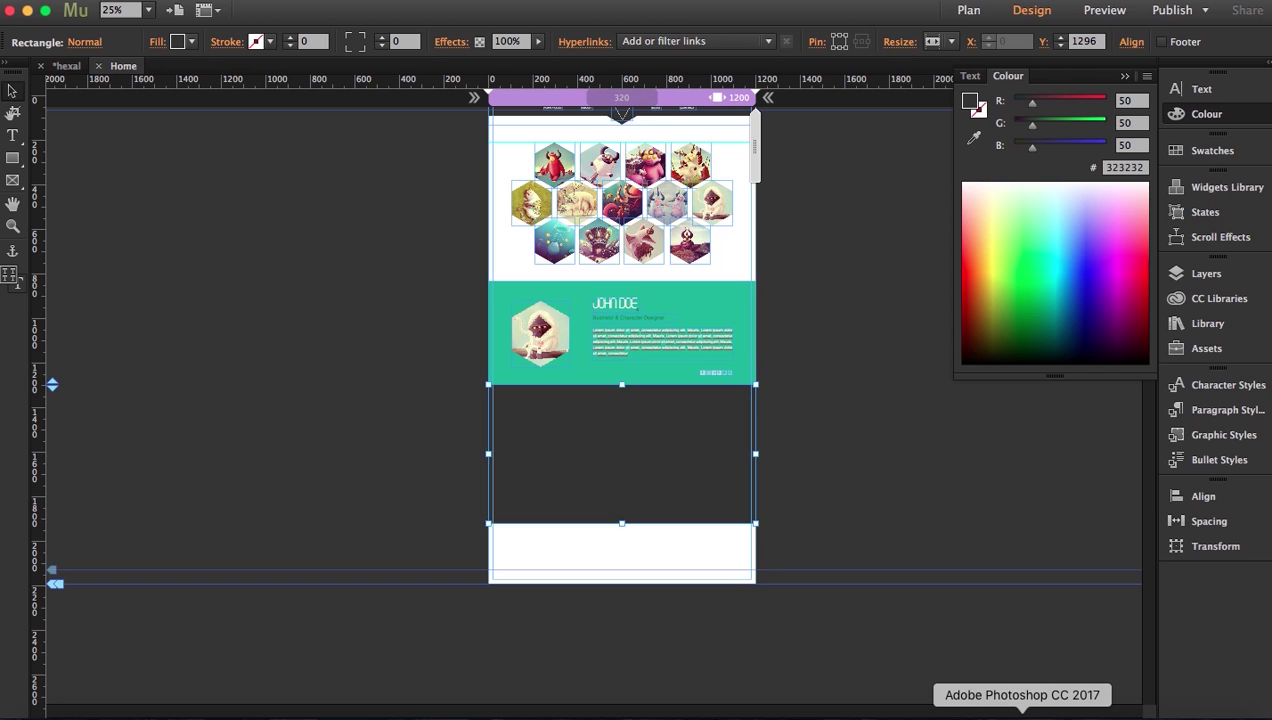
In Photoshop, dismiss the colour picker and zoom out to show the mockup's contact section
click(1022, 712)
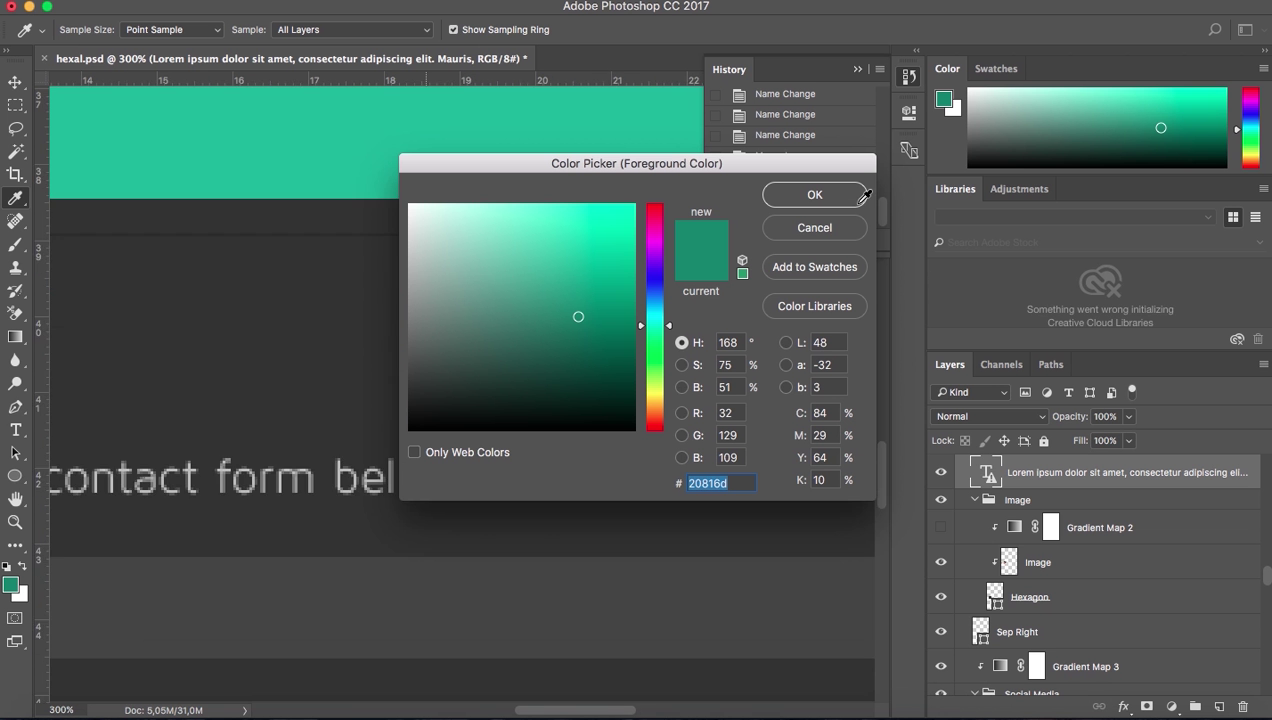
click(800, 231)
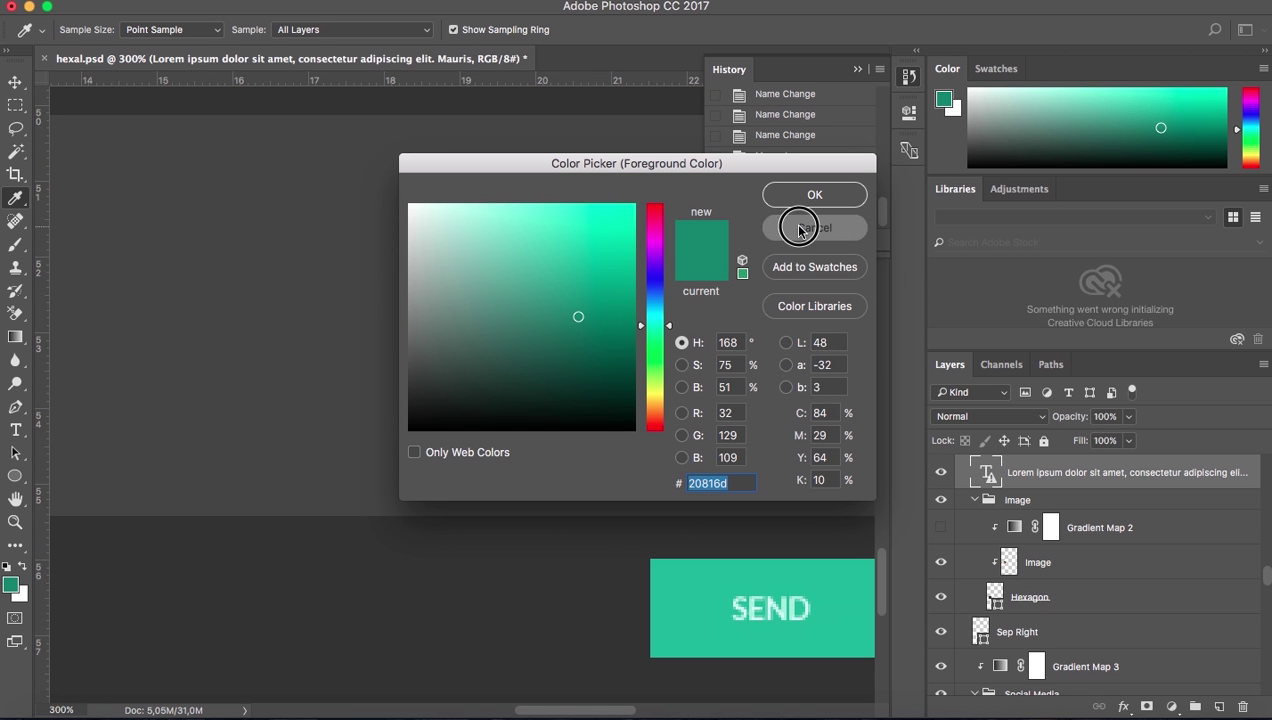
scroll(575, 250, up, 10)
scroll(575, 250, up, 10)
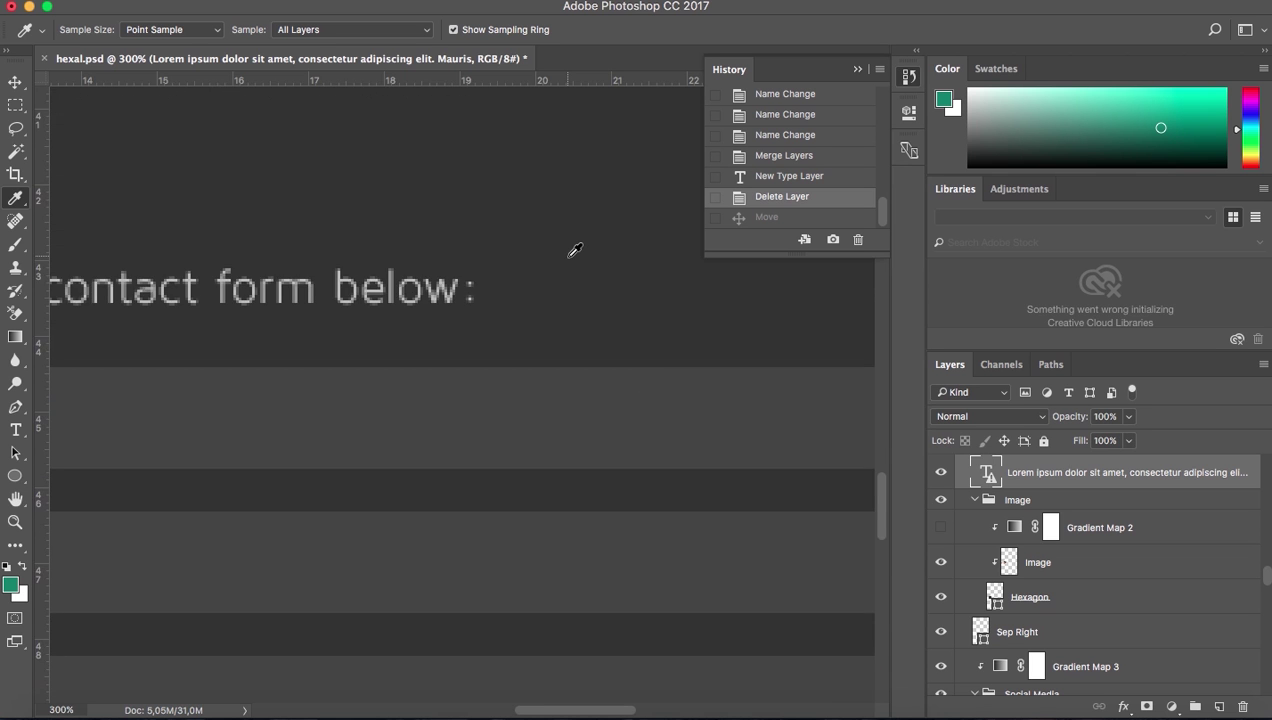
scroll(575, 250, left, 5)
scroll(400, 240, left, 8)
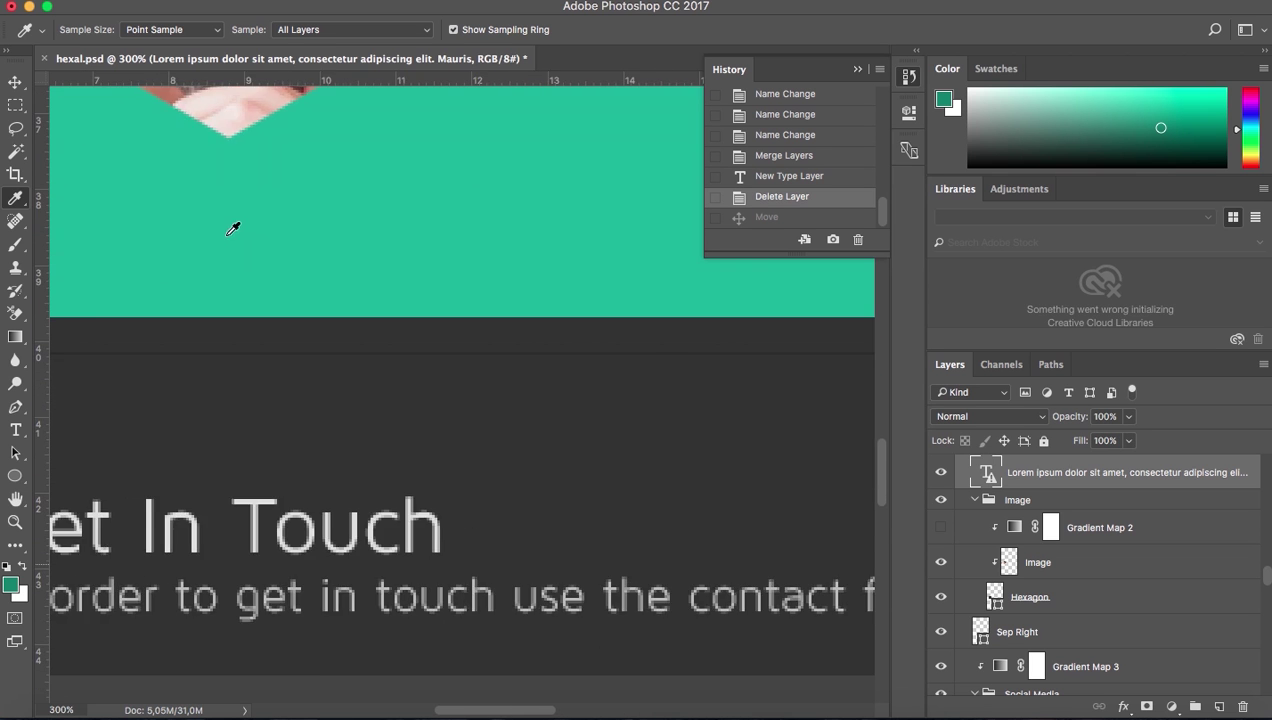
scroll(236, 224, down, 5)
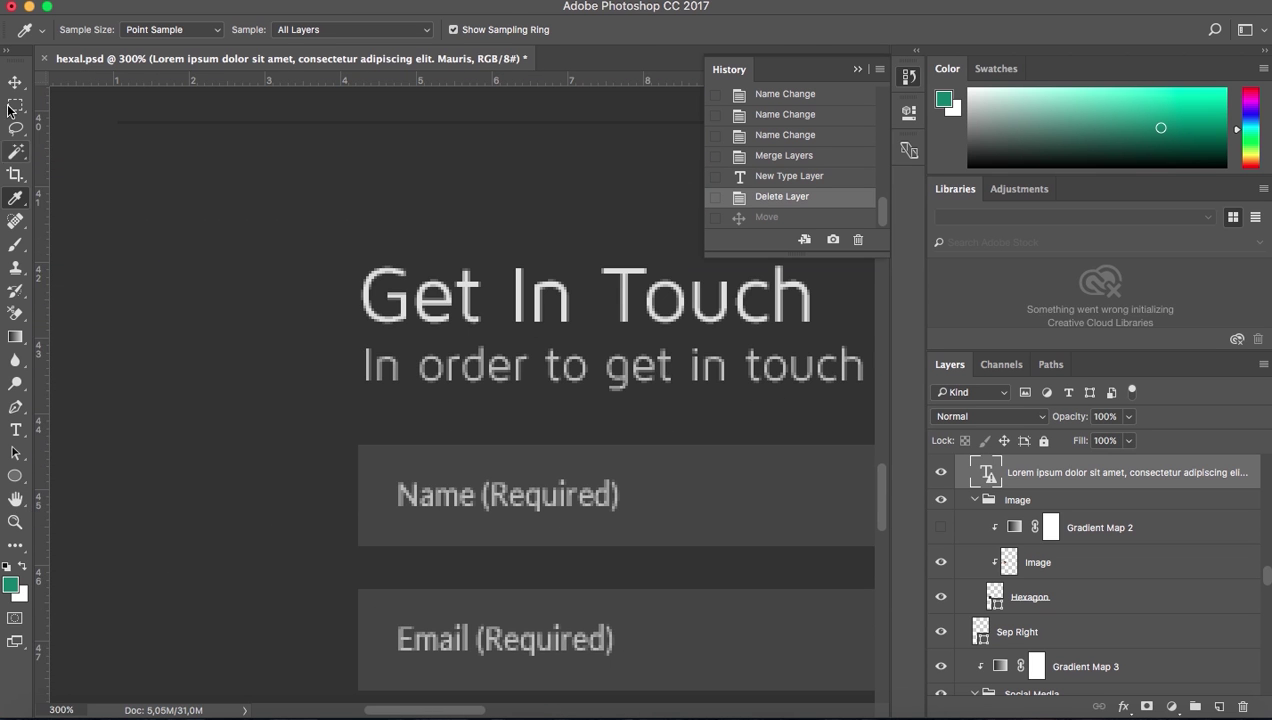
click(15, 82)
click(15, 521)
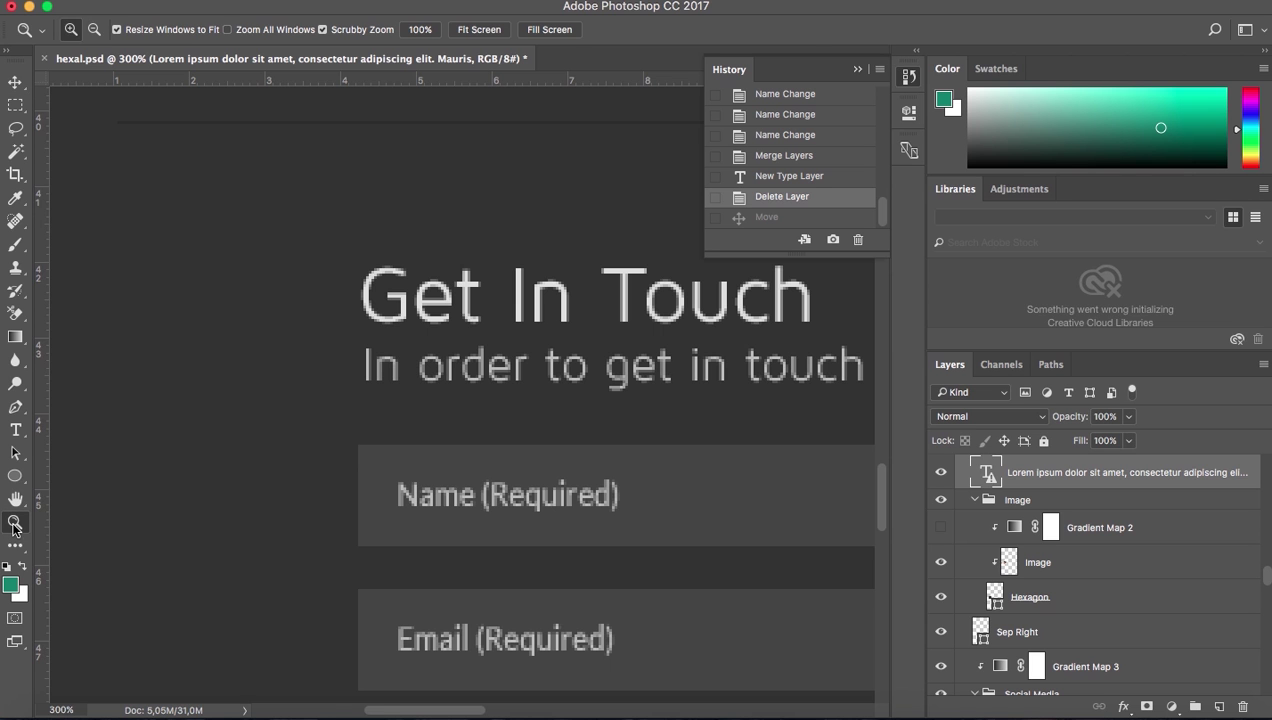
alt+click(219, 517)
alt+click(410, 524)
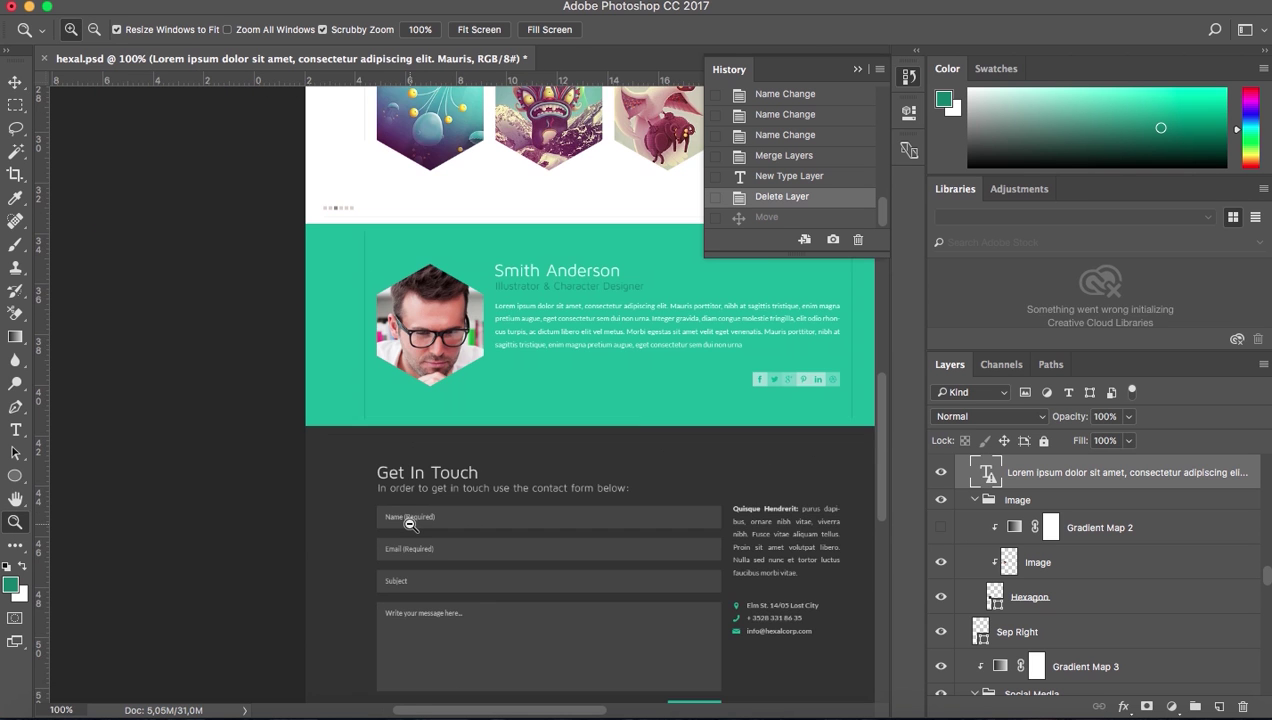
alt+click(410, 524)
scroll(410, 524, down, 2)
scroll(410, 524, up, 4)
scroll(410, 524, up, 1)
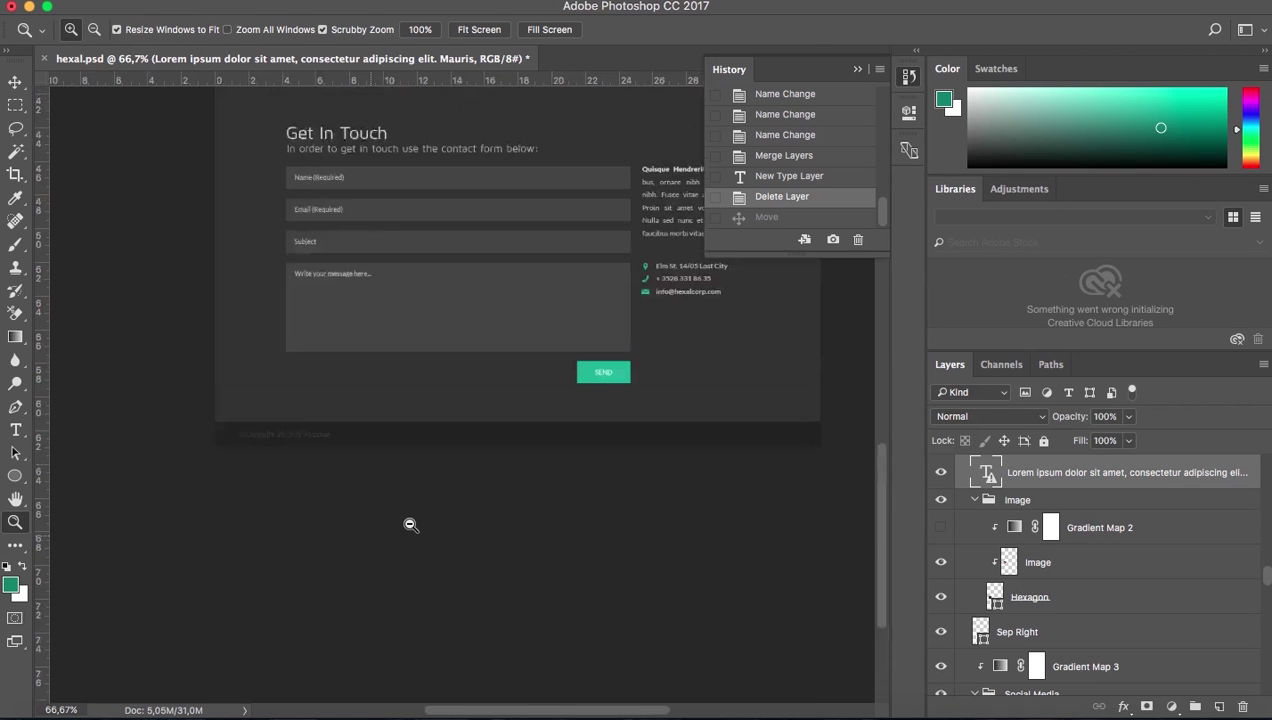
key(v)
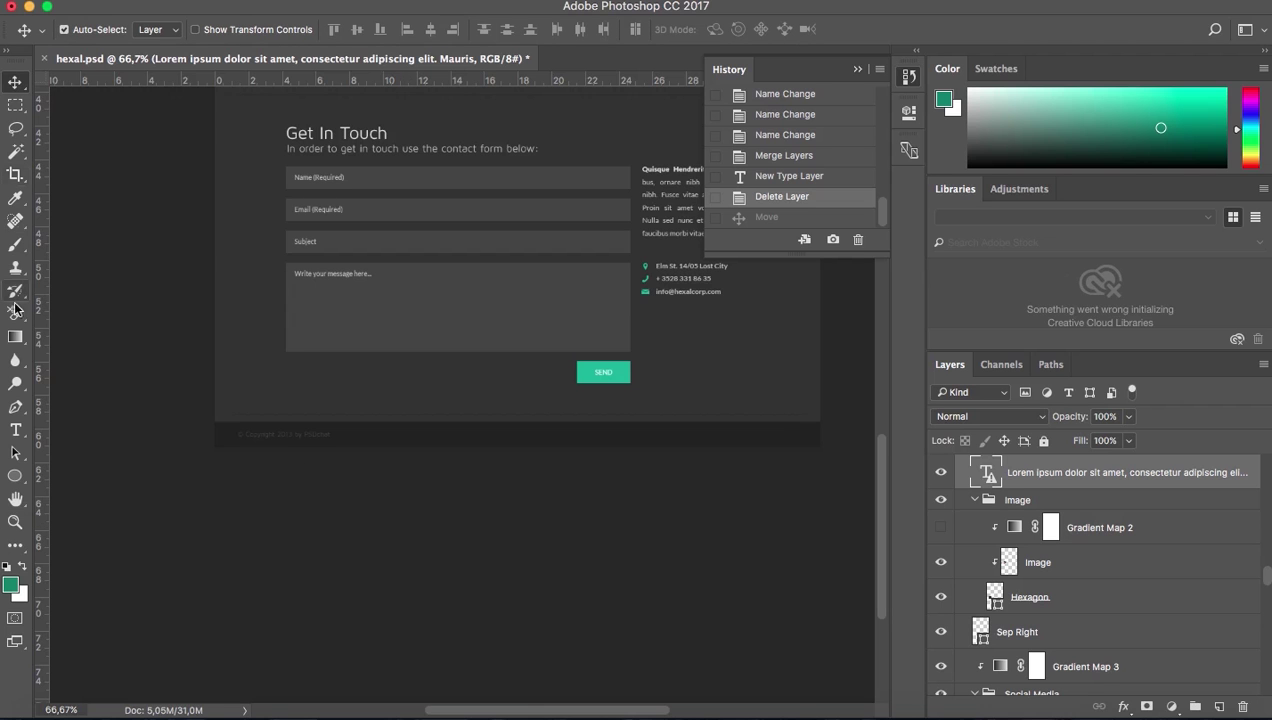
Sample the dark footer colour, read its hex 222222, and return to Muse
click(17, 203)
click(389, 432)
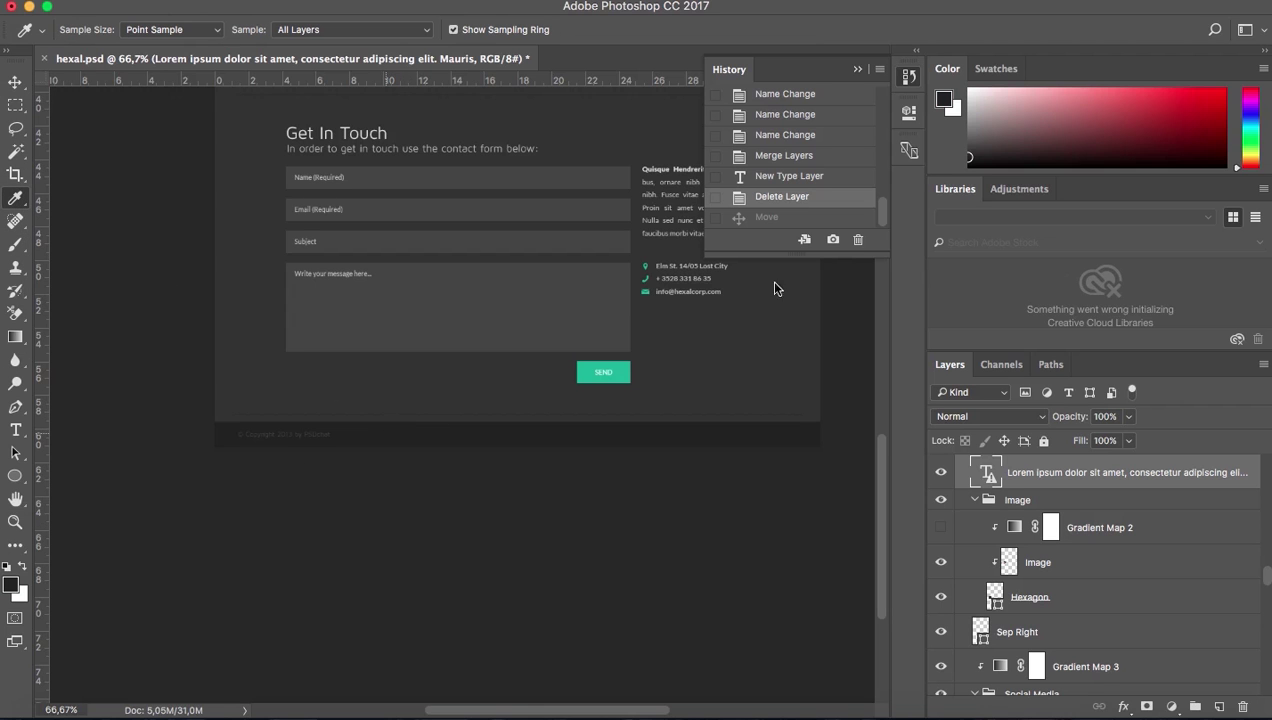
click(946, 97)
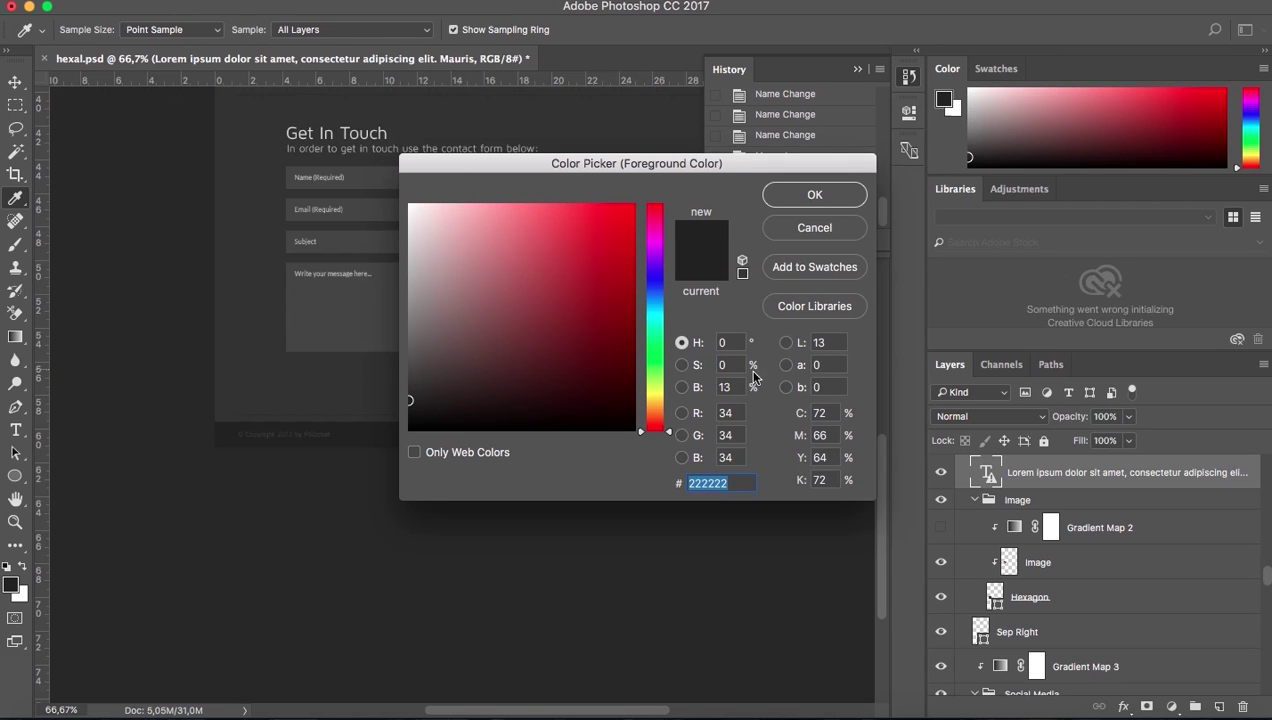
click(830, 229)
click(1062, 708)
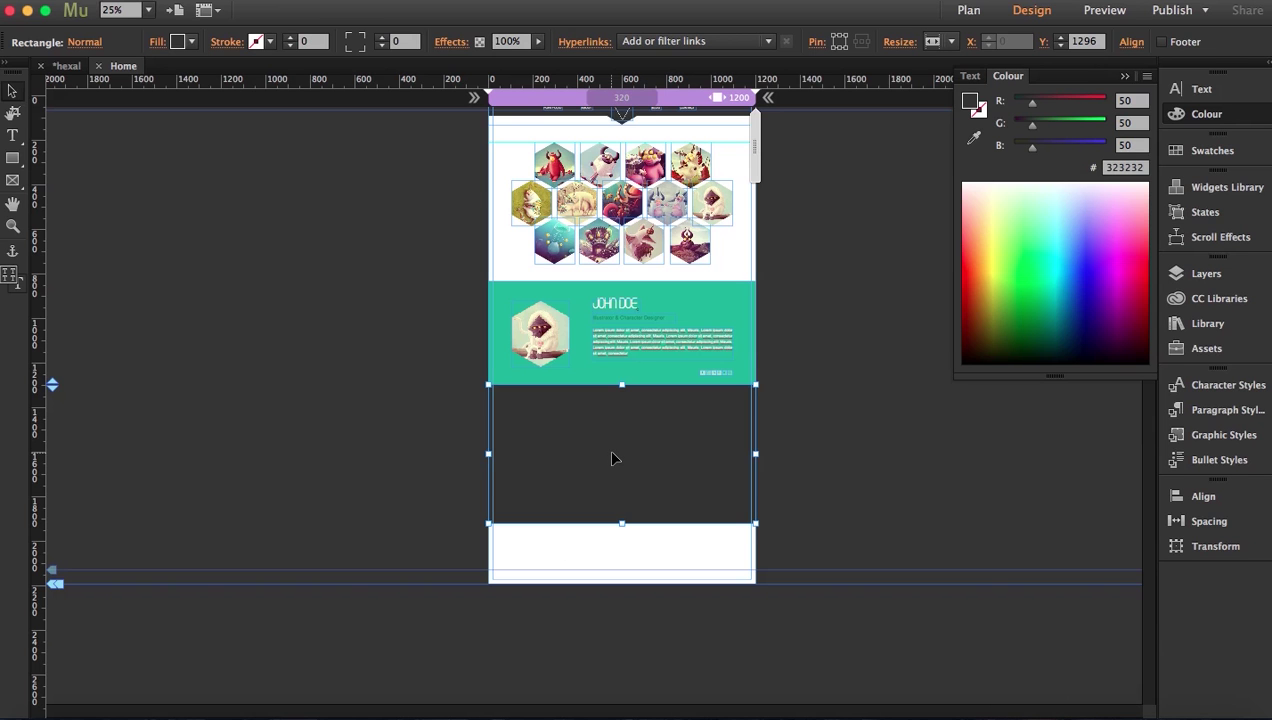
Copy the dark band down as a footer strip, adjust A-Master's footer guide, and end the page at 1988 px
drag(612, 458, 641, 530)
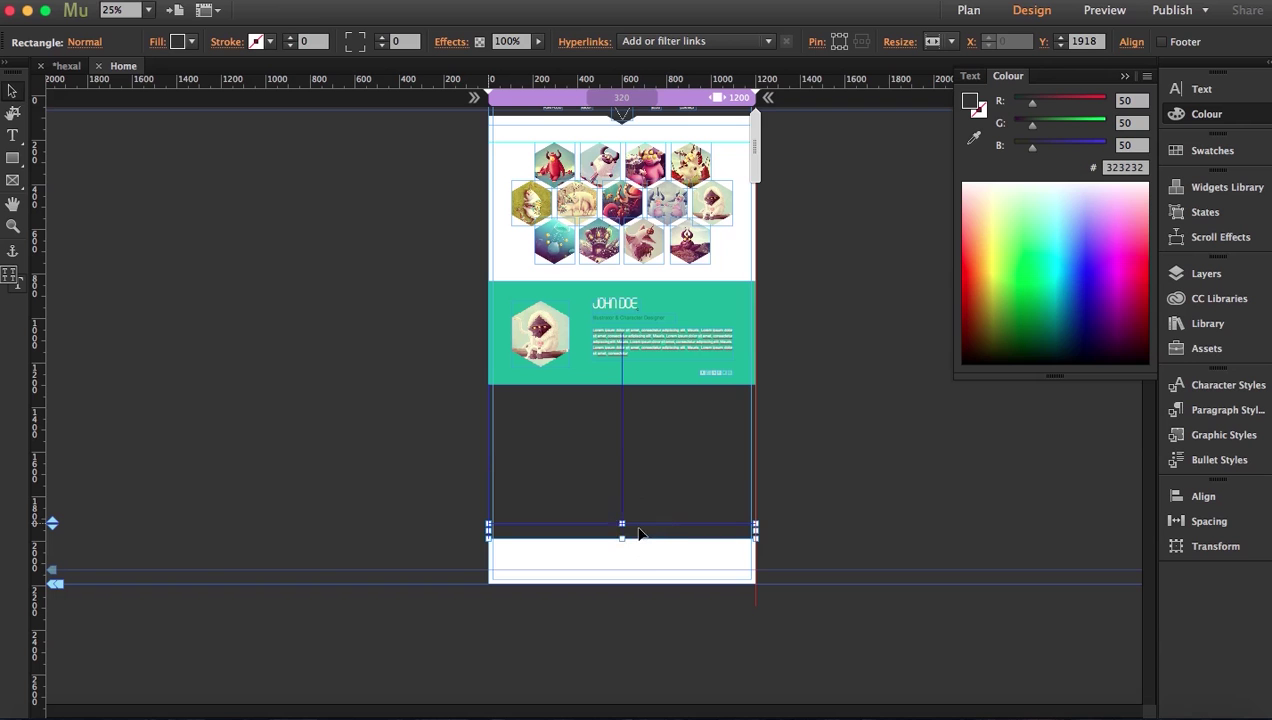
click(69, 67)
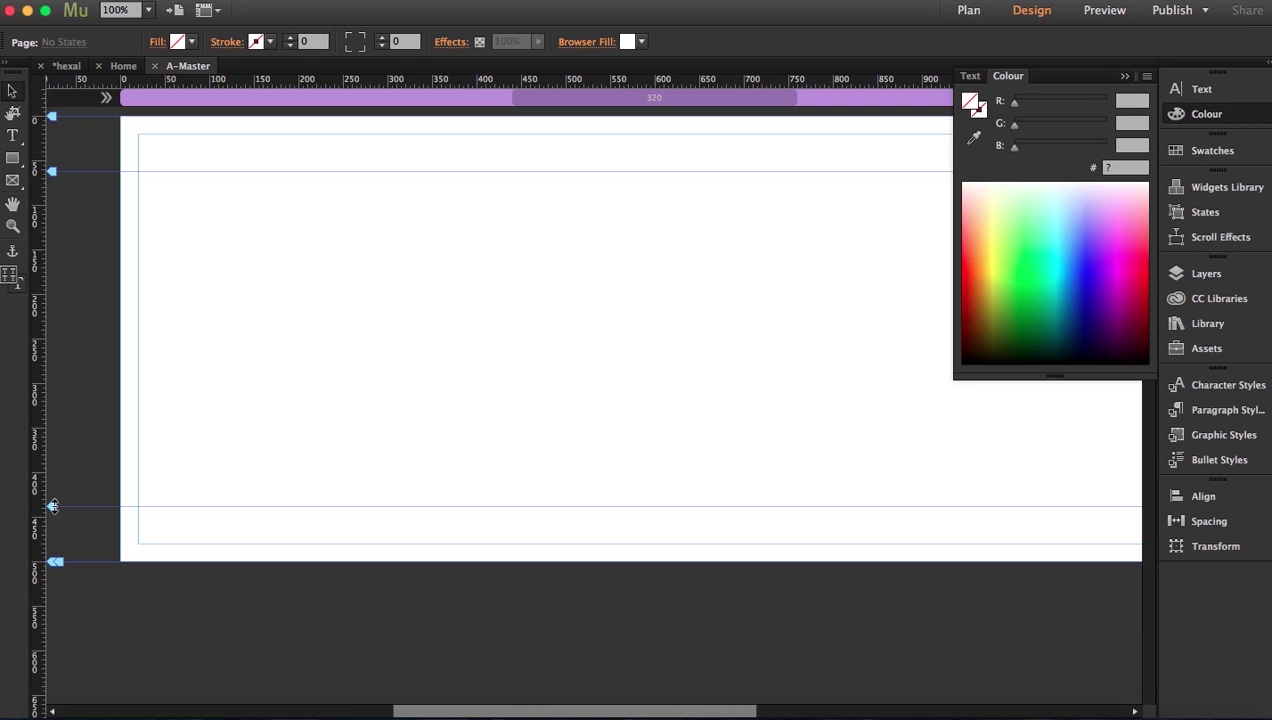
drag(53, 506, 54, 564)
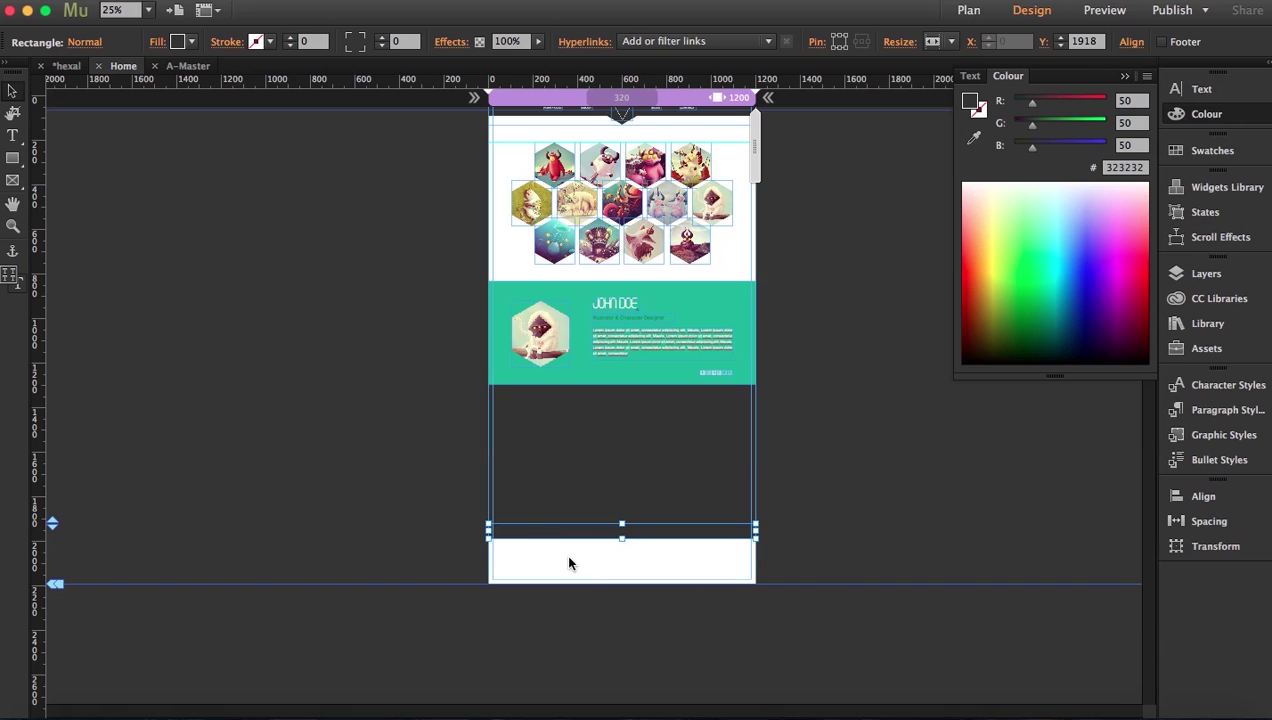
mouse_move(582, 535)
mouse_down()
mouse_move(583, 565)
mouse_move(578, 537)
mouse_up()
click(358, 562)
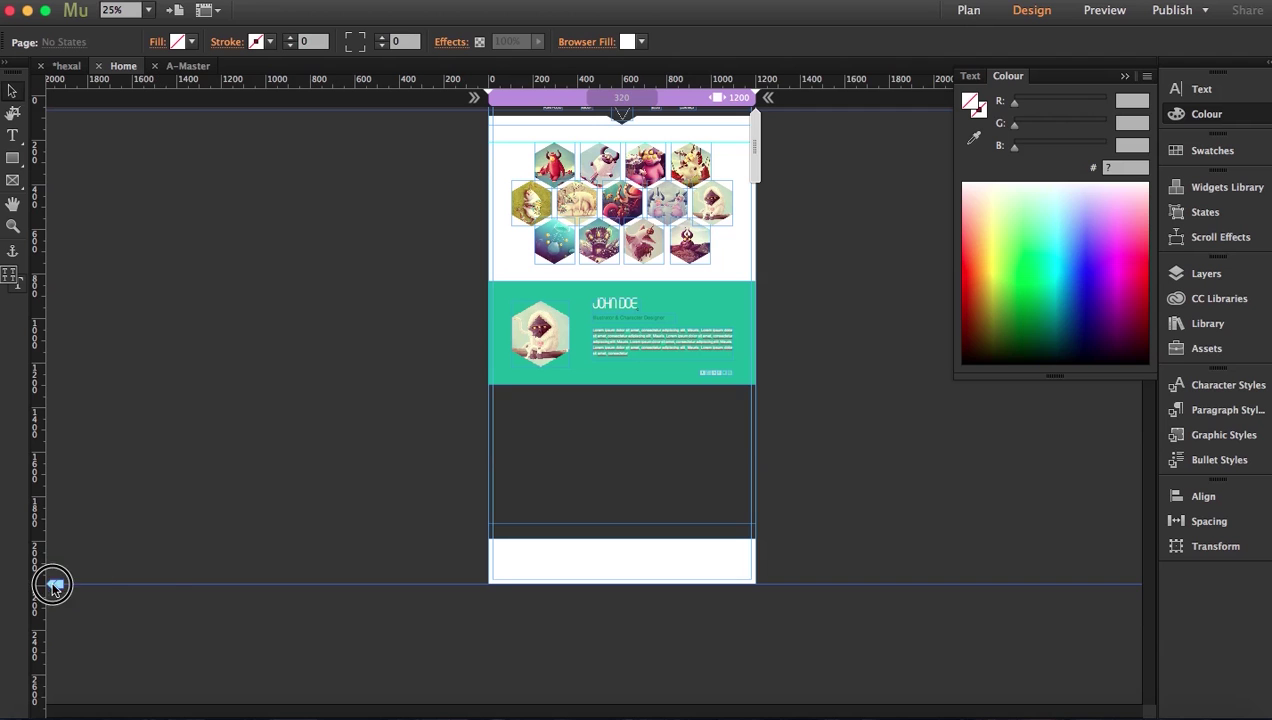
drag(55, 580, 54, 508)
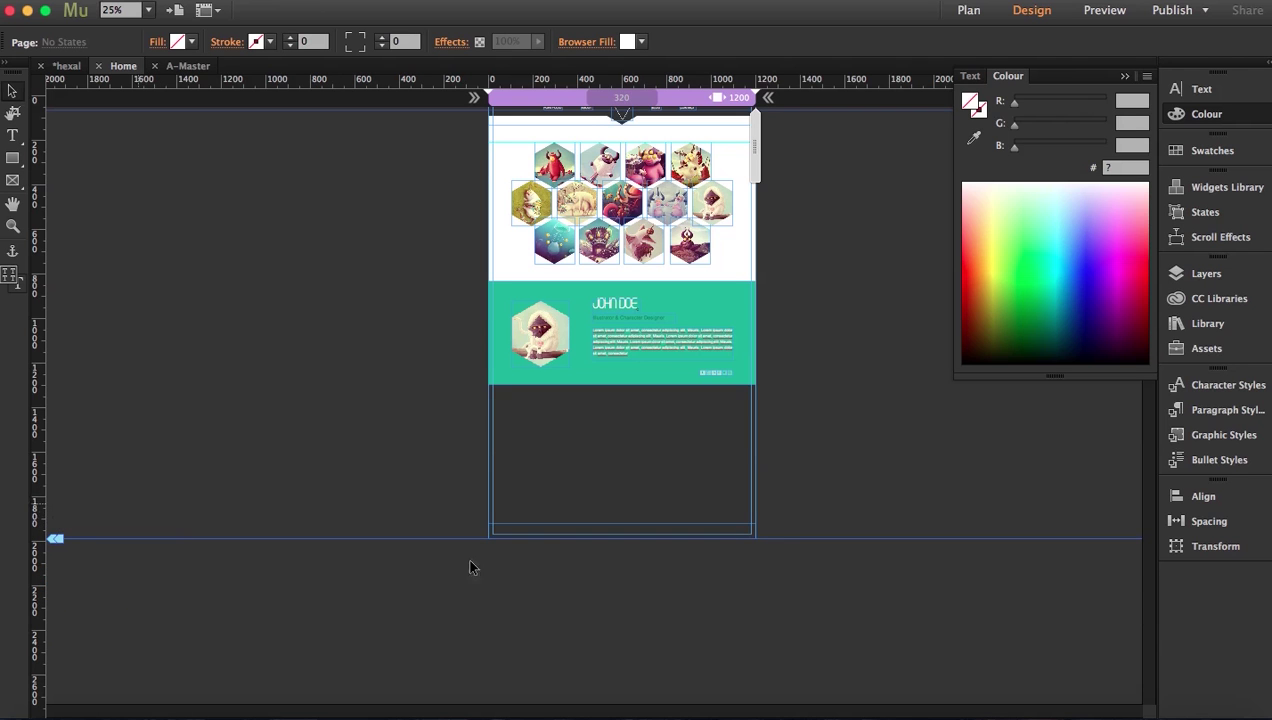
Set the footer strip's fill colour to #222222
click(570, 529)
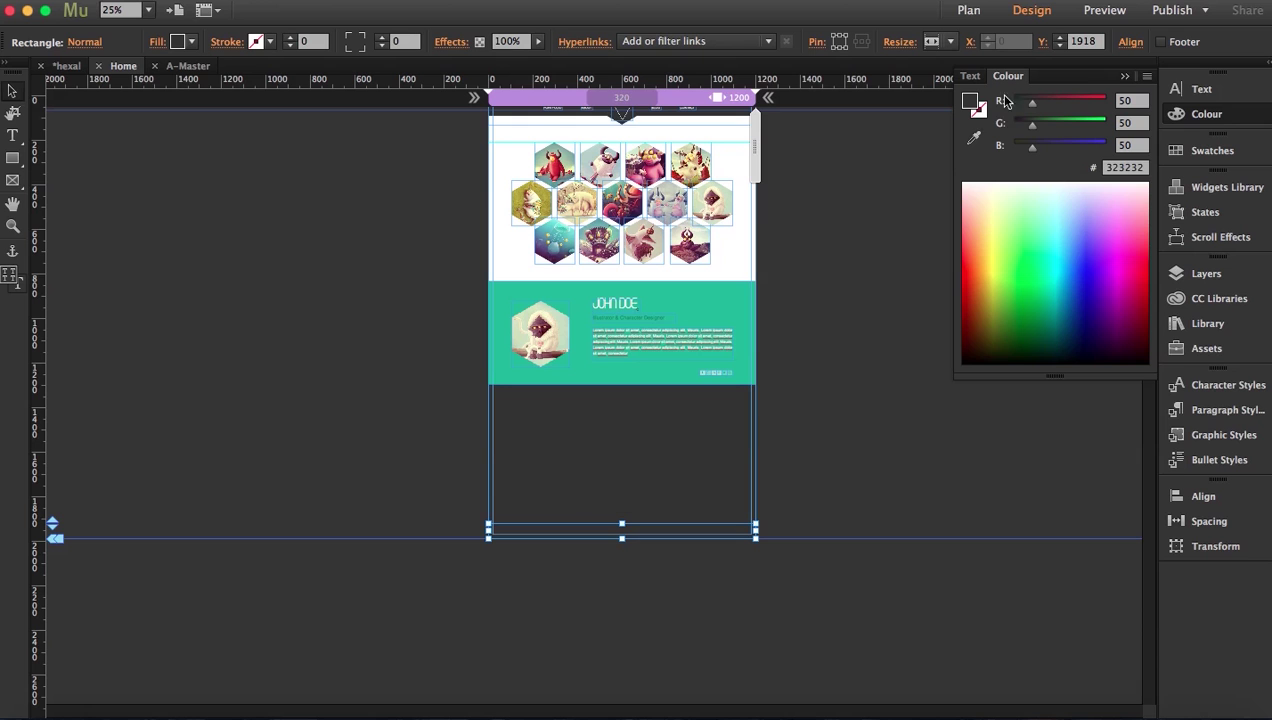
double_click(1124, 167)
text(222222)
key(Return)
click(842, 315)
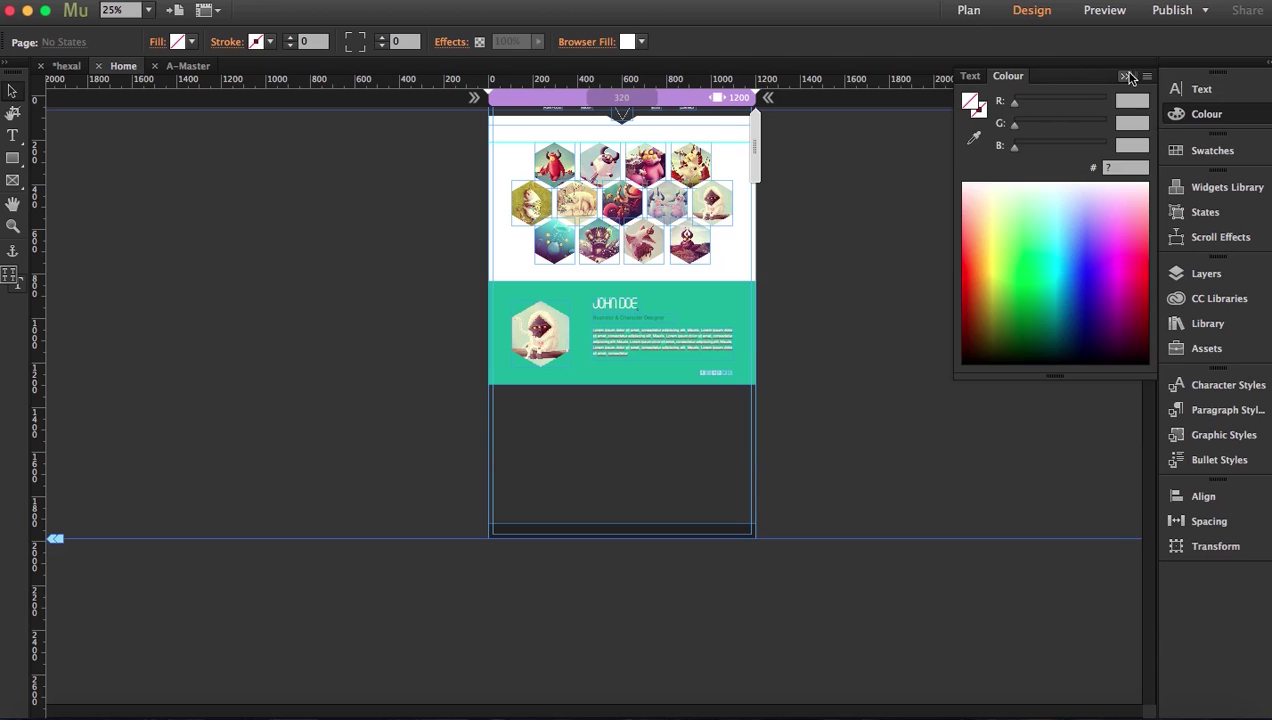
click(1200, 114)
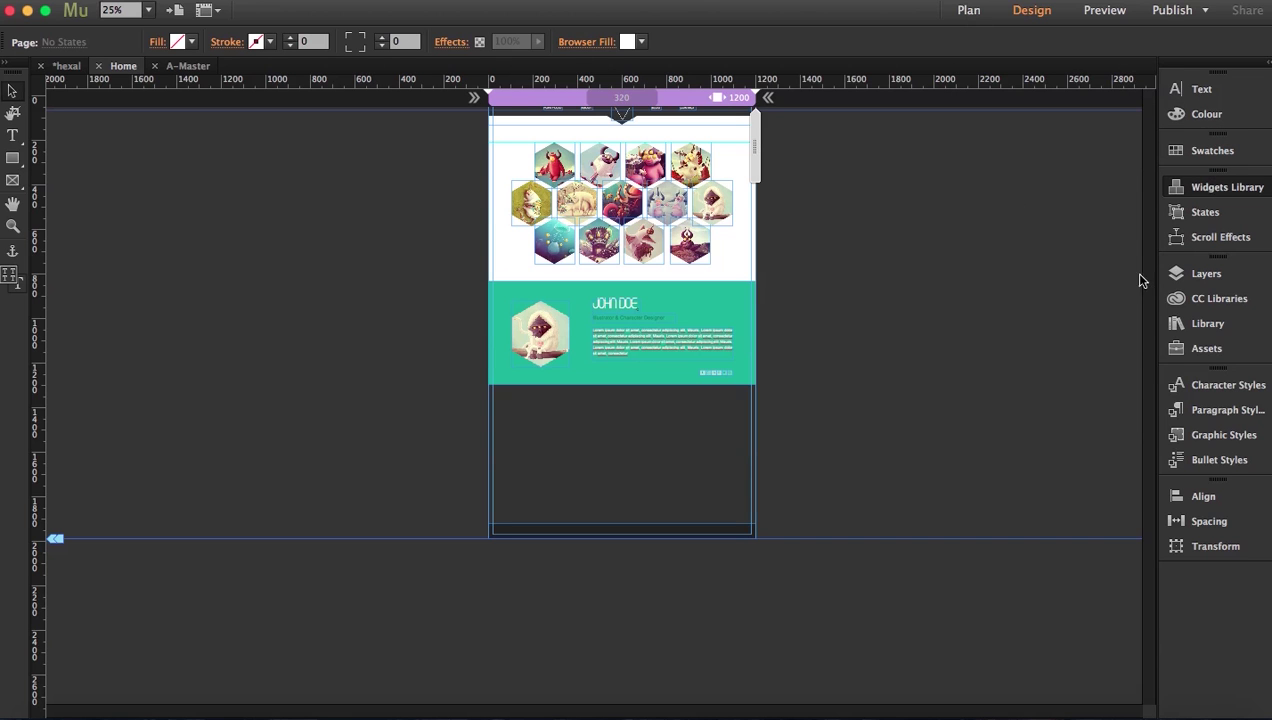
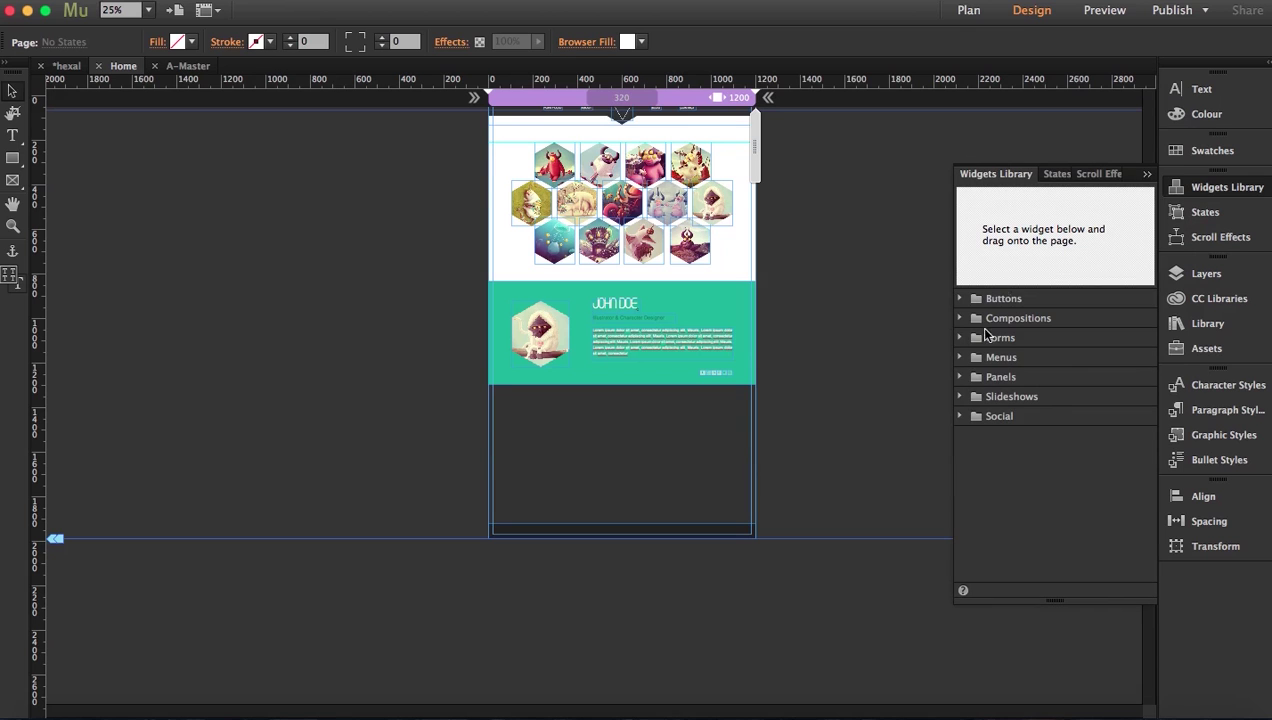
Drag a Simple Contact form from the Widgets Library's Forms into the dark band
click(963, 338)
drag(1031, 381, 516, 416)
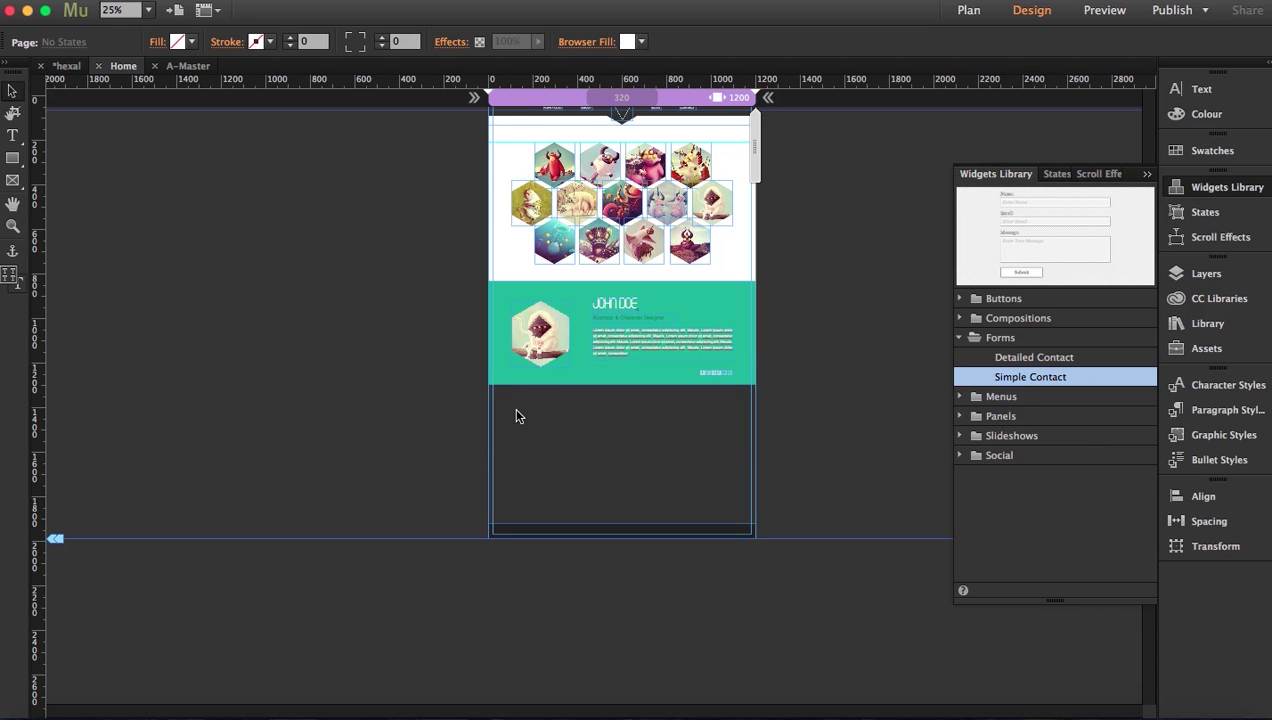
click(546, 445)
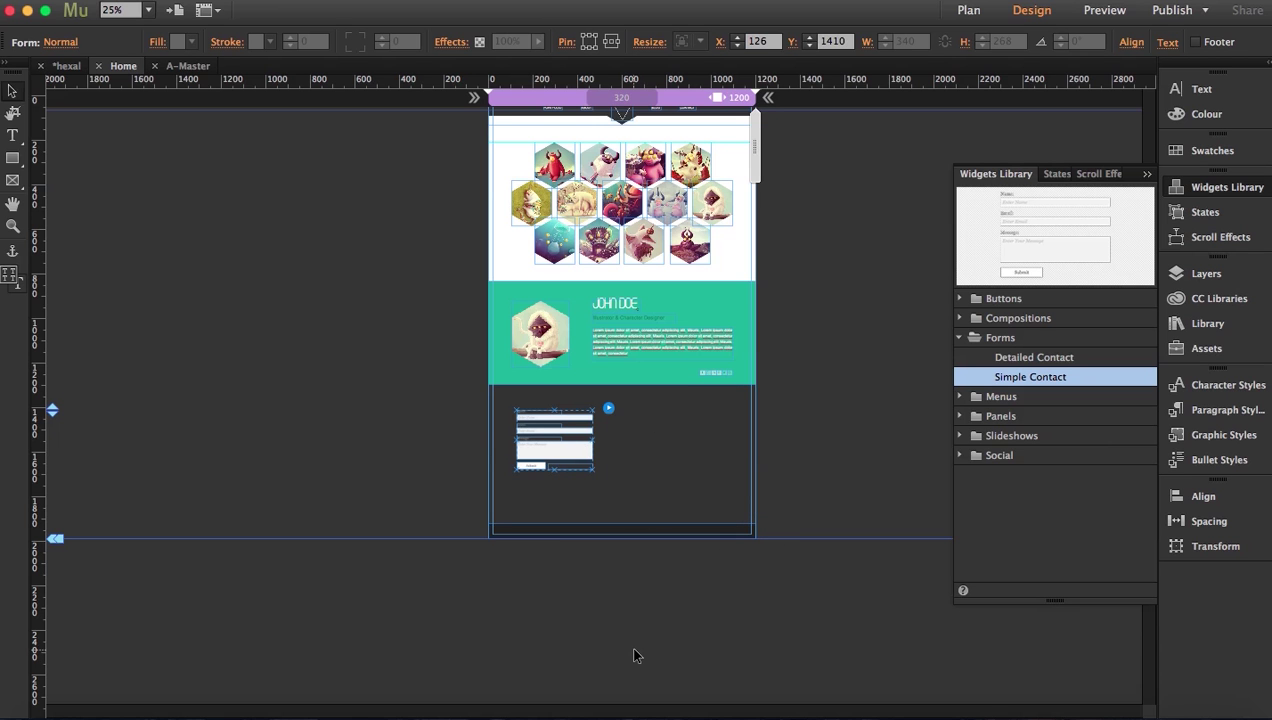
click(1036, 708)
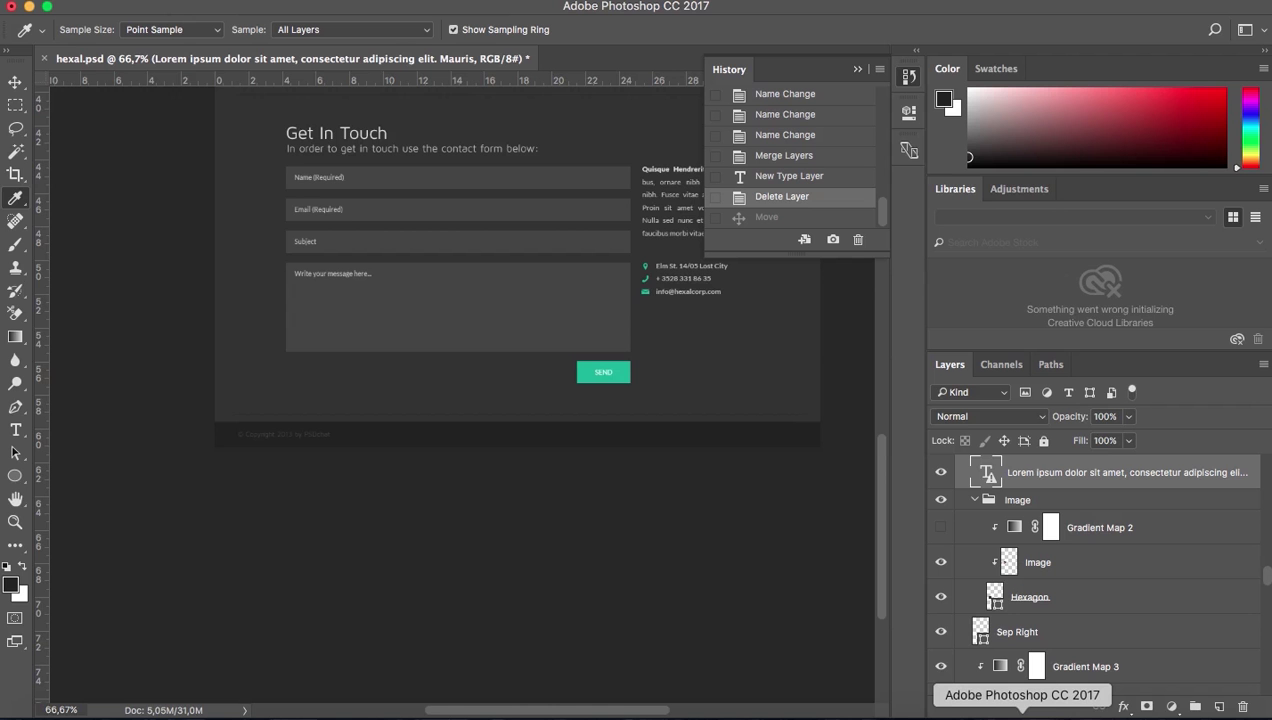
Eyedrop the mockup's message-field grey and read its hex value, 454545
click(440, 292)
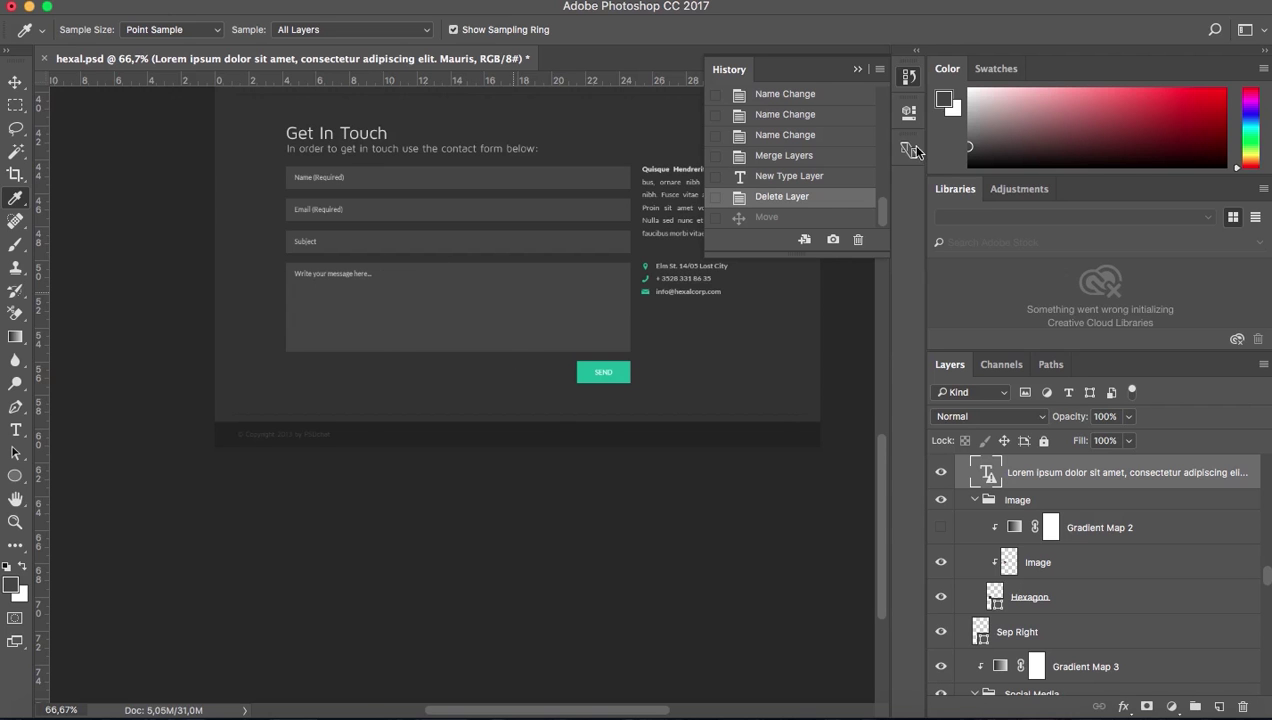
click(941, 102)
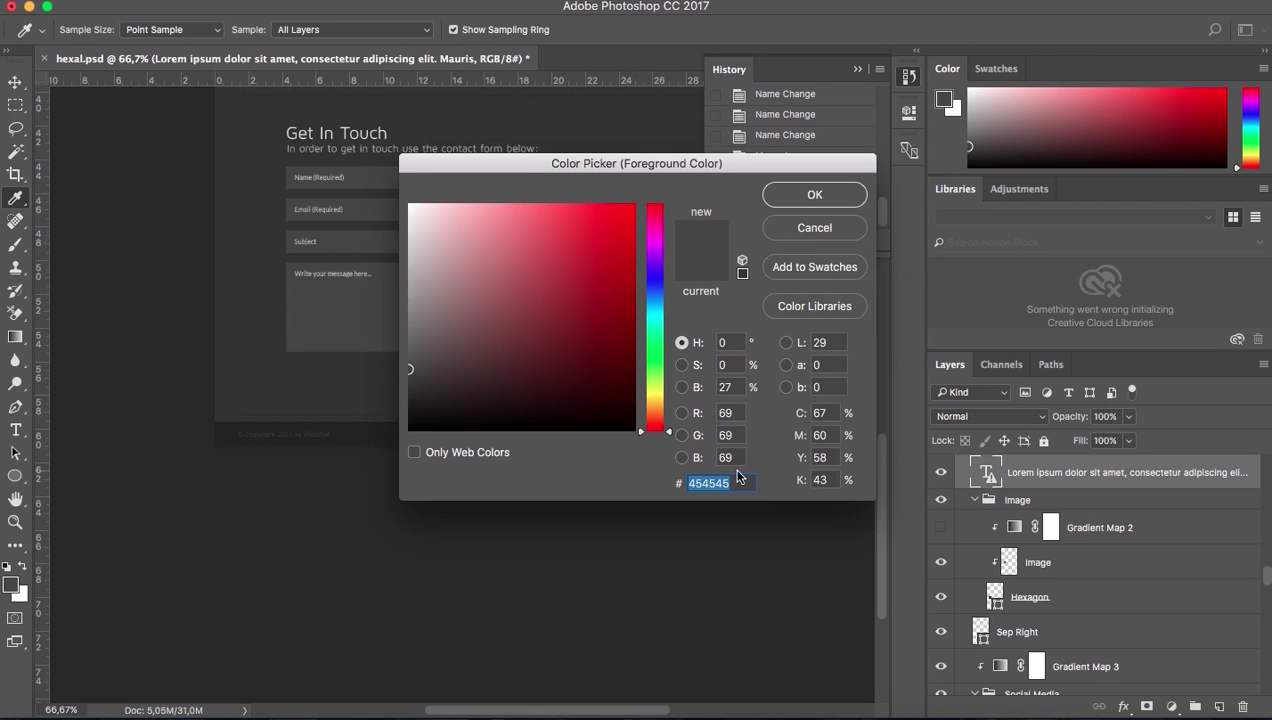
click(819, 193)
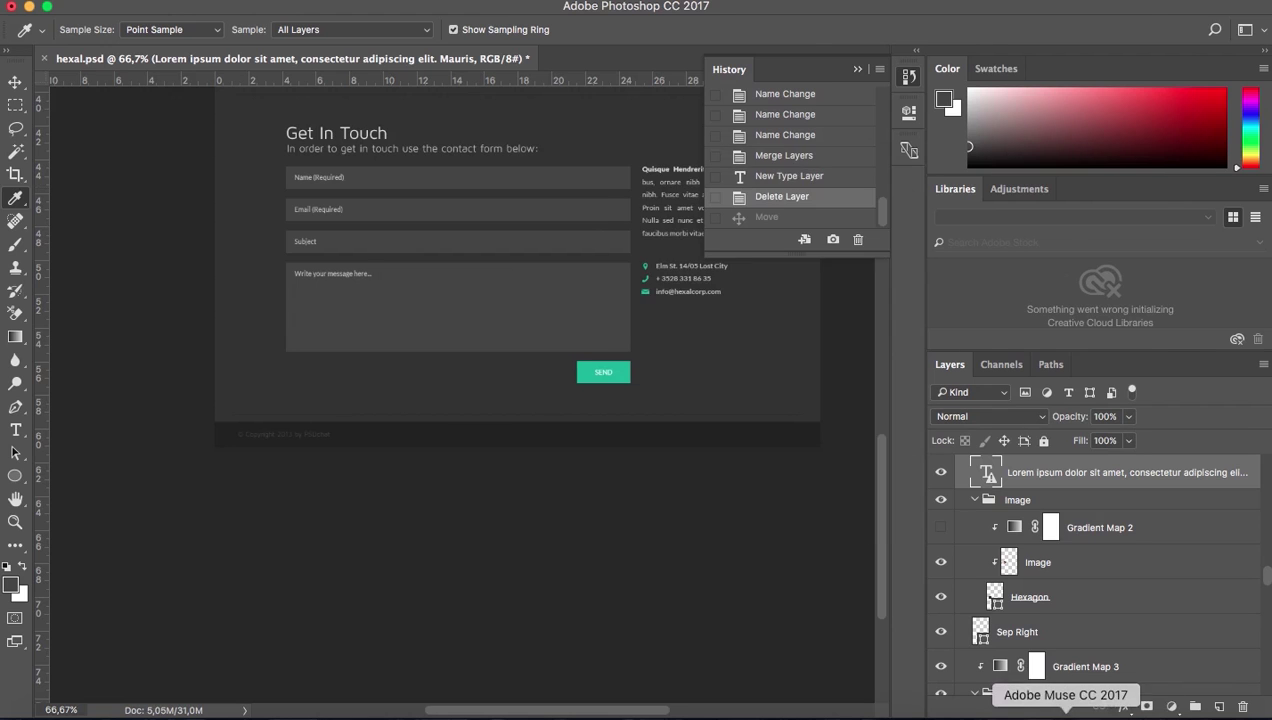
click(1068, 710)
Zoom in on the contact form and close the Widgets Library
click(12, 225)
click(688, 482)
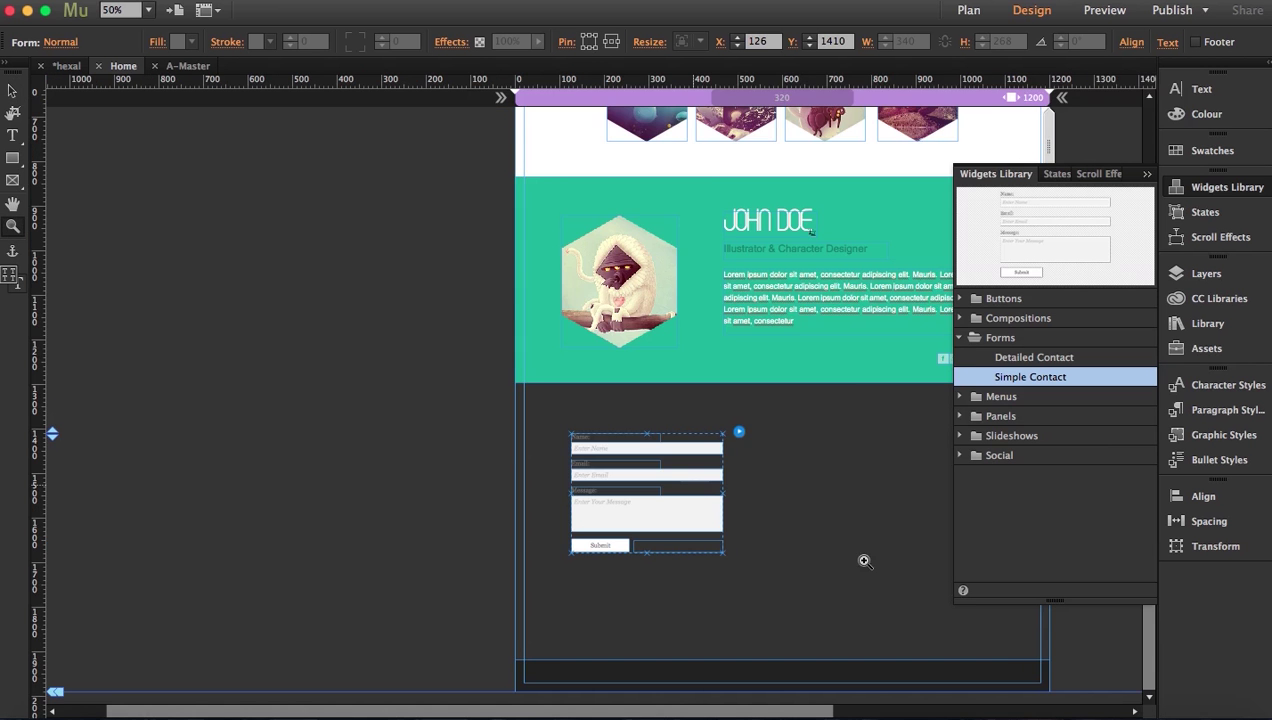
click(866, 564)
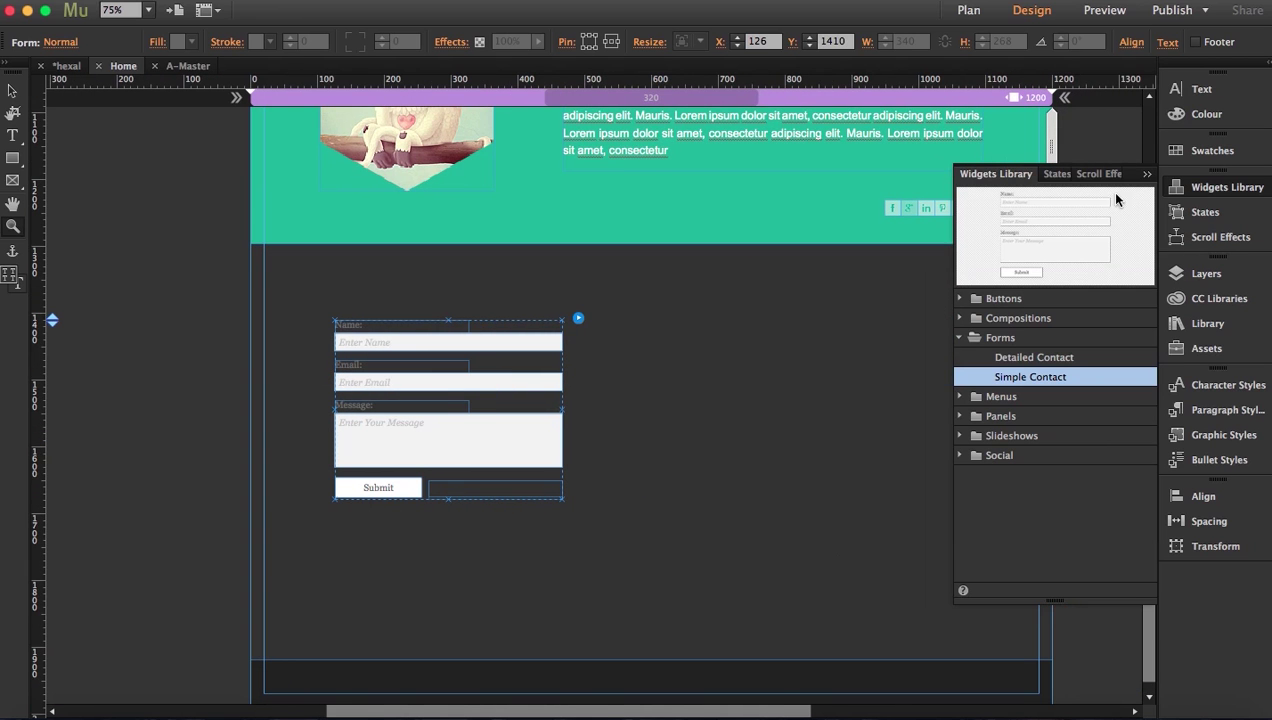
click(1146, 178)
key(v)
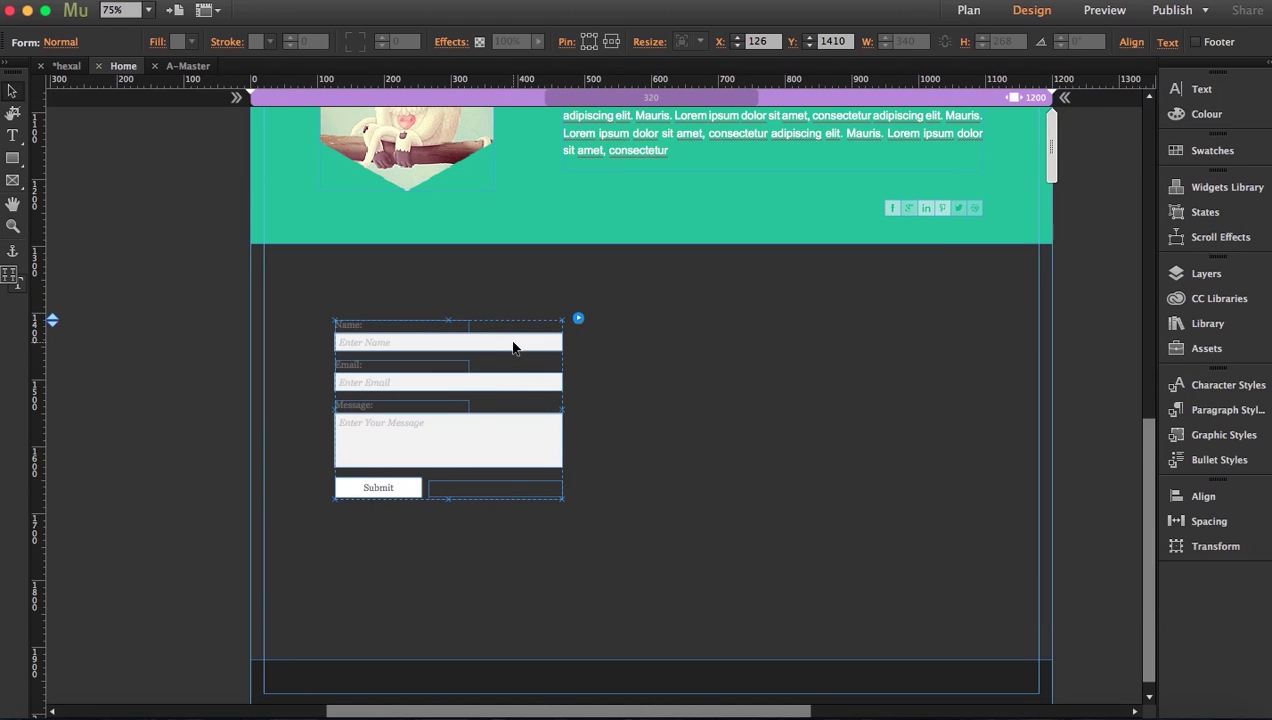
Fill the Name input box with dark grey #454545
click(510, 344)
click(517, 347)
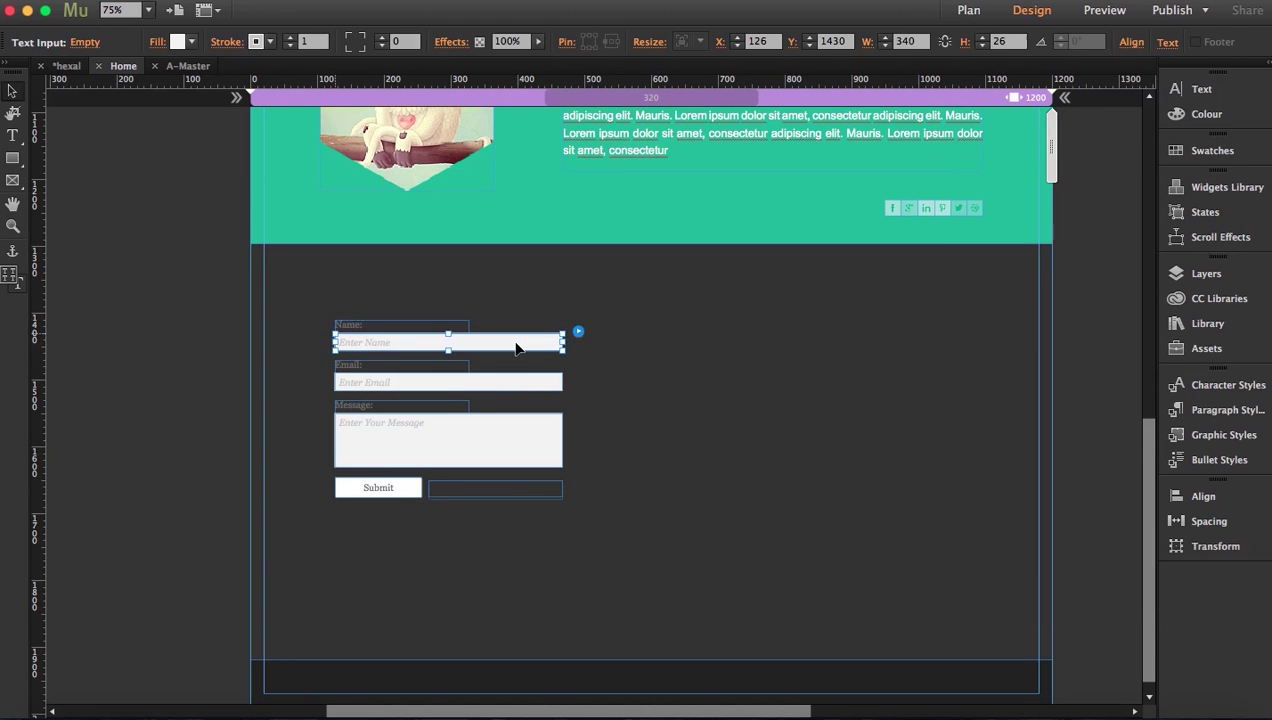
click(191, 42)
double_click(345, 135)
text(454545)
key(Return)
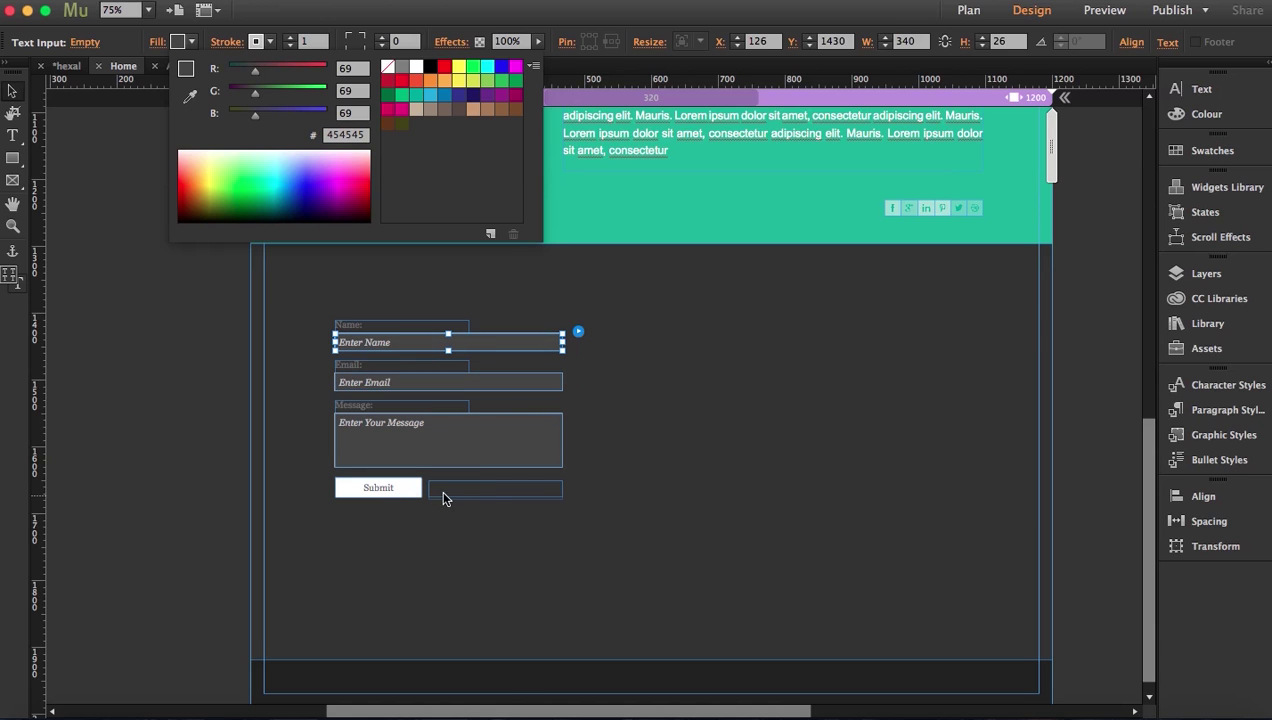
Give the Submit button the green band's teal fill, #2EB398, and a 0 stroke weight
click(410, 497)
click(410, 497)
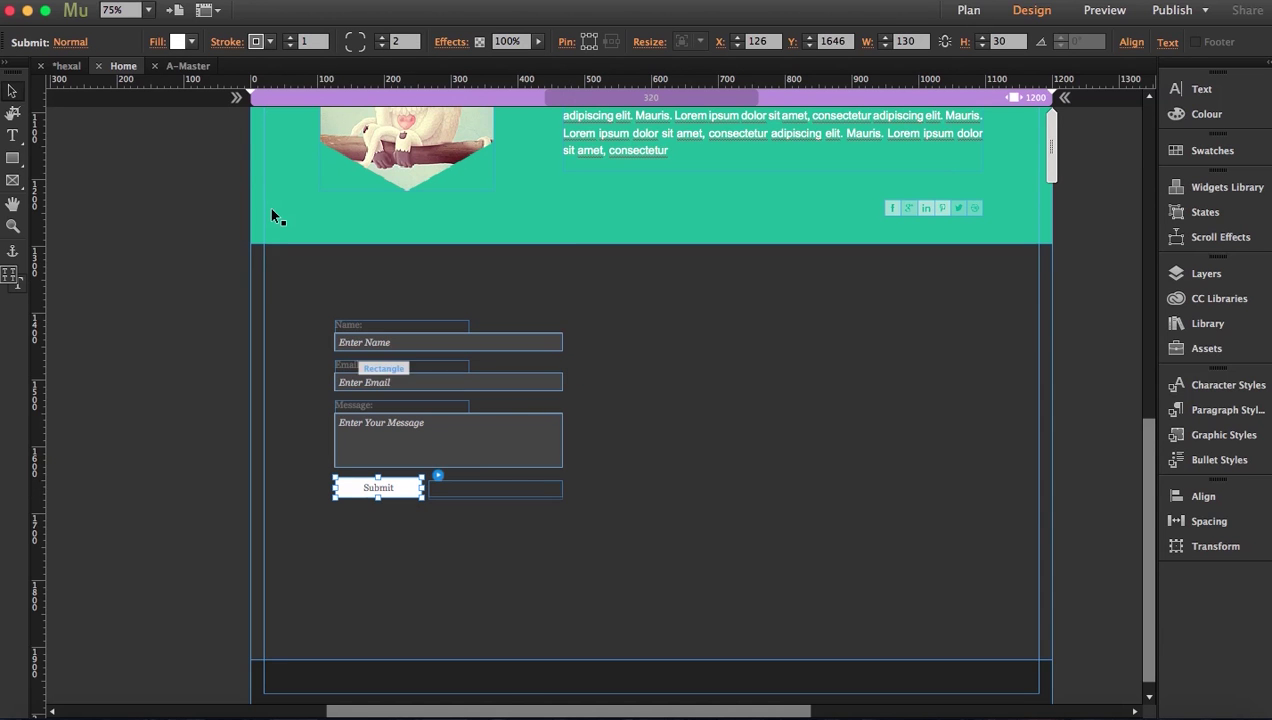
click(192, 42)
click(642, 210)
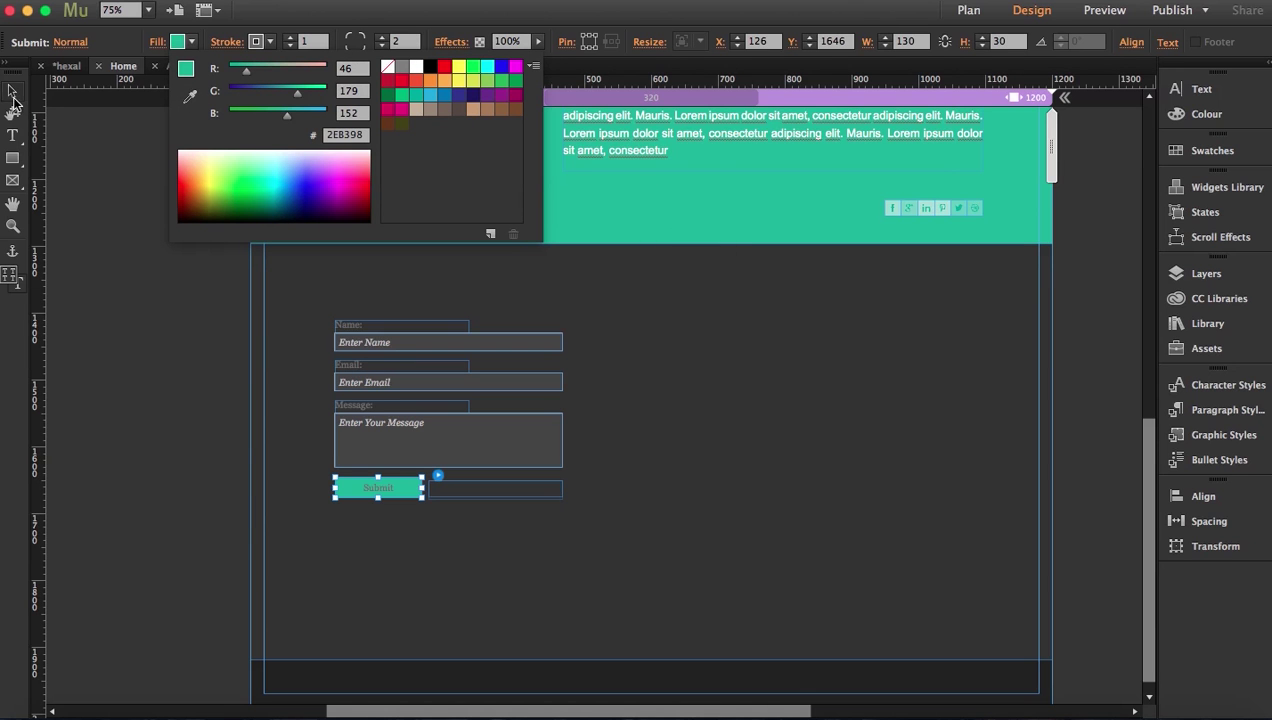
click(268, 45)
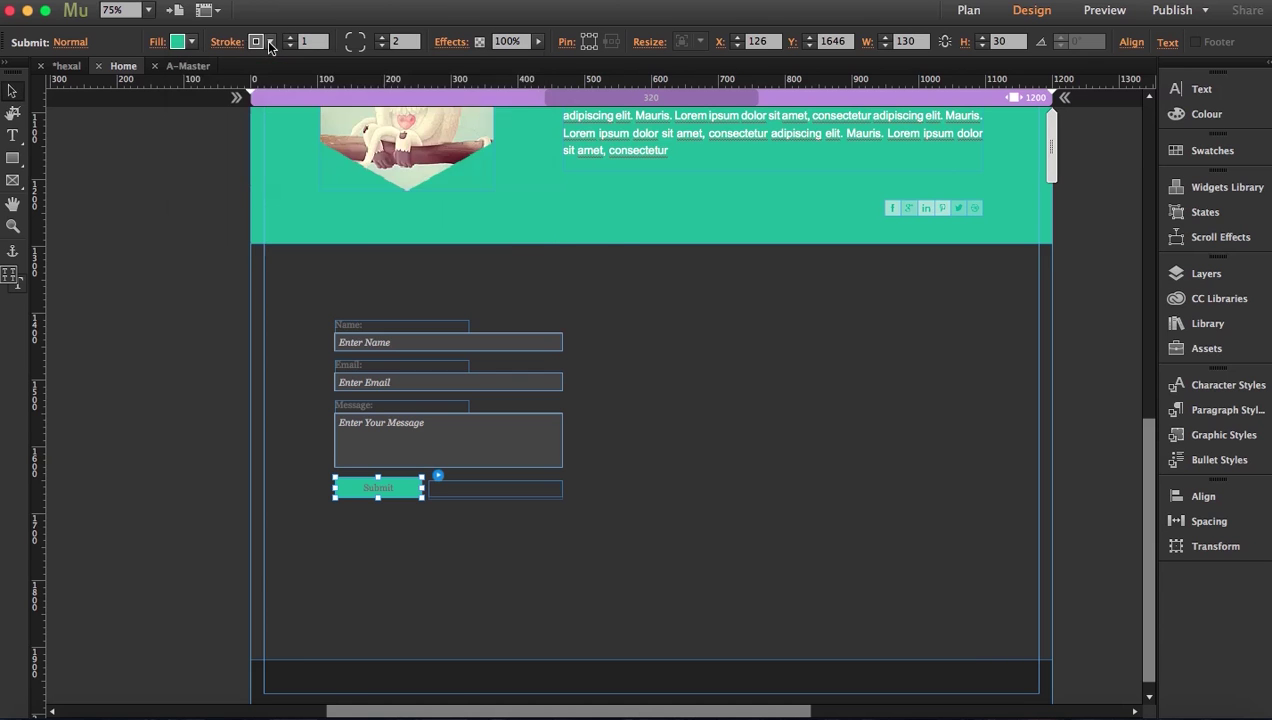
click(228, 48)
click(228, 46)
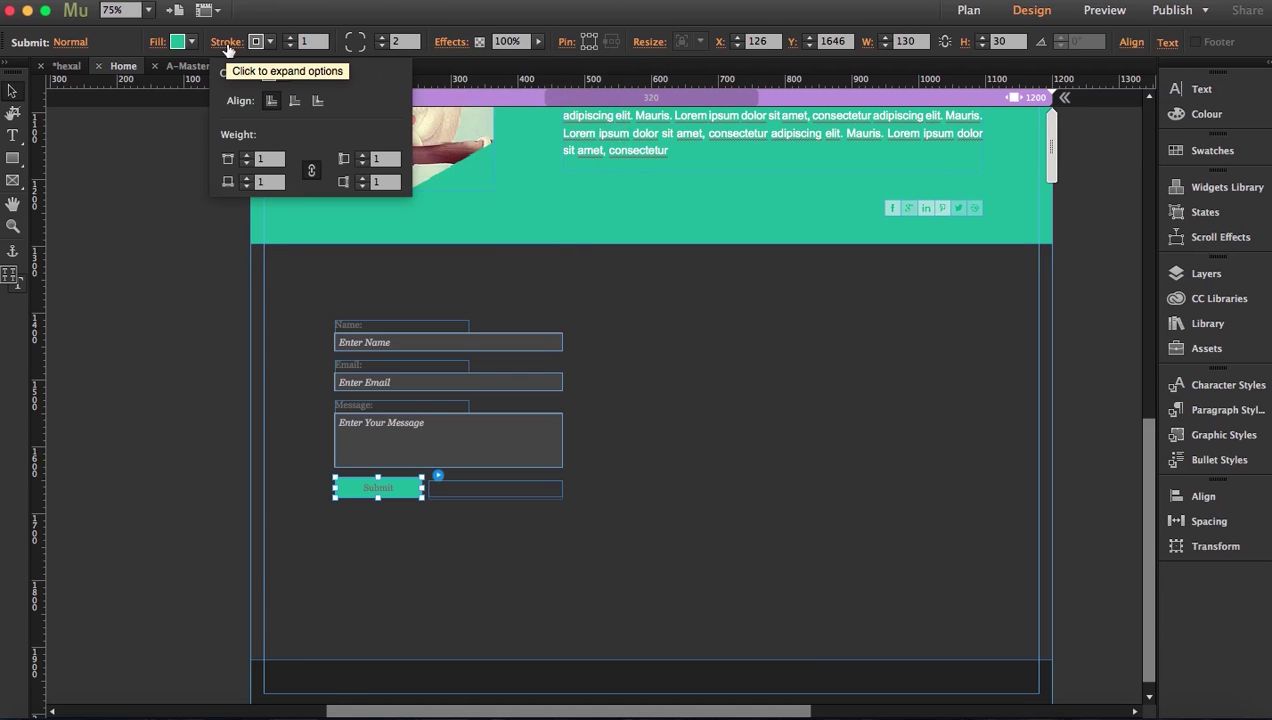
click(290, 46)
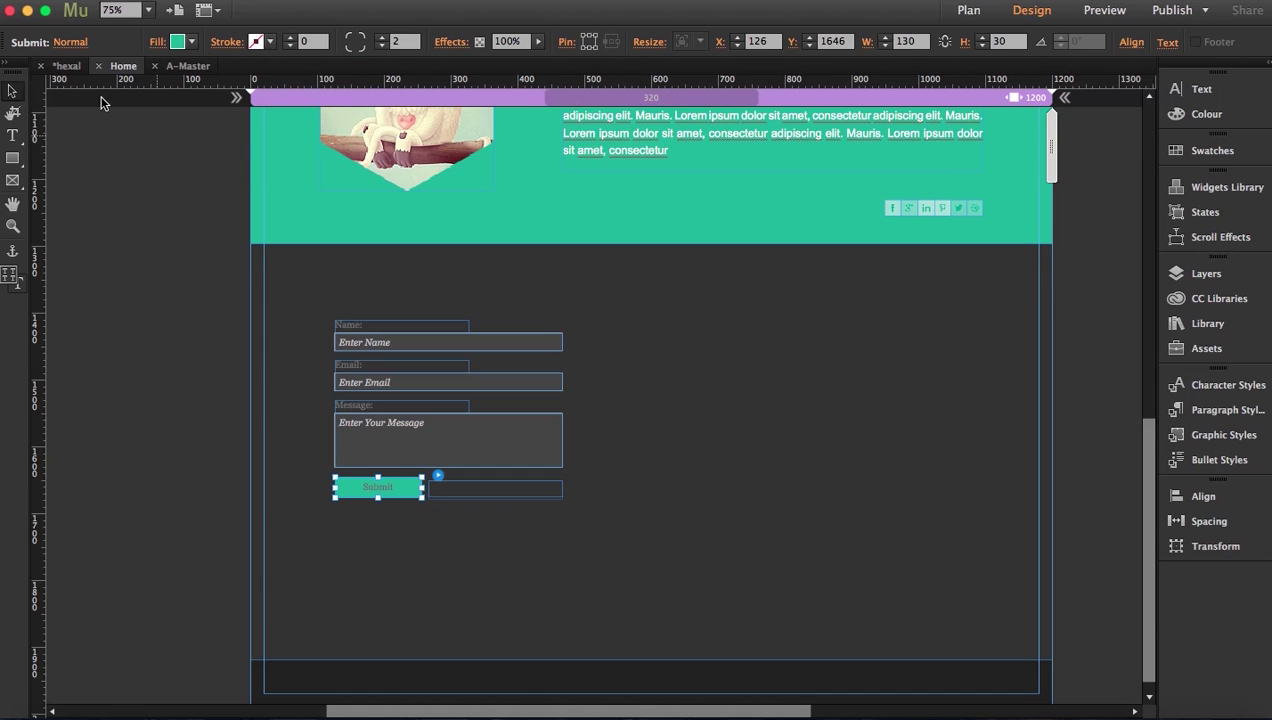
click(143, 277)
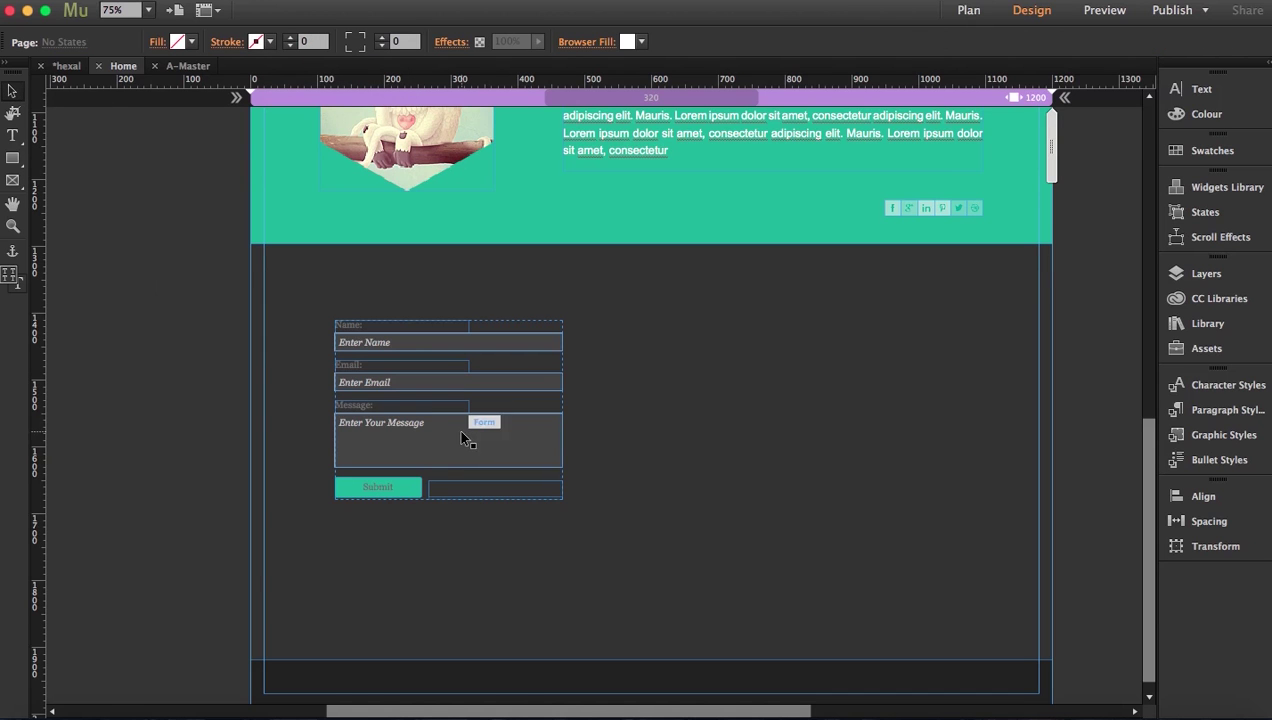
Remove the border from the Message text box
click(497, 455)
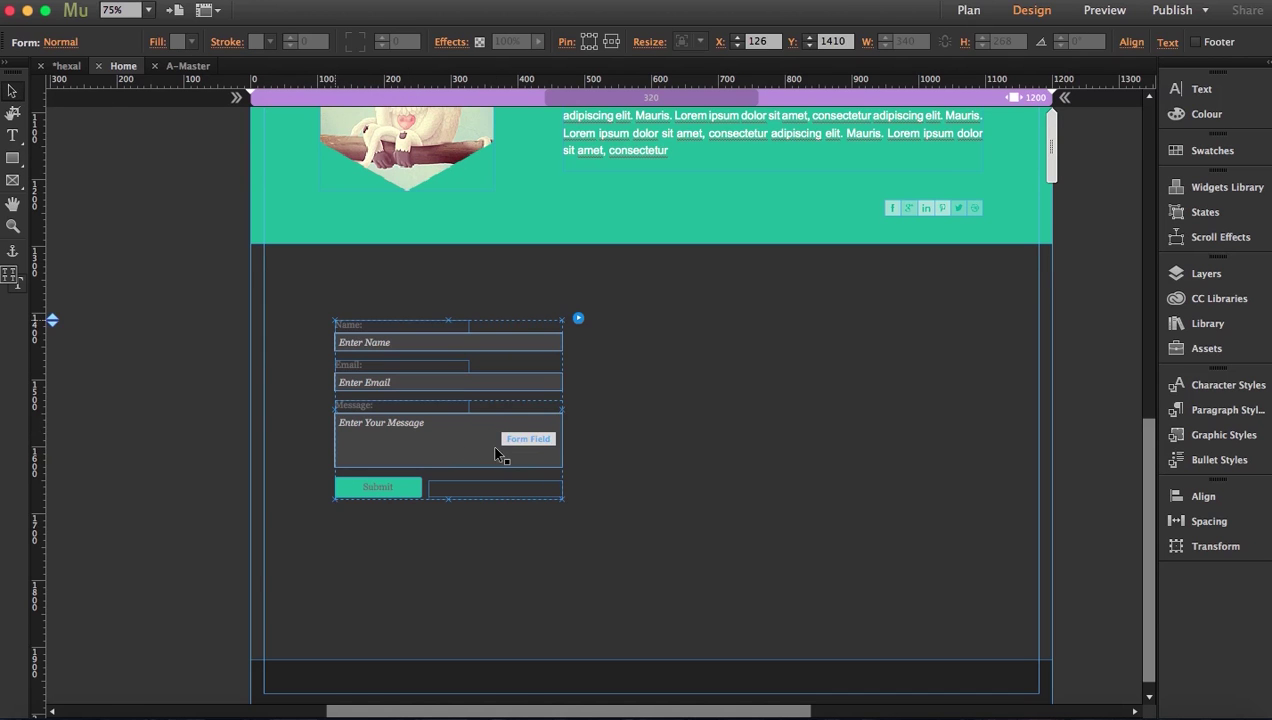
click(446, 440)
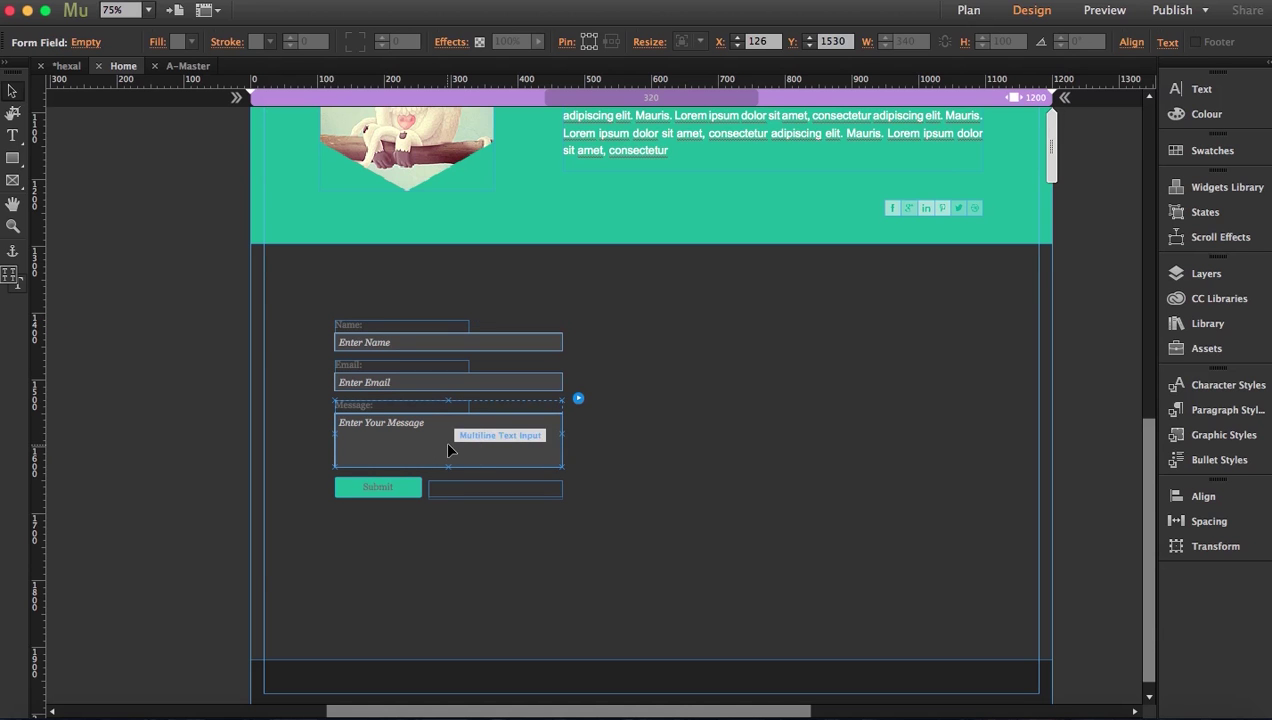
click(300, 46)
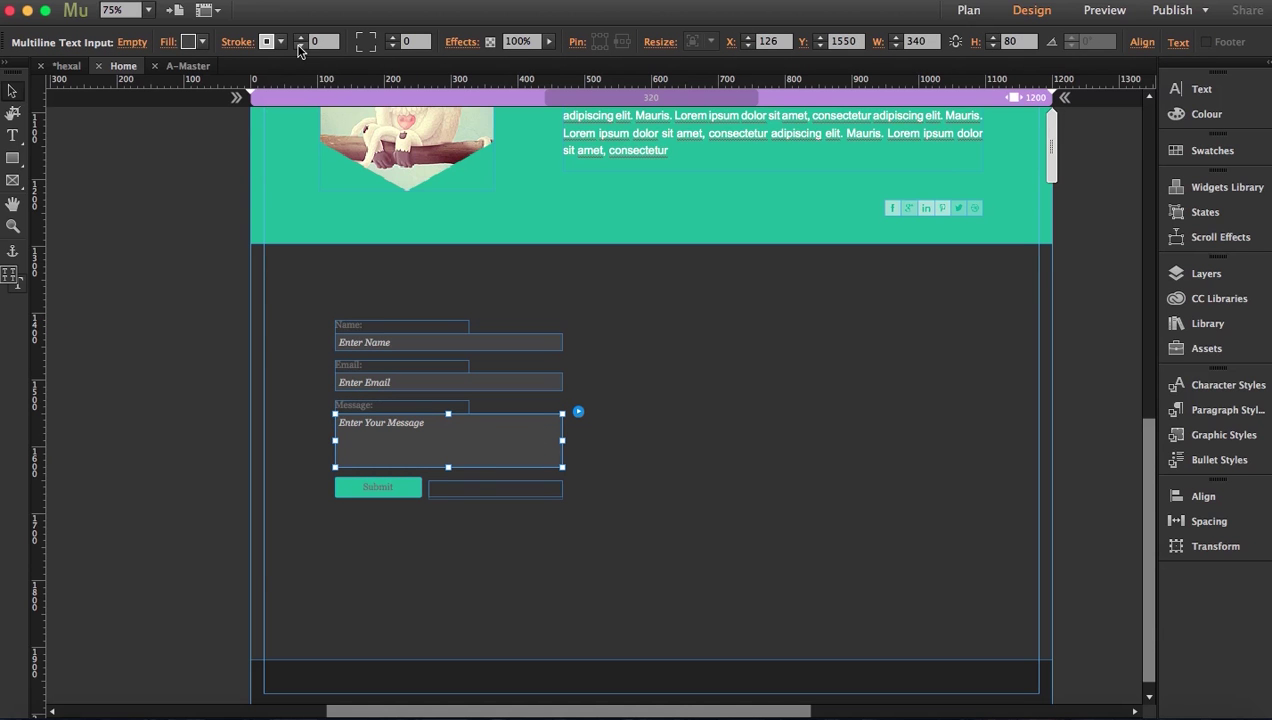
Make the form's field labels white at text size 19
click(365, 308)
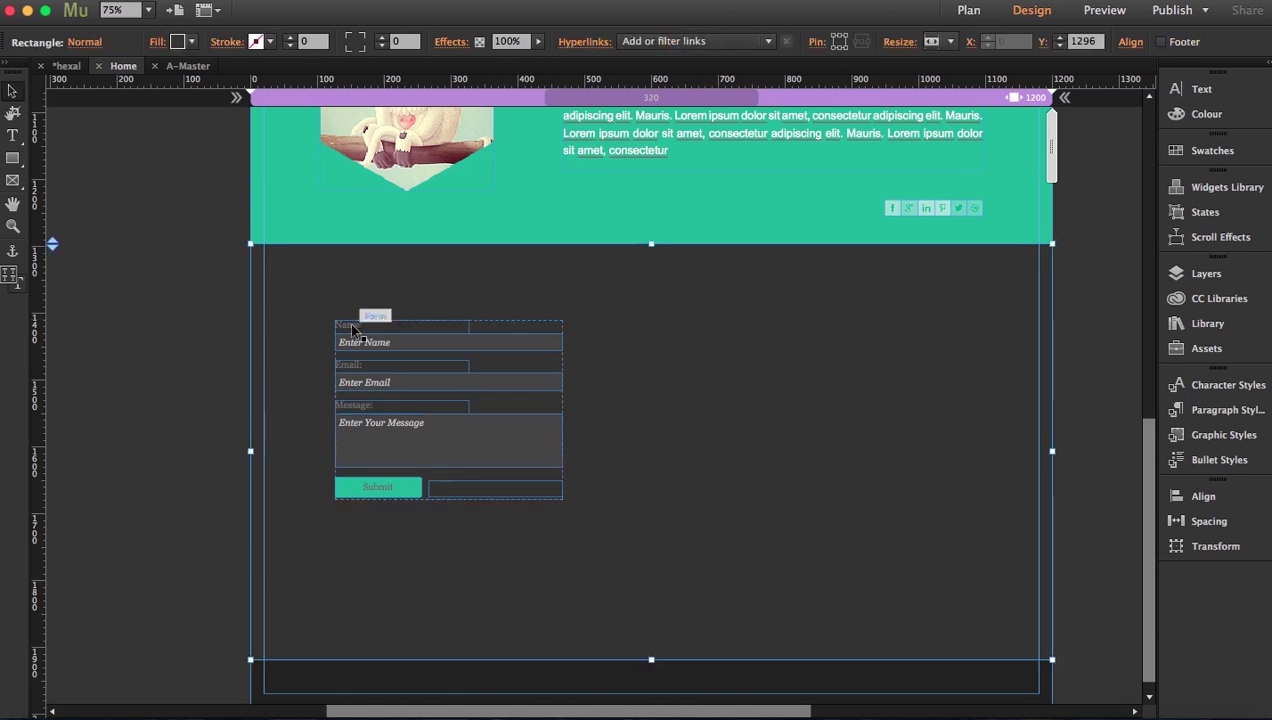
click(352, 330)
click(352, 330)
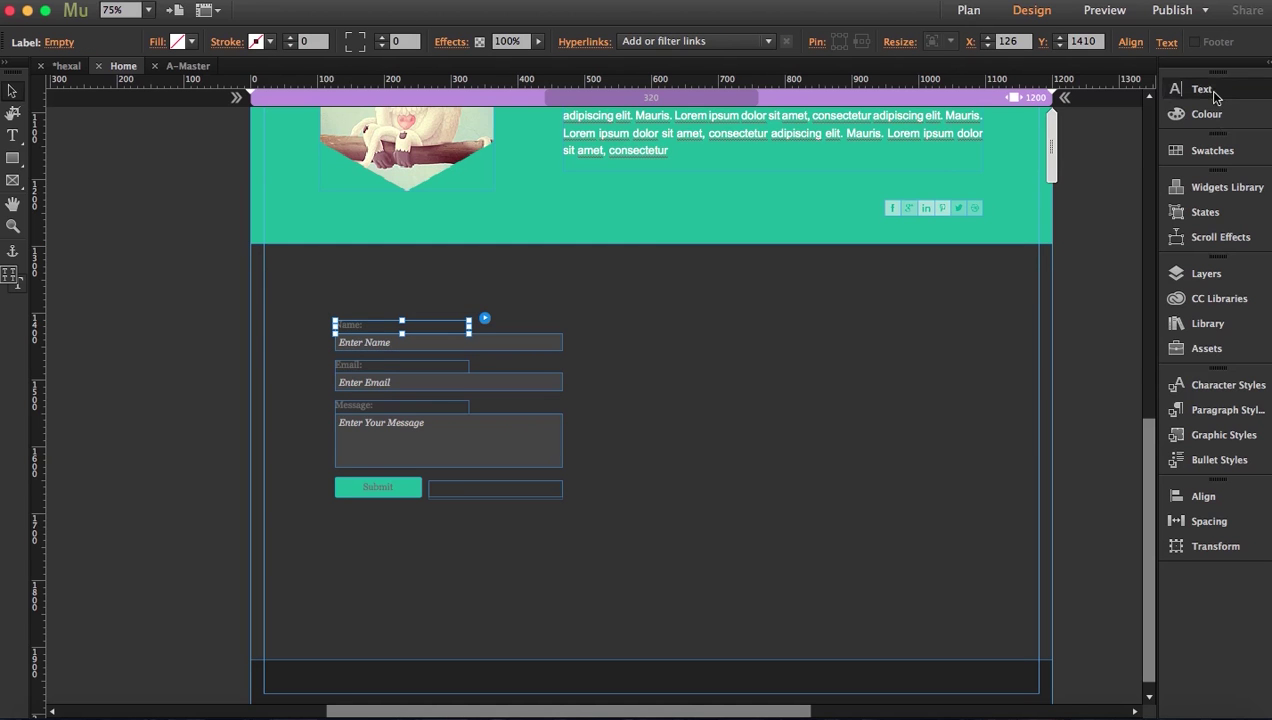
click(1176, 89)
click(1102, 133)
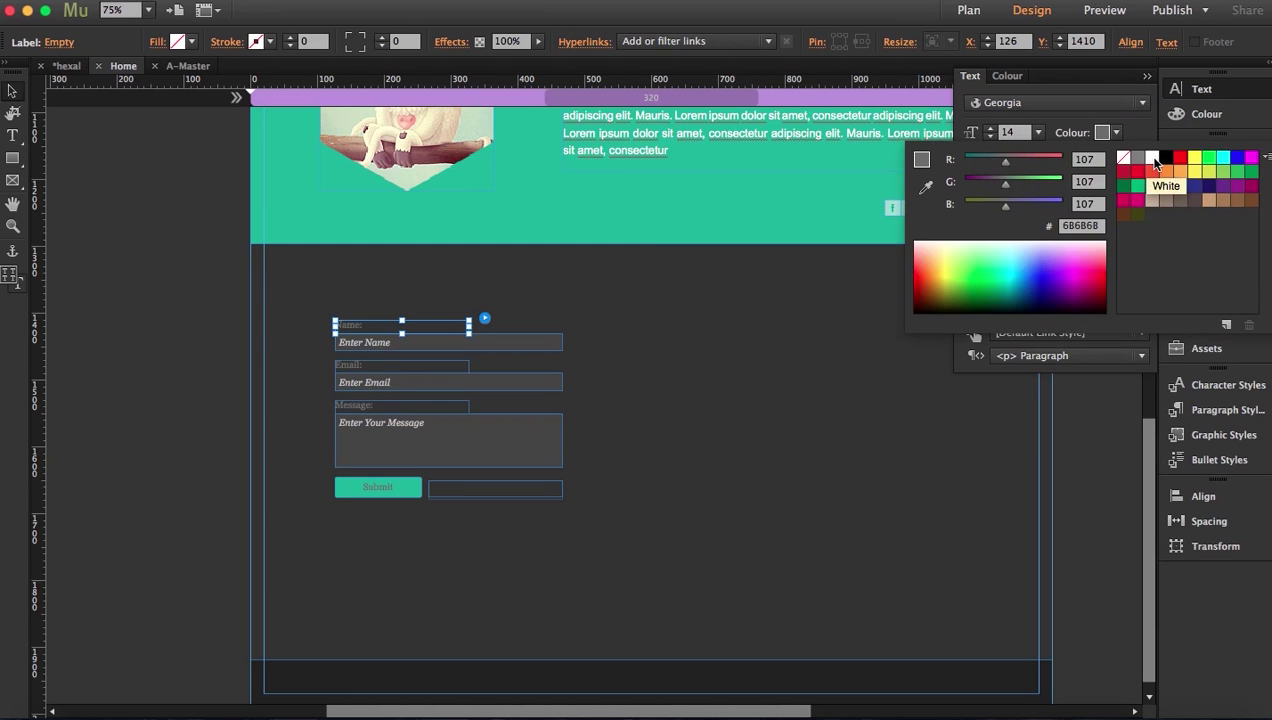
click(1152, 158)
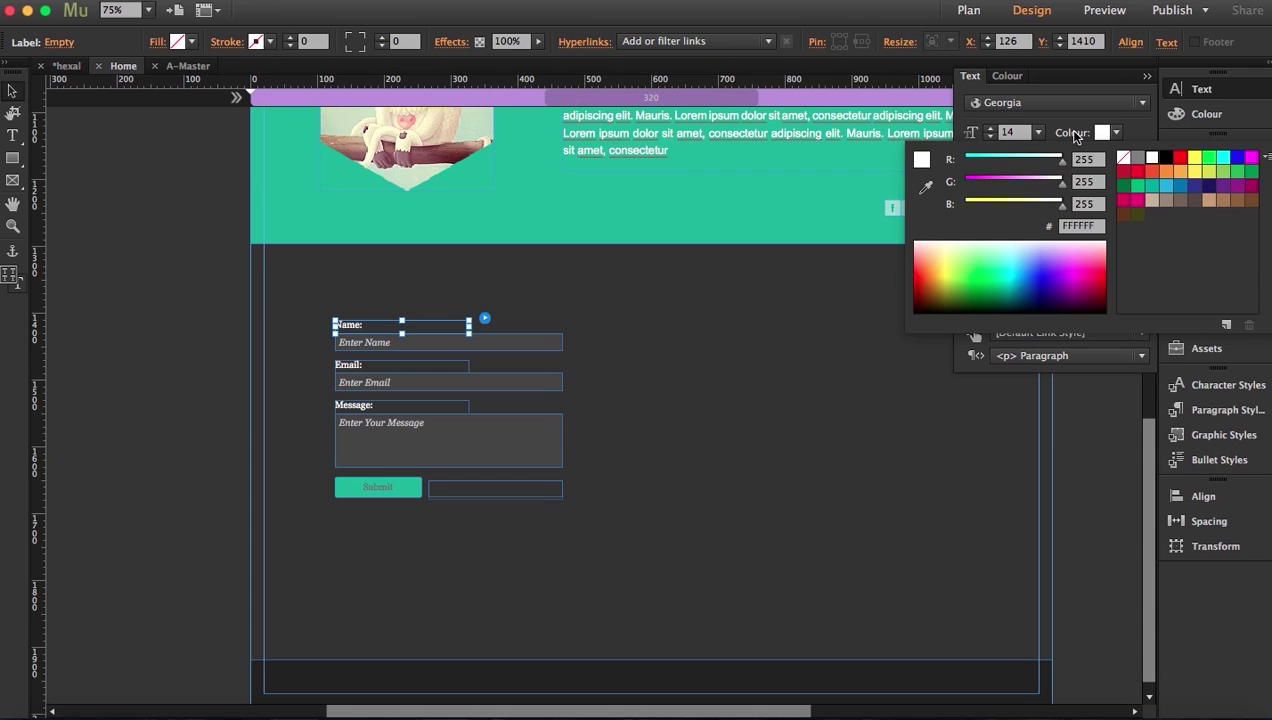
click(993, 133)
click(993, 133)
click(993, 131)
click(993, 131)
click(993, 131)
click(993, 131)
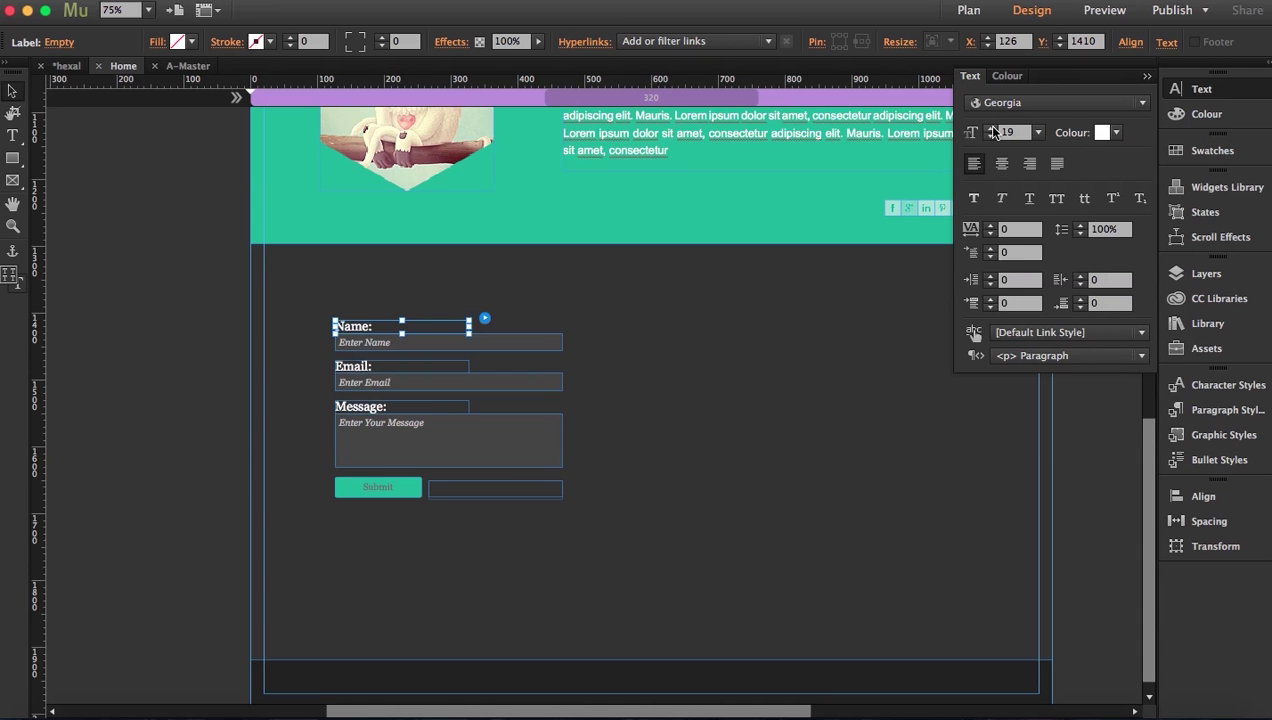
Make the Submit button's label text white at size 19
click(381, 488)
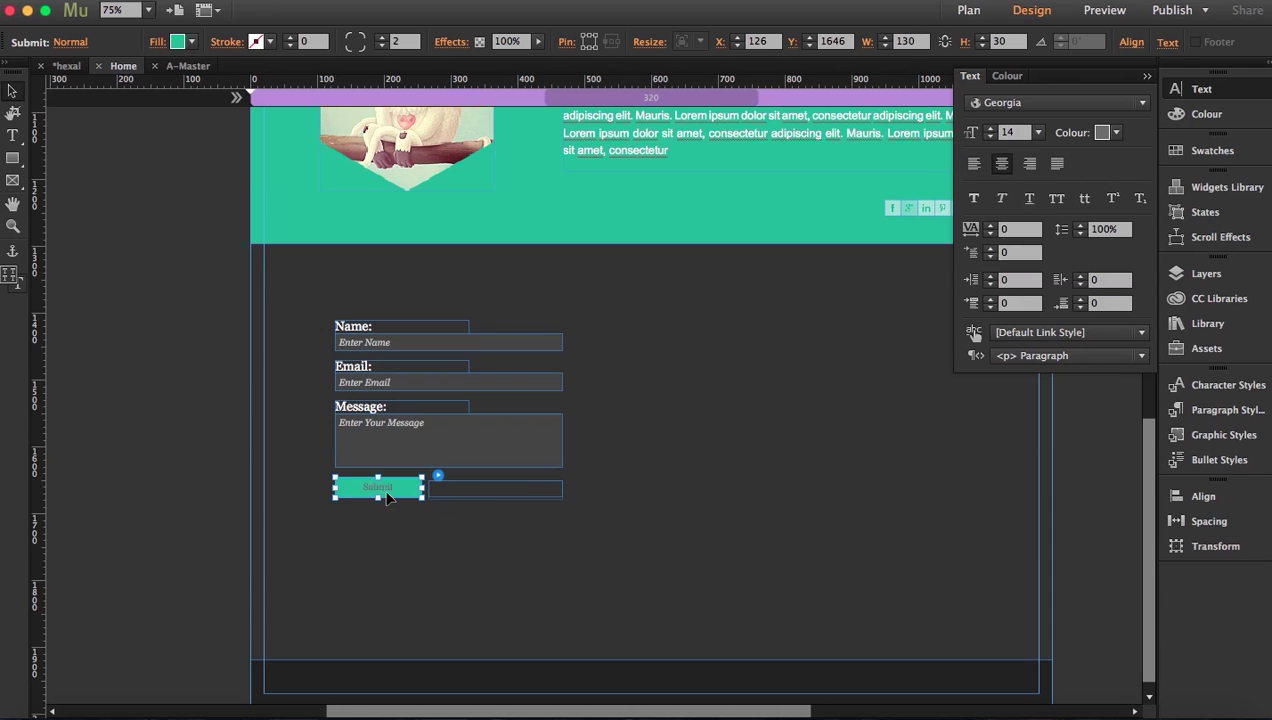
click(381, 488)
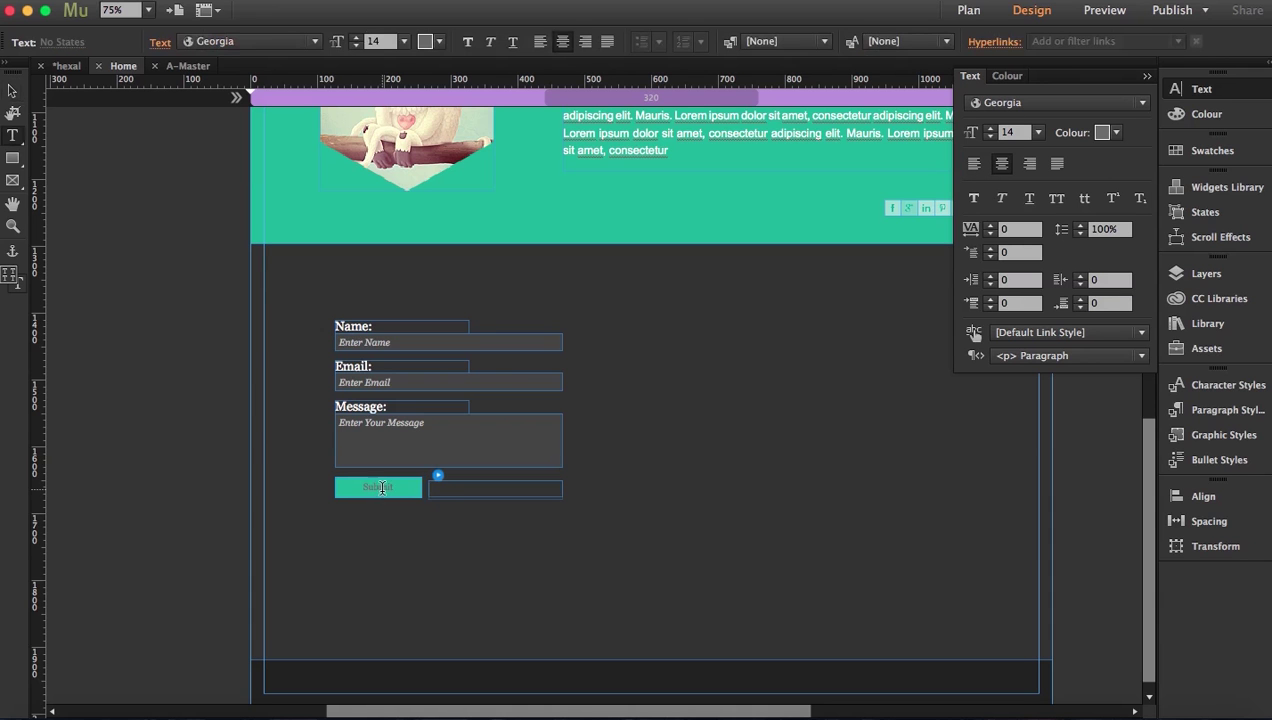
drag(396, 487, 342, 488)
click(1116, 133)
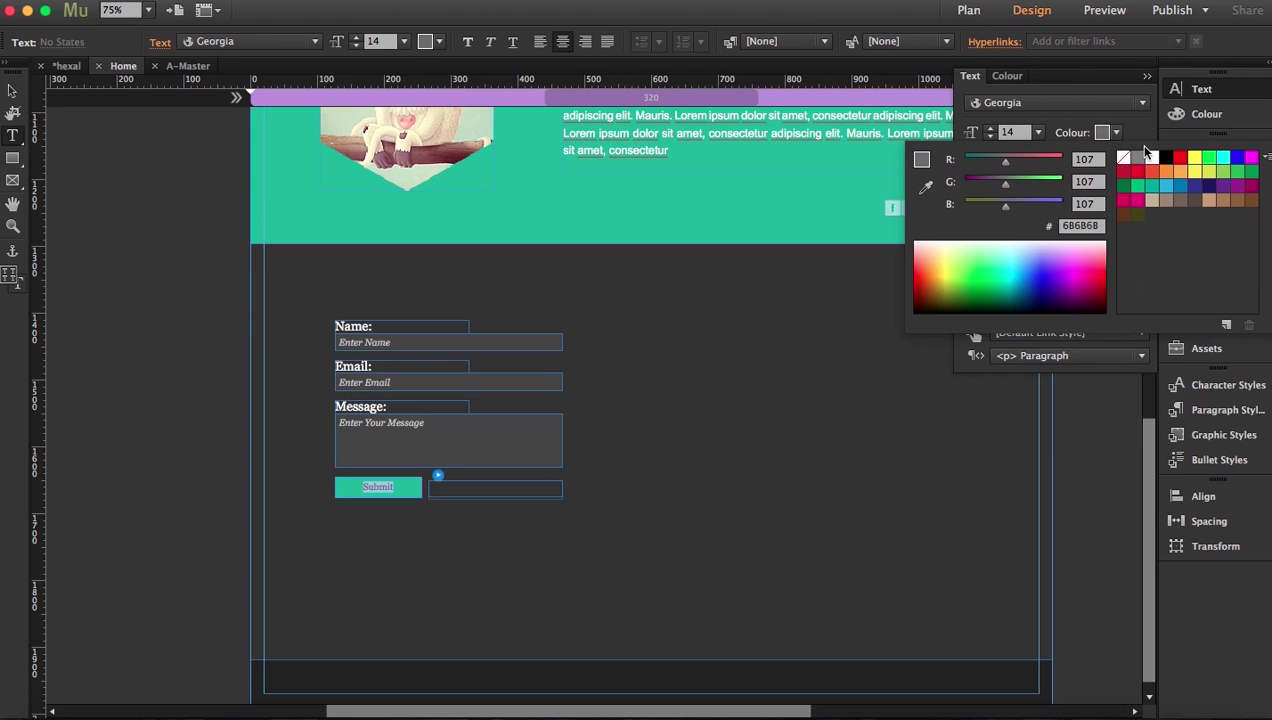
click(1151, 159)
click(990, 136)
click(990, 128)
click(990, 128)
click(990, 128)
click(990, 128)
click(990, 128)
click(990, 128)
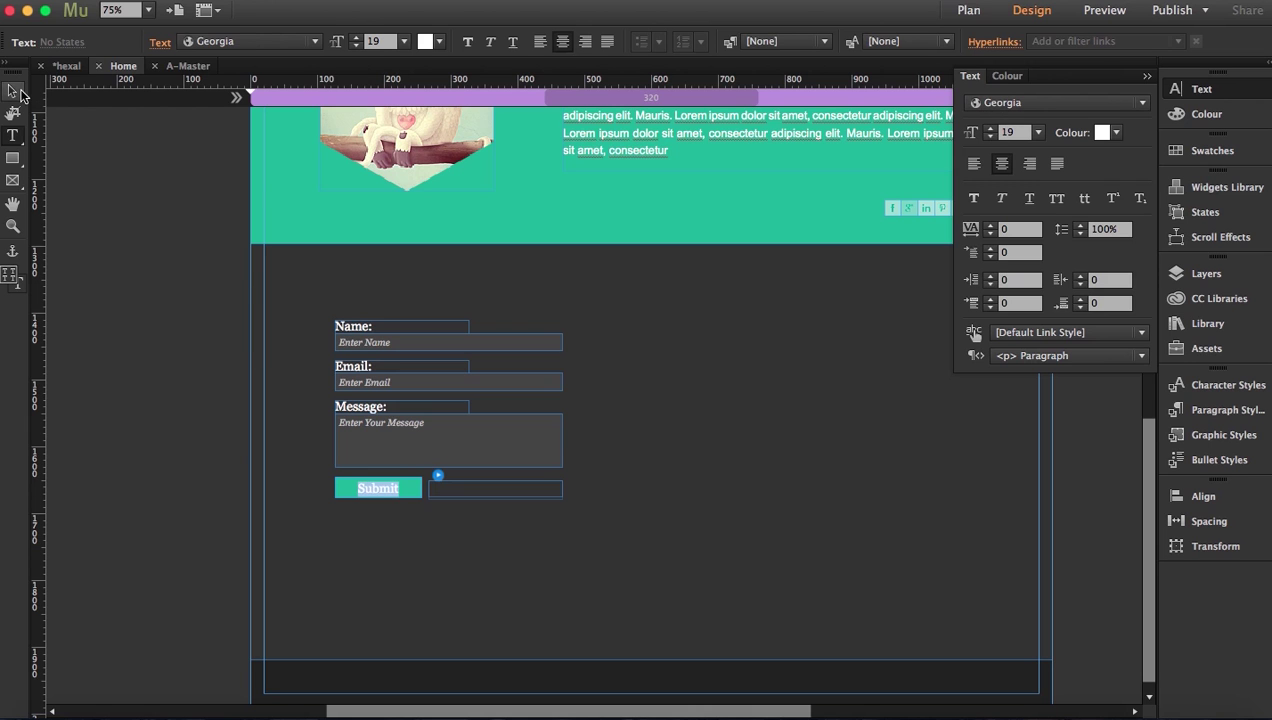
click(19, 93)
click(138, 388)
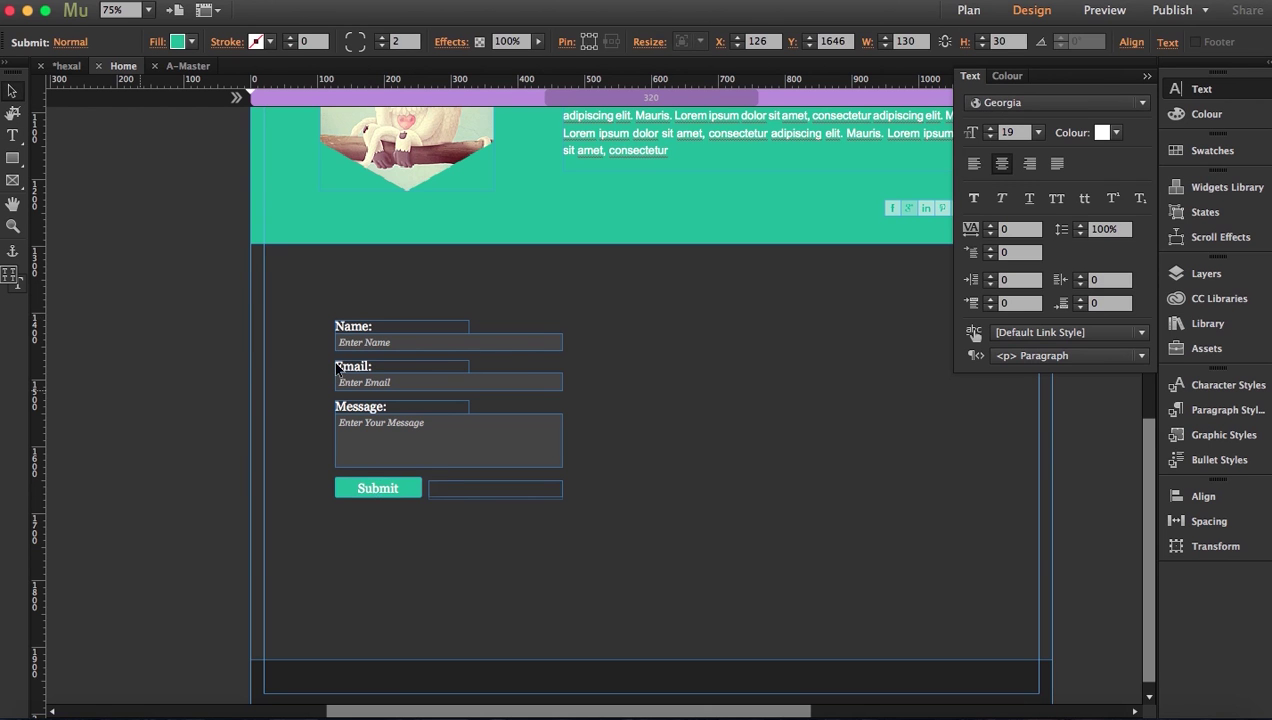
Widen the Name and Message input boxes to 546 px
click(546, 352)
click(546, 352)
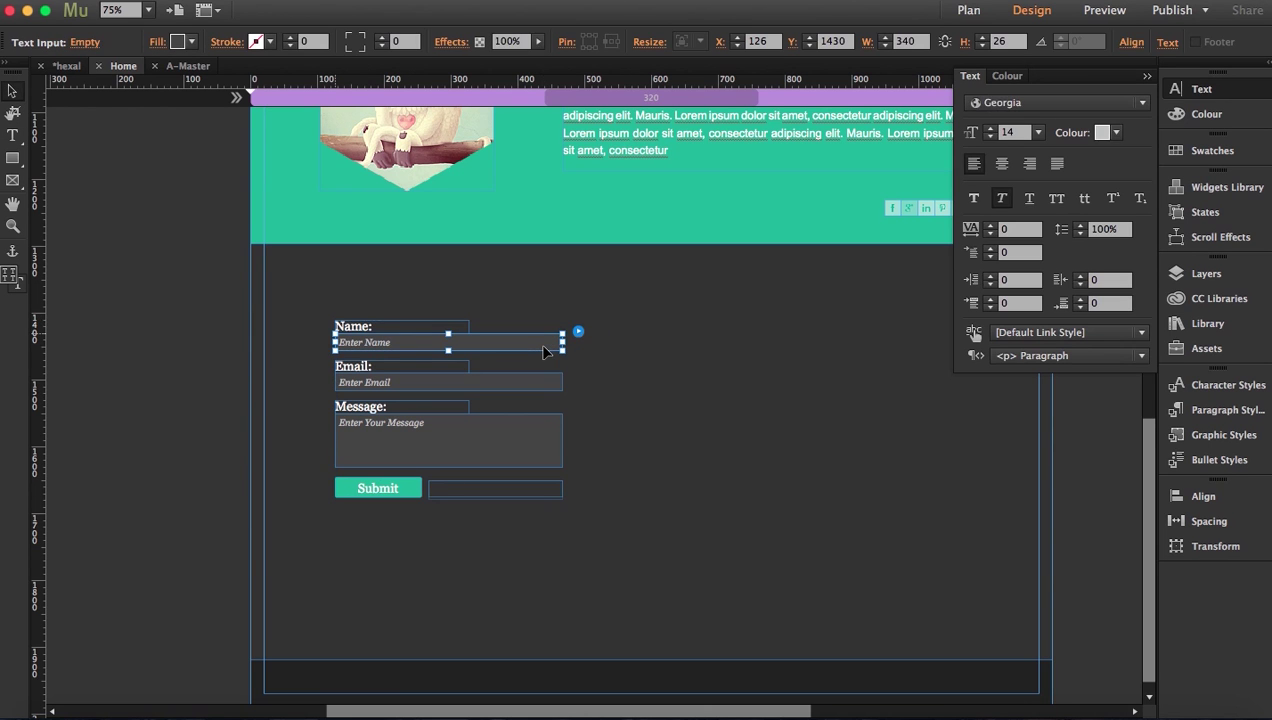
drag(563, 343, 700, 344)
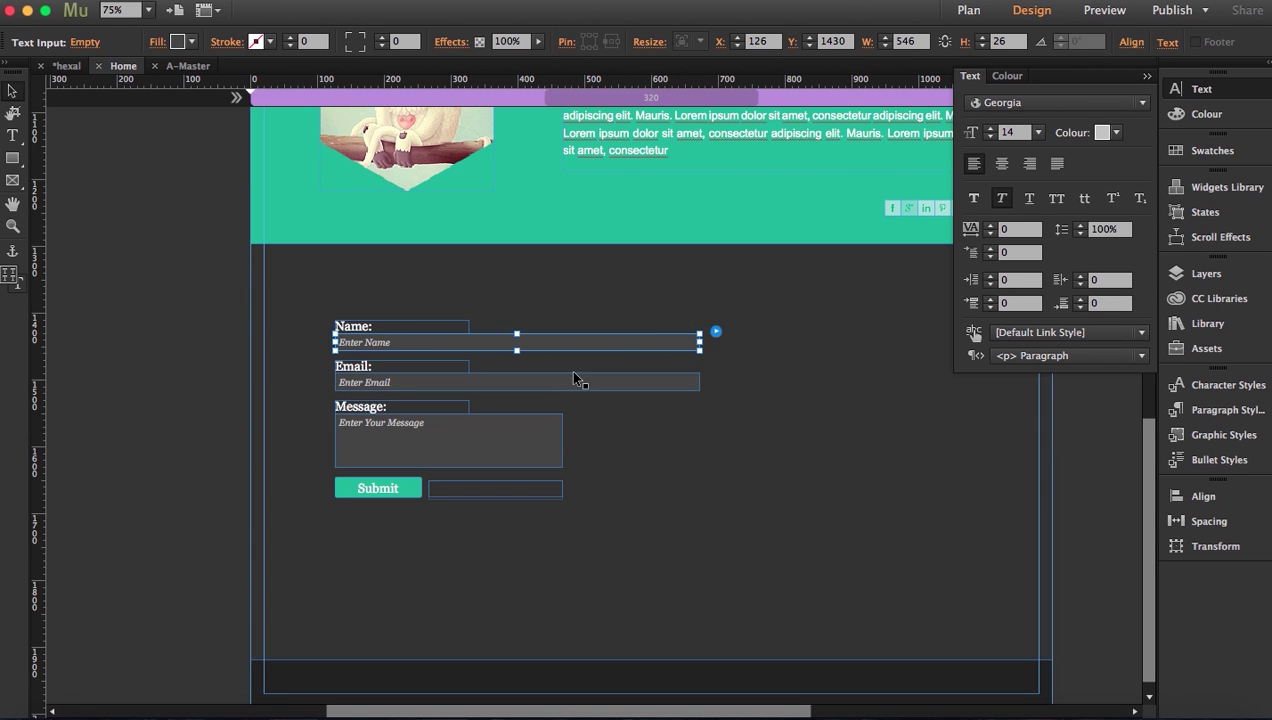
click(536, 446)
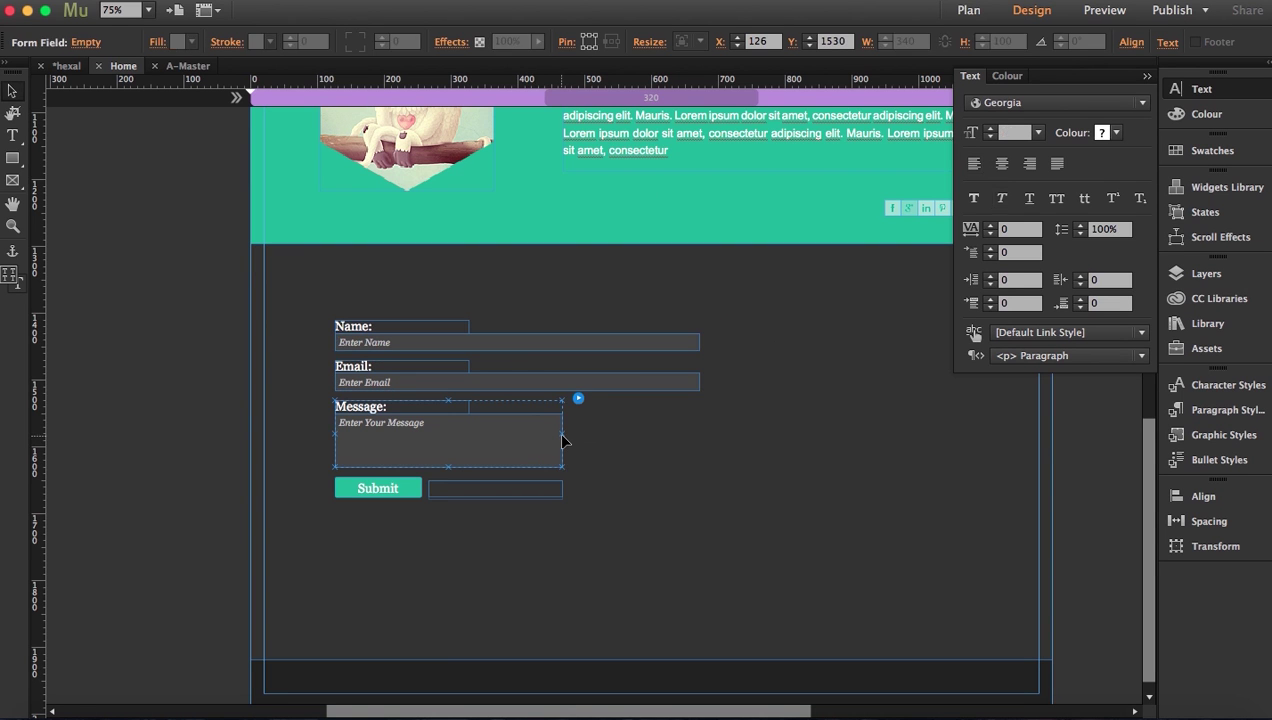
double_click(546, 449)
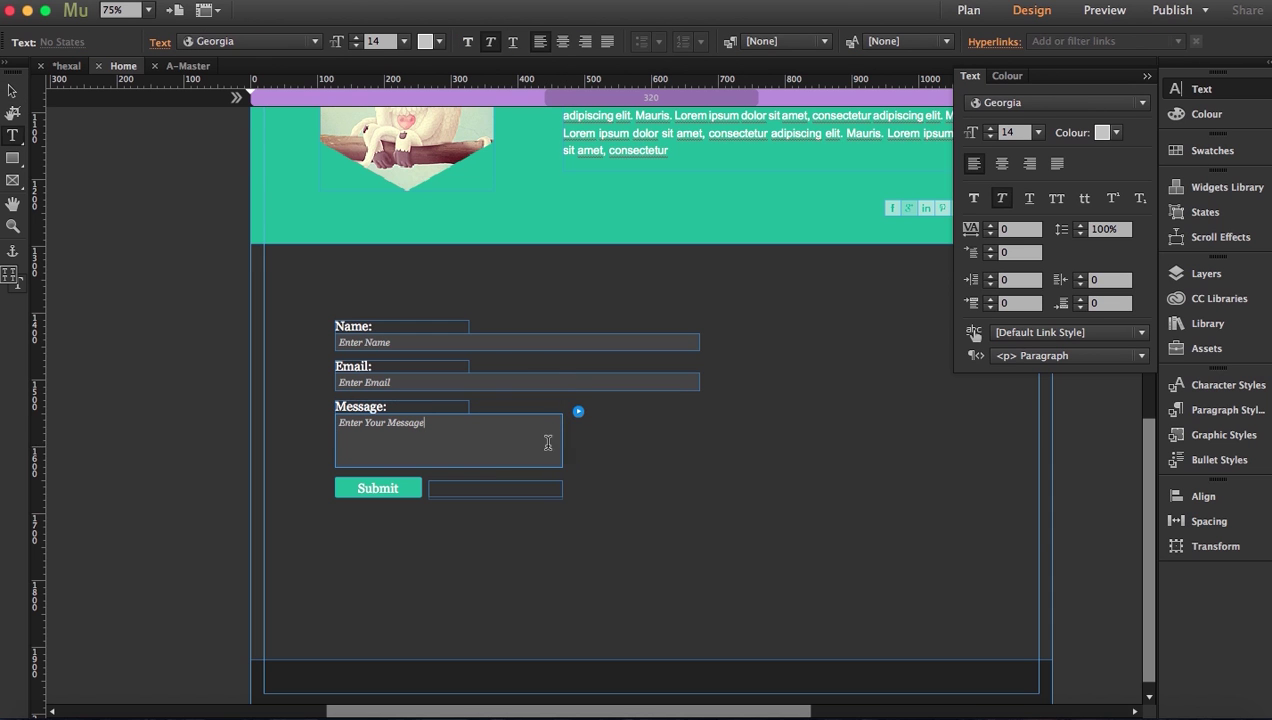
click(12, 91)
drag(563, 440, 698, 440)
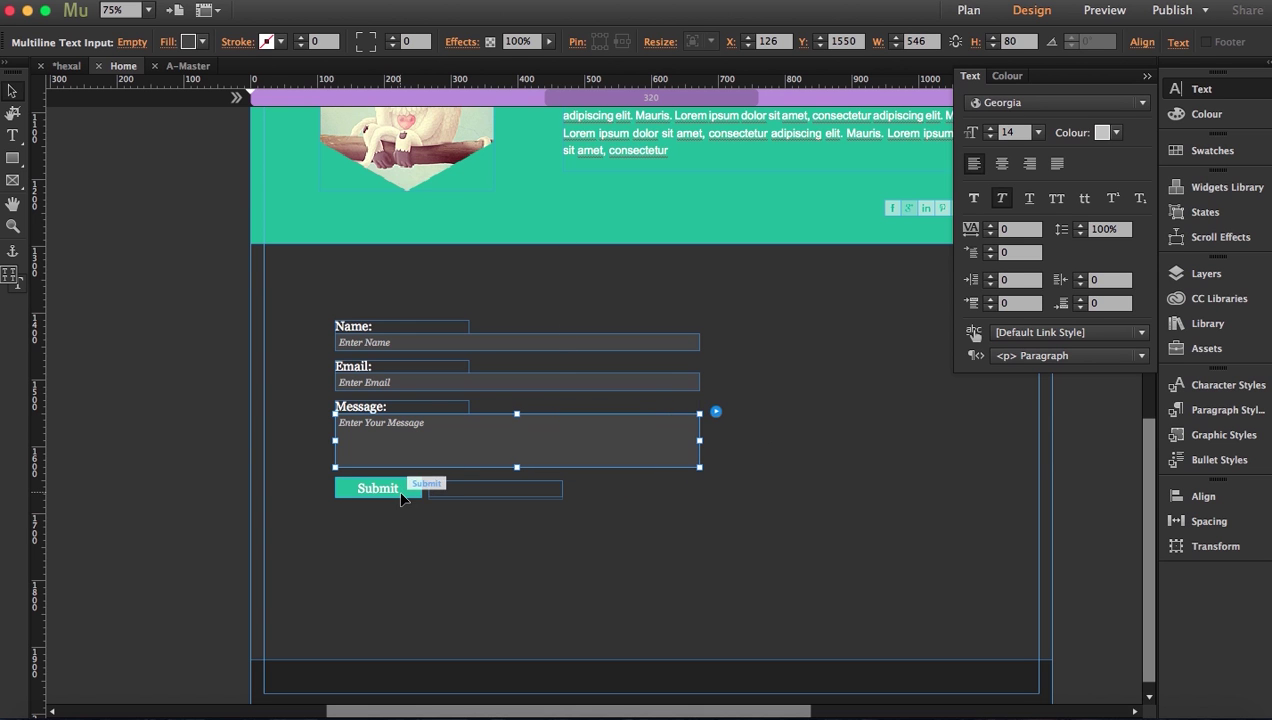
Move Submit and the 'Form received.' message further down
click(401, 498)
shift+click(465, 492)
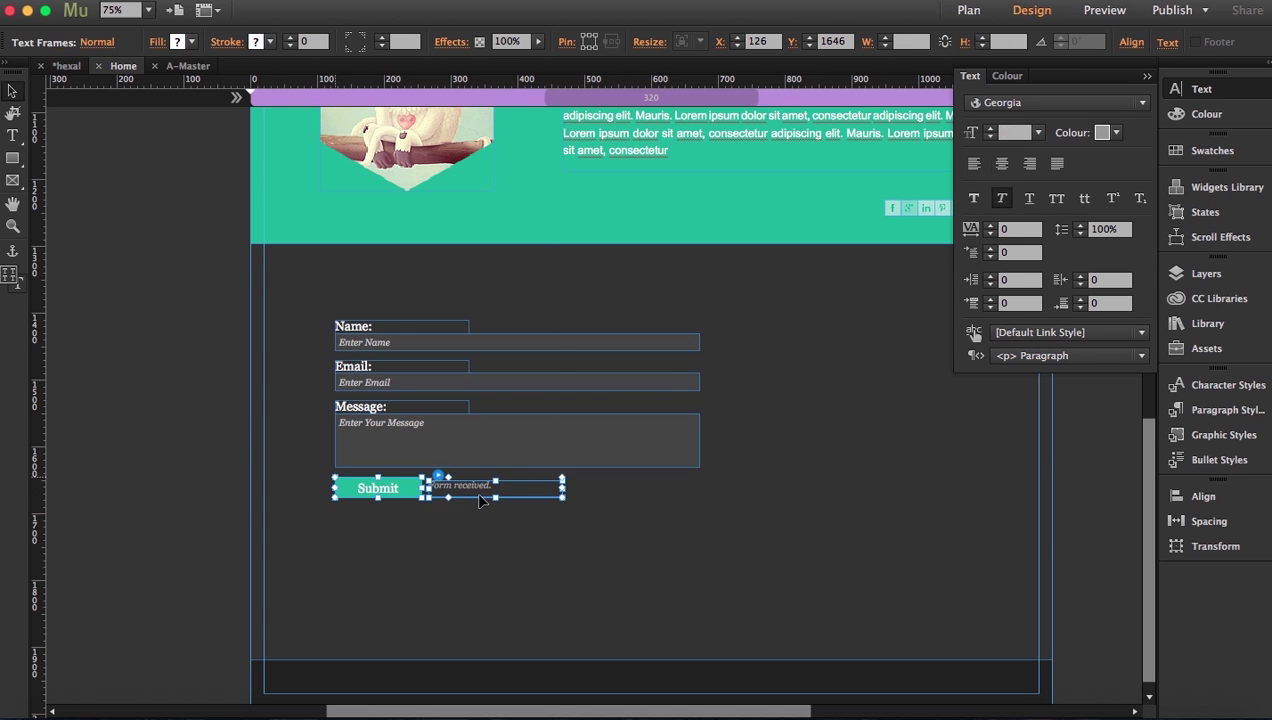
drag(480, 495, 478, 598)
Stretch the Message box taller to 546 × 232 px
click(491, 451)
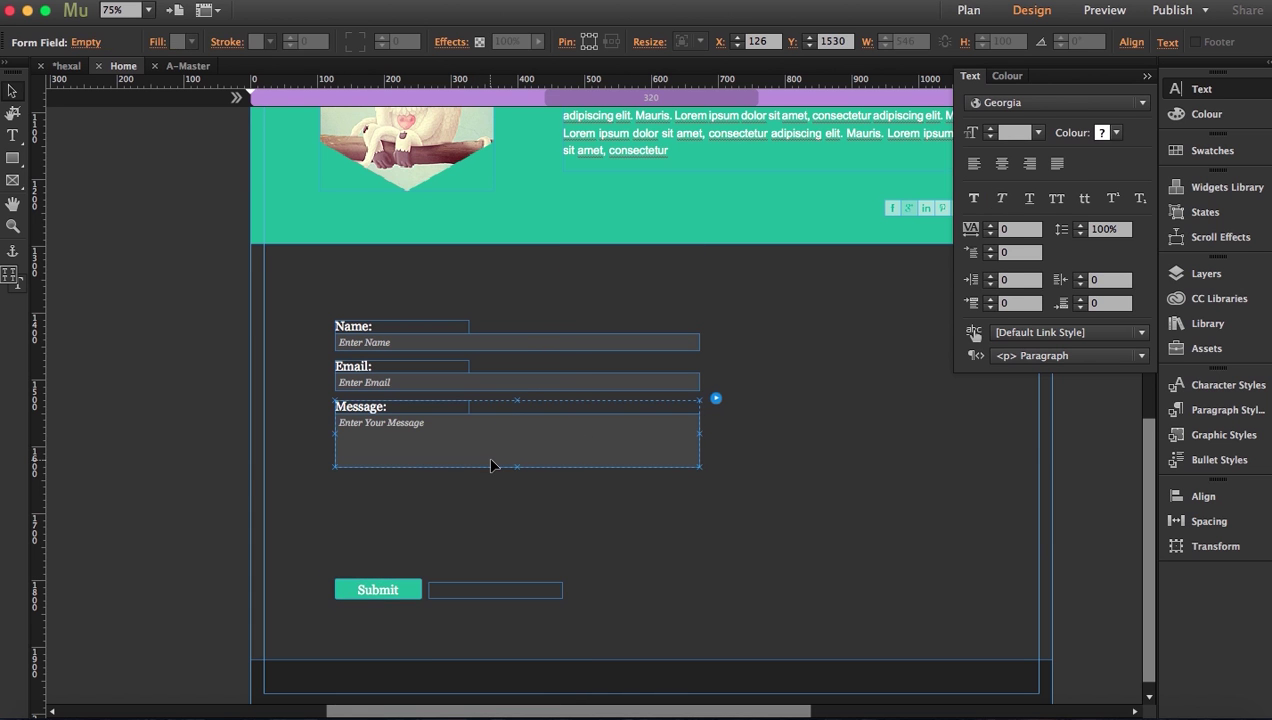
click(490, 465)
double_click(515, 465)
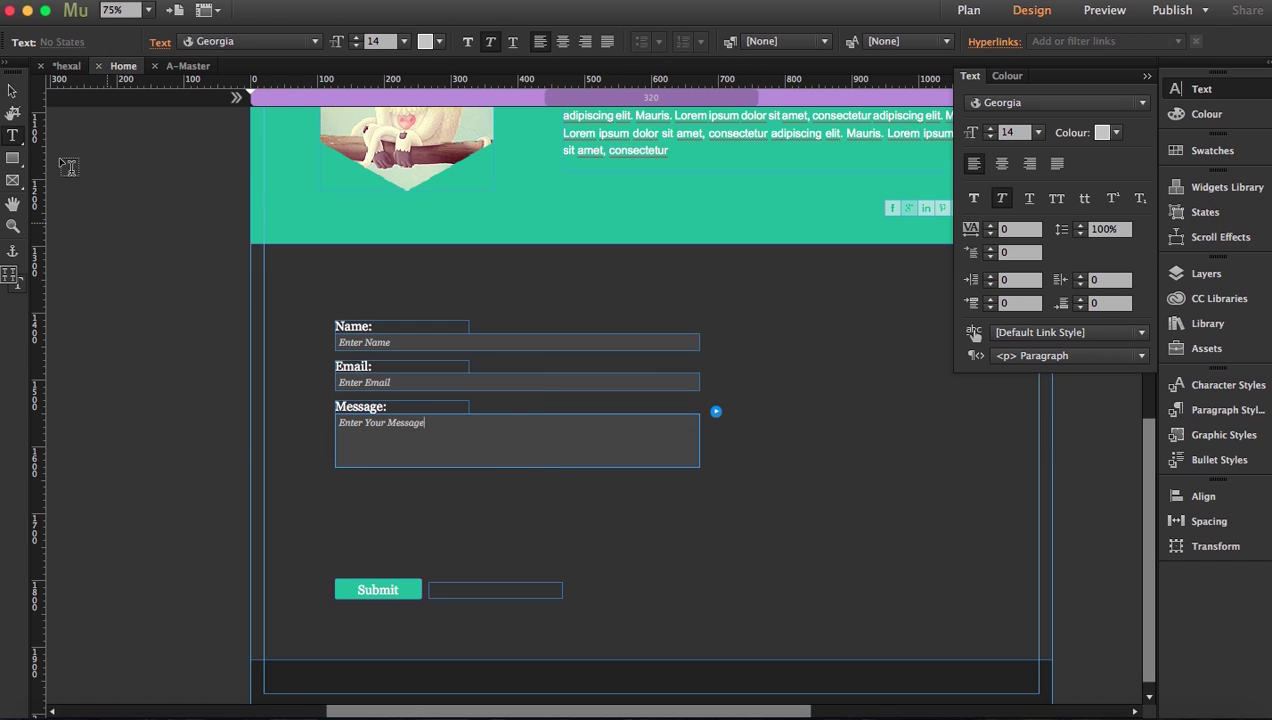
click(12, 95)
drag(516, 466, 516, 572)
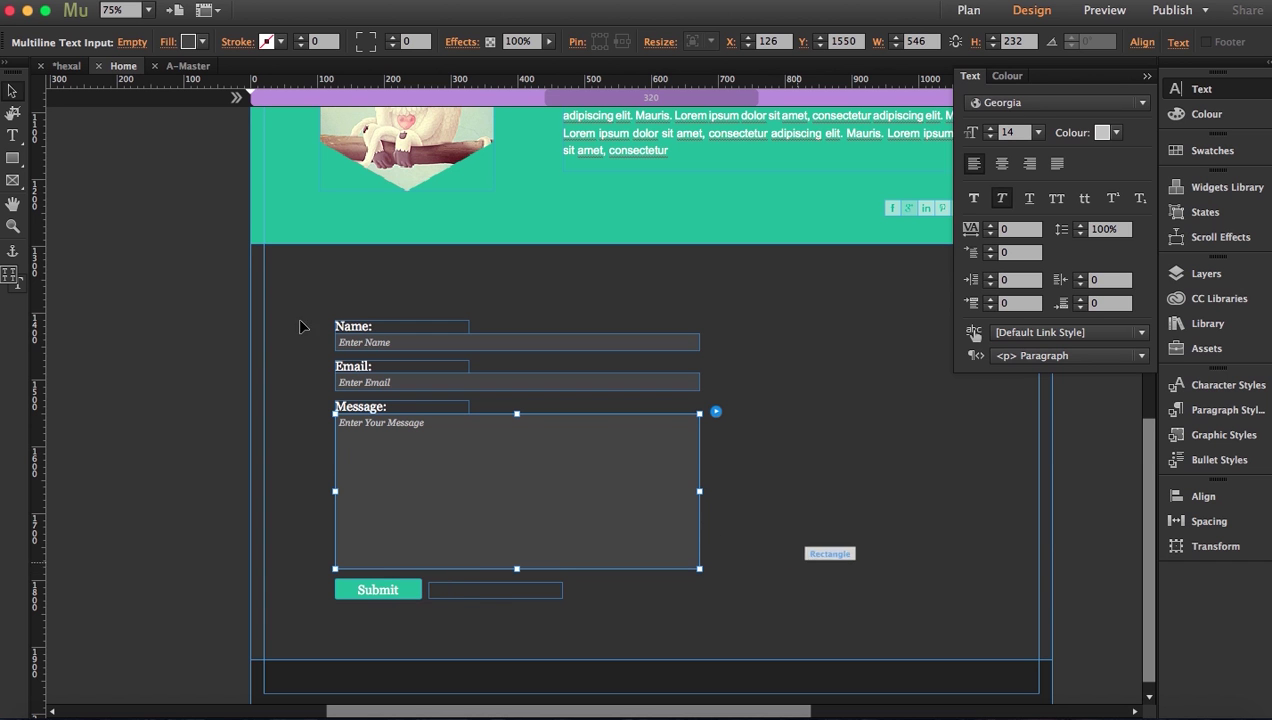
scroll(173, 312, up, 1)
scroll(173, 312, up, 5)
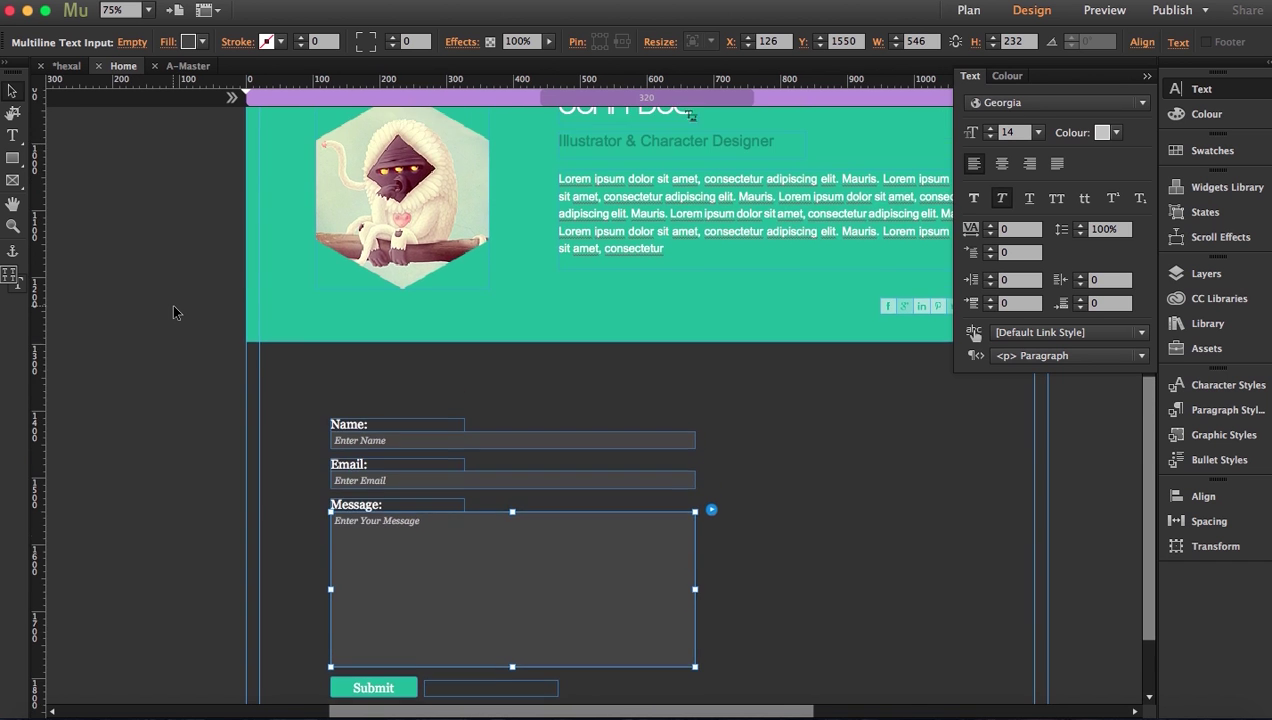
Duplicate the JOHN DOE heading above the Name field and retype it as 'Contact Us' on one line
click(633, 137)
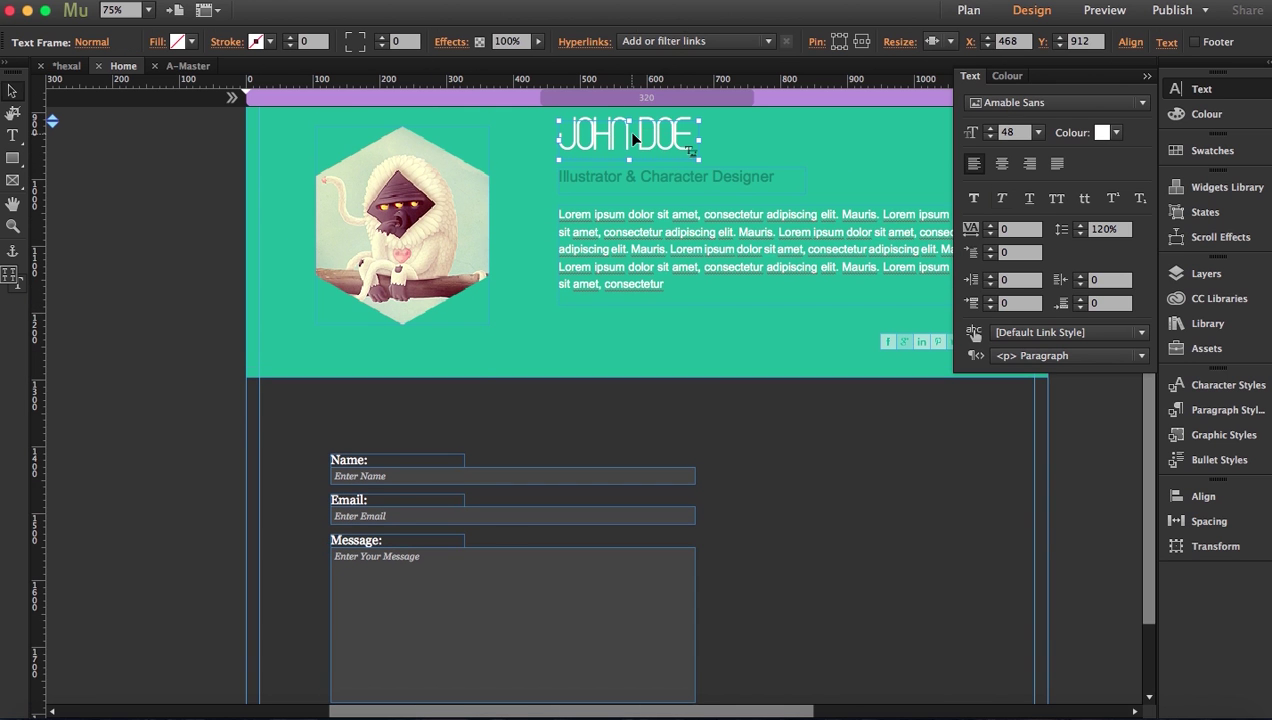
drag(630, 132, 405, 423)
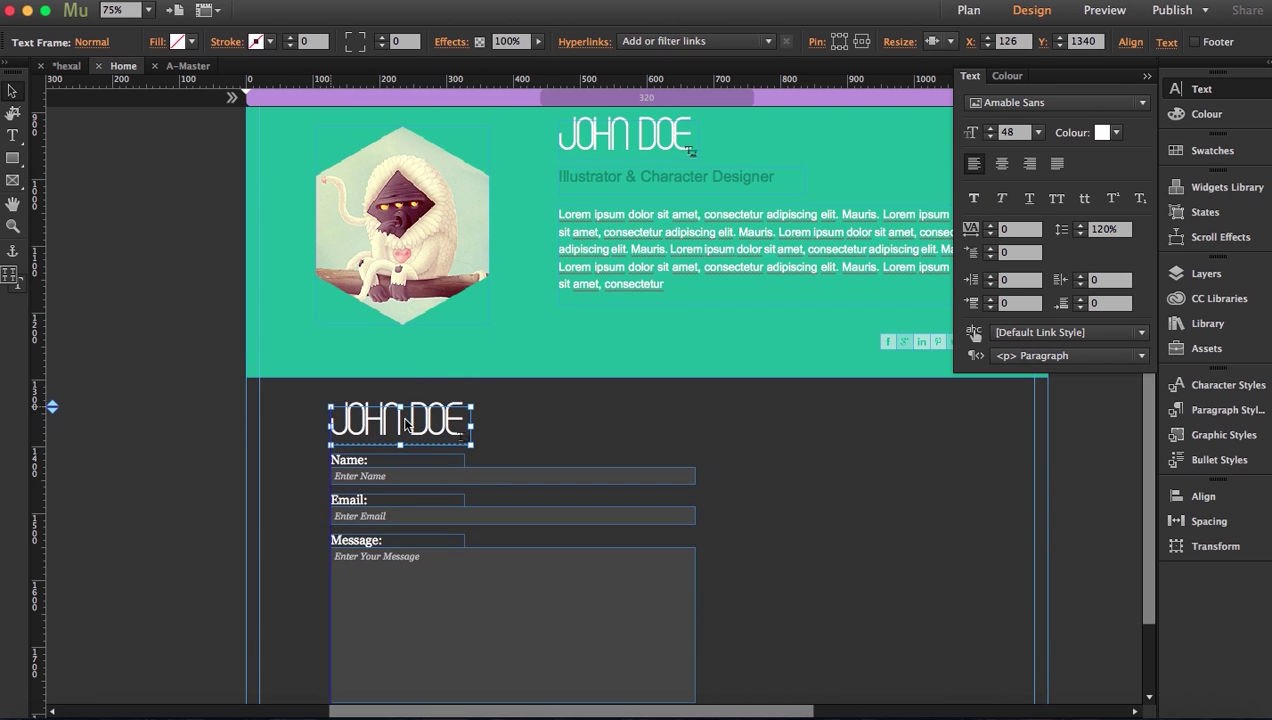
double_click(435, 419)
click(462, 424)
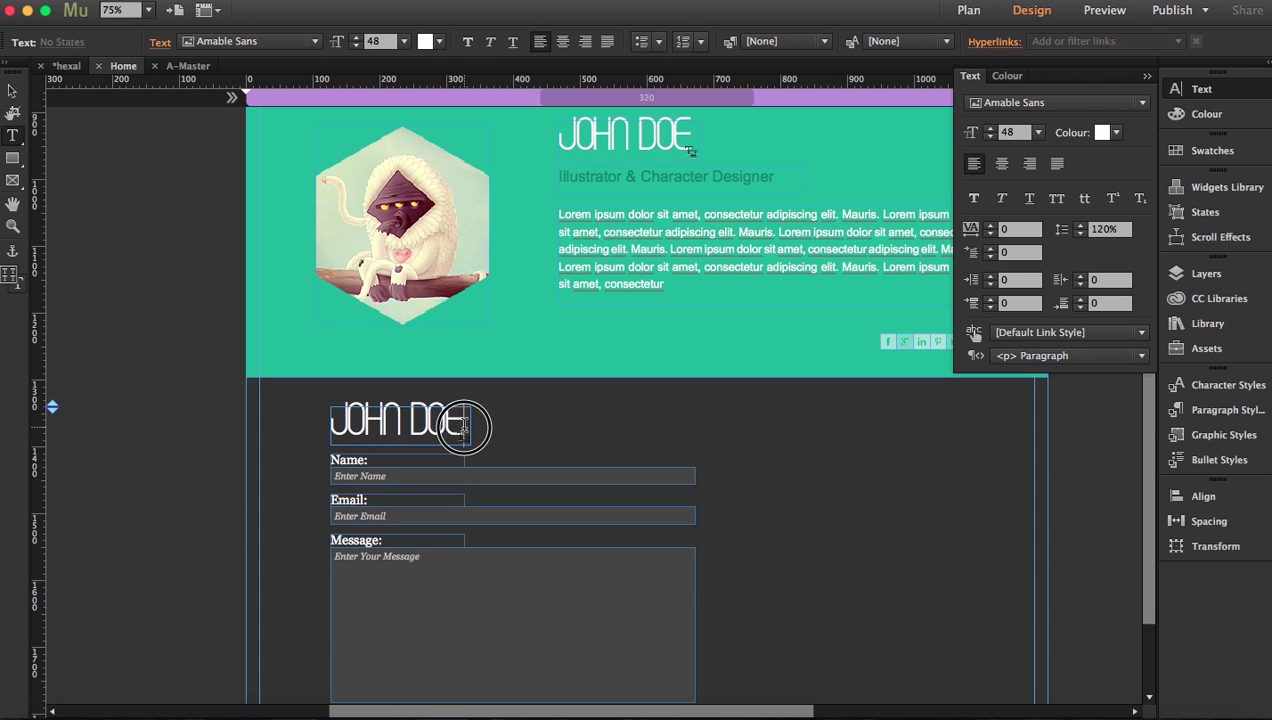
drag(463, 426, 330, 426)
text(Contact U)
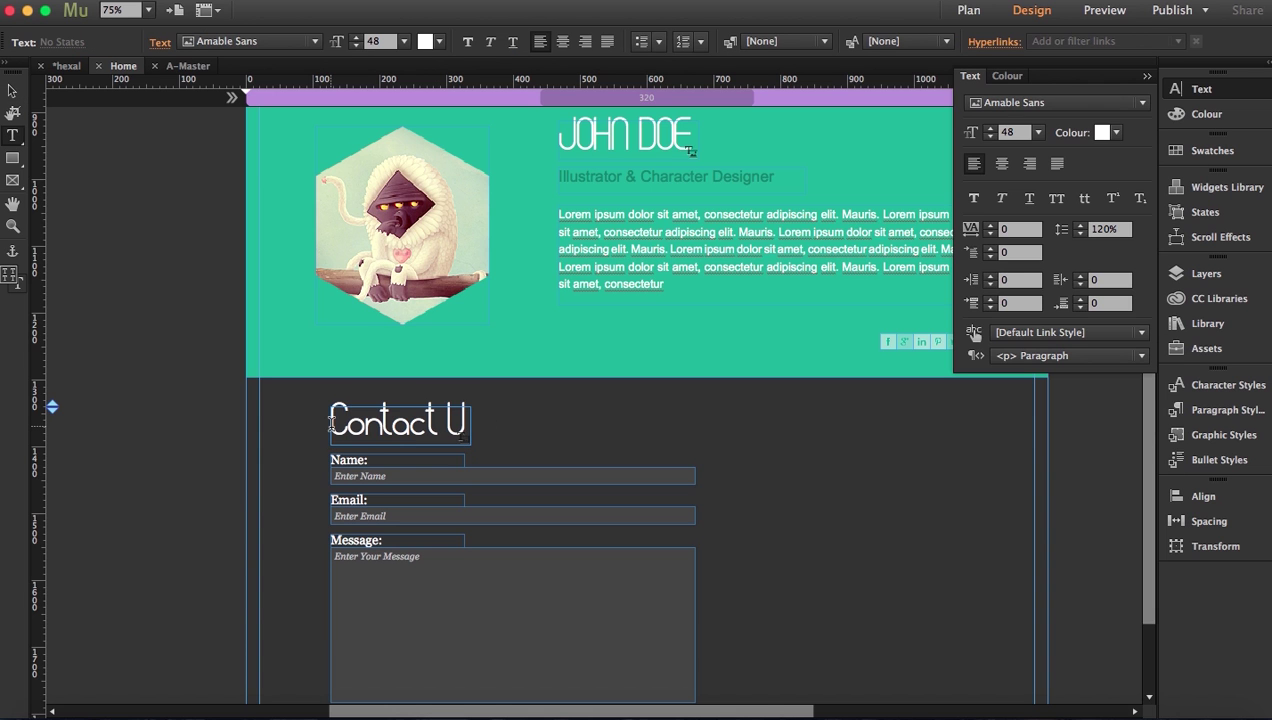
key(BackSpace)
key(BackSpace)
key(Escape)
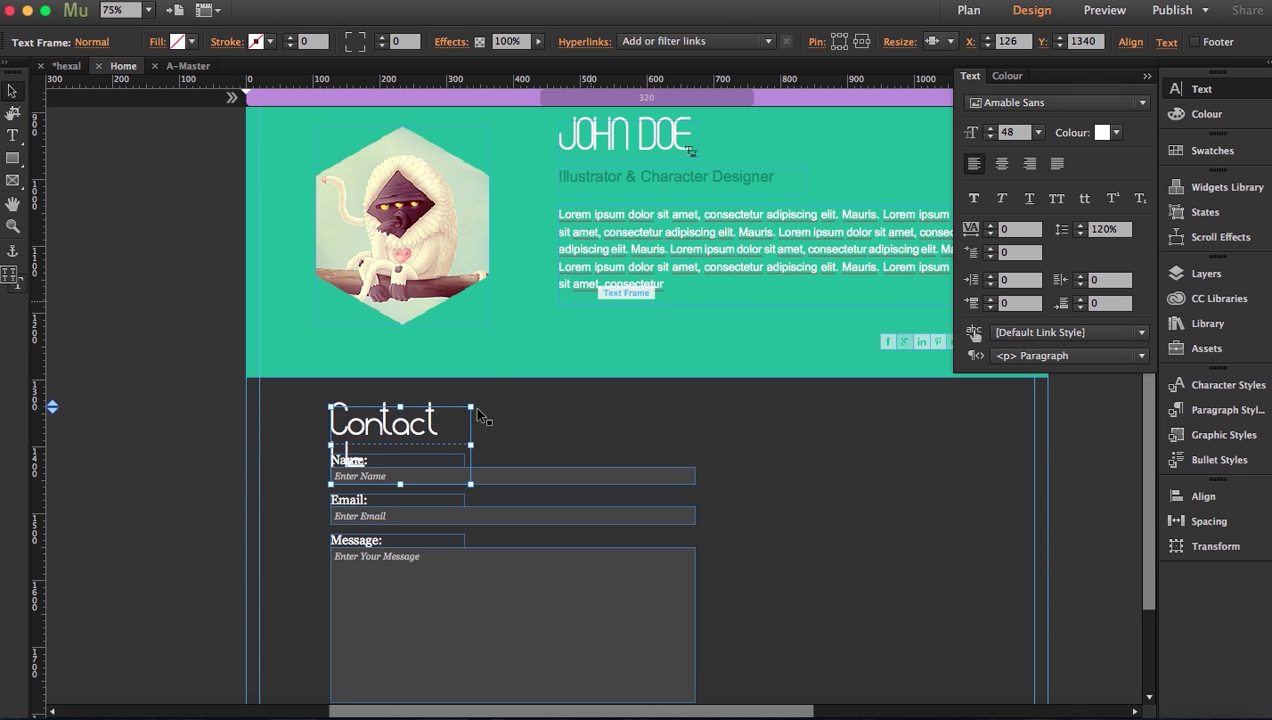
drag(470, 442, 511, 449)
click(200, 484)
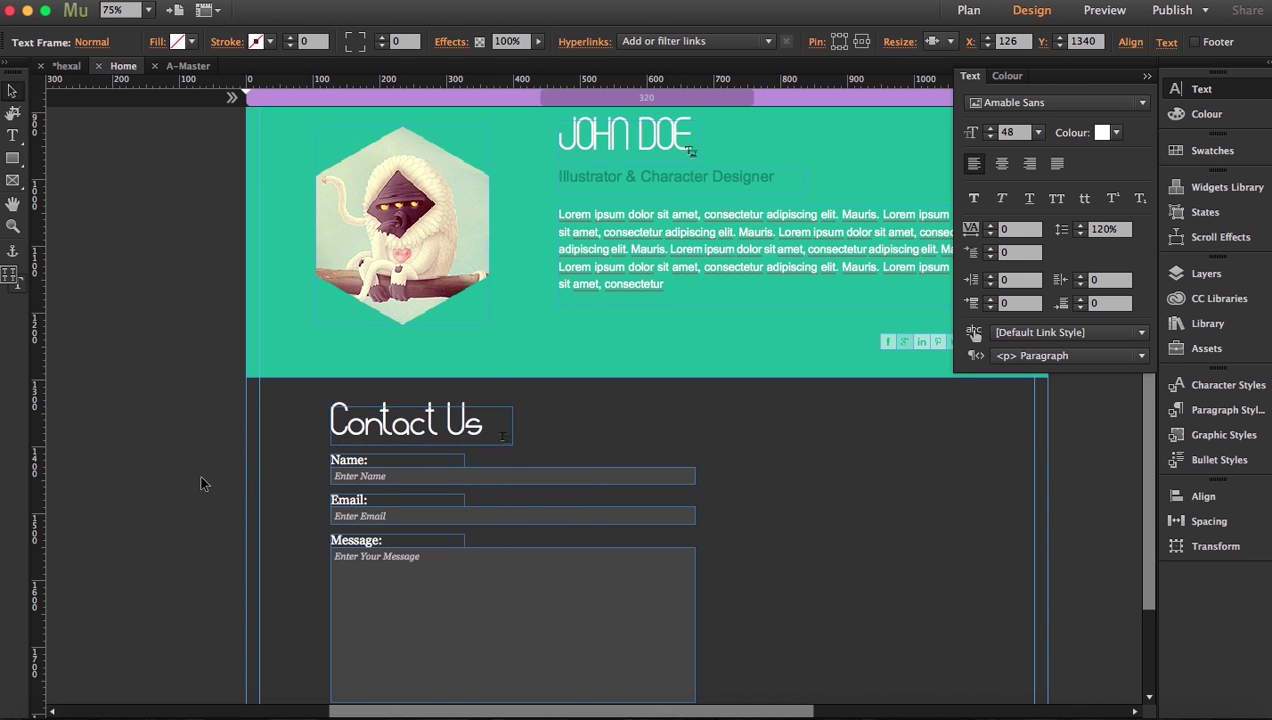
scroll(202, 480, down, 3)
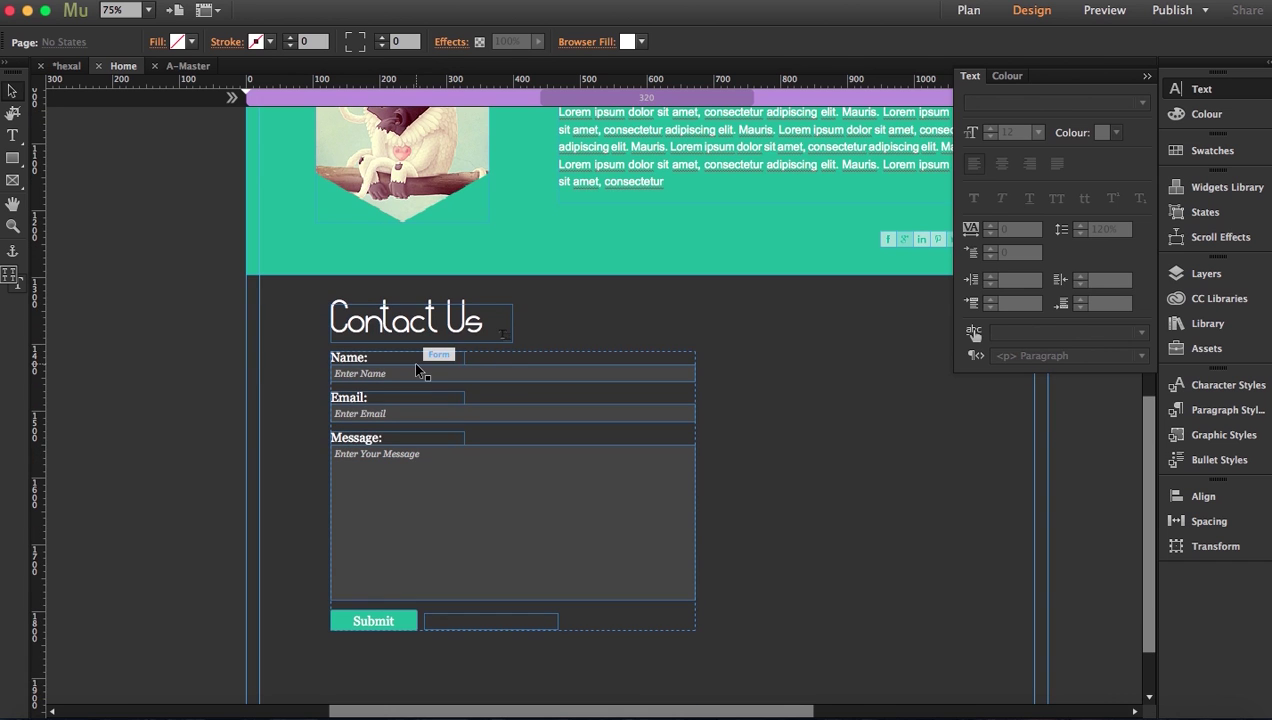
Nudge the contact form down and lower the Contact Us heading to Y 1357
click(416, 366)
key(Down)
key(Down)
key(Down)
key(Down)
key(Down)
key(Down)
key(Down)
key(Down)
key(Down)
key(Down)
key(Down)
key(Down)
key(Down)
key(Down)
key(Down)
key(Down)
key(Down)
key(Down)
key(Down)
key(Down)
key(Down)
key(Down)
key(Down)
key(Down)
key(Down)
key(Down)
key(Down)
key(Down)
key(Down)
key(Down)
key(Down)
key(Down)
click(1068, 513)
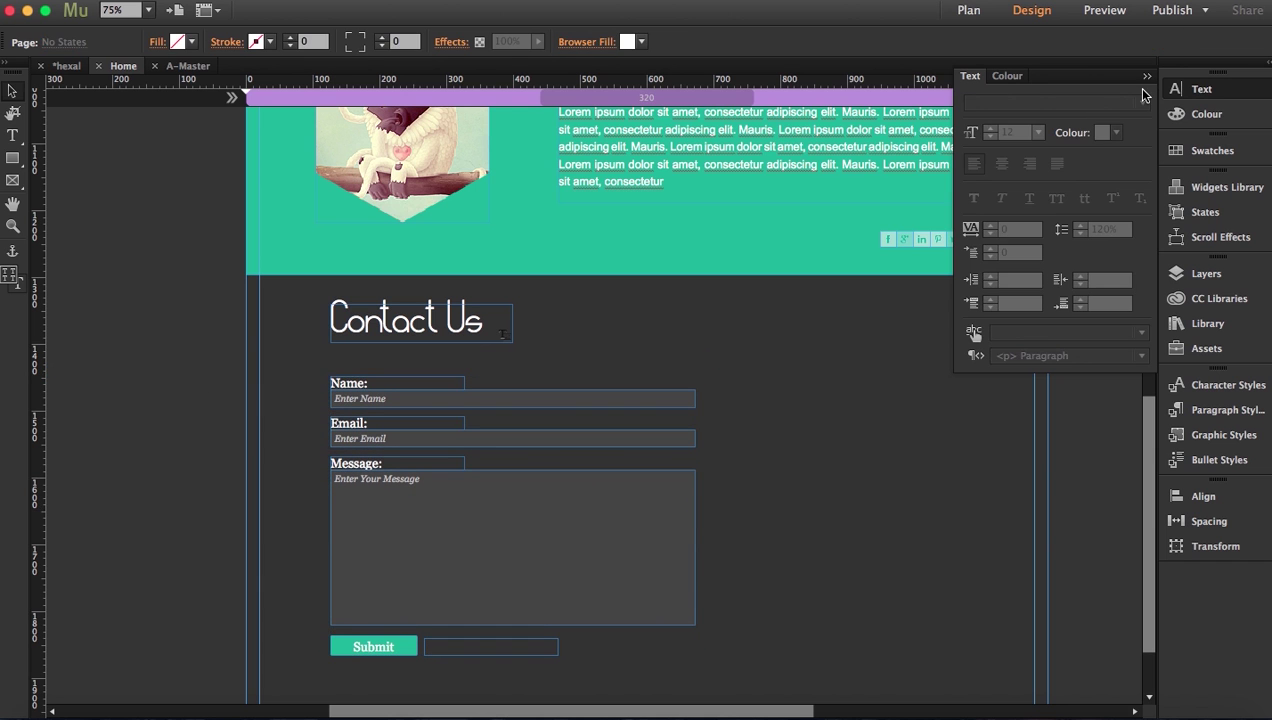
click(1146, 78)
drag(424, 327, 425, 338)
click(12, 226)
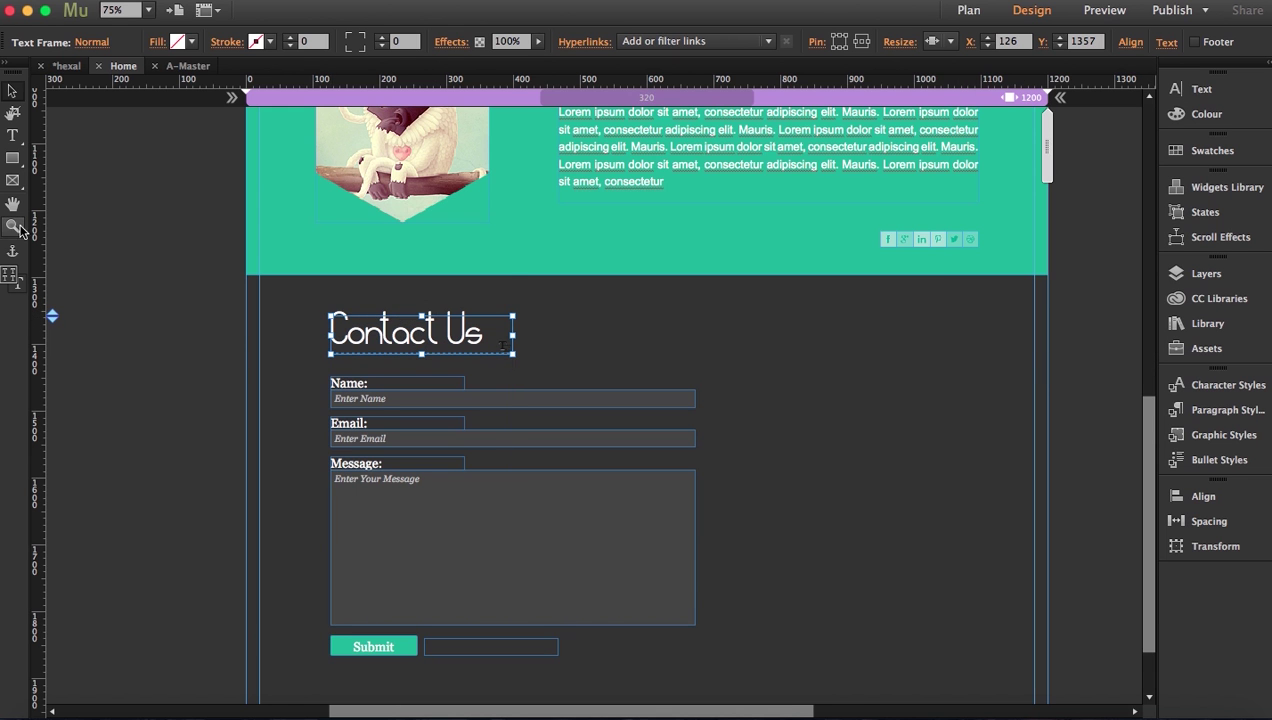
alt+click(576, 527)
scroll(576, 527, right, 10)
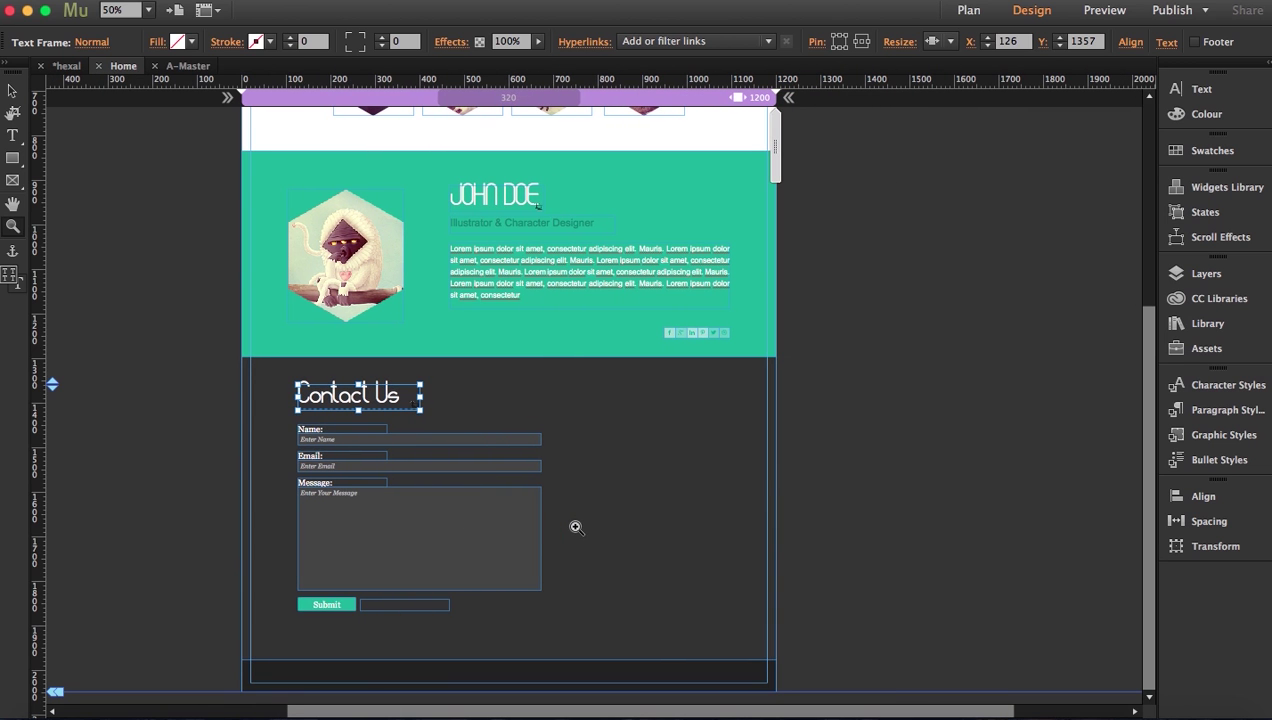
click(12, 90)
click(580, 475)
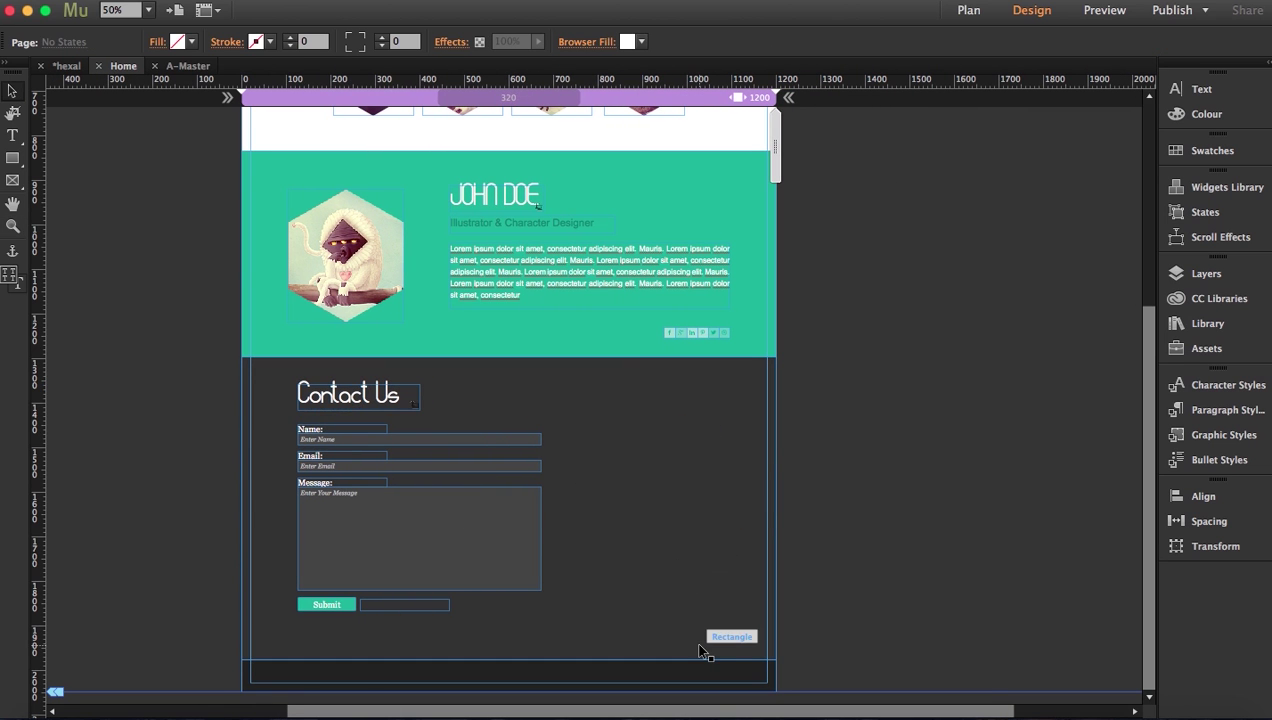
Drag location.png, mail.png and phone.png from hexal-assets into Muse and place the first icon
click(55, 710)
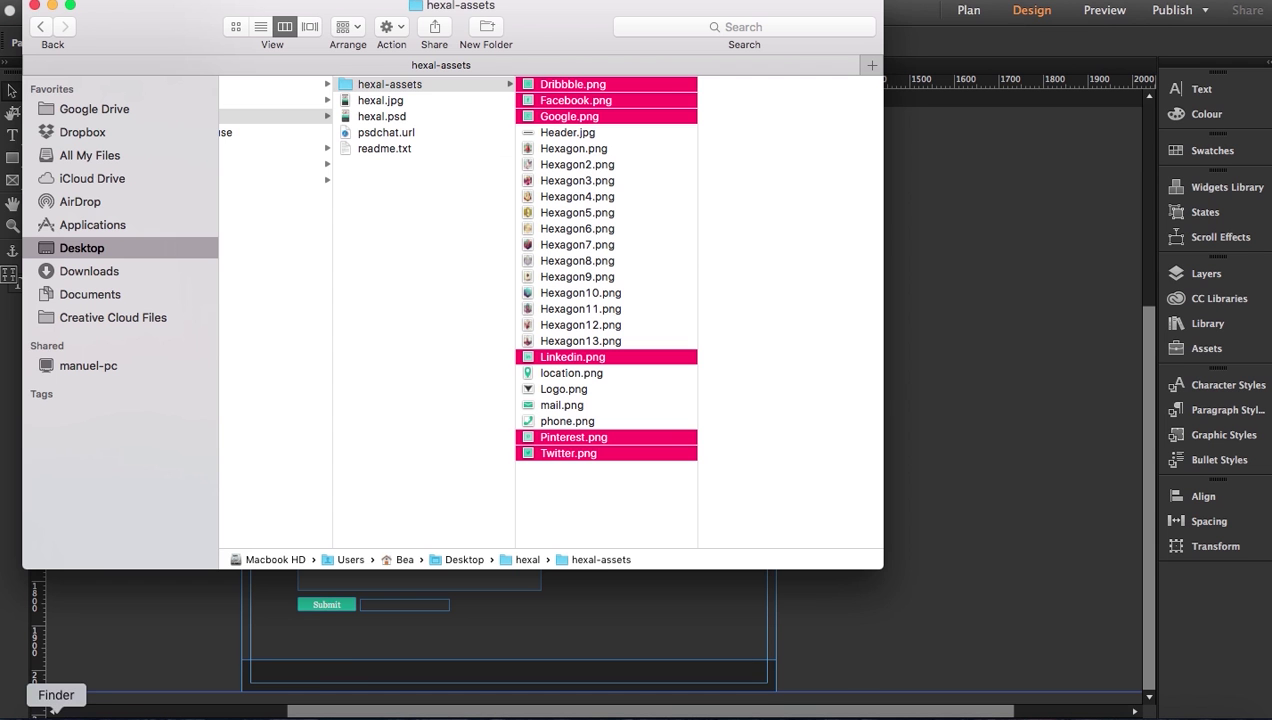
click(566, 374)
super+click(565, 404)
super+click(566, 421)
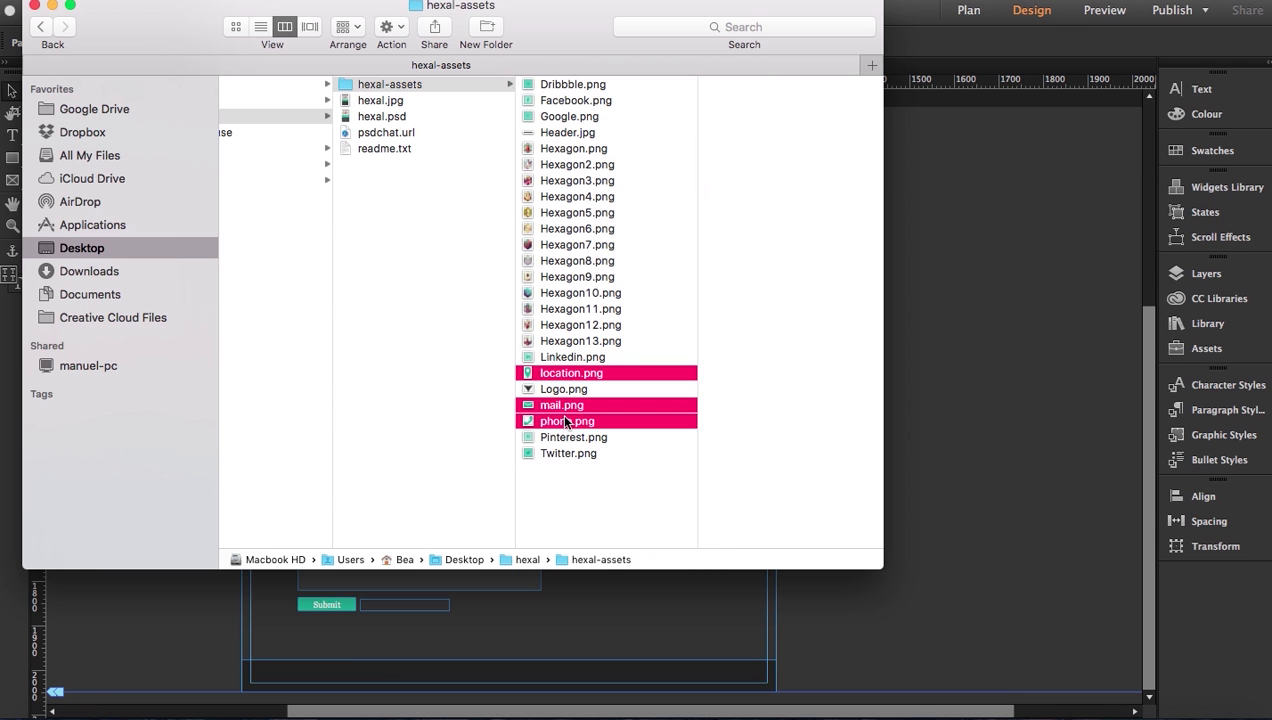
drag(528, 405, 624, 625)
click(579, 610)
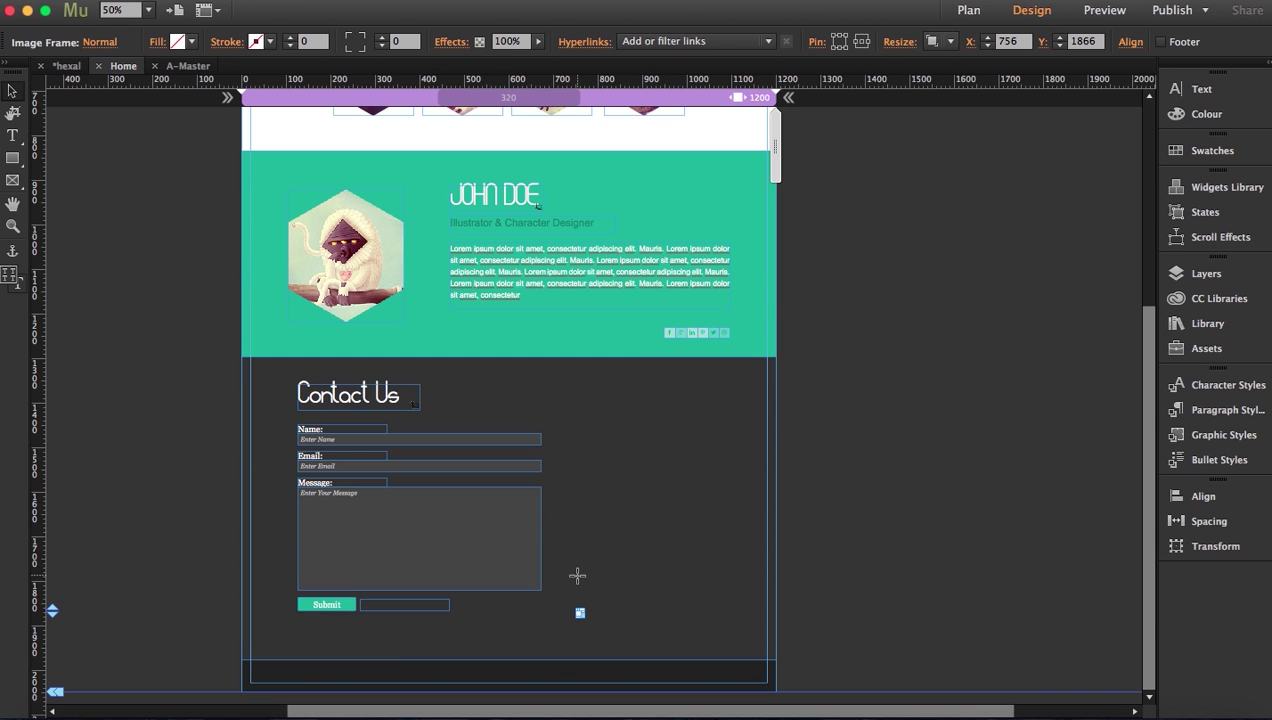
Place the other two icons and spread all three across the footer strip near Y 2000
click(577, 573)
click(577, 529)
click(146, 276)
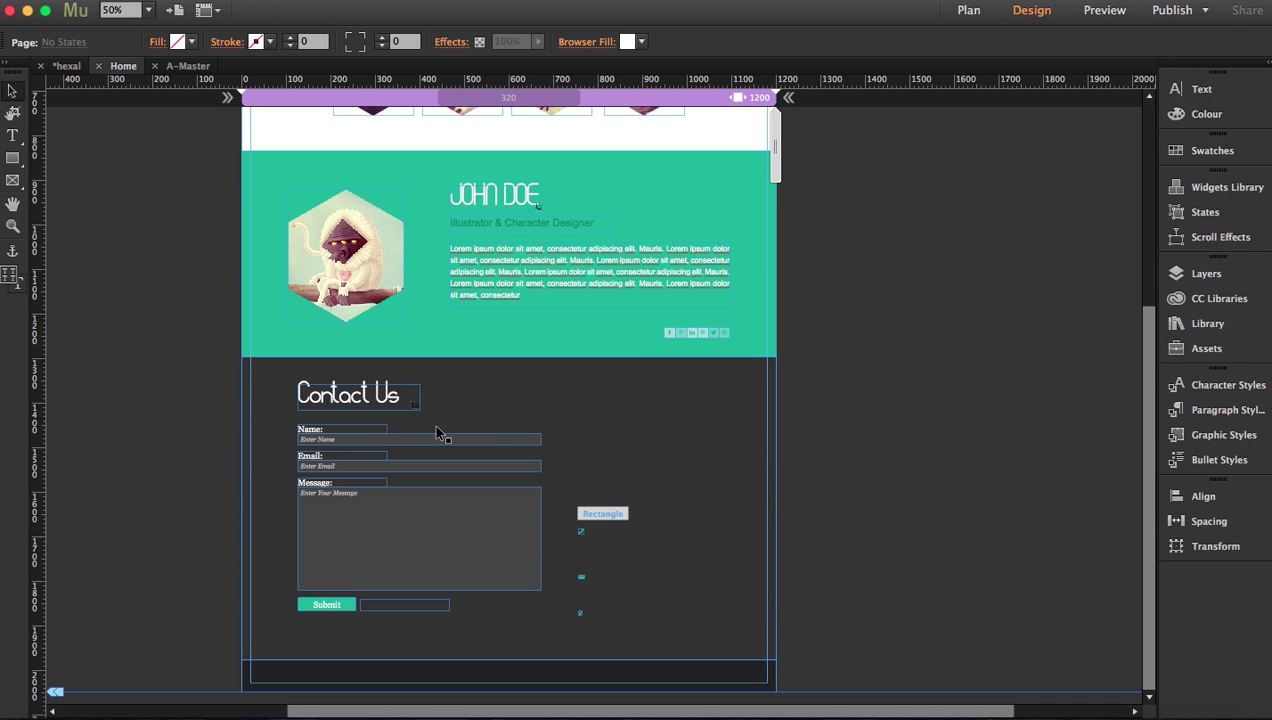
drag(583, 535, 321, 654)
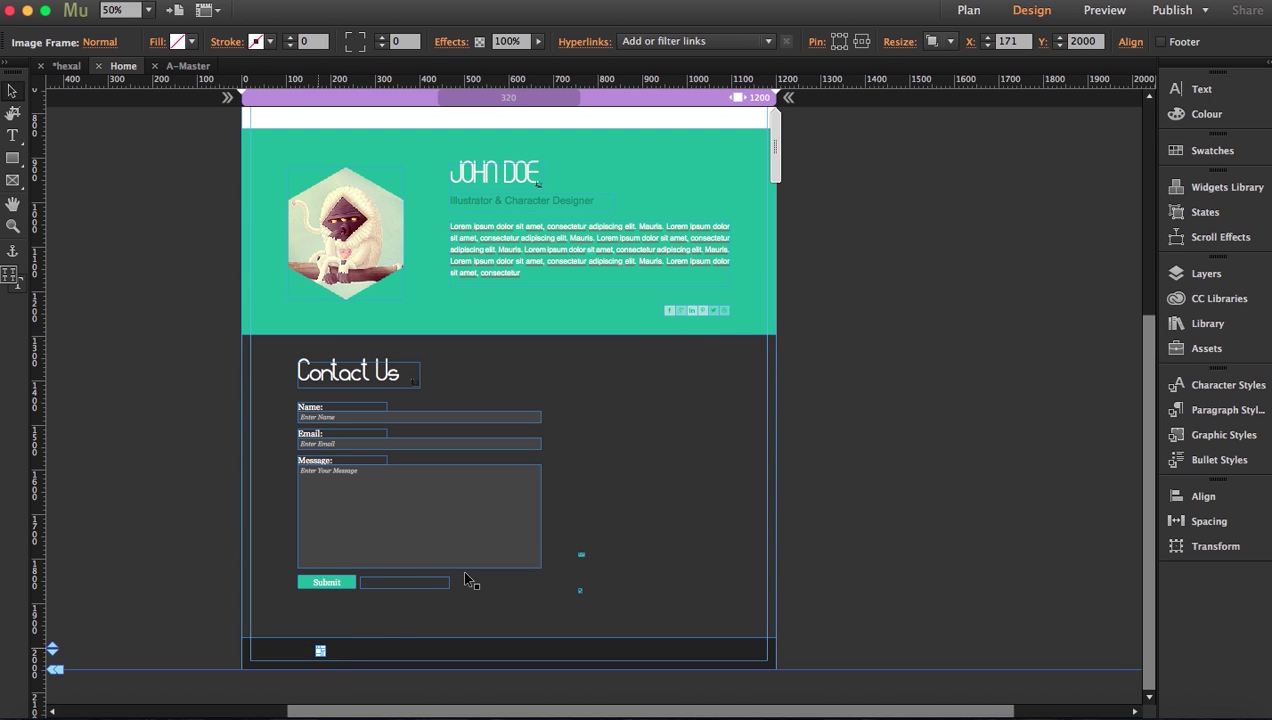
drag(578, 551, 484, 652)
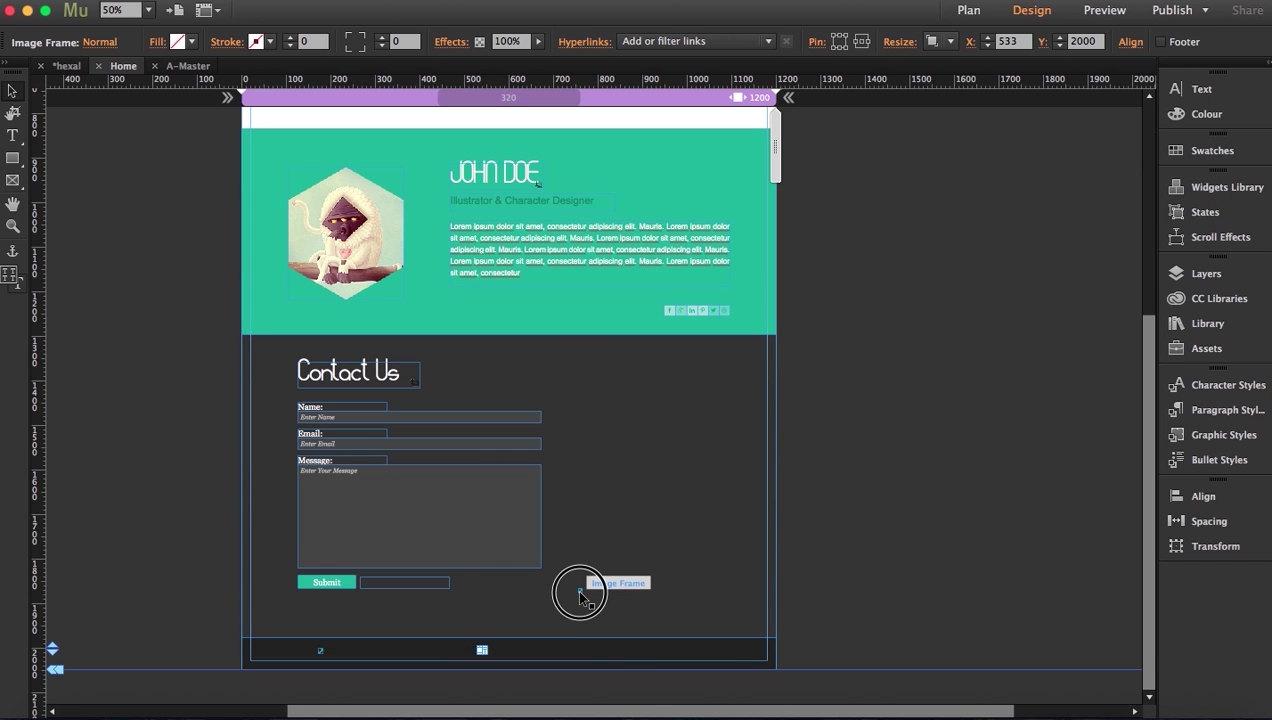
drag(580, 591, 604, 650)
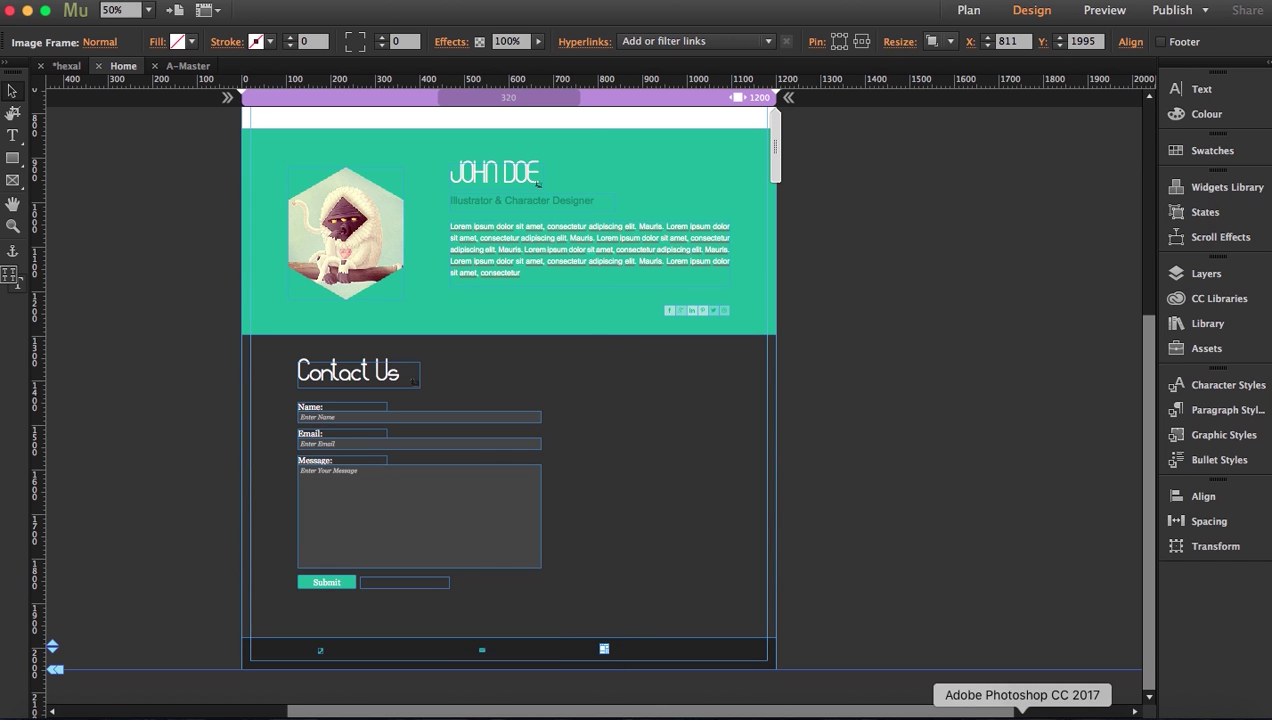
click(1017, 706)
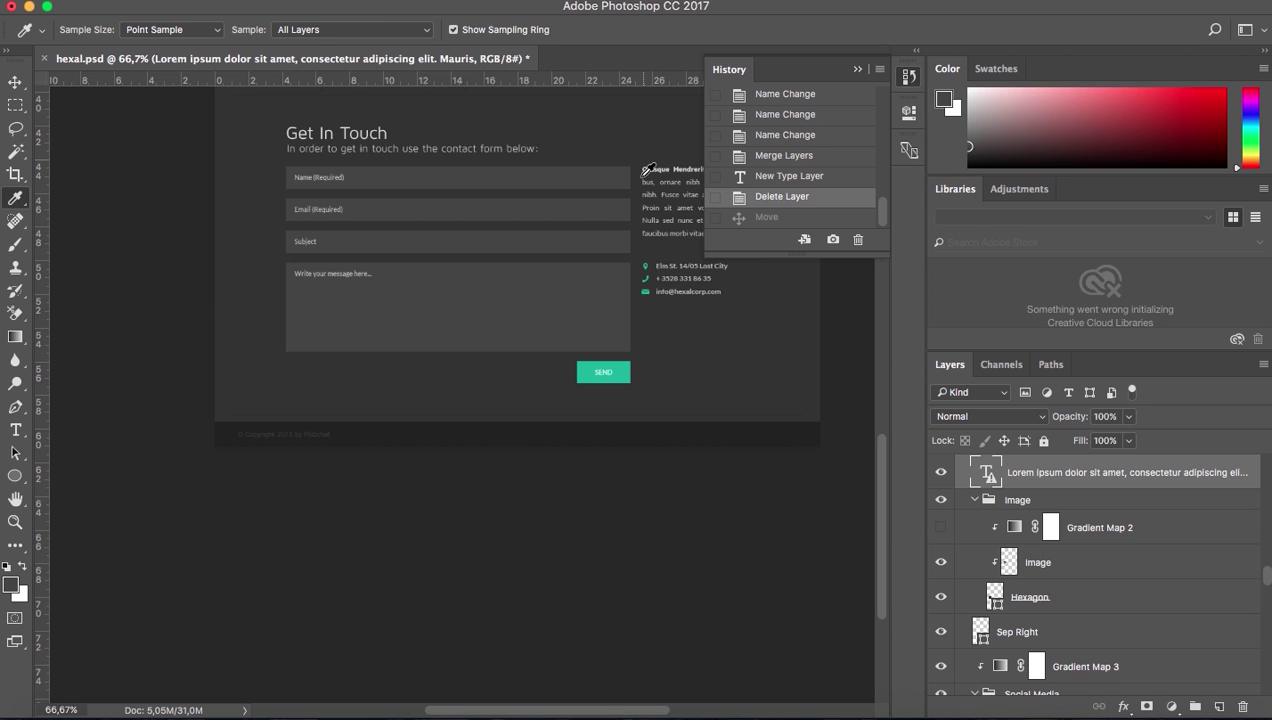
click(858, 70)
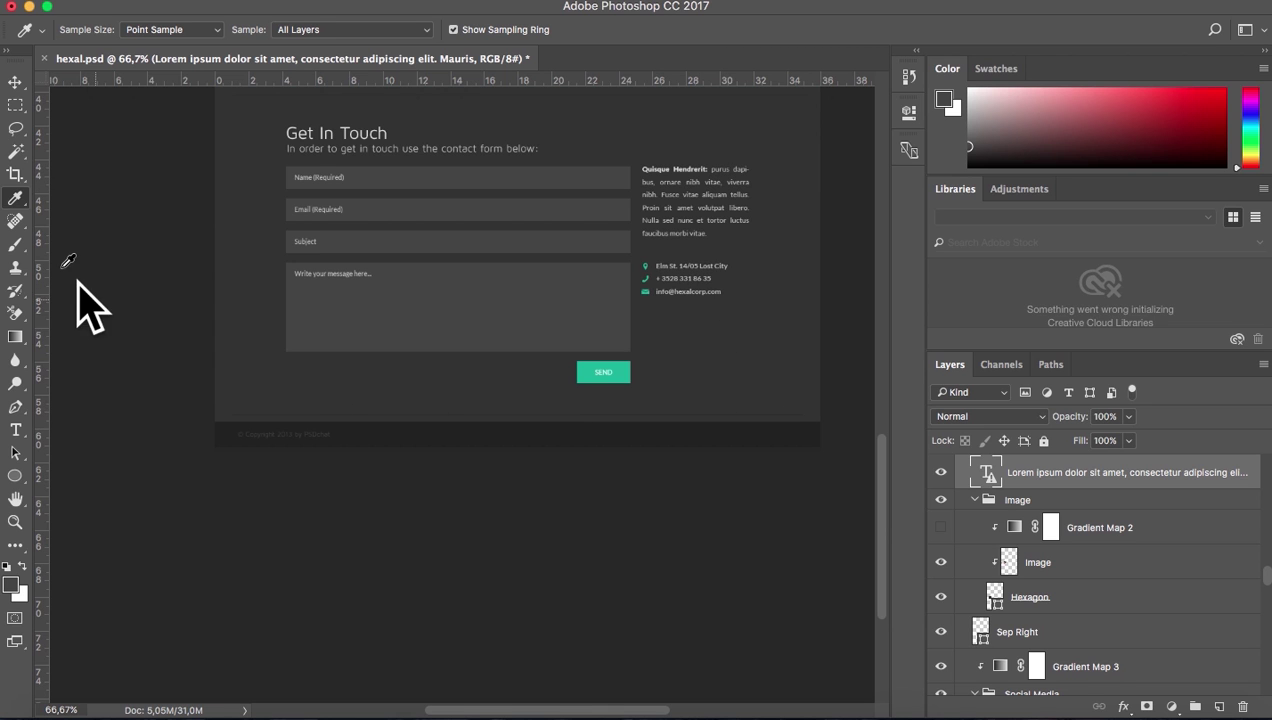
Move the Contact Us heading and form 175 px to the right
click(1065, 713)
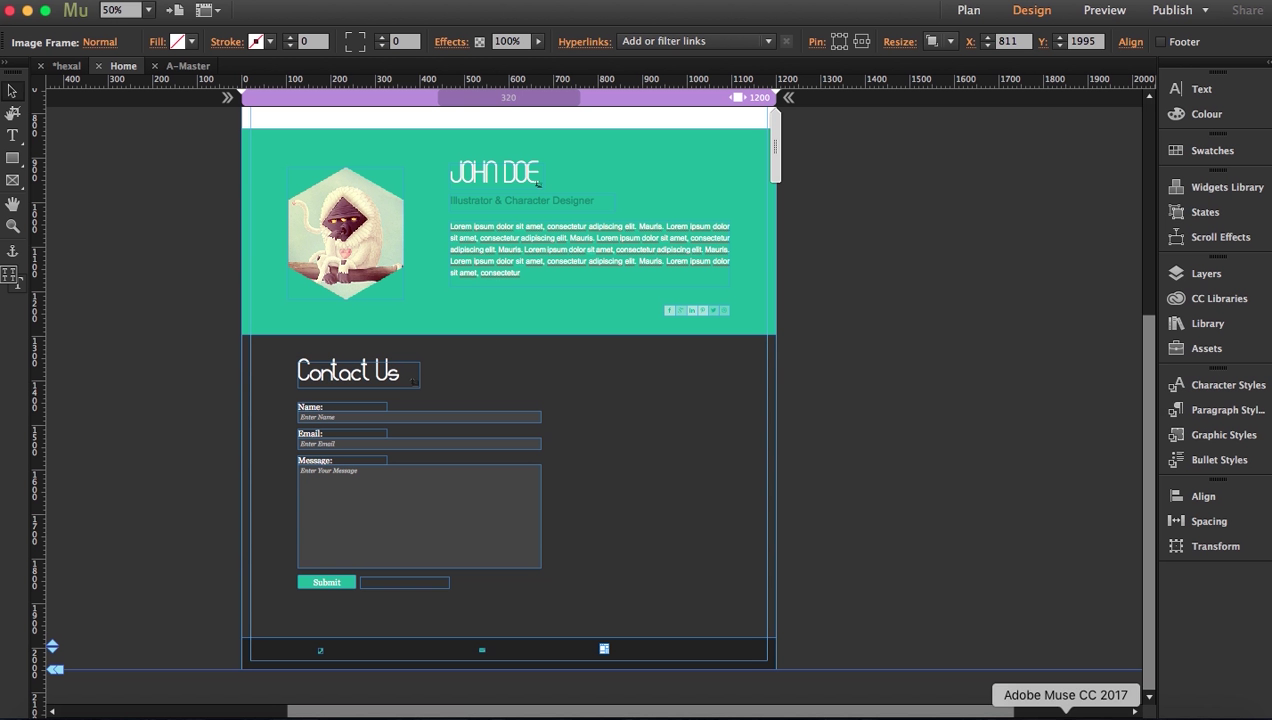
click(12, 226)
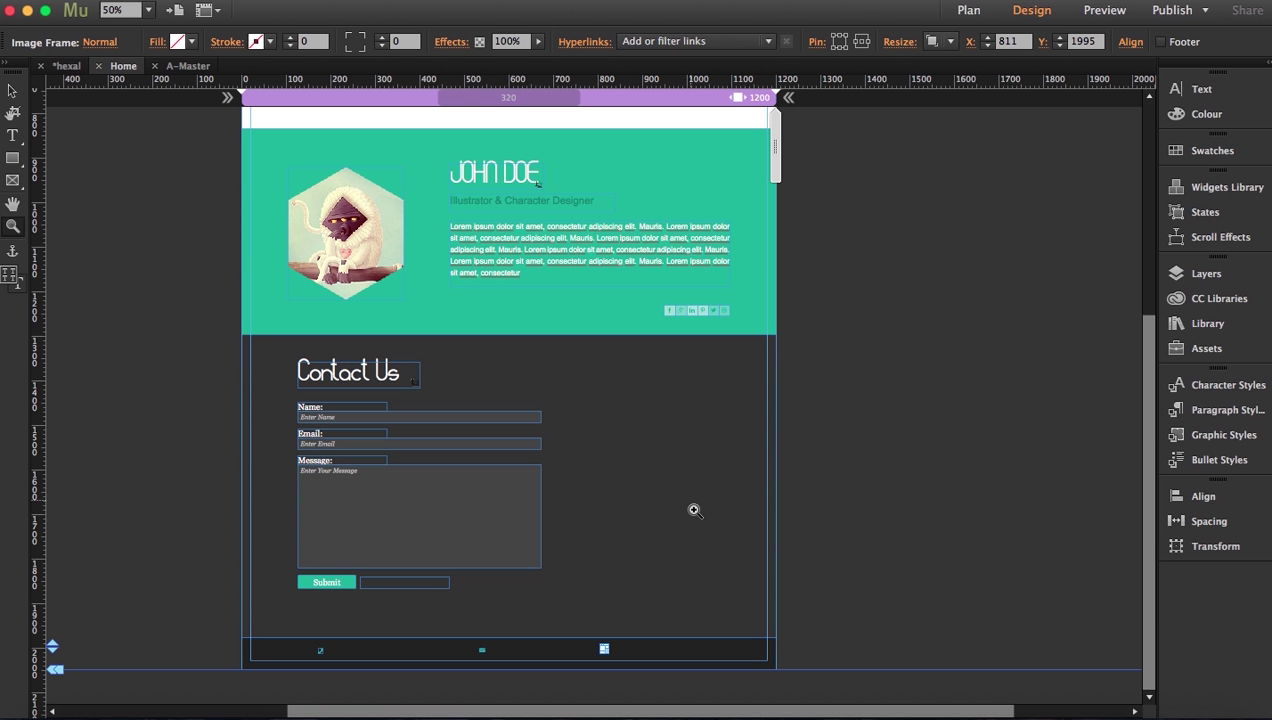
click(695, 515)
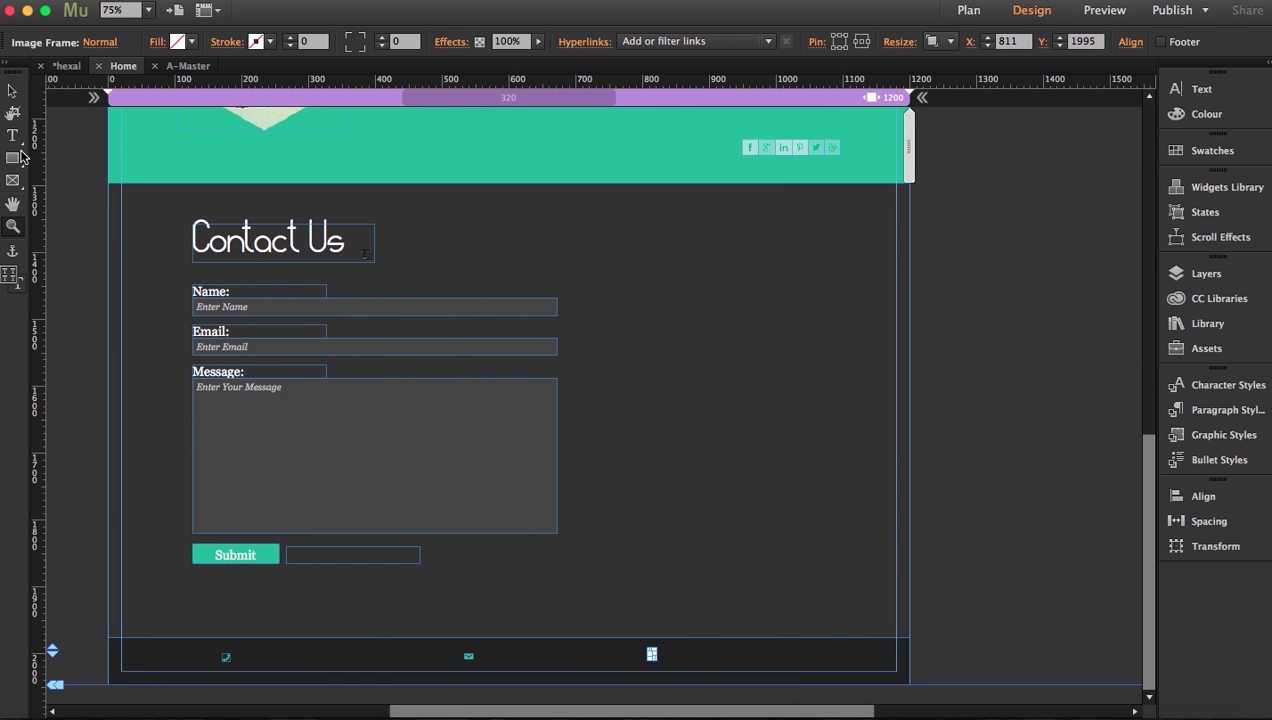
click(12, 91)
click(296, 232)
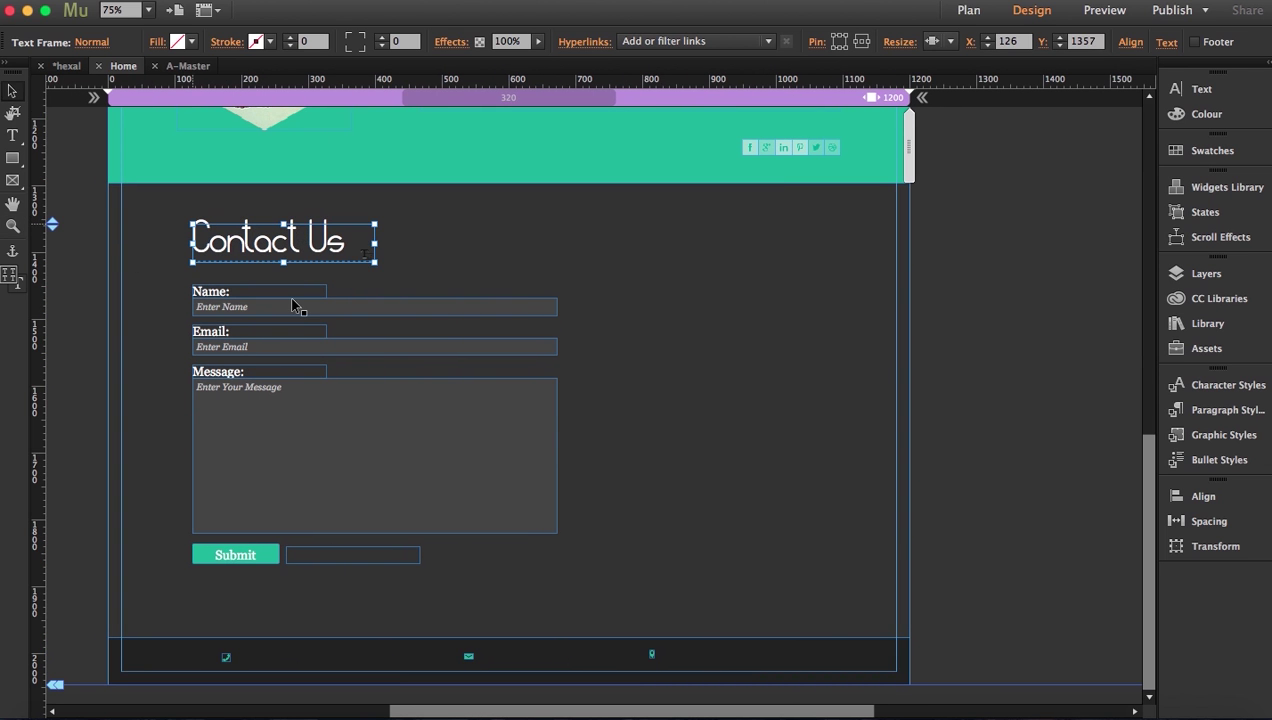
shift+click(290, 310)
drag(262, 308, 366, 313)
click(1028, 411)
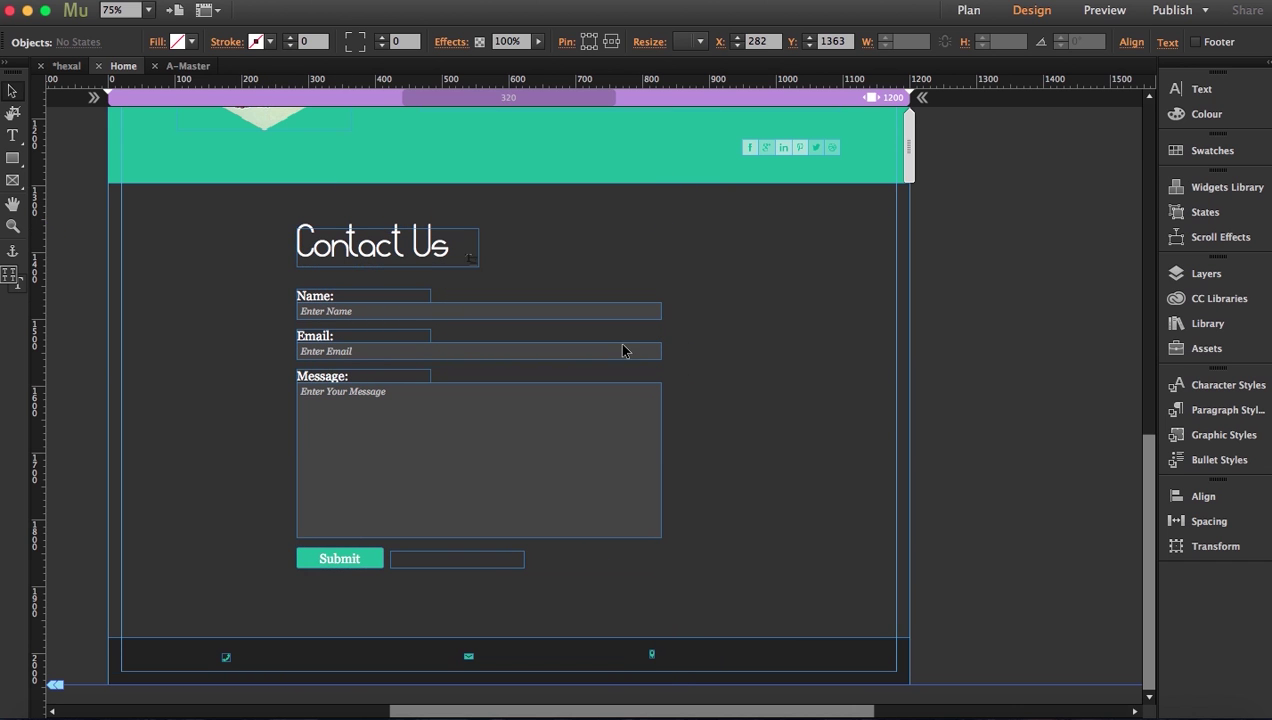
Widen the Name input and Message box to 692 px
click(598, 316)
click(598, 316)
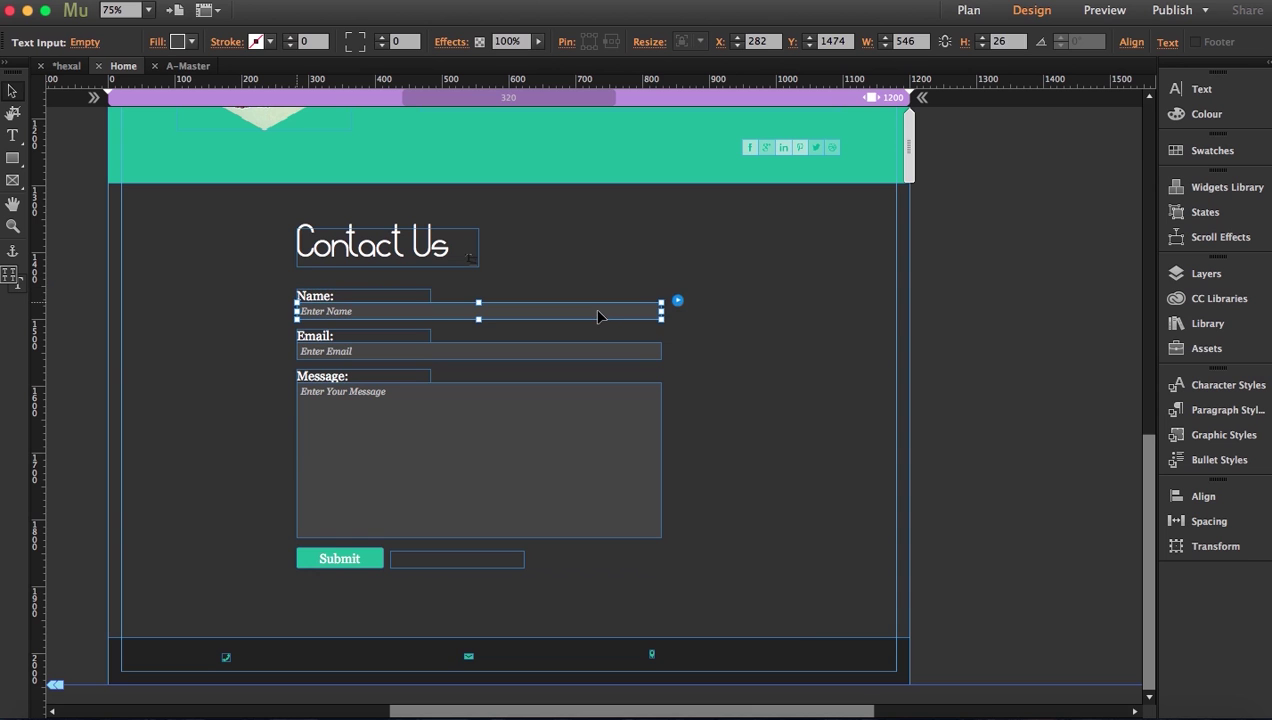
drag(661, 311, 758, 309)
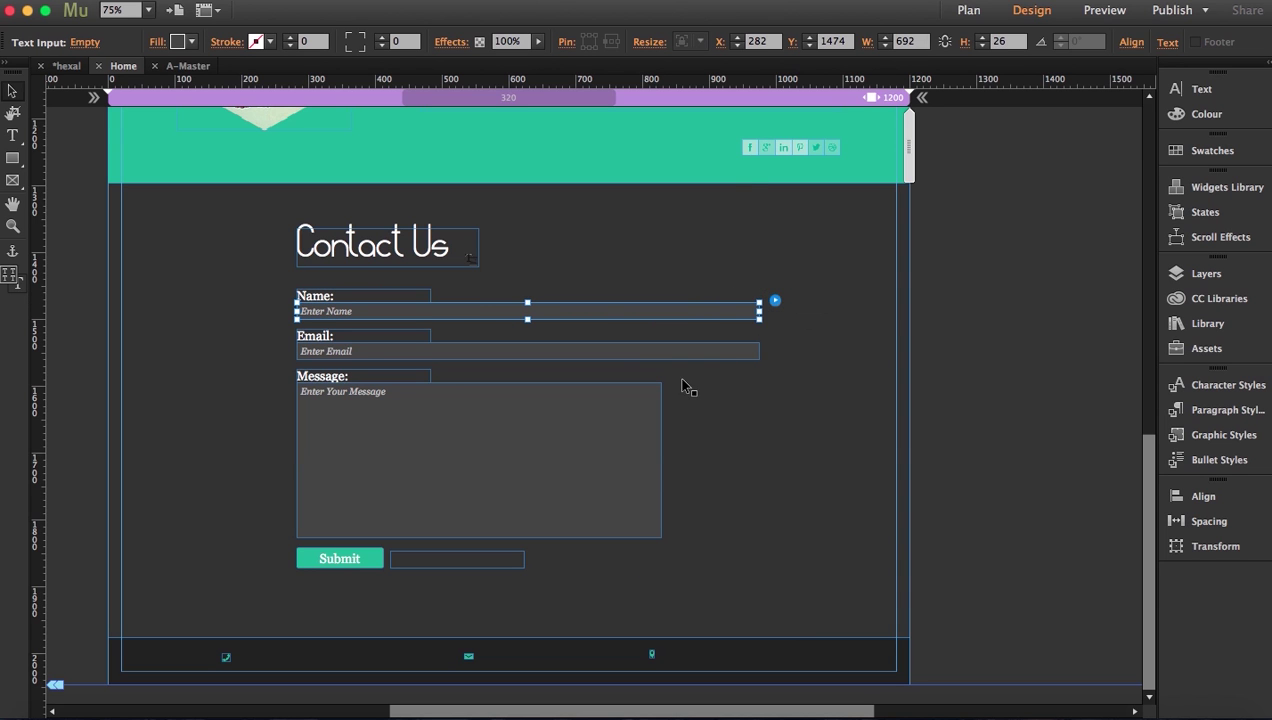
click(630, 419)
click(636, 460)
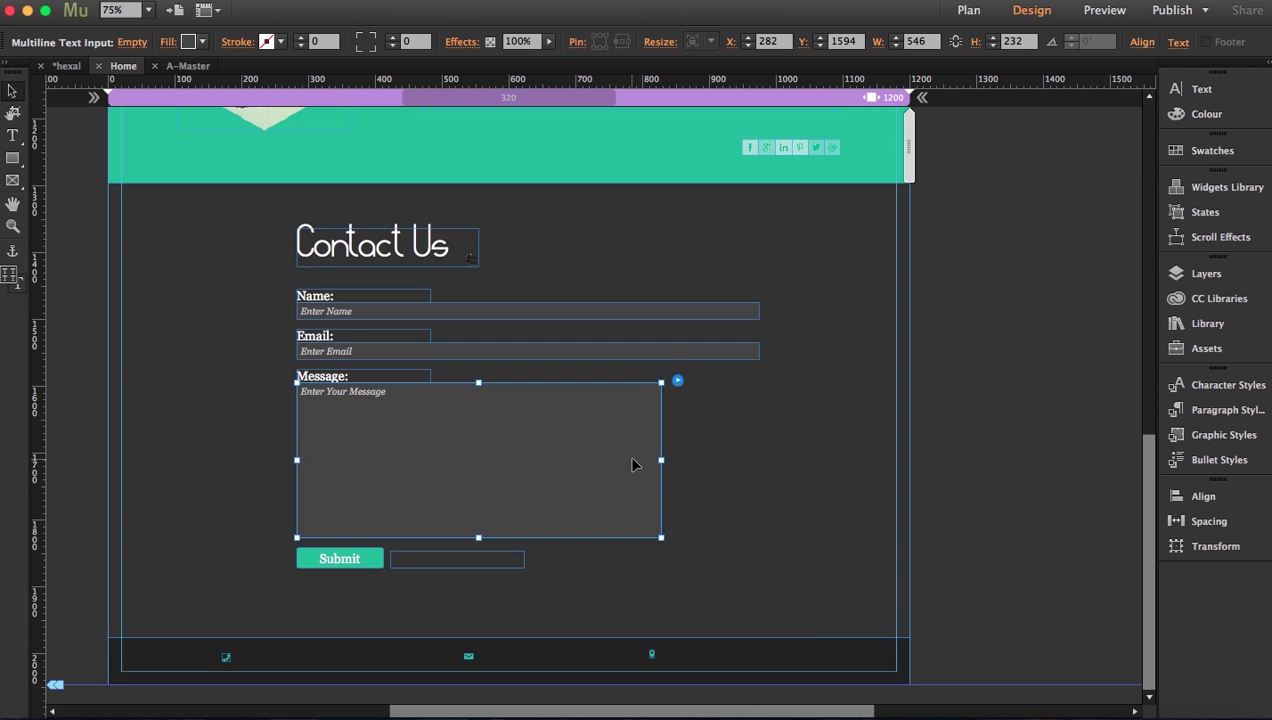
drag(662, 461, 758, 462)
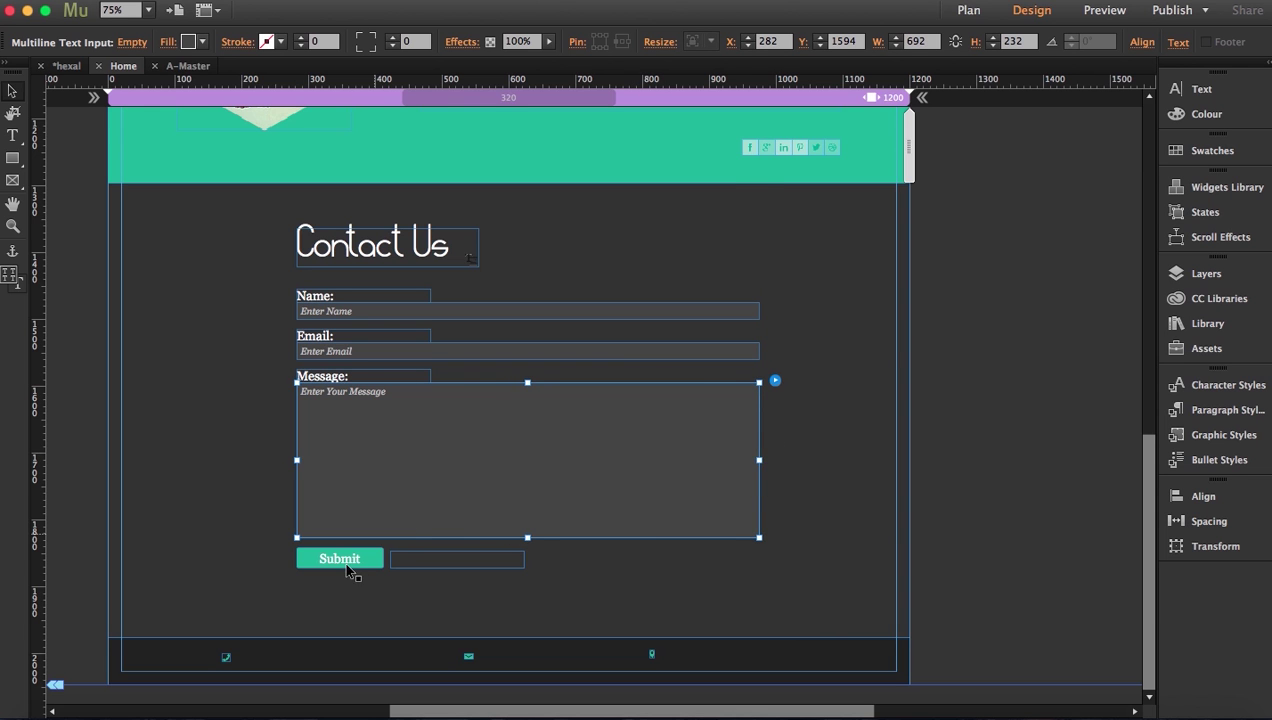
Right-align Submit under the Message box with the success message beside it
click(314, 566)
drag(310, 566, 674, 560)
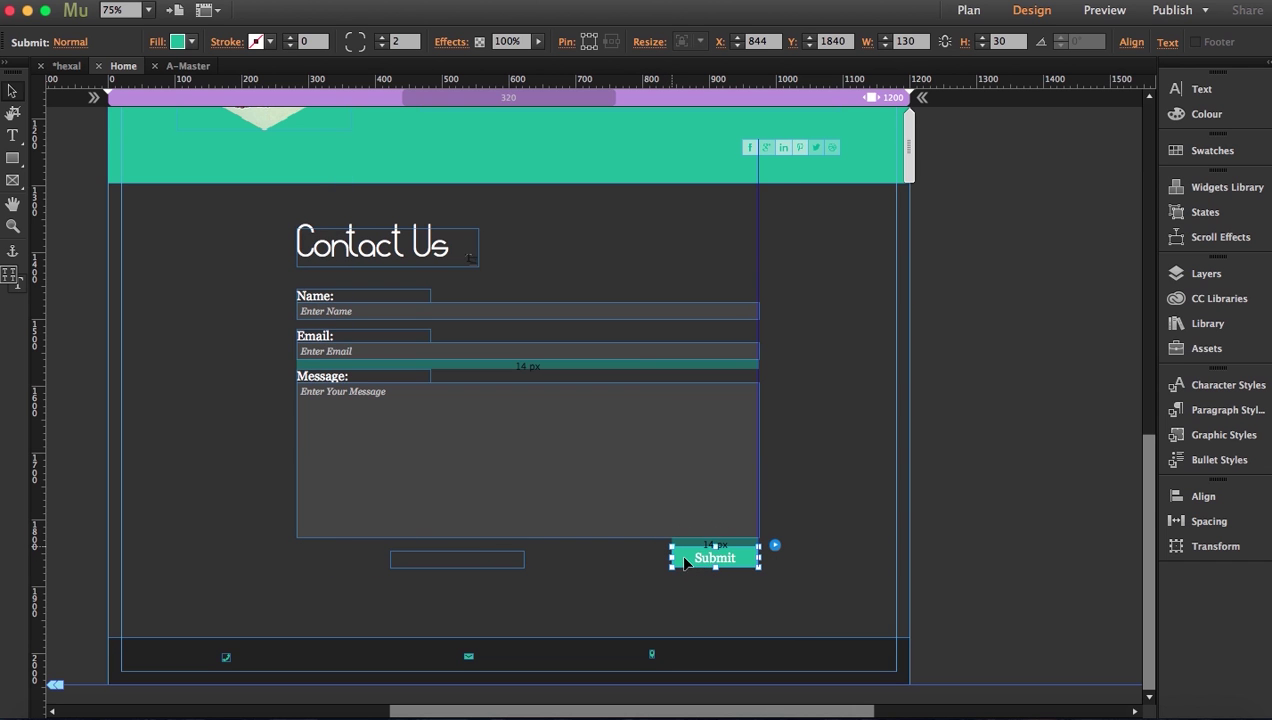
click(455, 565)
drag(455, 565, 567, 563)
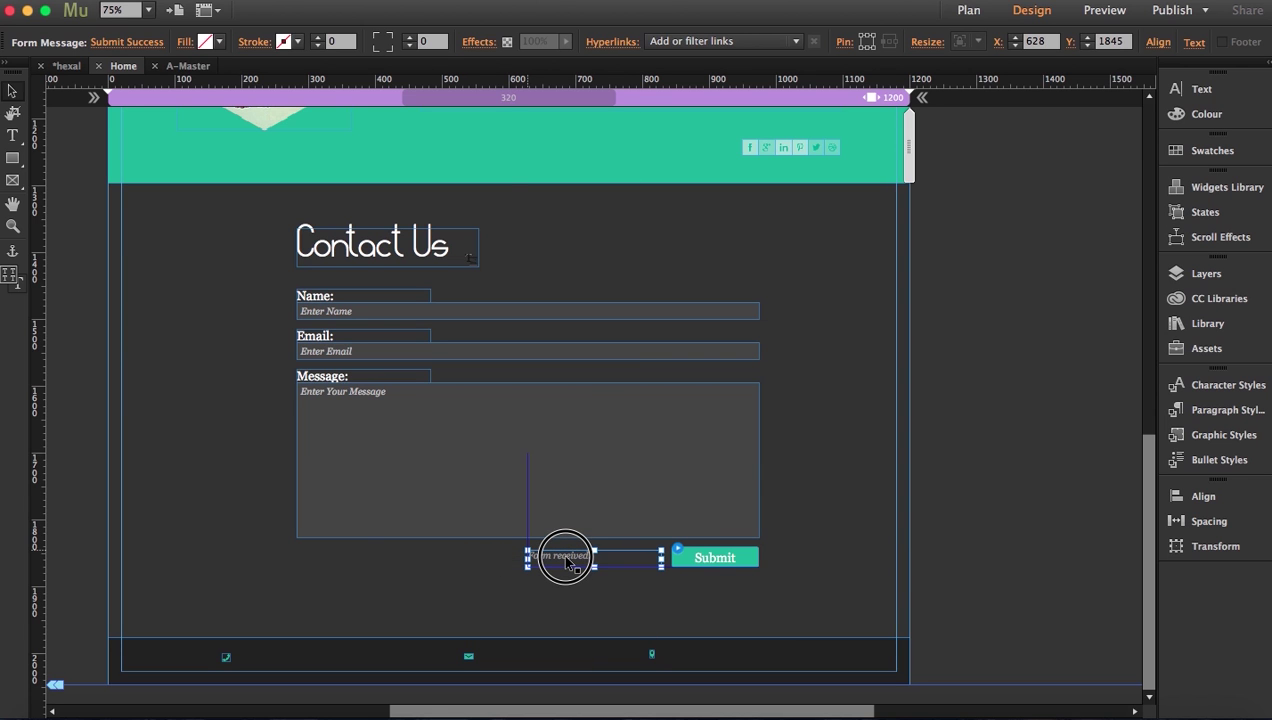
Select the Contact Us heading and form together and nudge them slightly left
click(1081, 399)
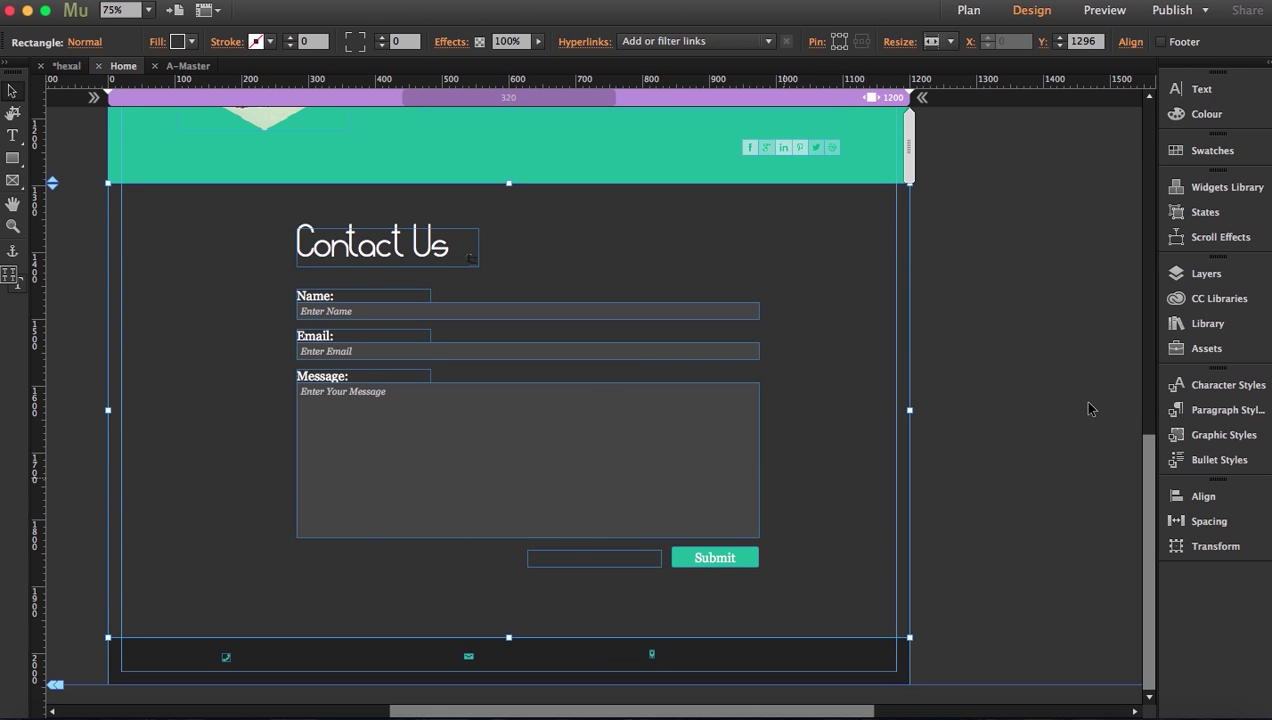
scroll(995, 343, up, 1)
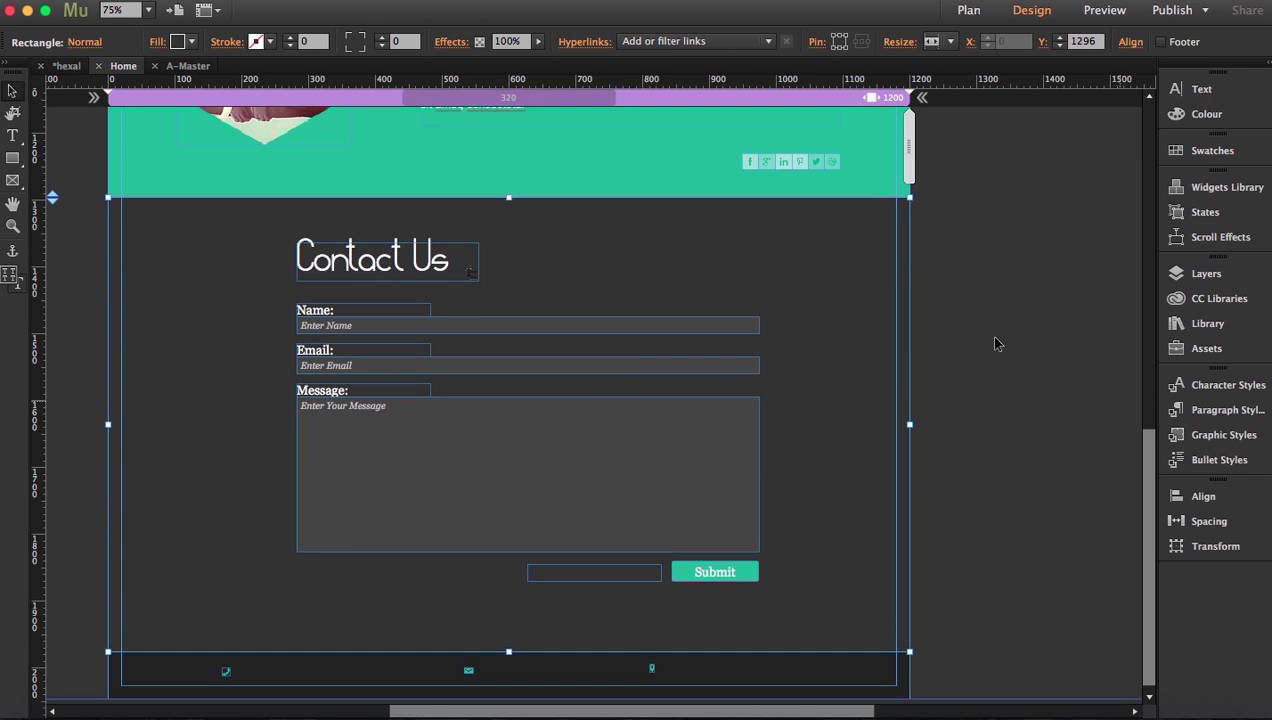
click(318, 248)
shift+click(340, 338)
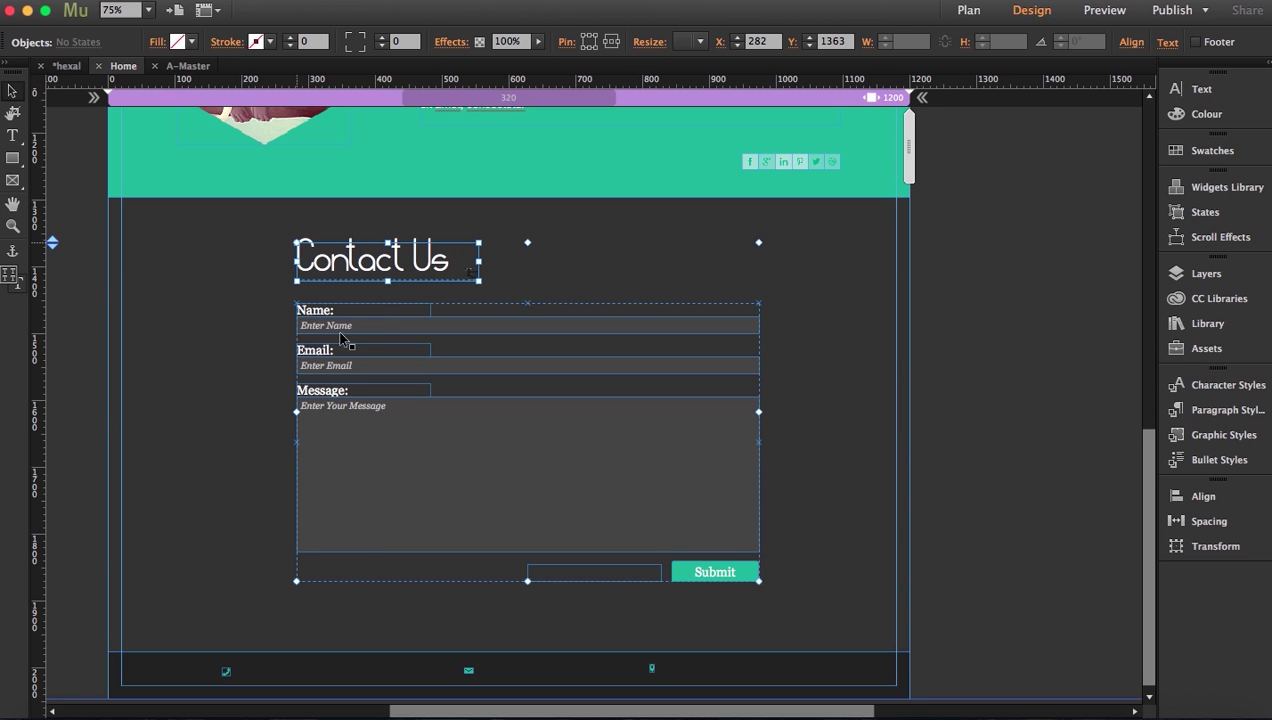
drag(482, 425, 462, 435)
click(982, 455)
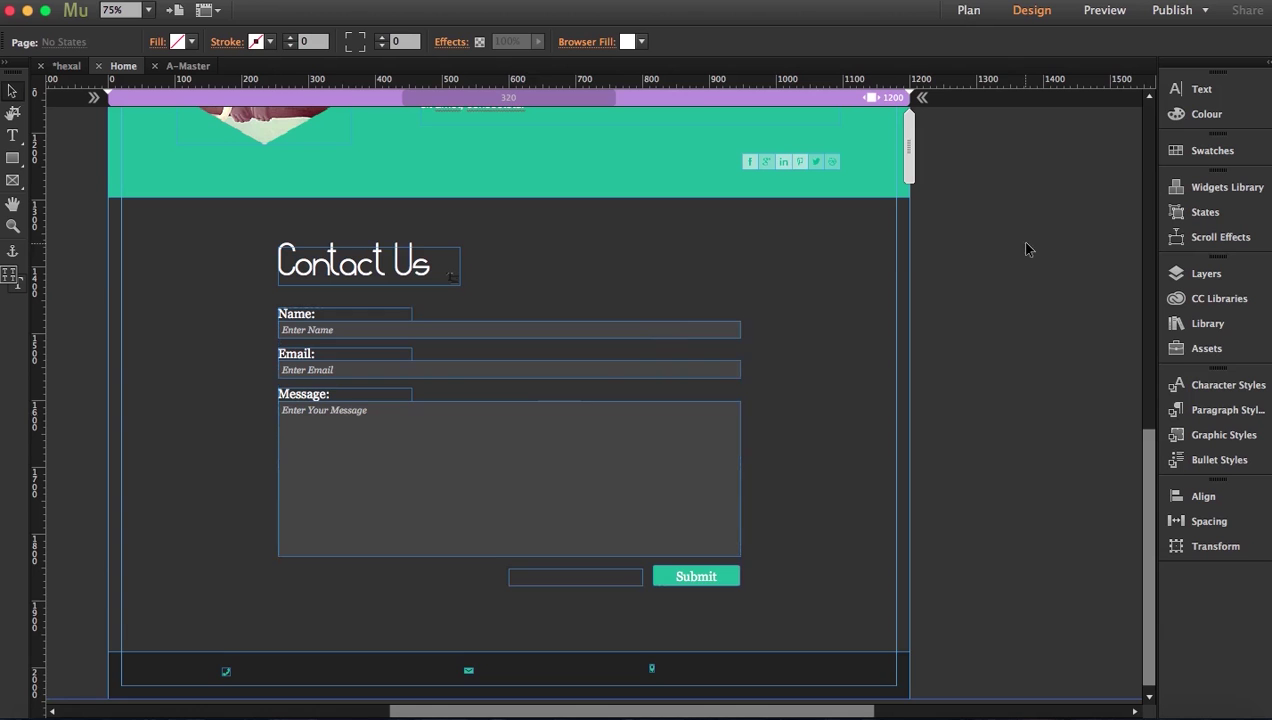
Select the words 'Lorem ipsum' in the header bio text, then leave text editing
scroll(1025, 247, up, 2)
double_click(492, 134)
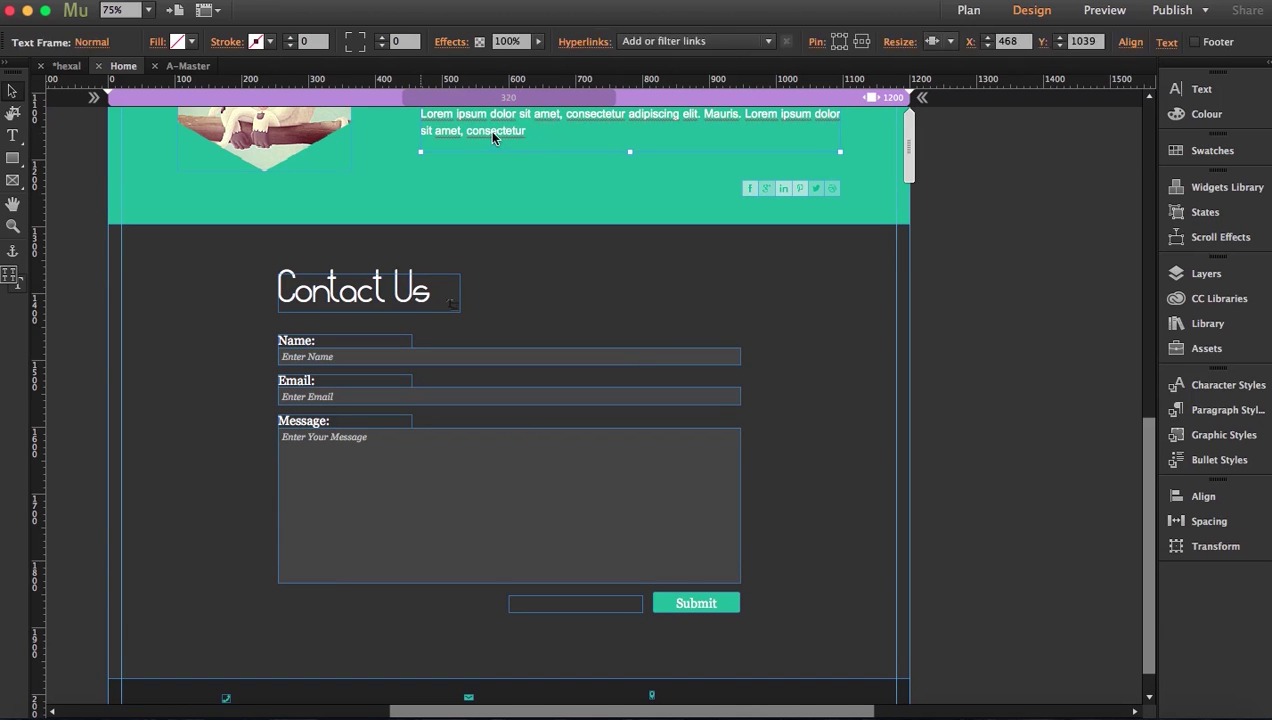
scroll(490, 133, up, 1)
drag(487, 133, 413, 134)
key(super+c)
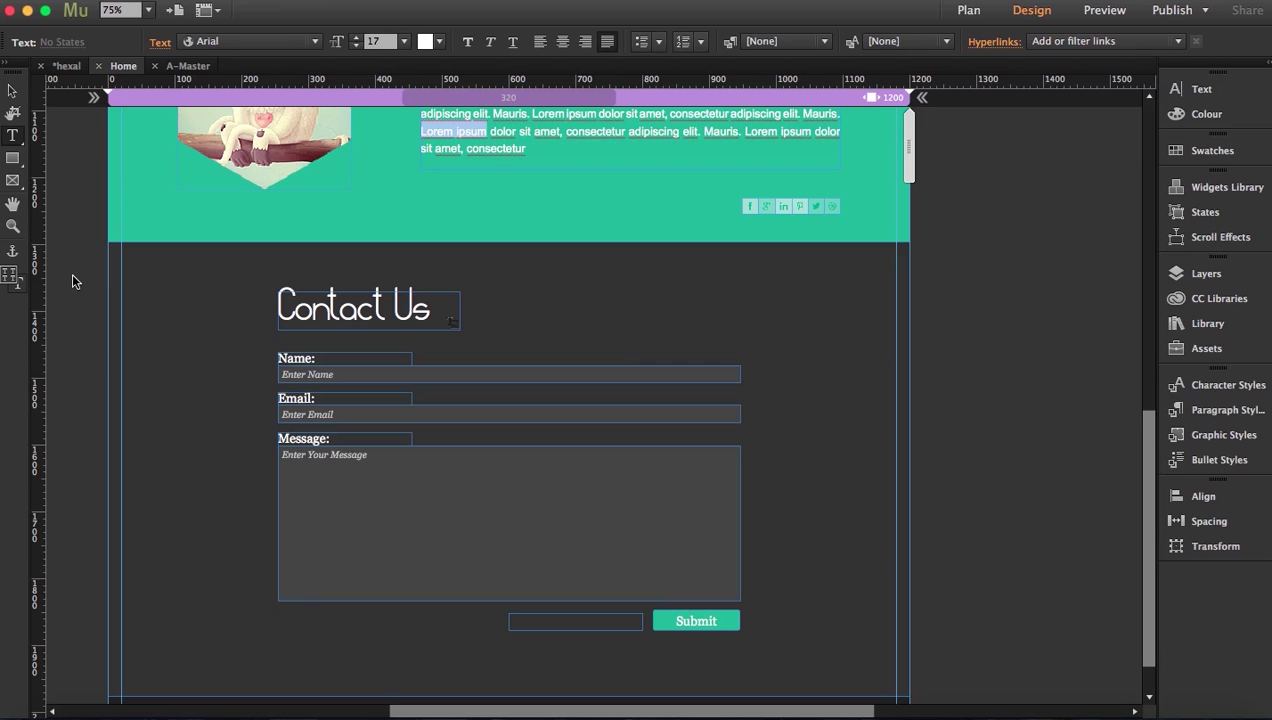
key(Escape)
Draw a text frame for the phone number beside the footer phone icon
scroll(72, 280, down, 2)
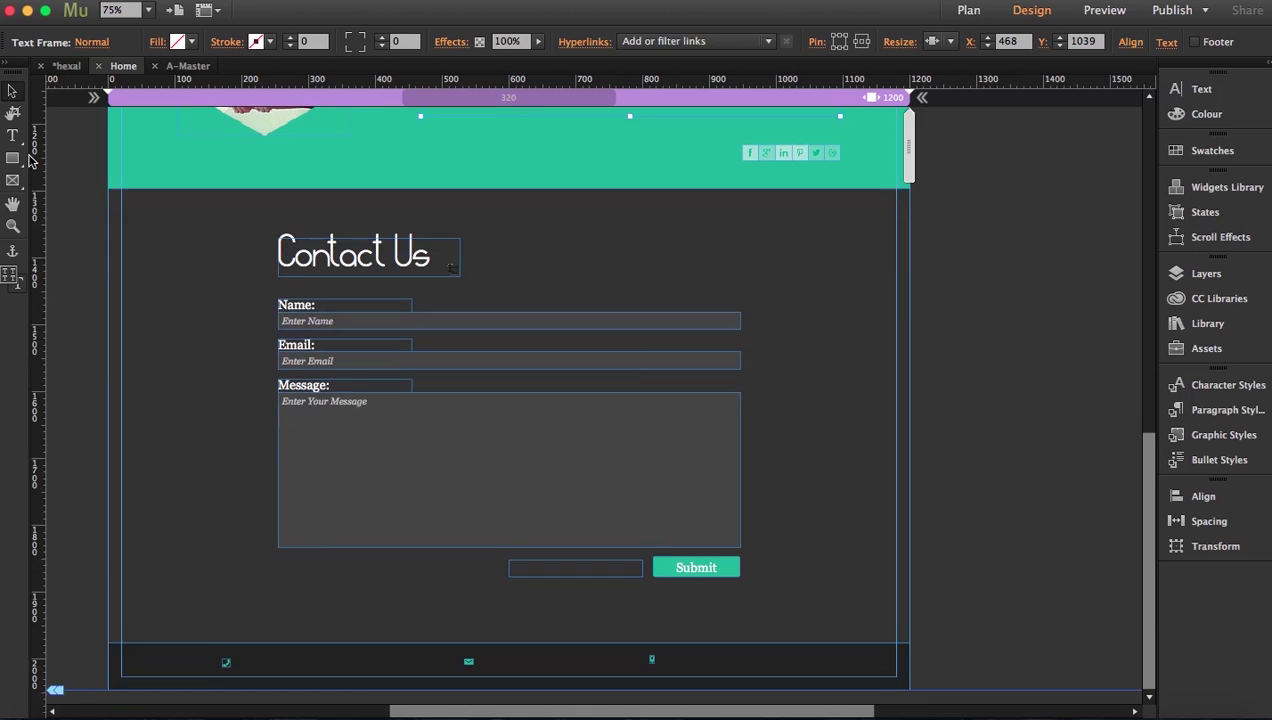
click(15, 137)
drag(241, 658, 360, 668)
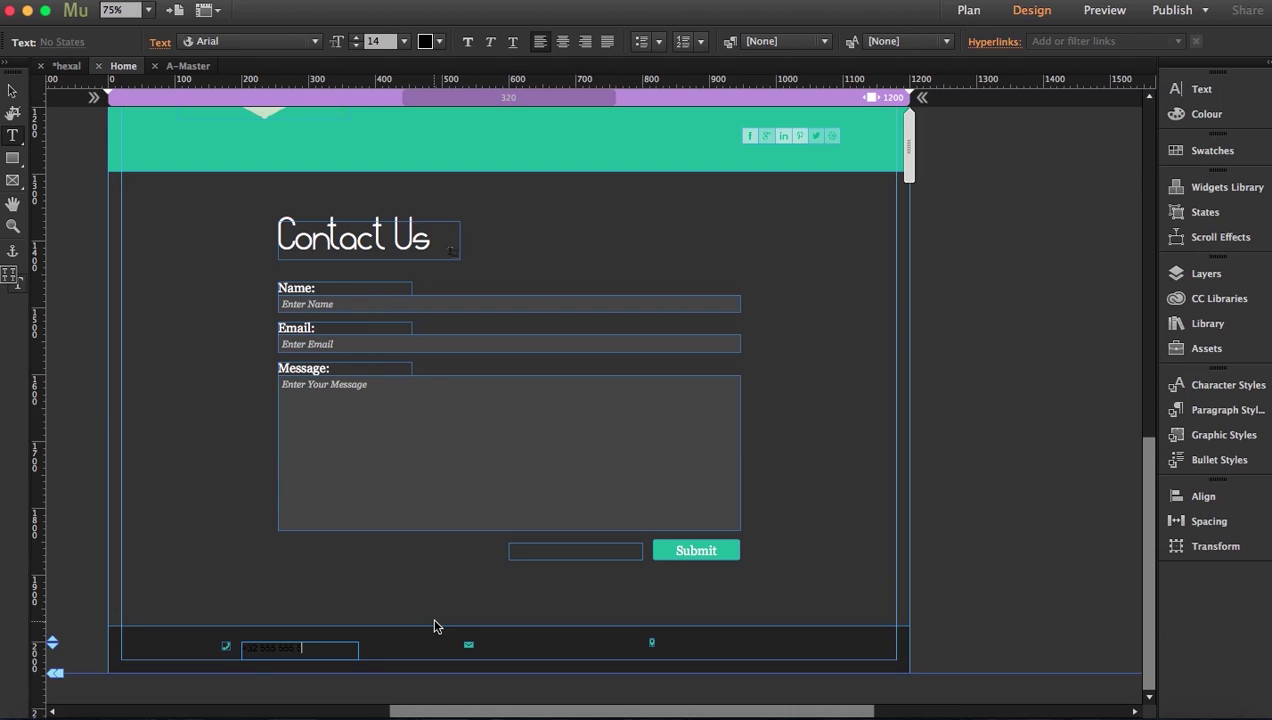
Colour the phone number white and shorten its frame's height
triple_click(318, 648)
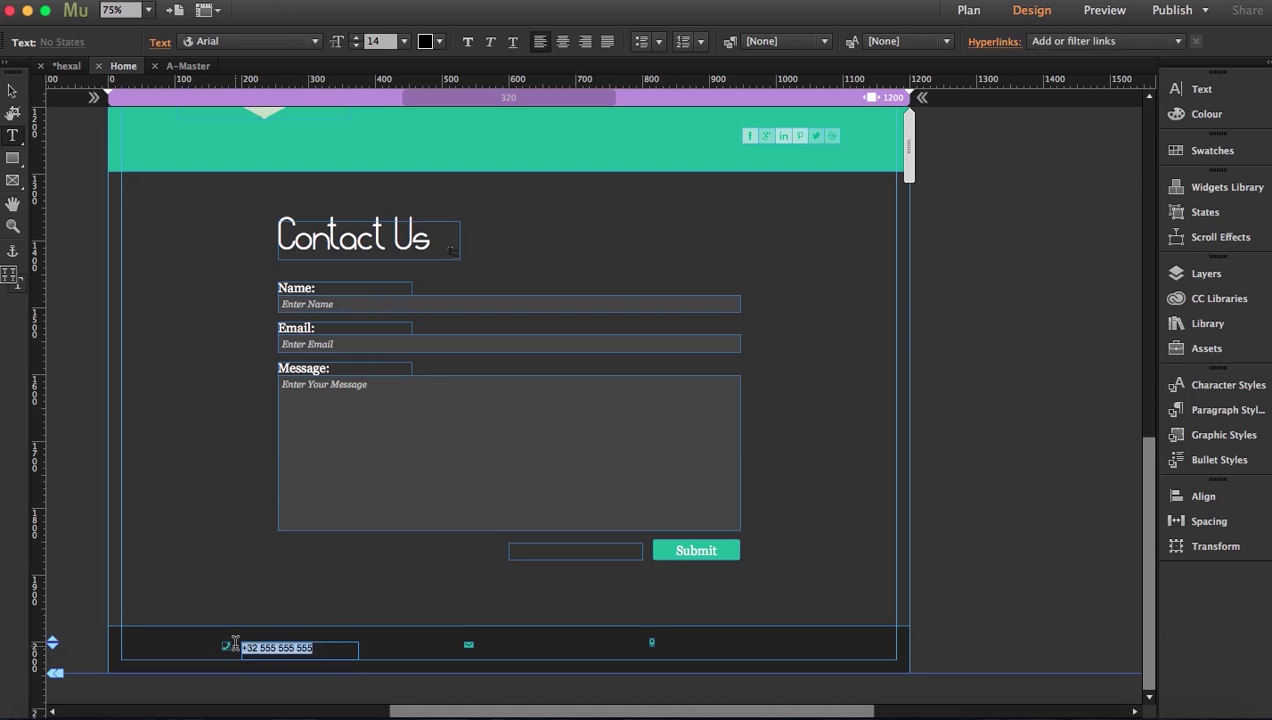
click(1183, 95)
click(1117, 133)
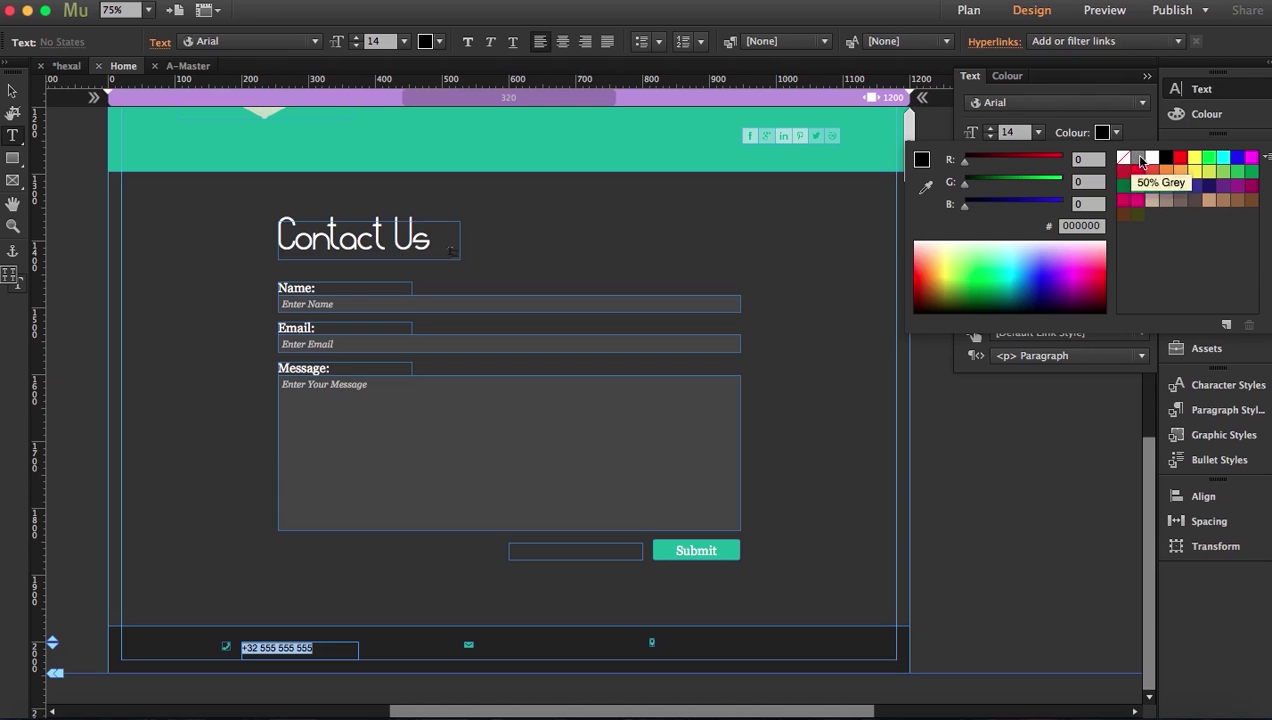
click(1151, 157)
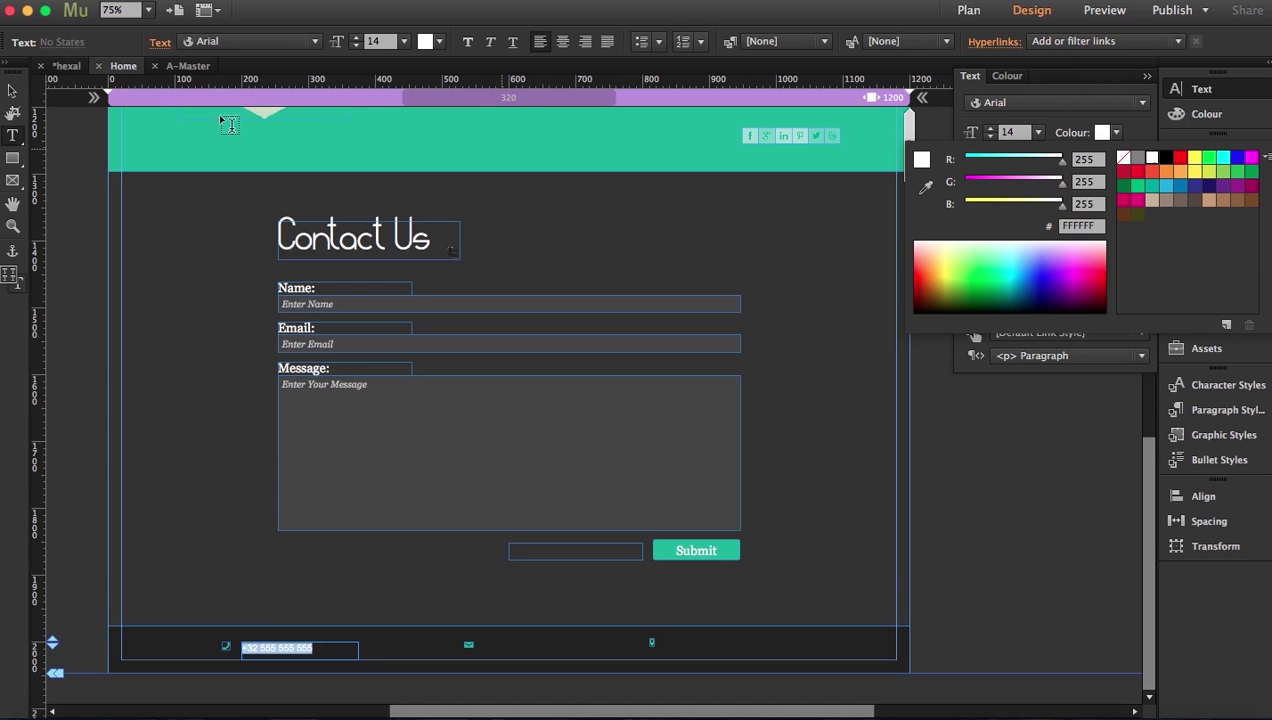
click(13, 93)
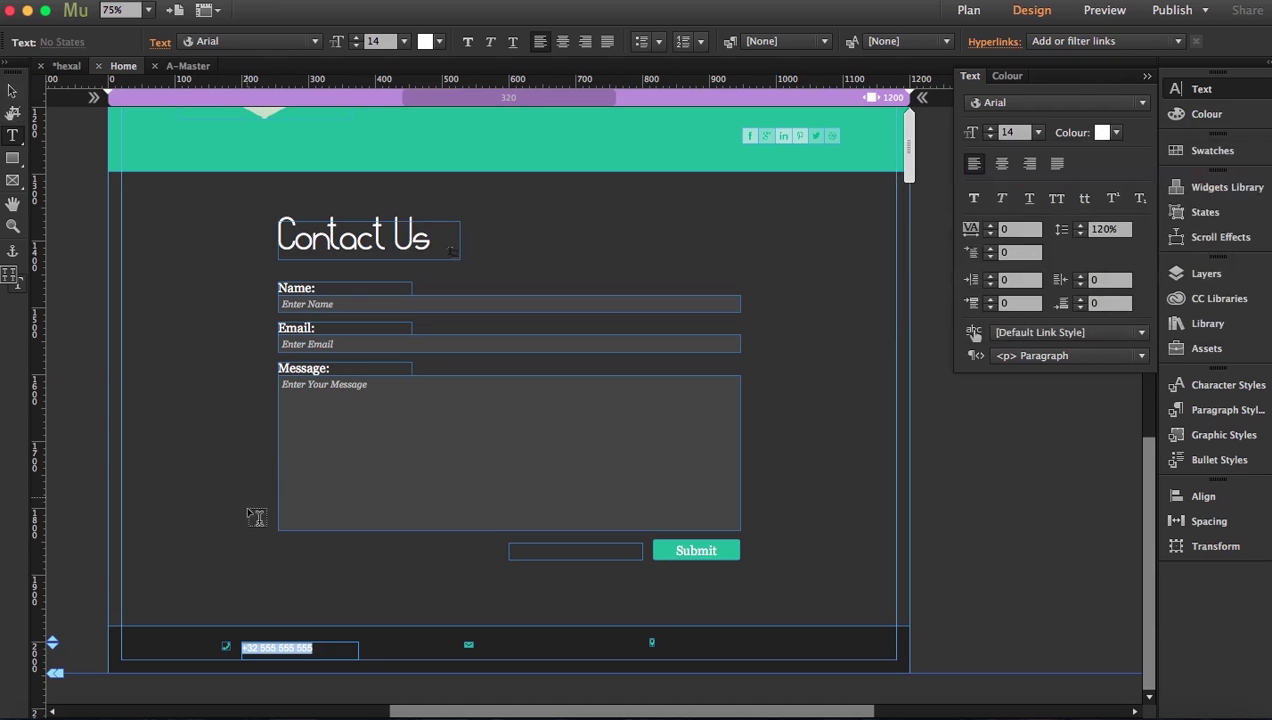
click(12, 92)
drag(300, 660, 285, 650)
Zoom the footer to 125% and narrow the phone-number frame to 114 px
click(13, 228)
click(582, 585)
click(538, 608)
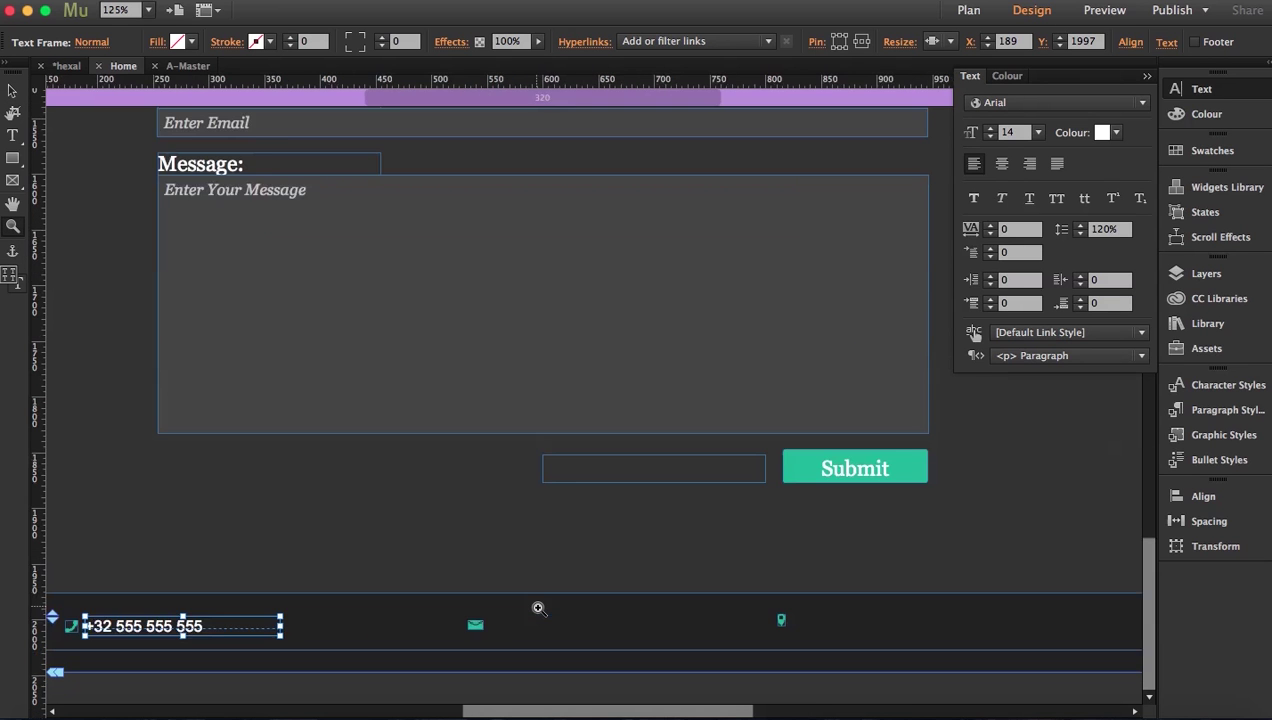
scroll(538, 608, left, 3)
click(13, 91)
drag(347, 626, 950, 628)
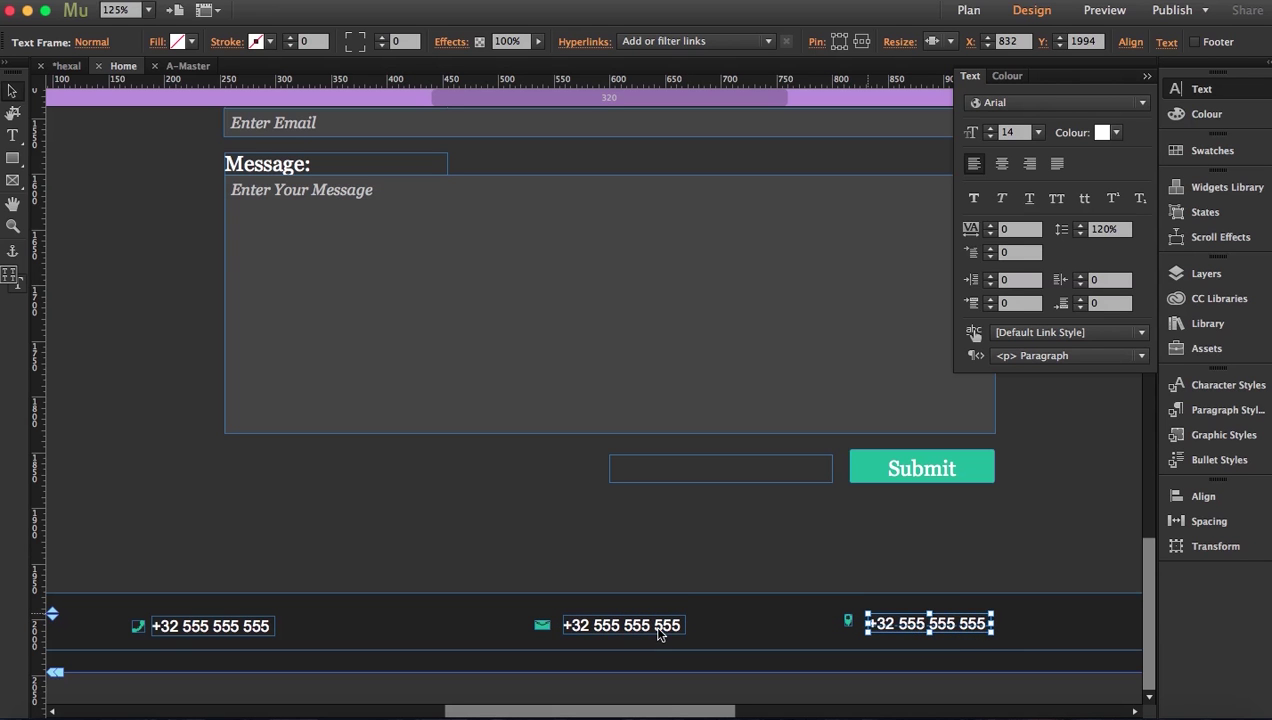
click(628, 626)
double_click(600, 624)
drag(588, 622, 754, 628)
text(ing)
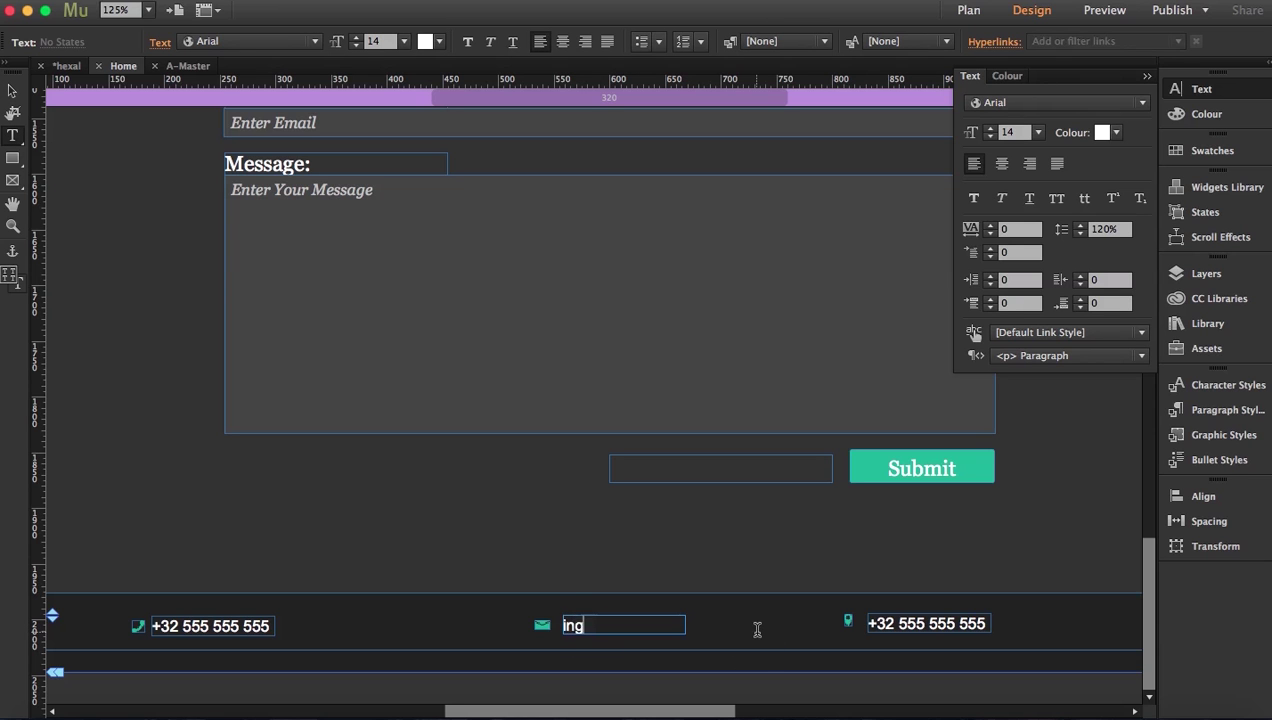
text(o@contact.com)
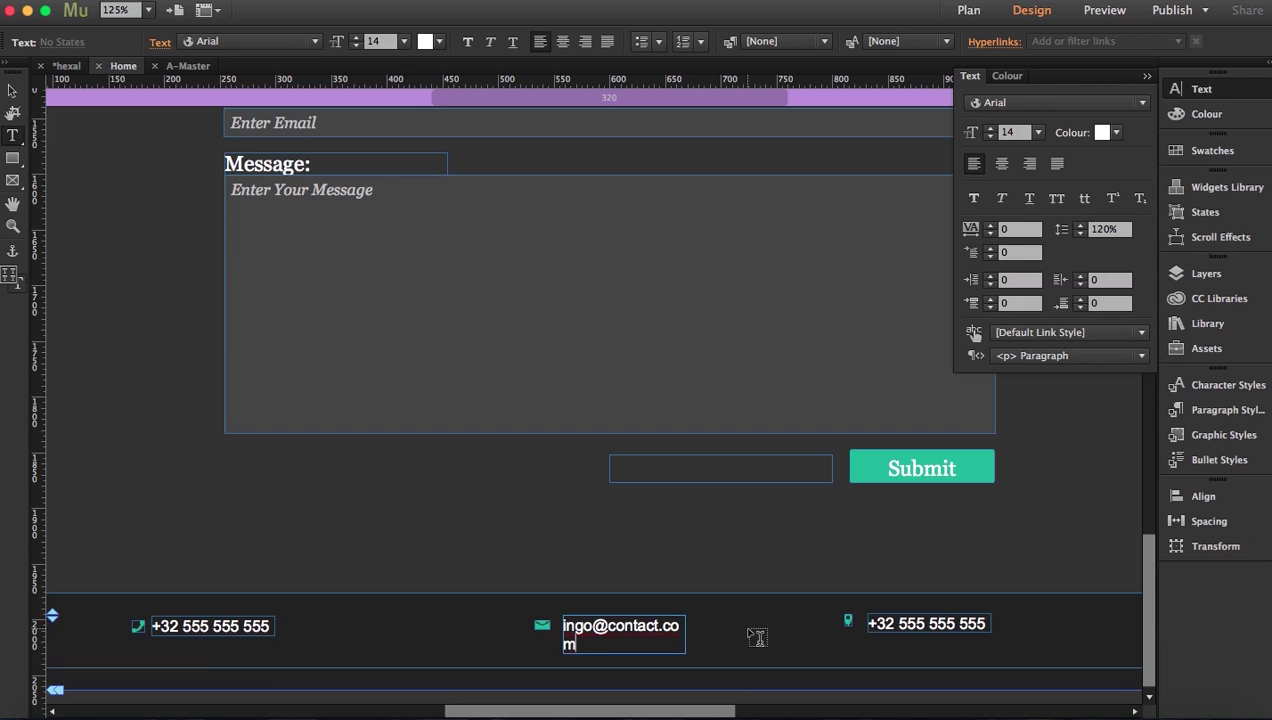
click(12, 90)
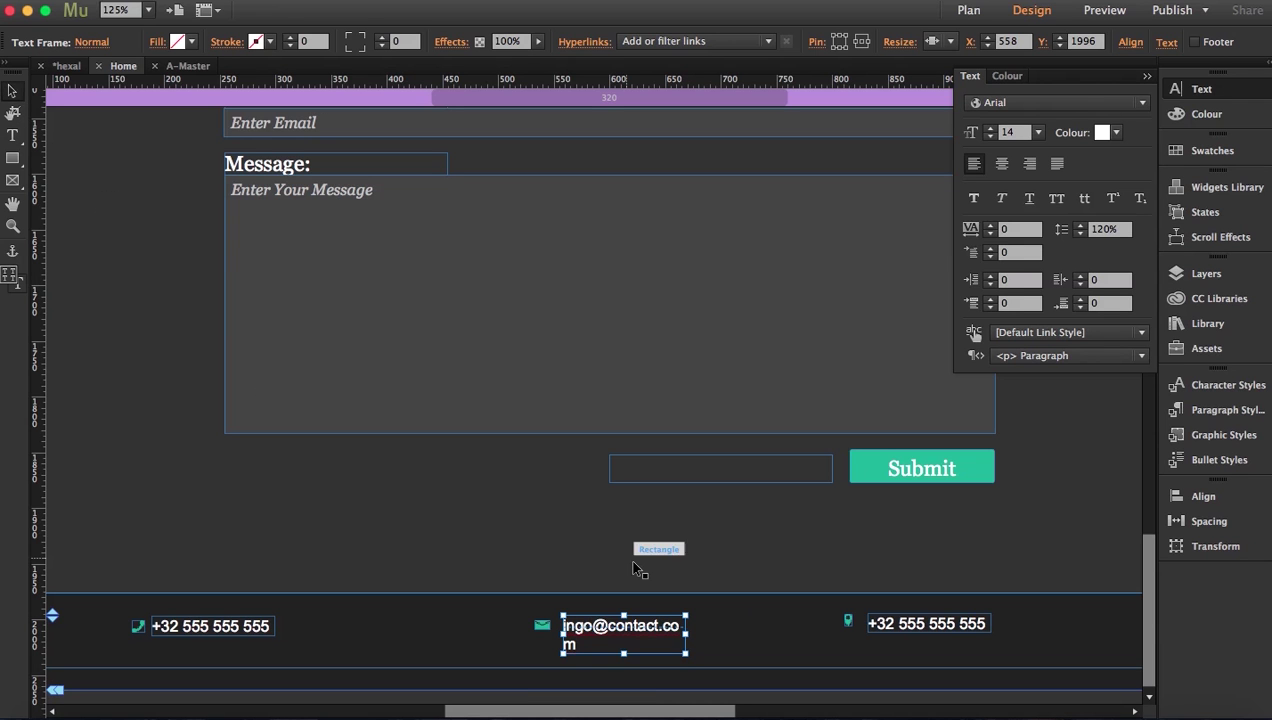
drag(685, 634, 704, 630)
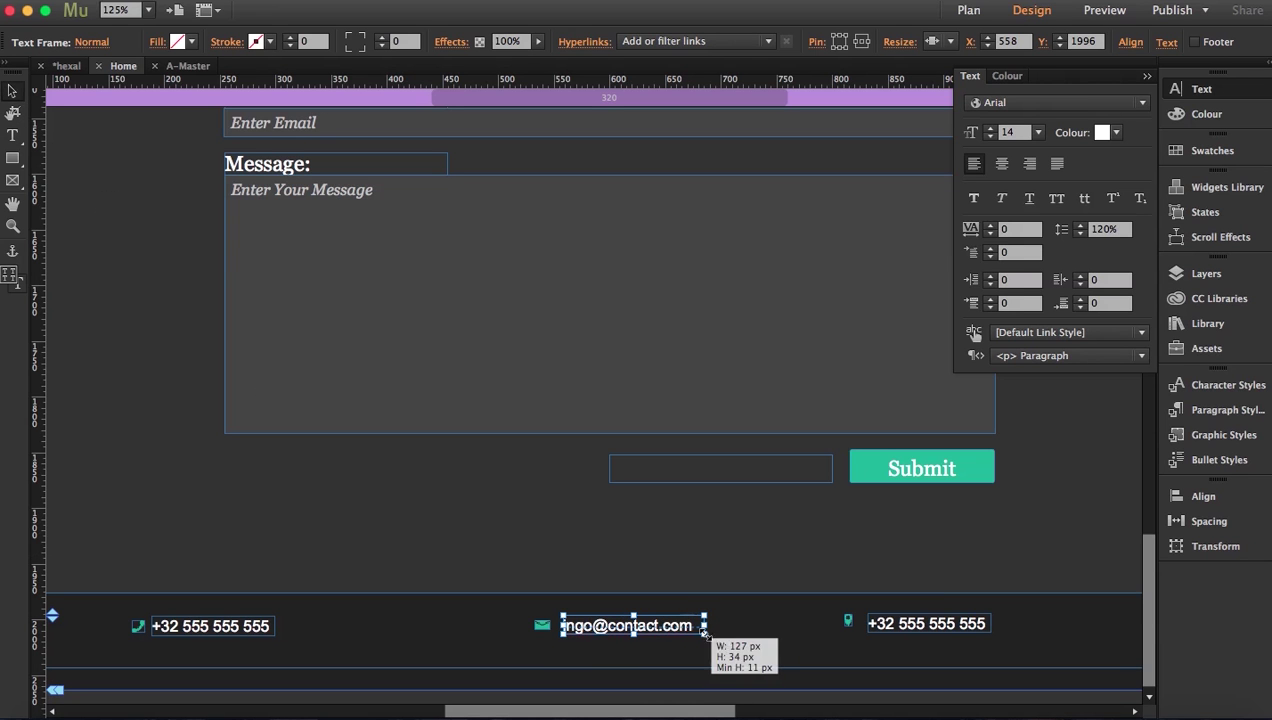
Select all the text in the right-hand phone-number frame
click(930, 628)
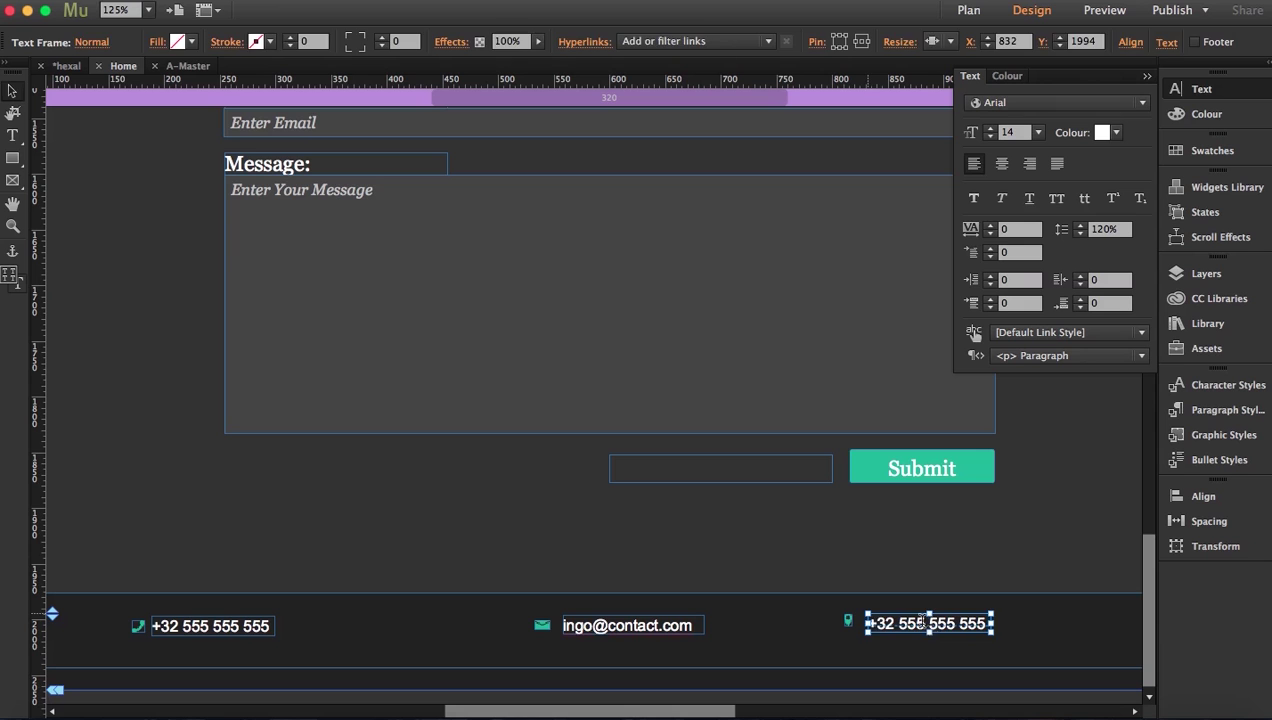
double_click(922, 622)
drag(869, 620, 1031, 627)
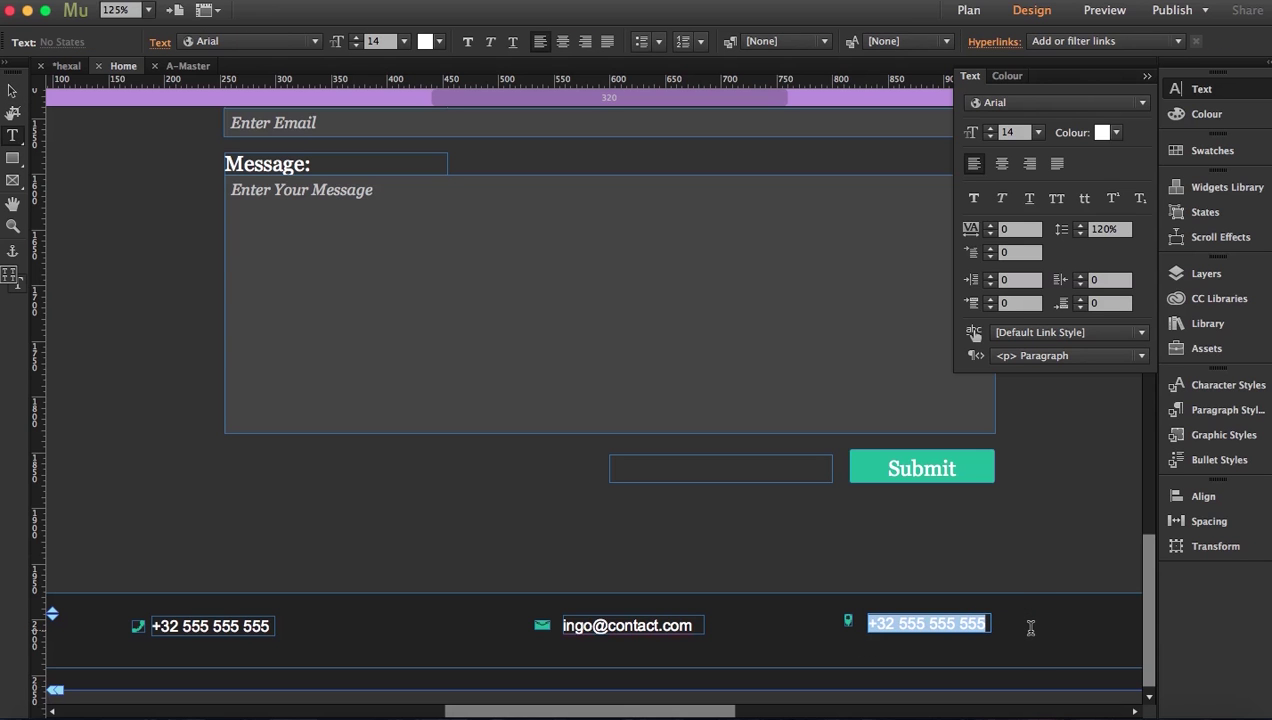
Replace the right-hand number with 'Lorem ipsum St, 9' and '333-444' on a second line
key(super+v)
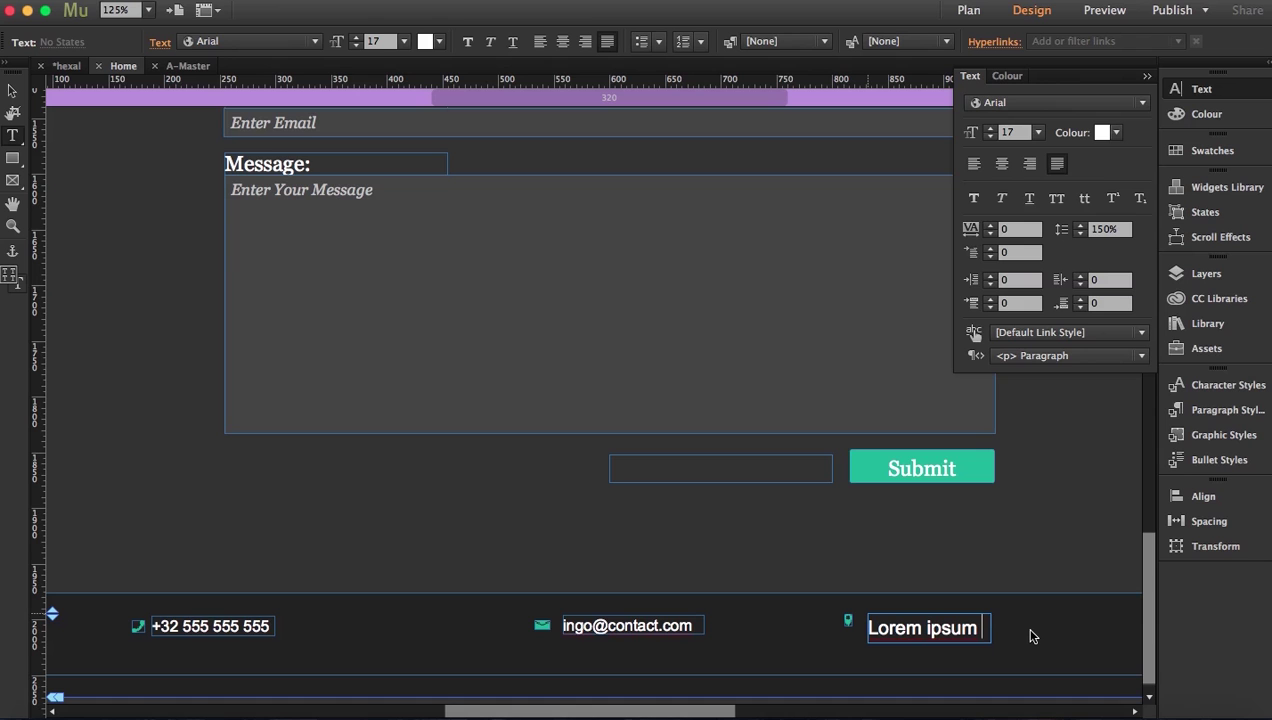
text(St)
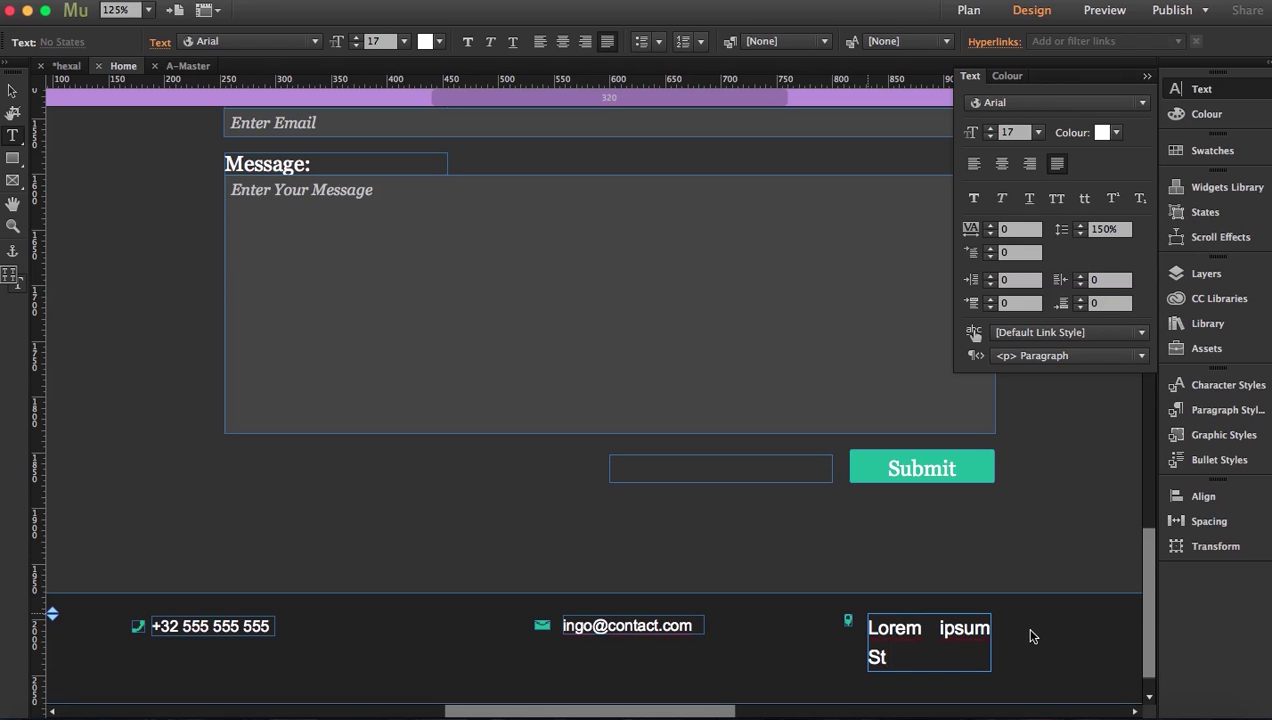
text(, 9)
key(Return)
text(333)
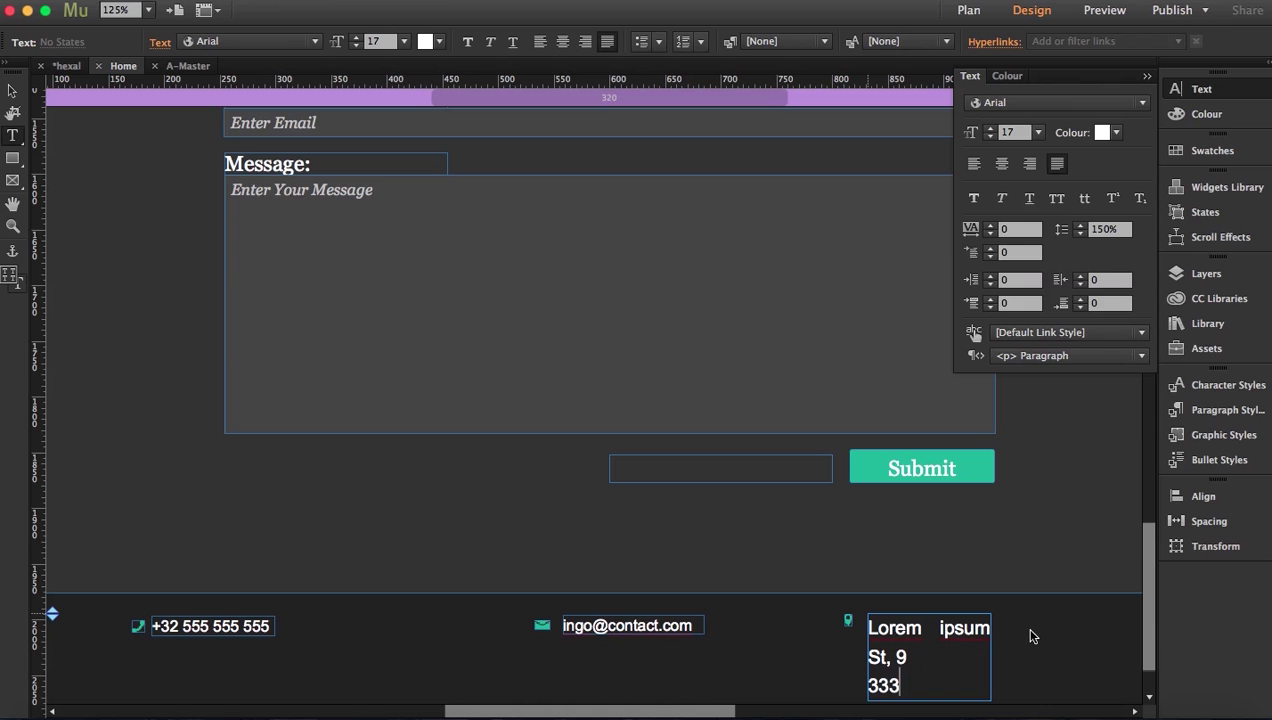
text(-444)
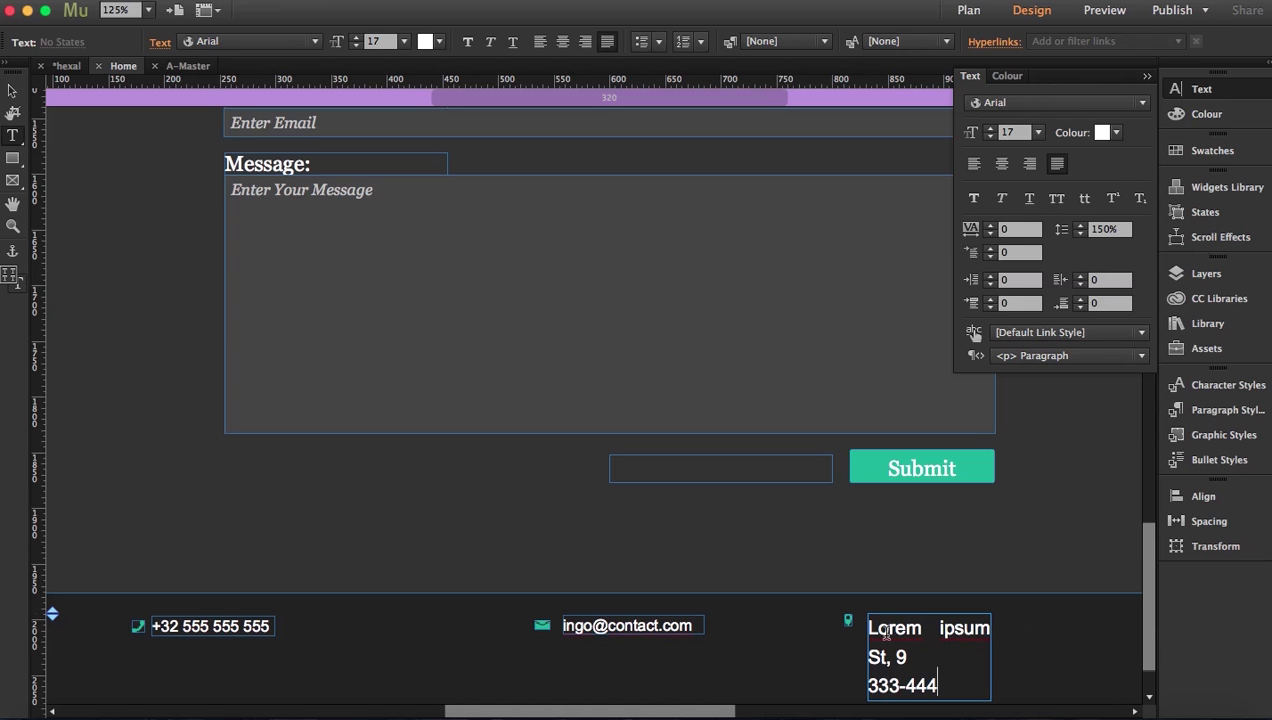
Zoom out and step the address font size down to 14
click(13, 92)
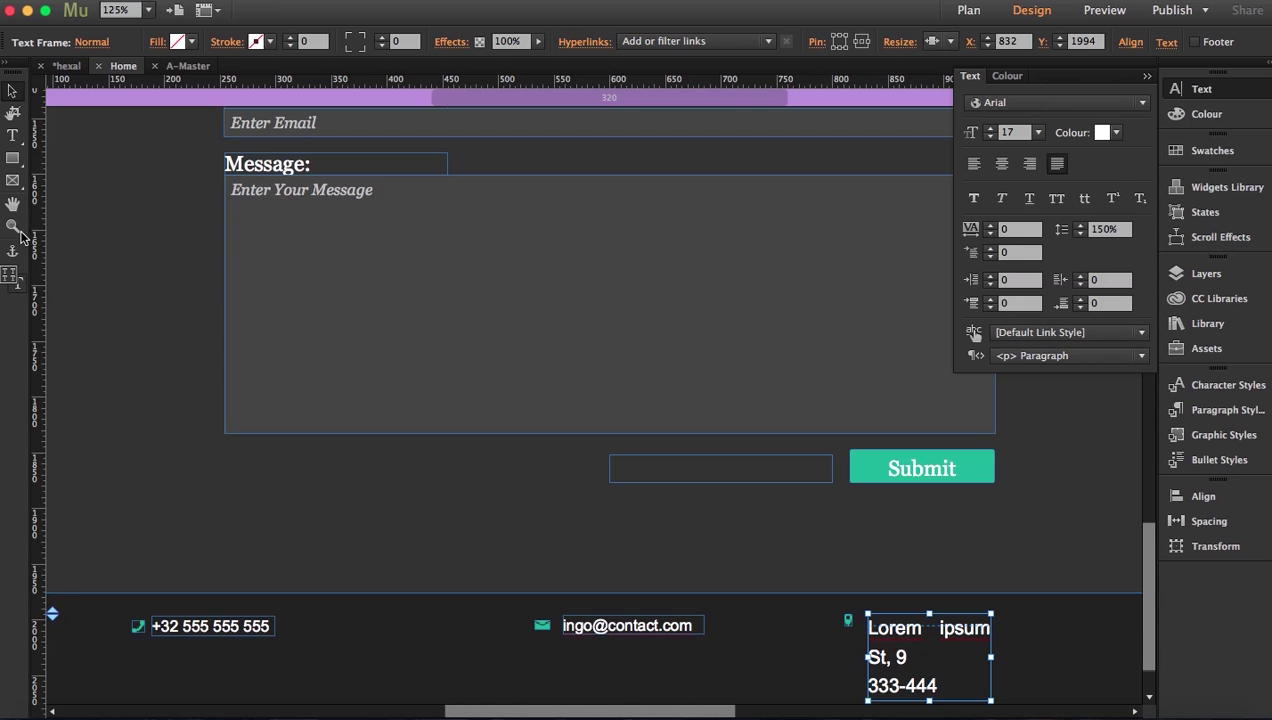
key(z)
alt+click(528, 483)
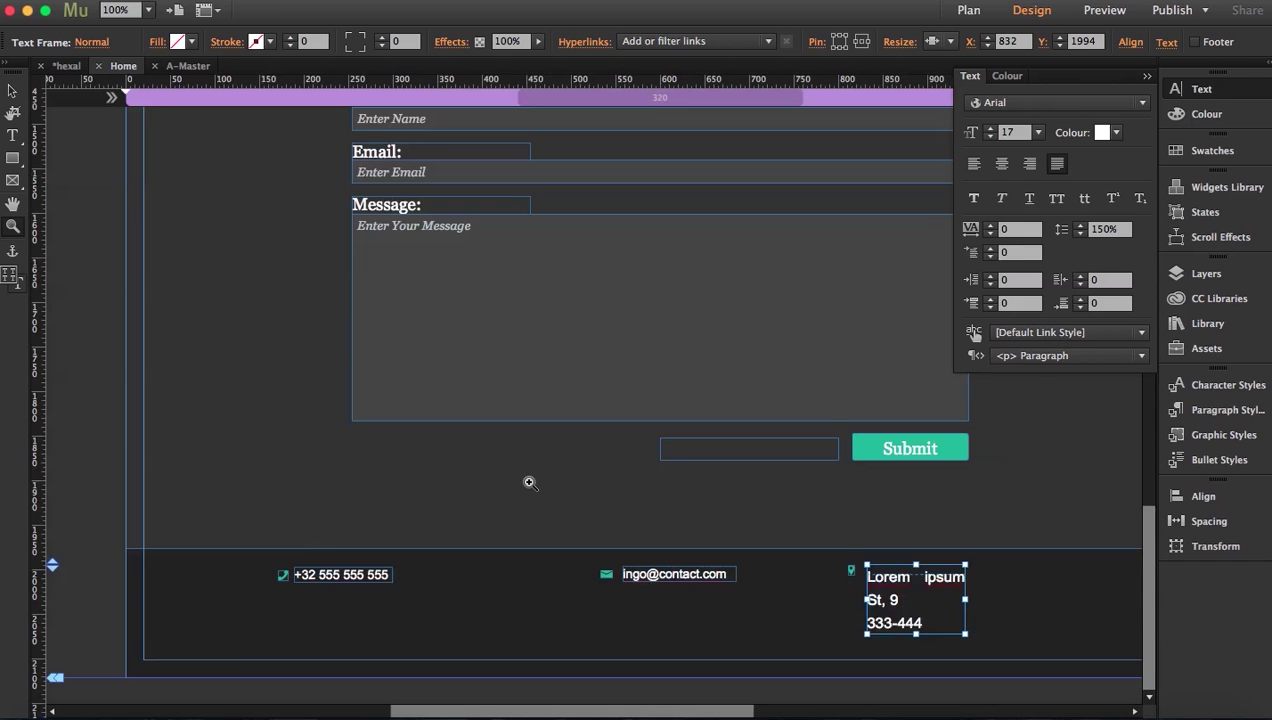
alt+click(593, 488)
click(12, 90)
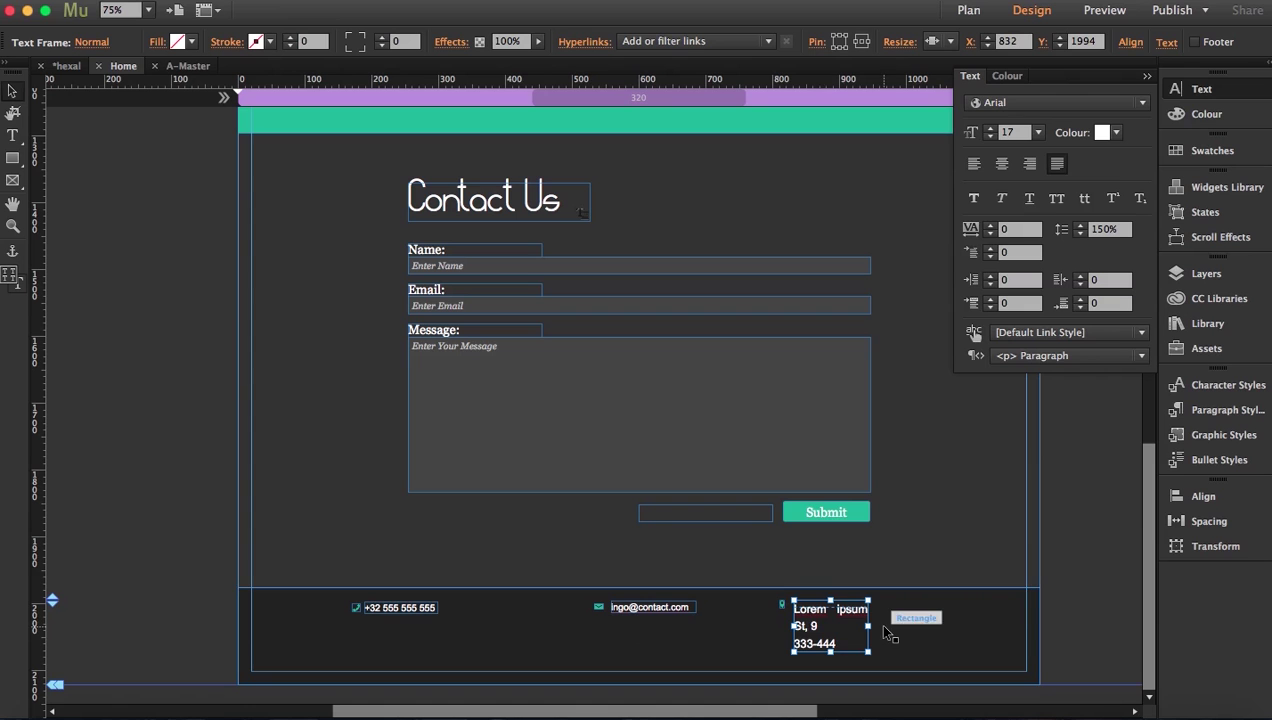
click(990, 137)
click(990, 137)
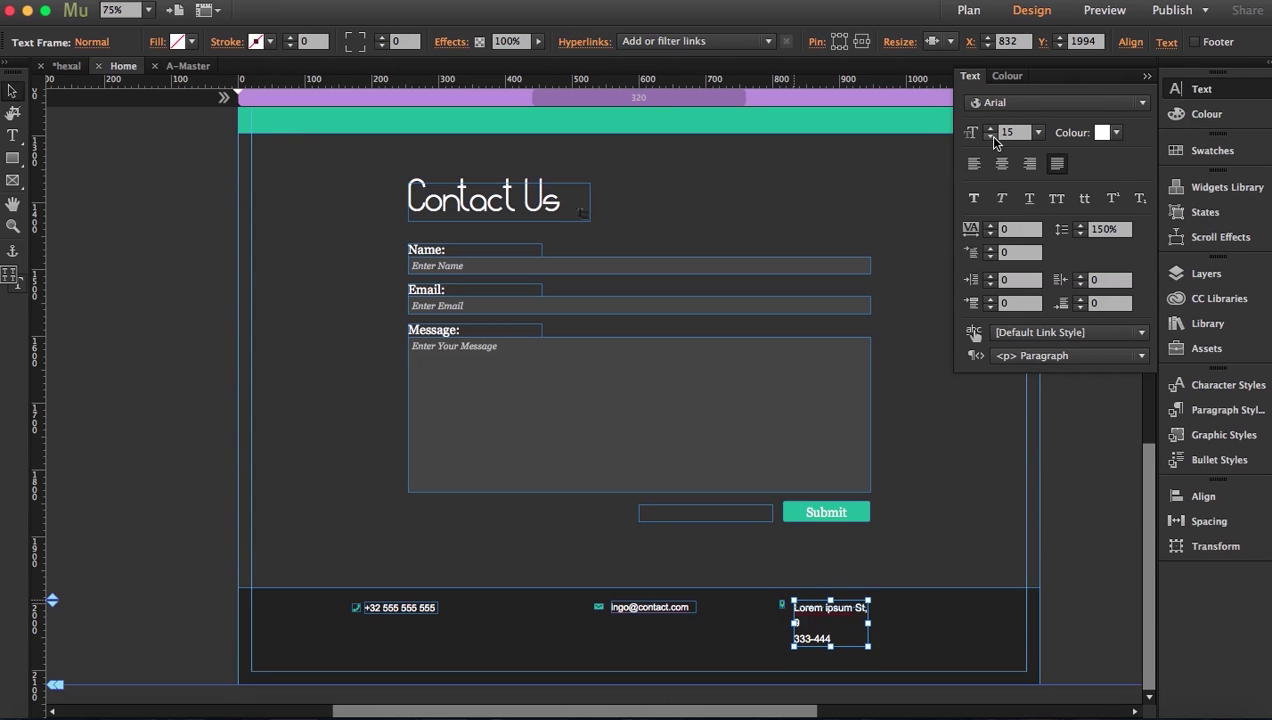
click(990, 137)
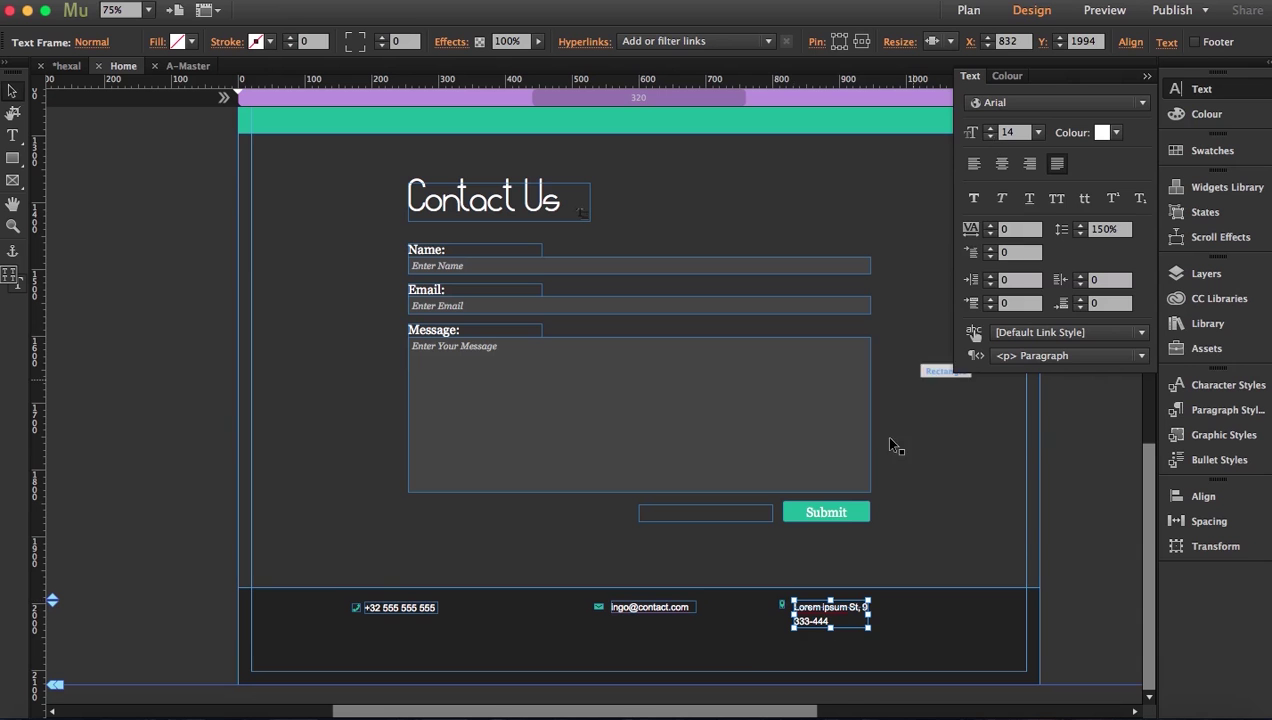
click(657, 668)
Shorten the footer band to 108 px and move the email icon and text down slightly
drag(639, 684, 639, 651)
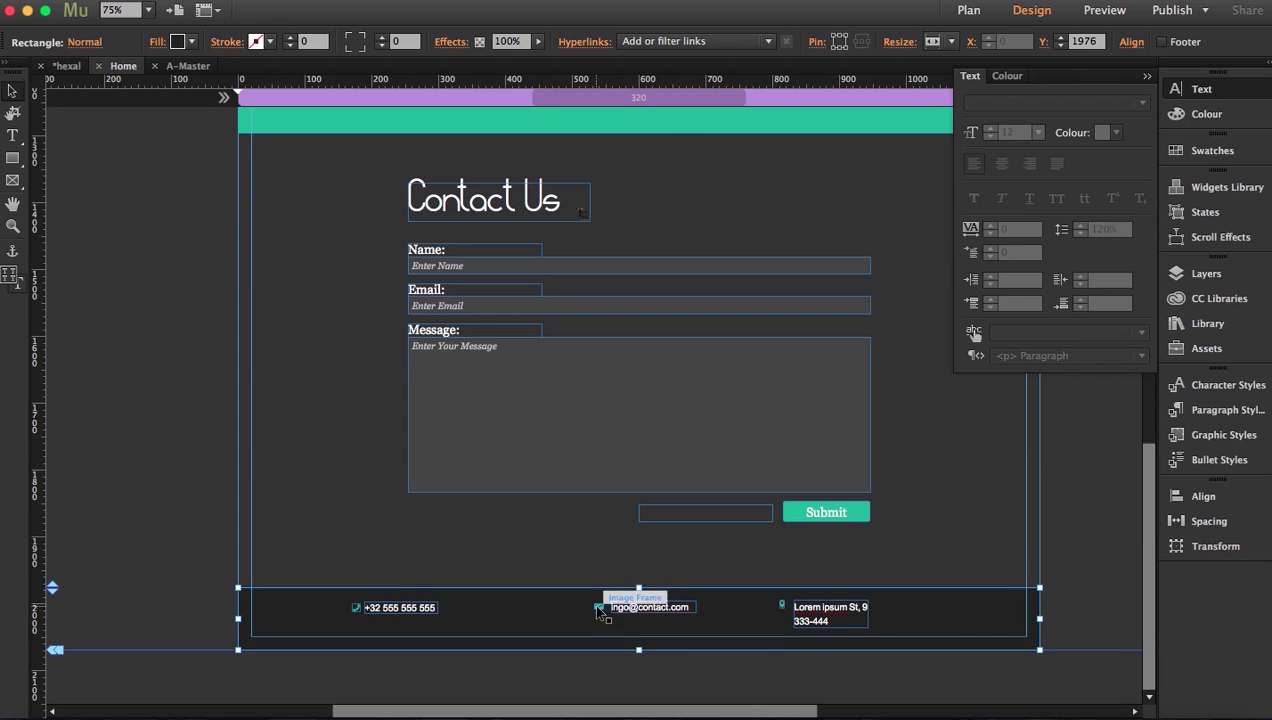
click(599, 608)
shift+click(627, 614)
drag(627, 612, 627, 618)
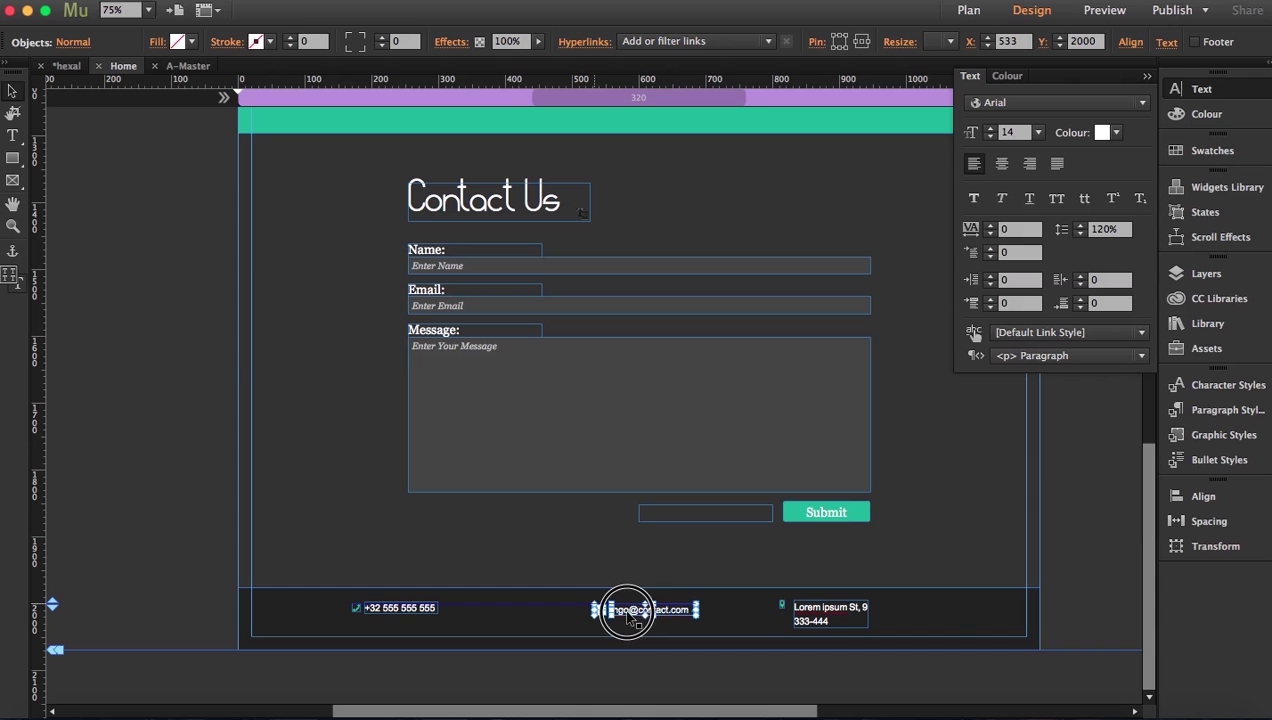
click(598, 612)
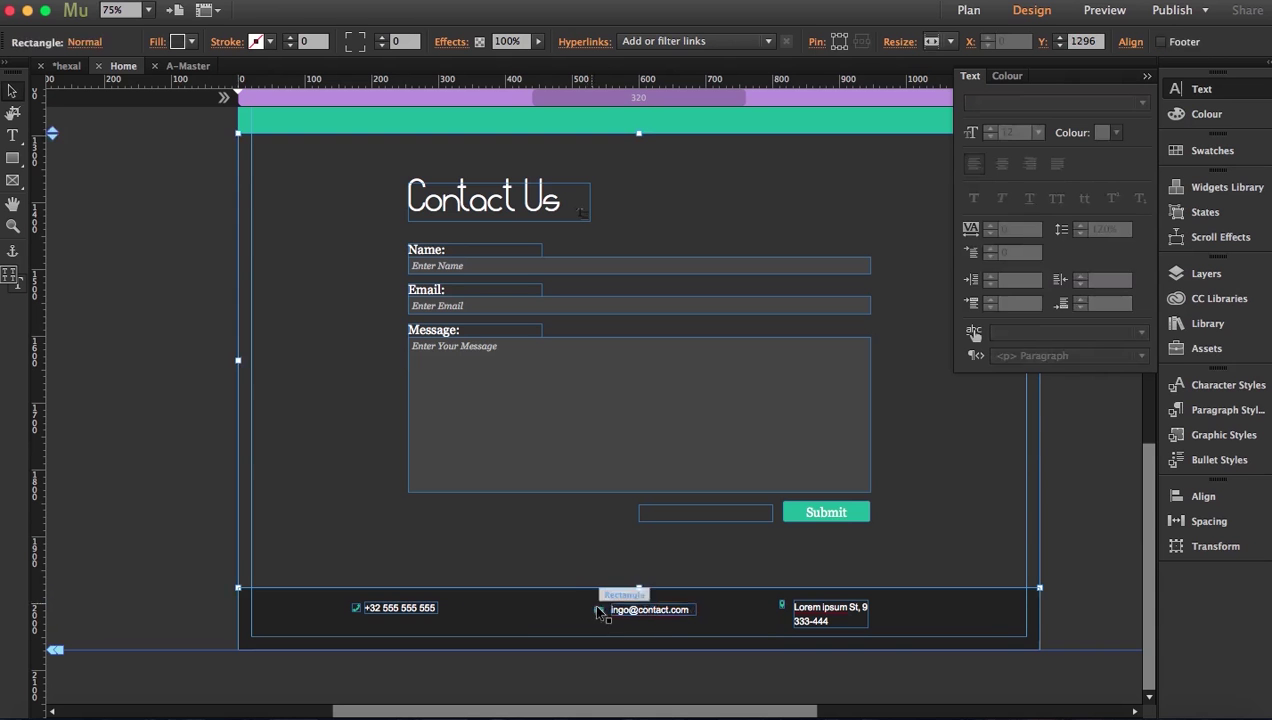
click(598, 611)
Zoom in and nudge the email icon up into line with its text
key(z)
click(687, 666)
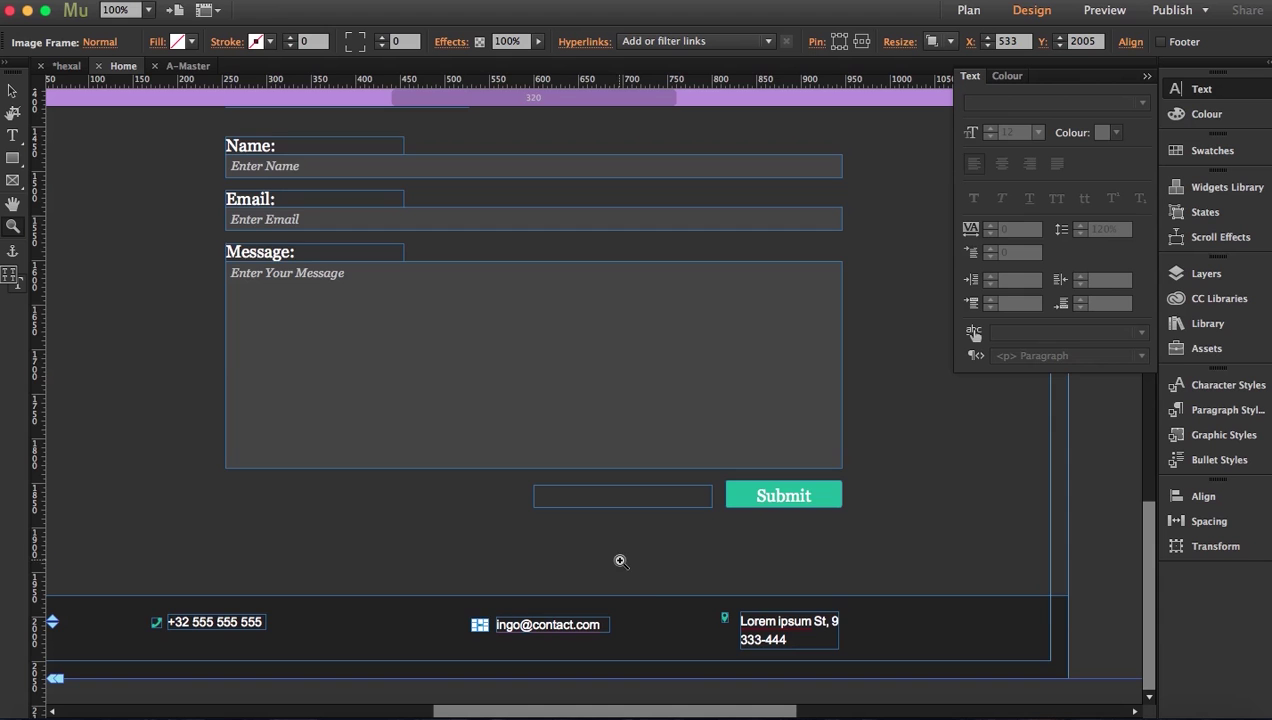
click(484, 622)
key(v)
drag(650, 613, 694, 600)
click(693, 600)
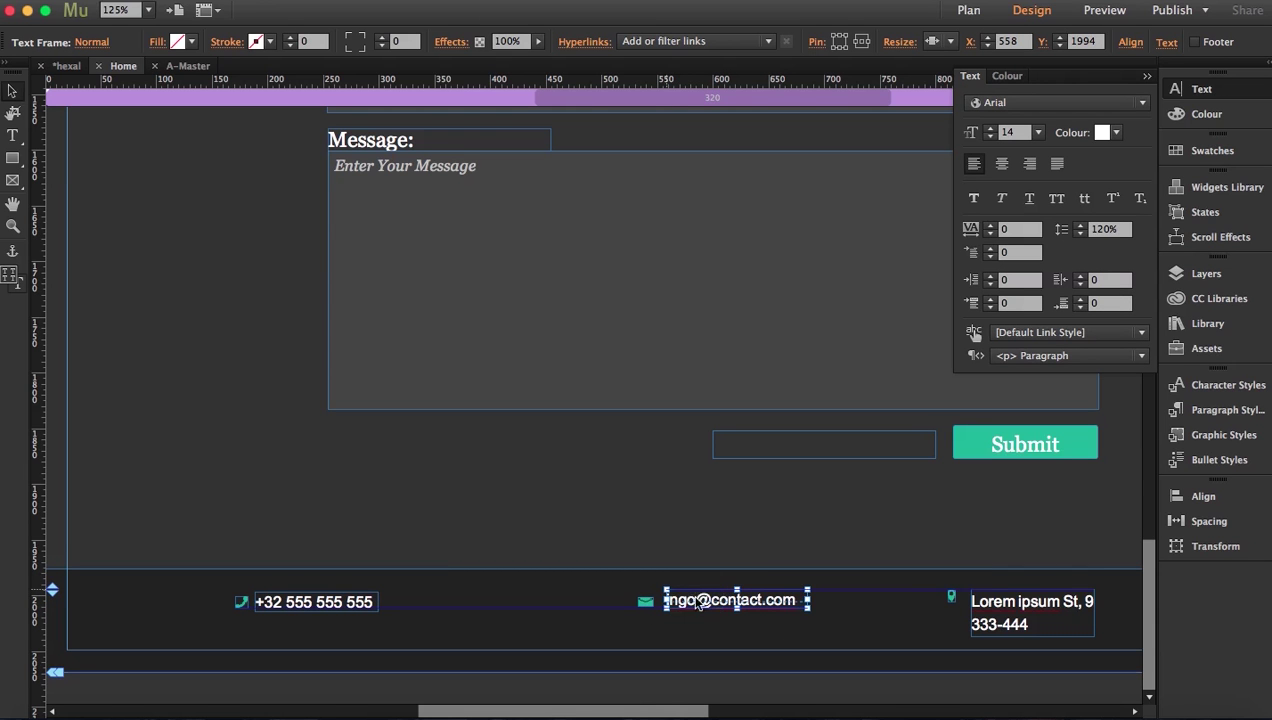
click(950, 599)
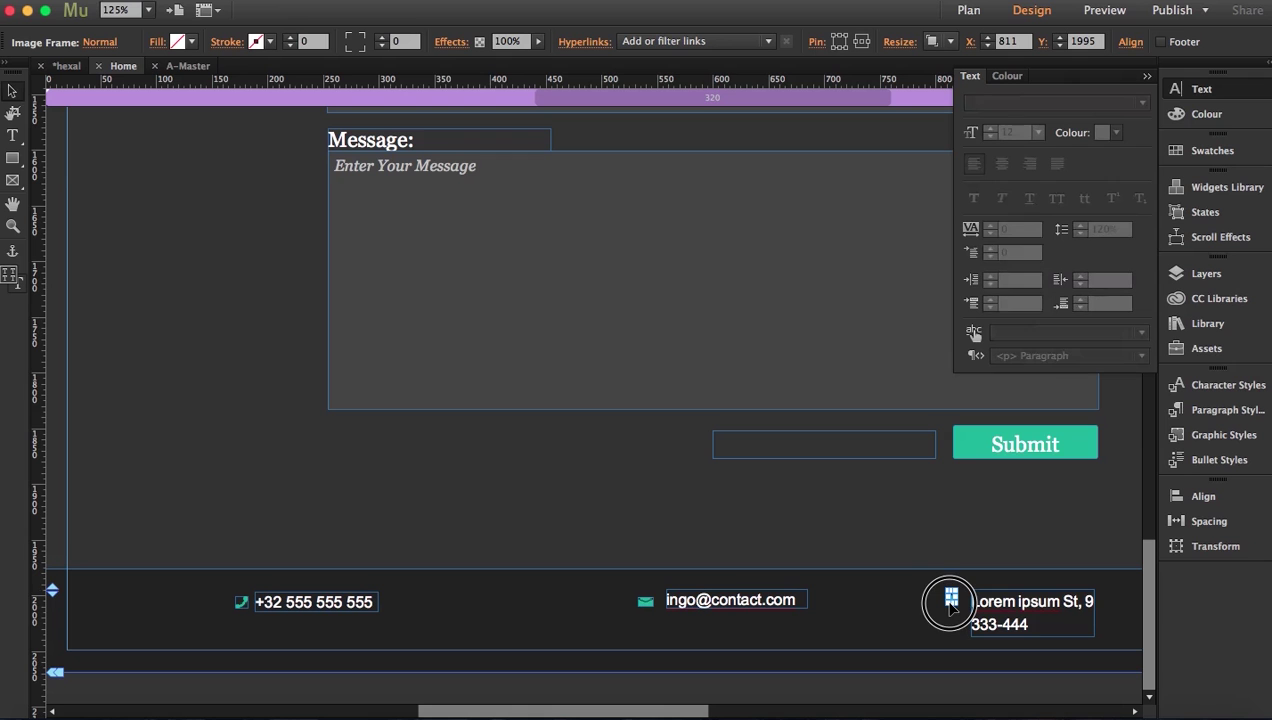
Reposition and widen the address box beside the location pin icon
click(1005, 600)
drag(1005, 598, 995, 600)
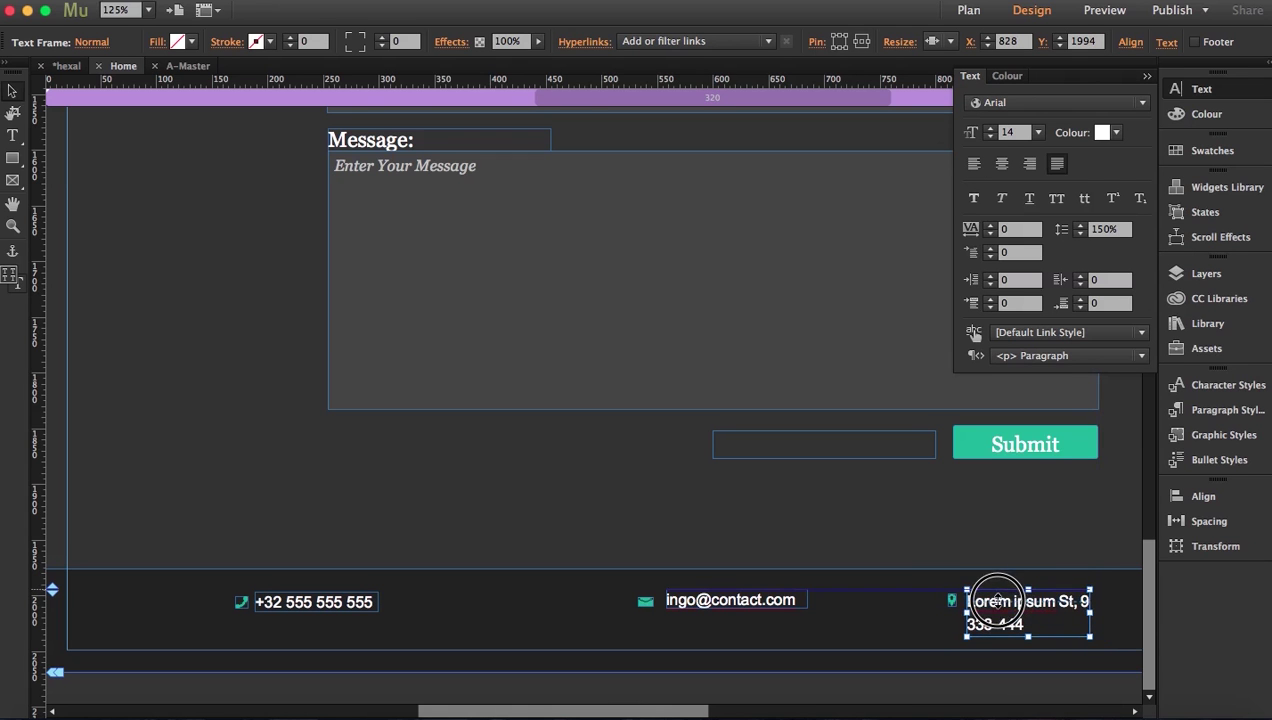
click(1120, 618)
drag(1120, 618, 1073, 612)
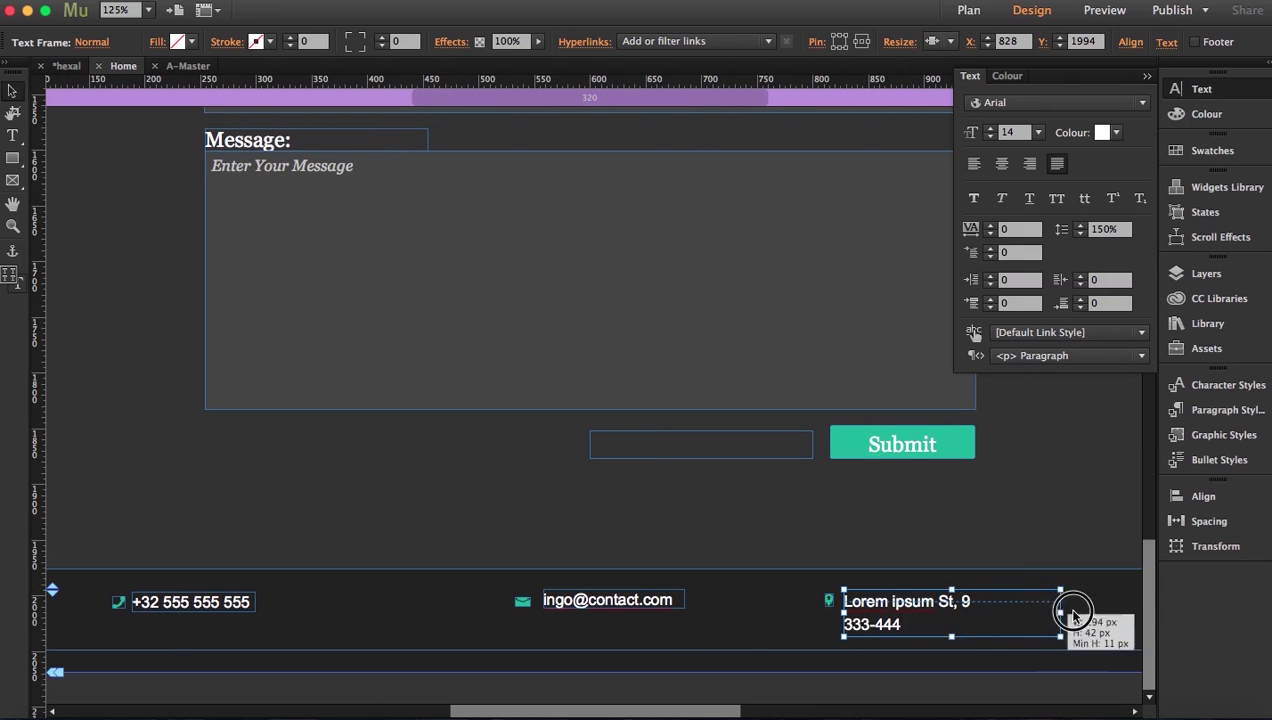
Join the address onto one line reading 'Lorem ipsum St, 9 333-444'
double_click(849, 626)
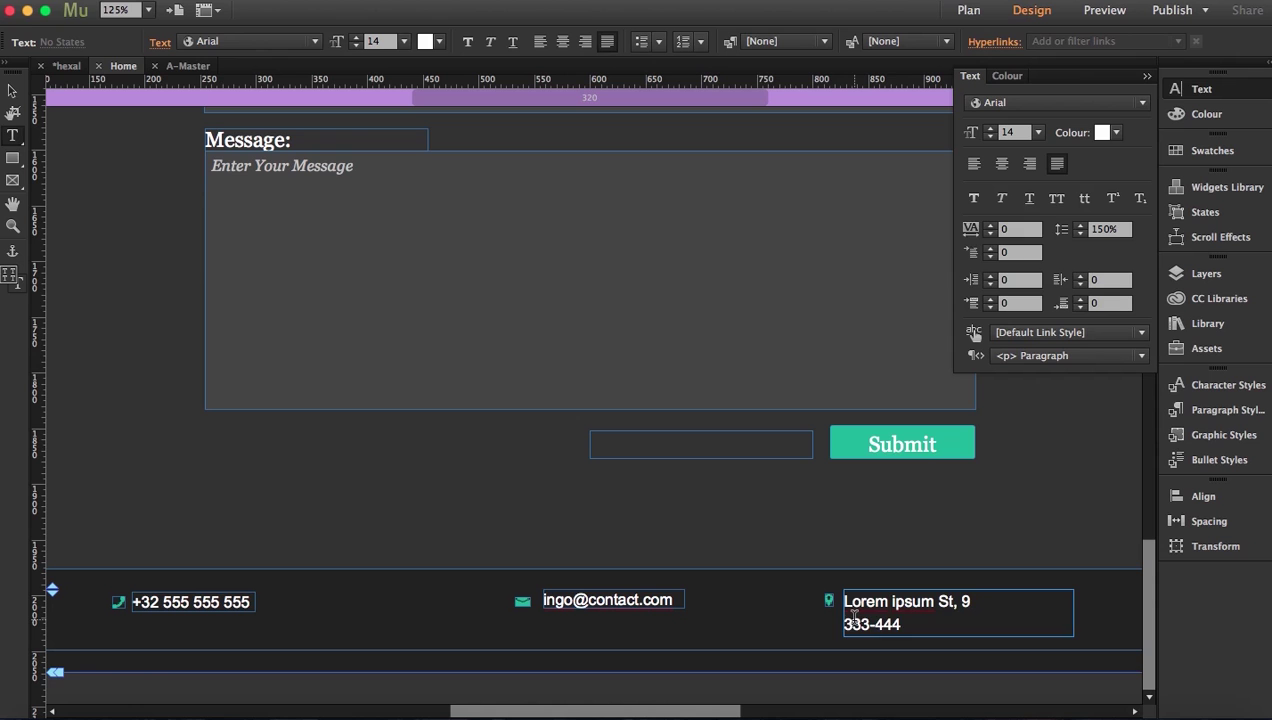
key(BackSpace)
key(BackSpace)
text(9)
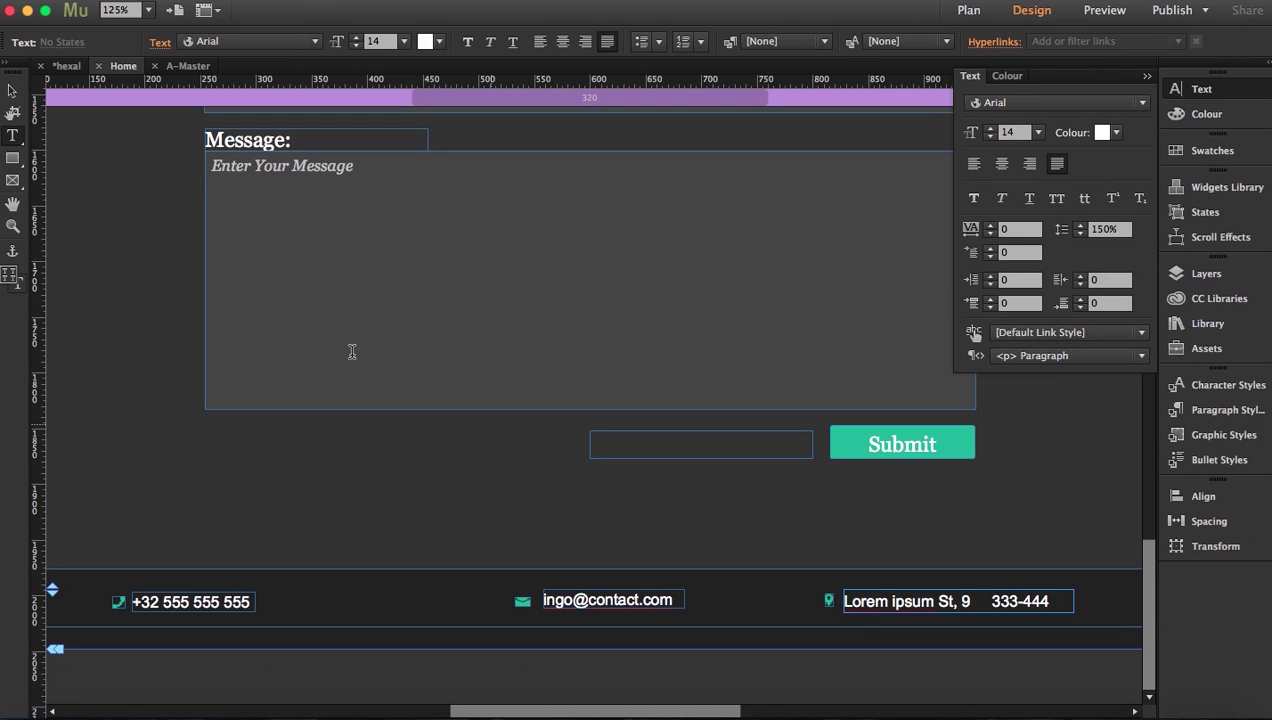
click(12, 226)
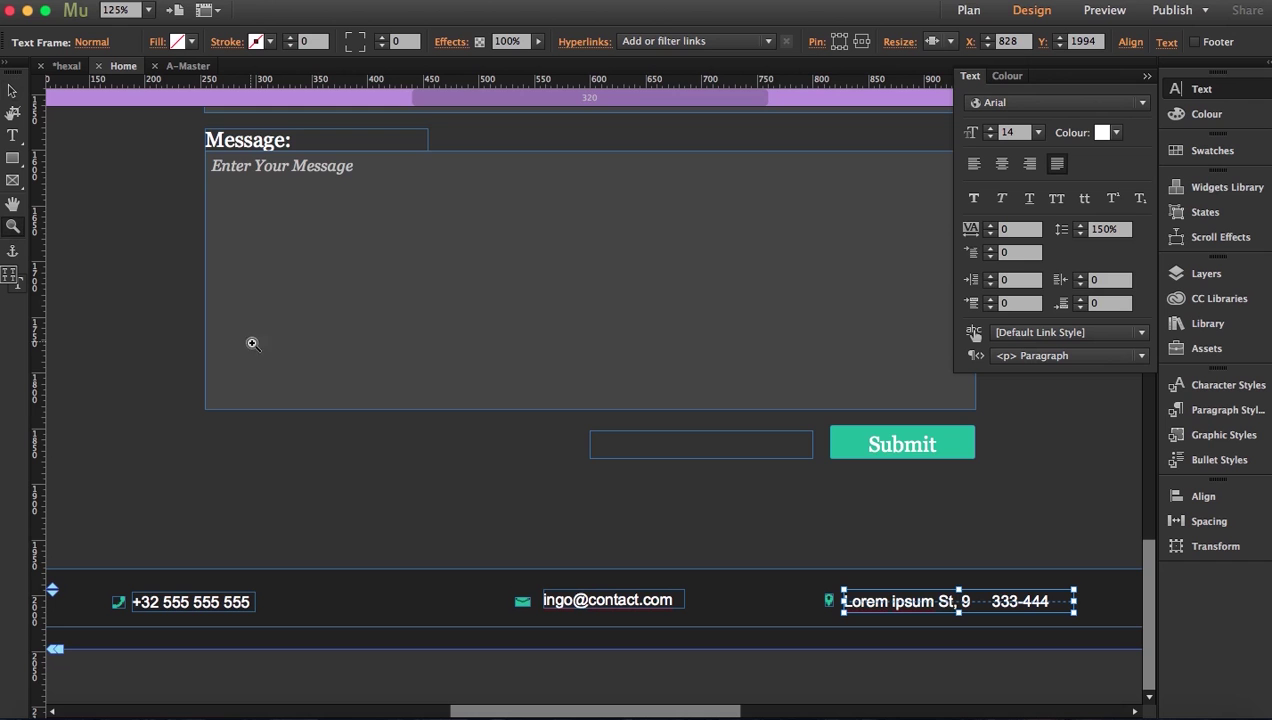
alt+click(482, 514)
Zoom out to 25% for the whole page, close the floating Text panel, and deselect everything
alt+click(658, 548)
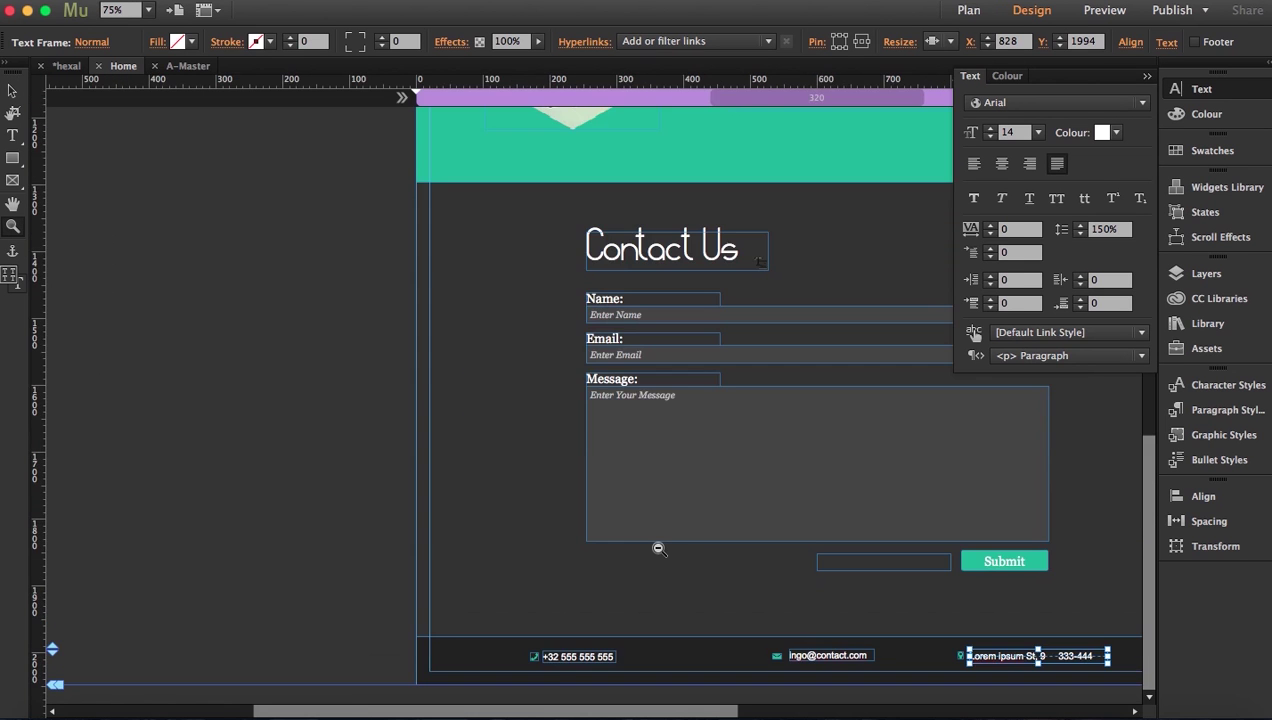
alt+click(657, 552)
alt+click(820, 608)
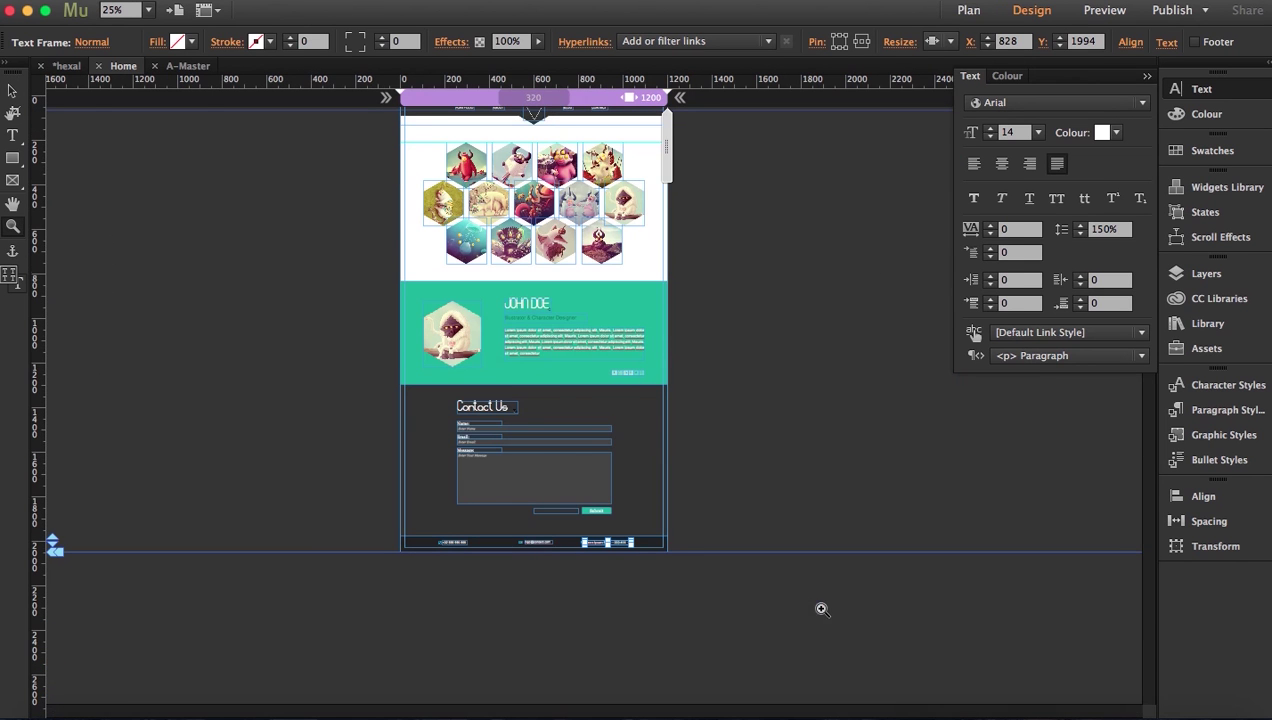
click(1146, 76)
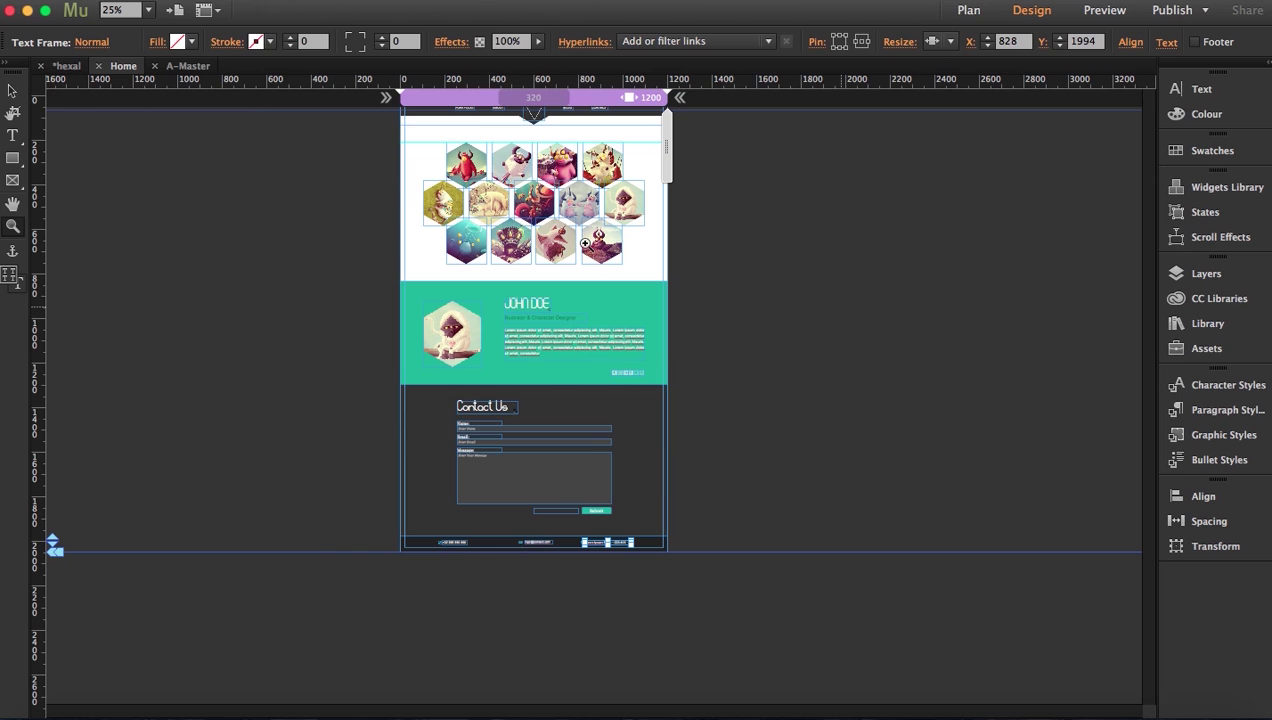
click(12, 90)
click(233, 295)
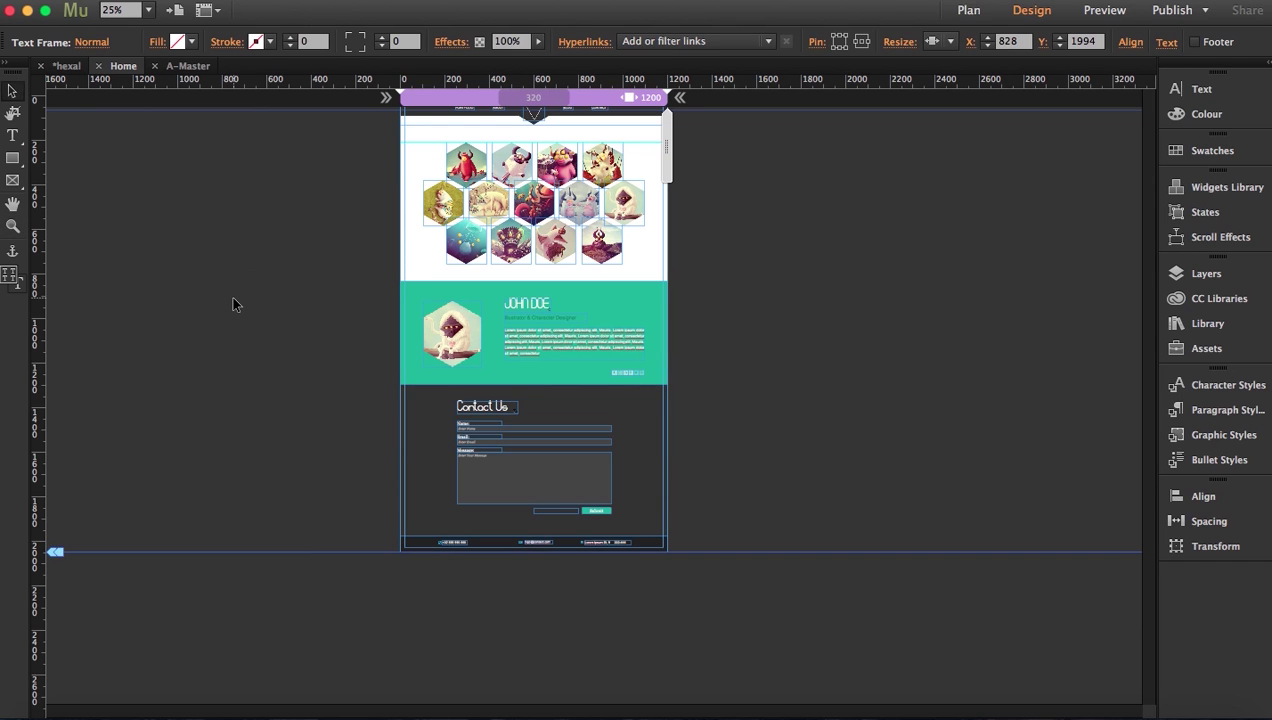